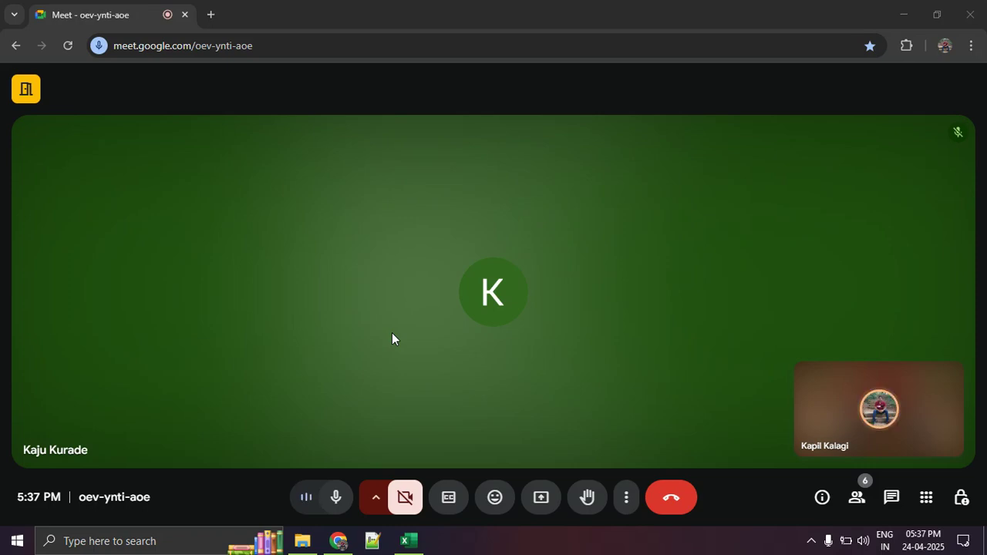
# Present the entire screen to the participants of the Google Meet call.
pyautogui.click(541, 497)
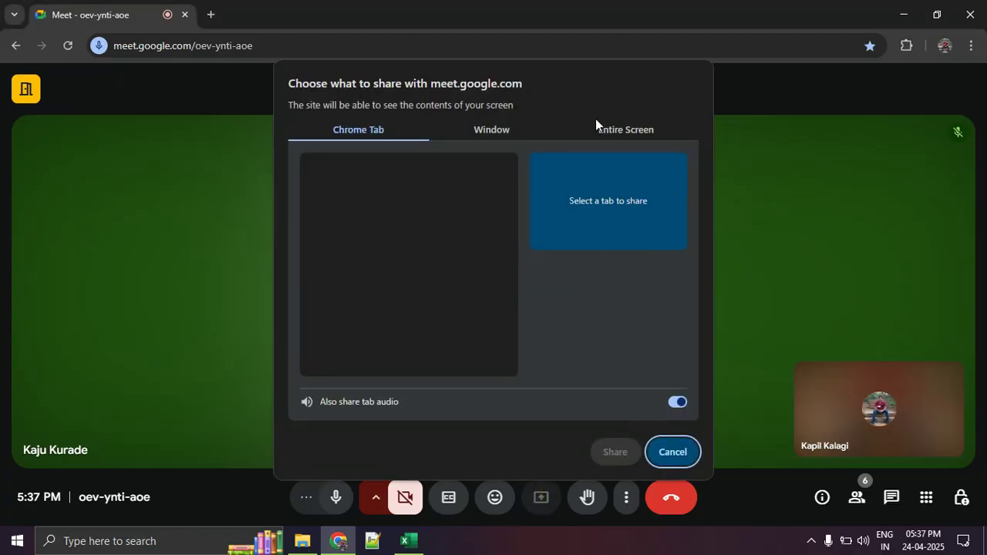
pyautogui.click(598, 127)
pyautogui.click(424, 229)
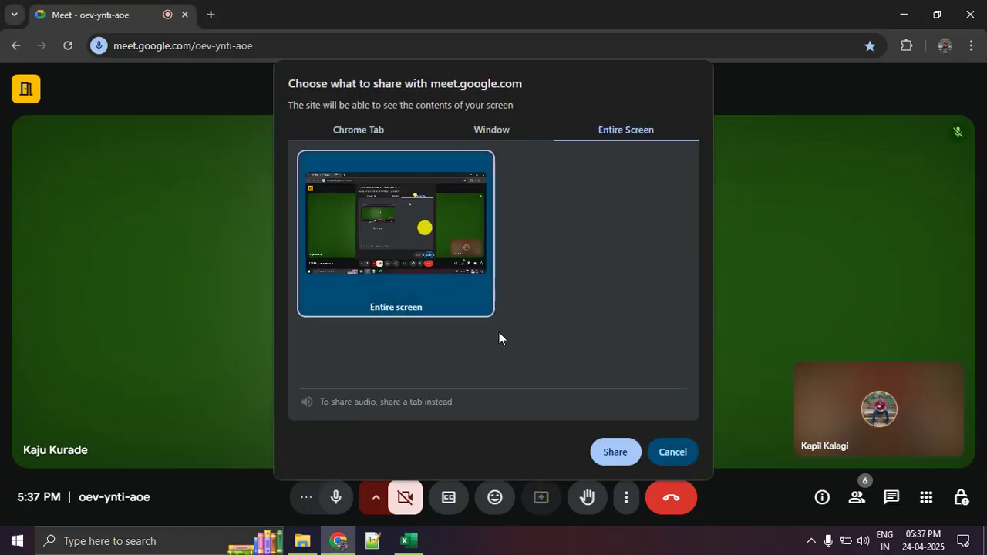
pyautogui.click(605, 451)
# Switch to the Excel workbook and clear the Office Furniture contribution in cell D5 of Example 1.
pyautogui.click(409, 539)
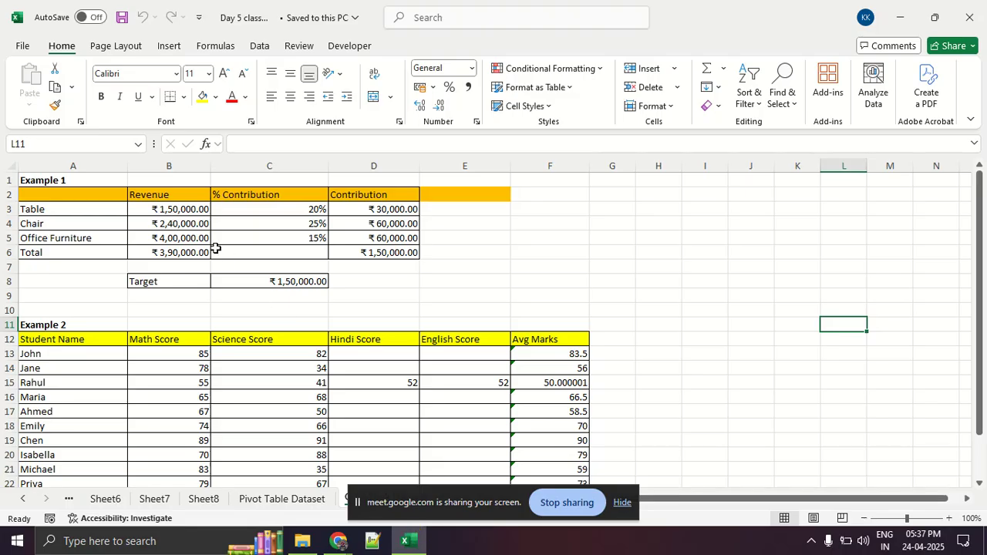
pyautogui.click(224, 257)
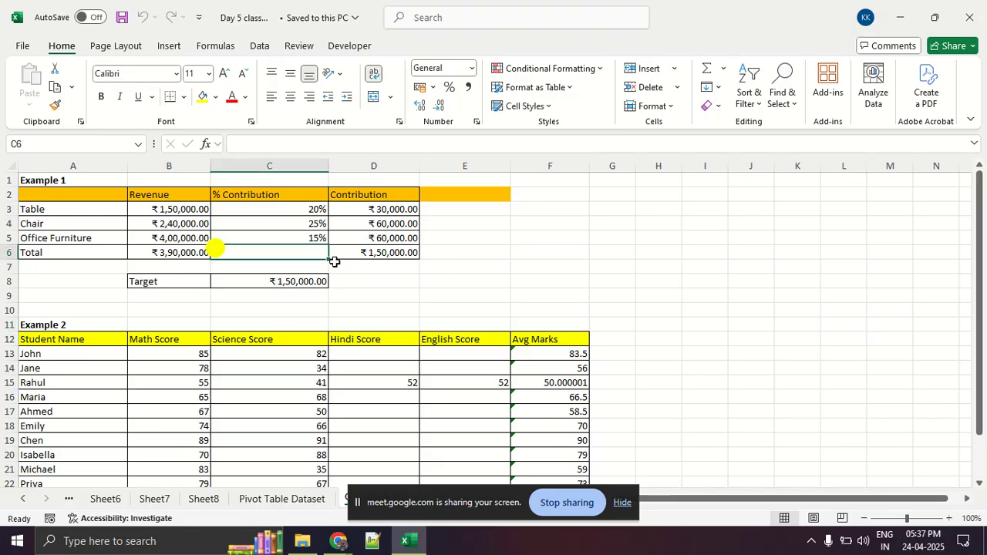
pyautogui.click(364, 252)
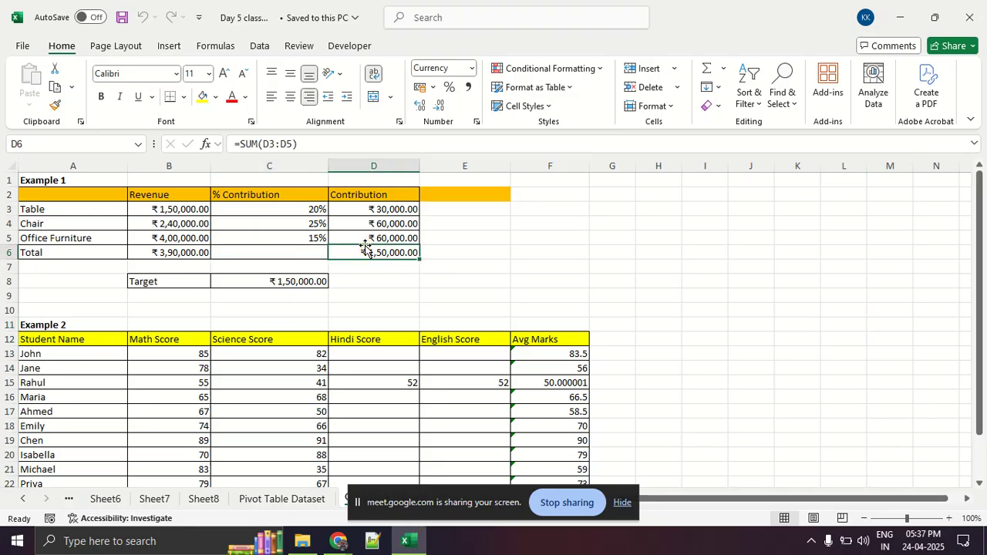
pyautogui.click(369, 237)
pyautogui.press('Delete')
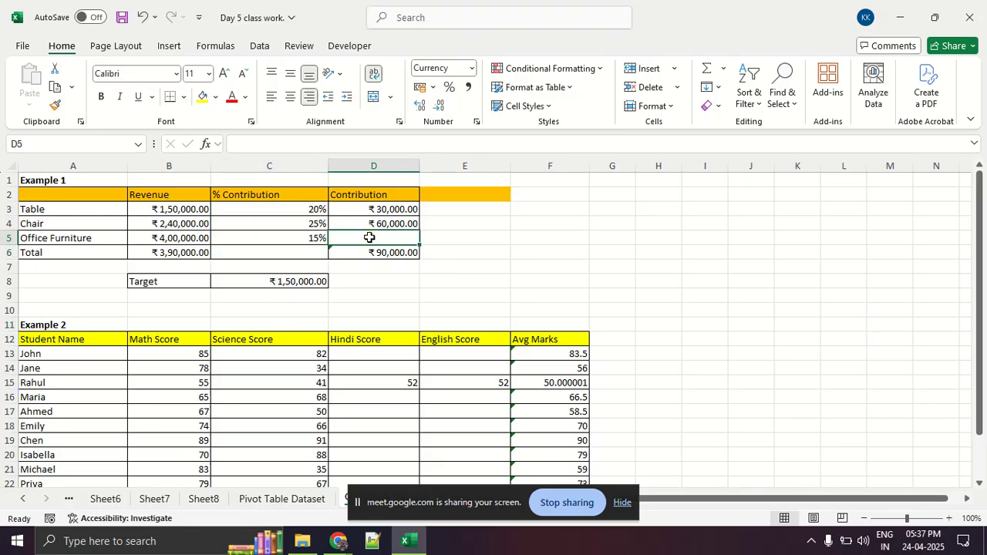
# Launch ZoomIt from the Excel Class folder in File Explorer, then return to the Day 5 class work workbook.
pyautogui.click(465, 268)
pyautogui.hotkey('ctrl', '1')
pyautogui.click(680, 96)
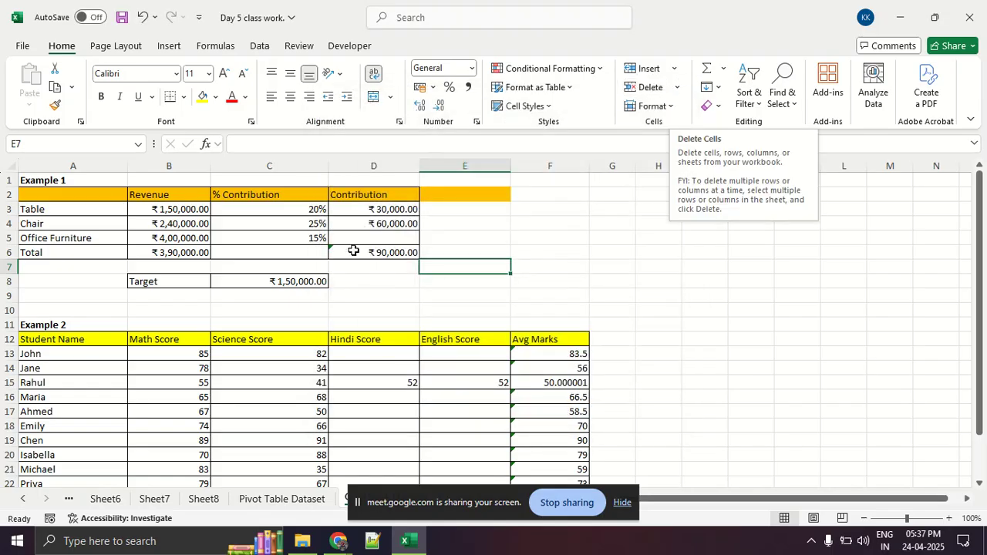
pyautogui.click(305, 540)
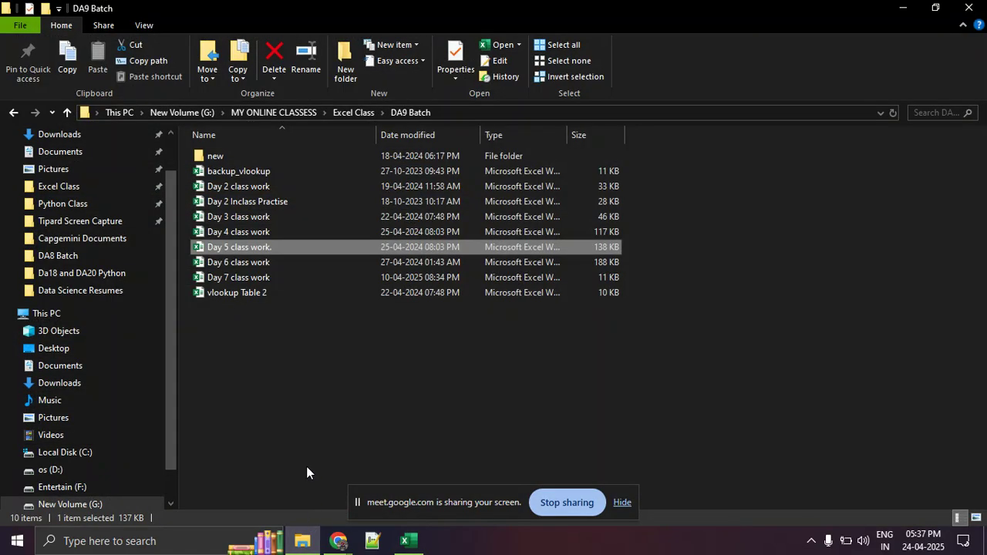
pyautogui.click(306, 423)
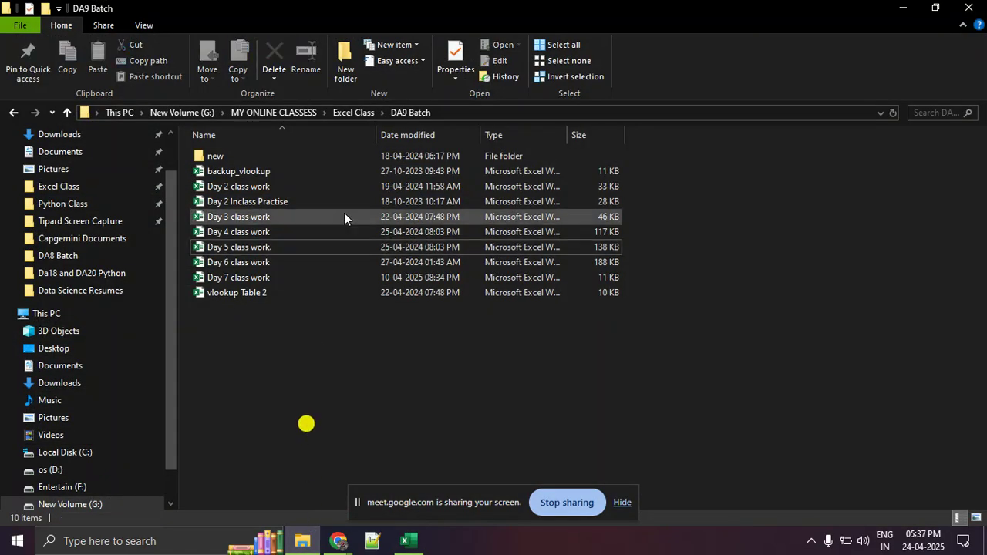
pyautogui.click(365, 114)
pyautogui.click(266, 367)
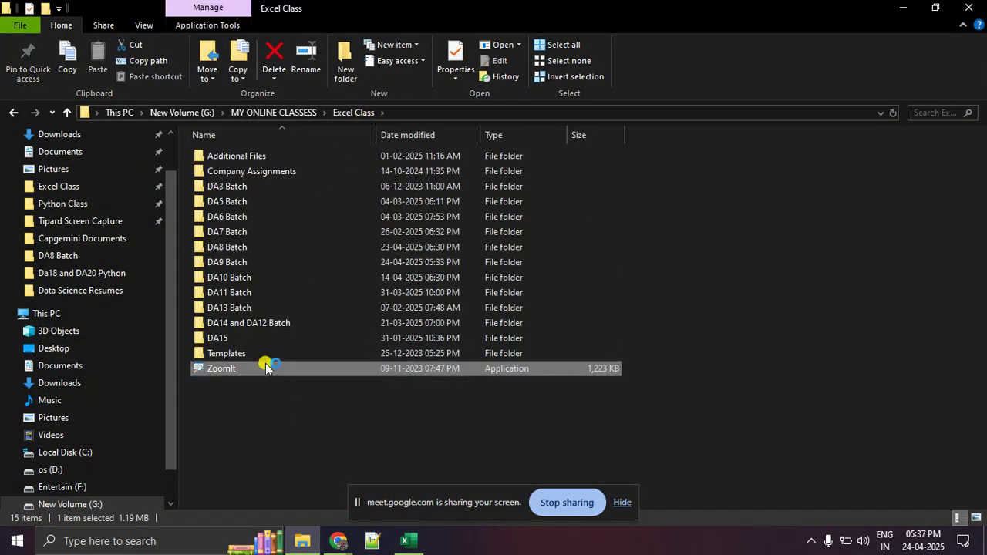
pyautogui.hotkey('alt', 'Tab')
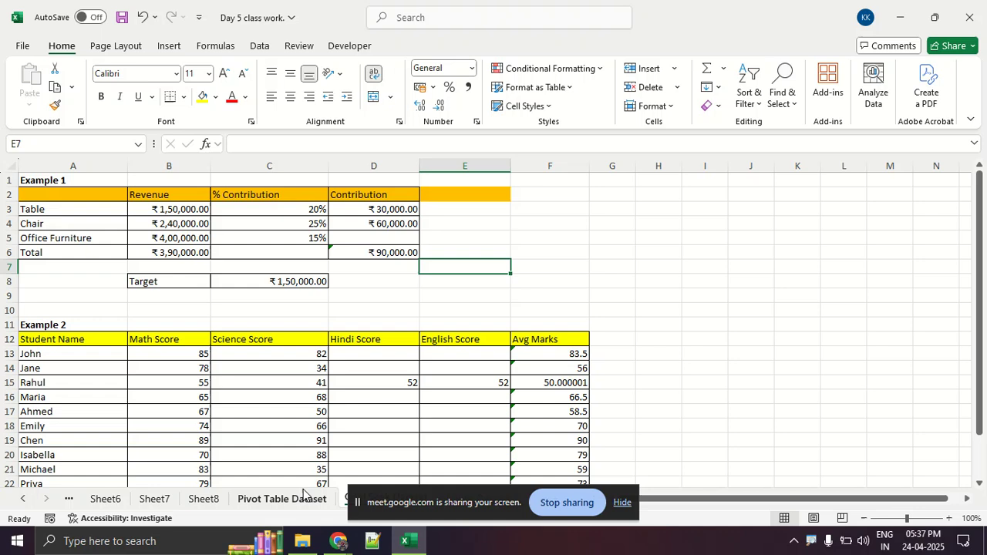
pyautogui.click(337, 542)
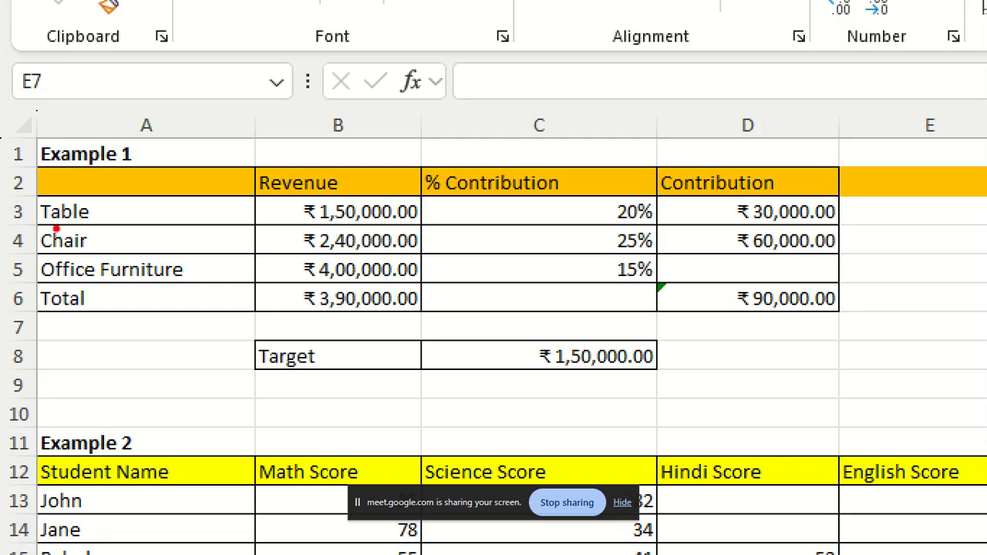
# Underline the Table, Chair and Office Furniture rows and their percentage contributions with red ink on the magnified sheet, then clear the marks.
pyautogui.moveTo(48, 221); pyautogui.dragTo(82, 222)
pyautogui.moveTo(602, 229); pyautogui.dragTo(671, 230)
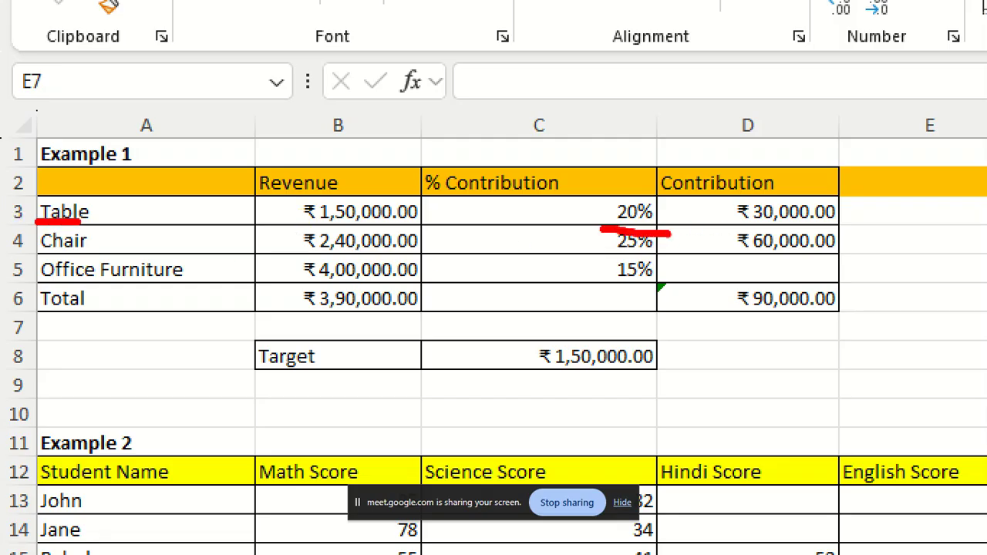
pyautogui.moveTo(2, 251); pyautogui.dragTo(27, 250)
pyautogui.moveTo(611, 260); pyautogui.dragTo(685, 262)
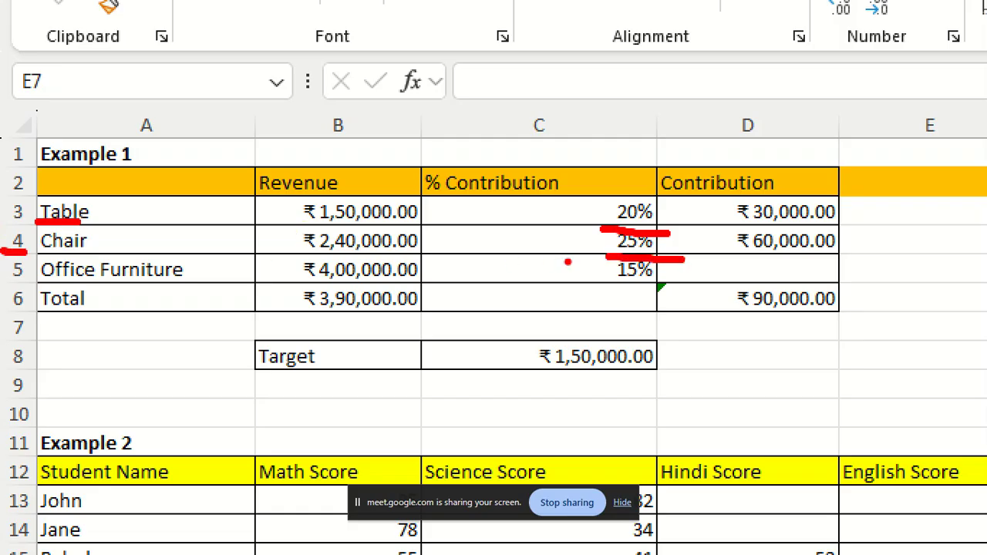
pyautogui.moveTo(43, 291); pyautogui.dragTo(213, 292)
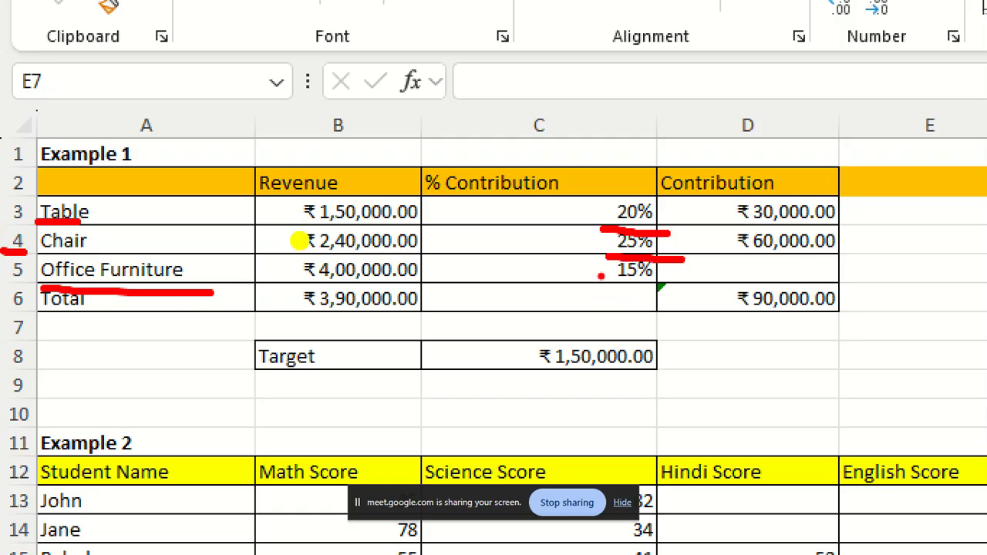
pyautogui.moveTo(601, 276); pyautogui.dragTo(668, 287)
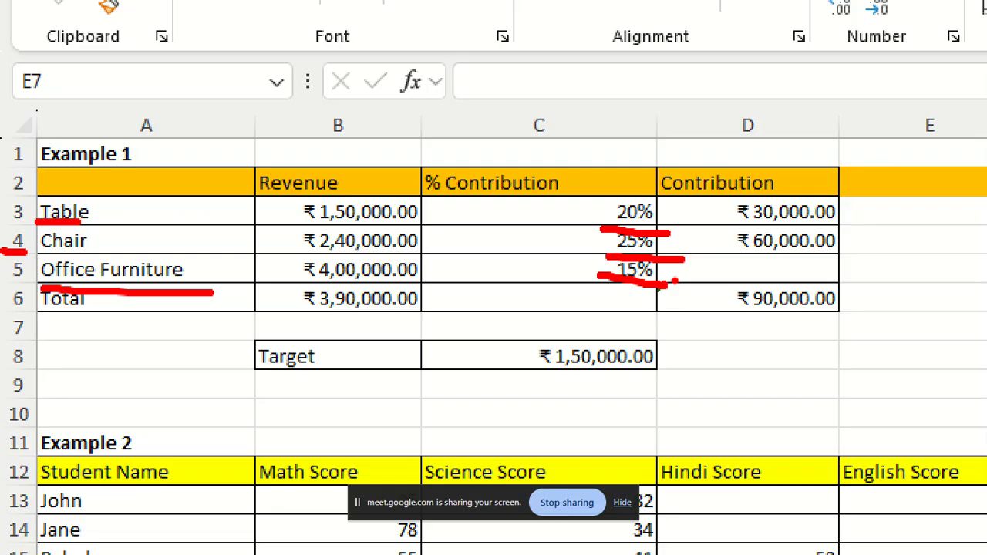
pyautogui.press('Escape')
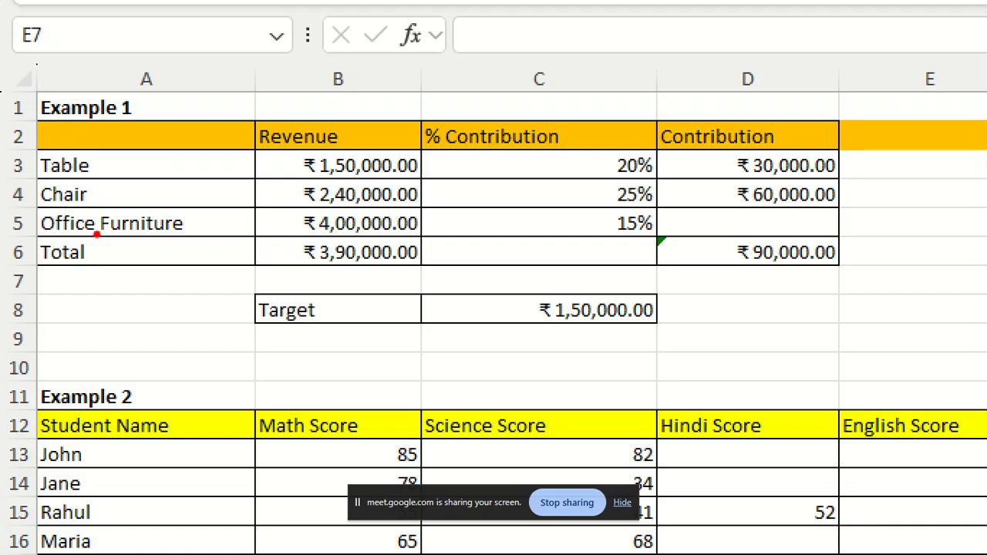
# Mark Table's revenue, percentage and contribution in red ink, link revenue to contribution with a curve, and remove the markup.
pyautogui.moveTo(323, 183)
pyautogui.mouseDown()
pyautogui.moveTo(440, 179)
pyautogui.moveTo(299, 186)
pyautogui.mouseUp()
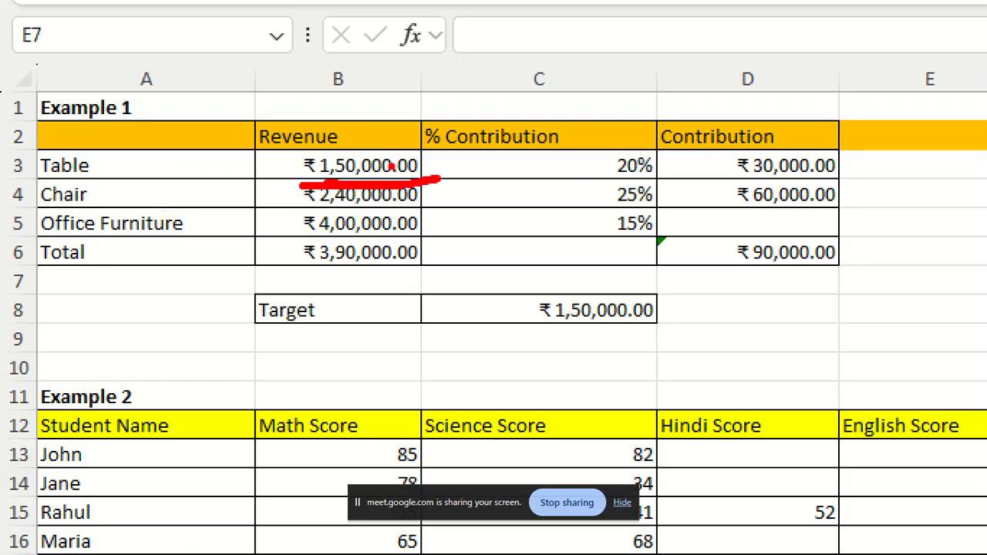
pyautogui.moveTo(590, 181); pyautogui.dragTo(650, 181)
pyautogui.moveTo(300, 144); pyautogui.dragTo(300, 183)
pyautogui.moveTo(439, 180)
pyautogui.mouseDown()
pyautogui.moveTo(432, 187)
pyautogui.moveTo(459, 148)
pyautogui.moveTo(305, 147)
pyautogui.mouseUp()
pyautogui.moveTo(395, 150)
pyautogui.mouseDown()
pyautogui.moveTo(571, 83)
pyautogui.moveTo(693, 150)
pyautogui.mouseUp()
pyautogui.moveTo(876, 150)
pyautogui.mouseDown()
pyautogui.moveTo(840, 143)
pyautogui.moveTo(726, 189)
pyautogui.moveTo(882, 166)
pyautogui.moveTo(848, 151)
pyautogui.mouseUp()
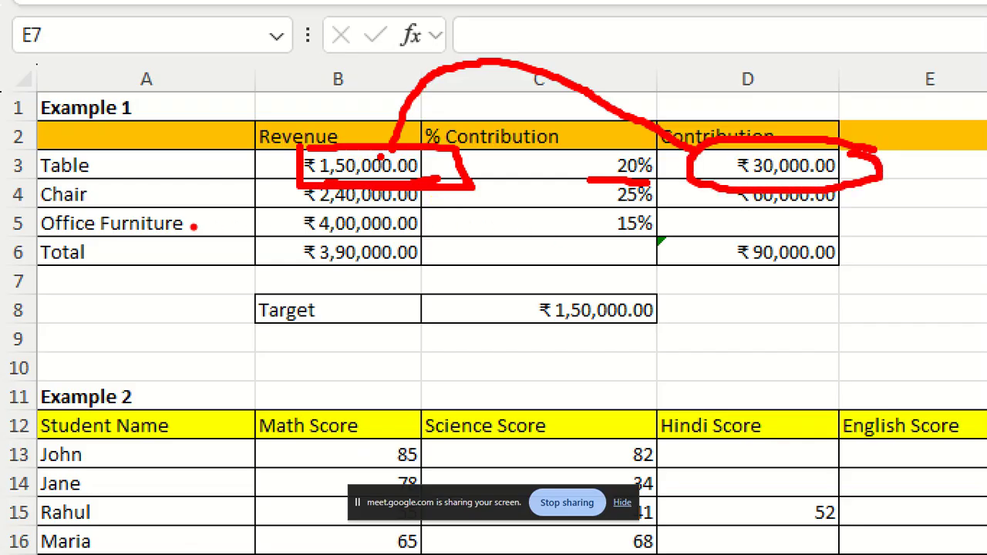
pyautogui.press('Escape')
# Magnify Example 1 again and mark the Chair row's revenue, percentage and contribution in red ink.
pyautogui.hotkey('ctrl', '1')
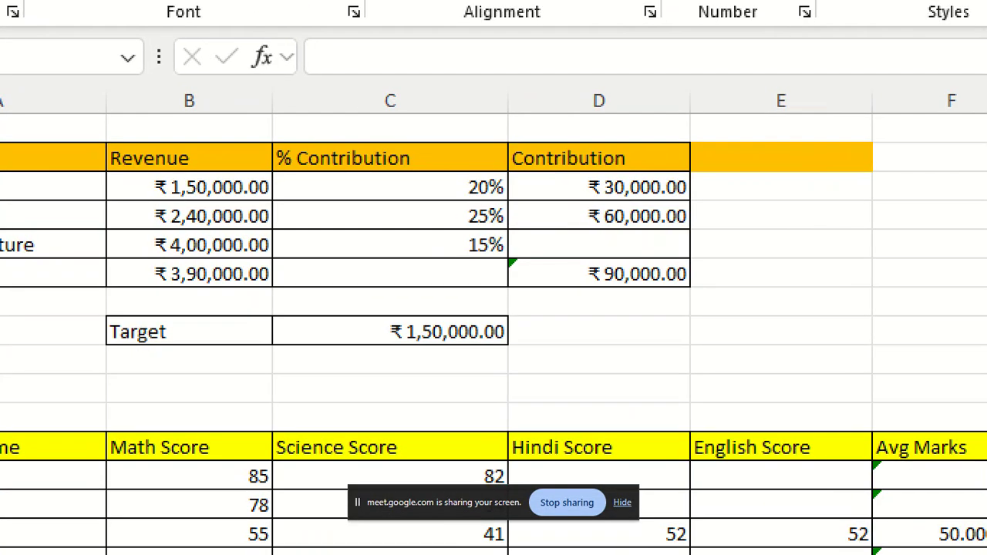
pyautogui.click(261, 223)
pyautogui.moveTo(286, 231)
pyautogui.mouseDown()
pyautogui.moveTo(417, 235)
pyautogui.moveTo(437, 213)
pyautogui.moveTo(338, 191)
pyautogui.moveTo(305, 228)
pyautogui.moveTo(339, 227)
pyautogui.mouseUp()
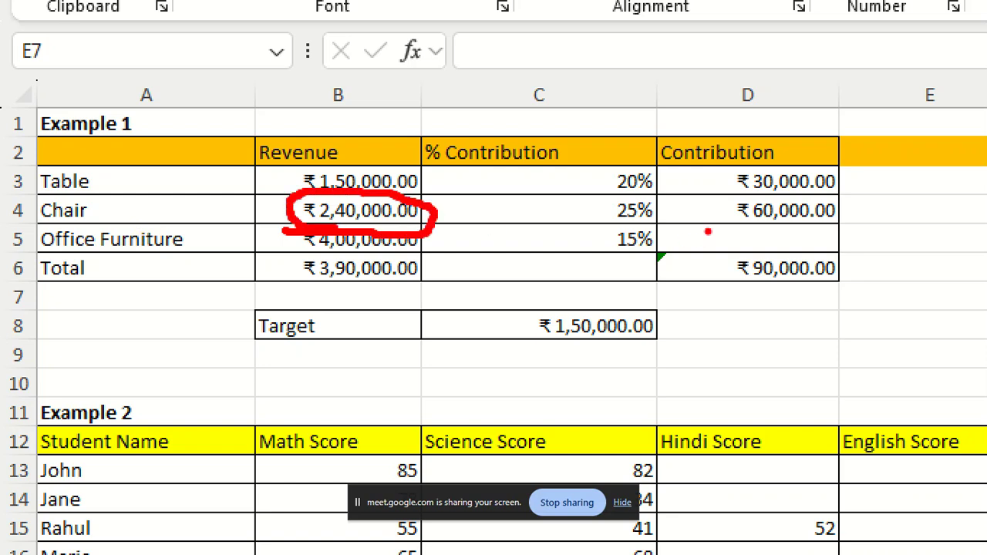
pyautogui.moveTo(656, 205)
pyautogui.mouseDown()
pyautogui.moveTo(621, 211)
pyautogui.moveTo(912, 232)
pyautogui.mouseUp()
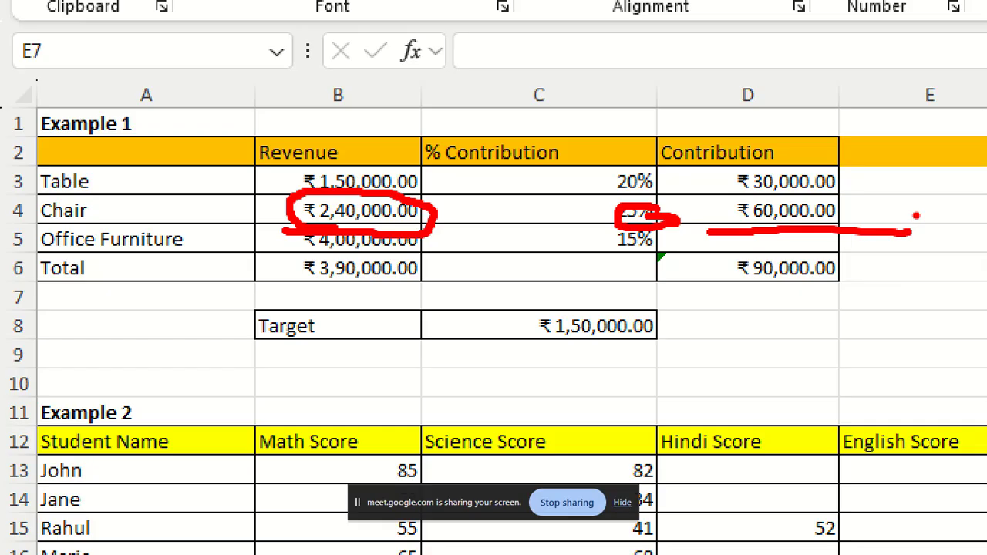
# Circle the total contribution and the target value, draw arrows relating the two, and exit the magnified view.
pyautogui.moveTo(839, 262)
pyautogui.mouseDown()
pyautogui.moveTo(731, 261)
pyautogui.moveTo(738, 284)
pyautogui.moveTo(853, 271)
pyautogui.moveTo(838, 261)
pyautogui.mouseUp()
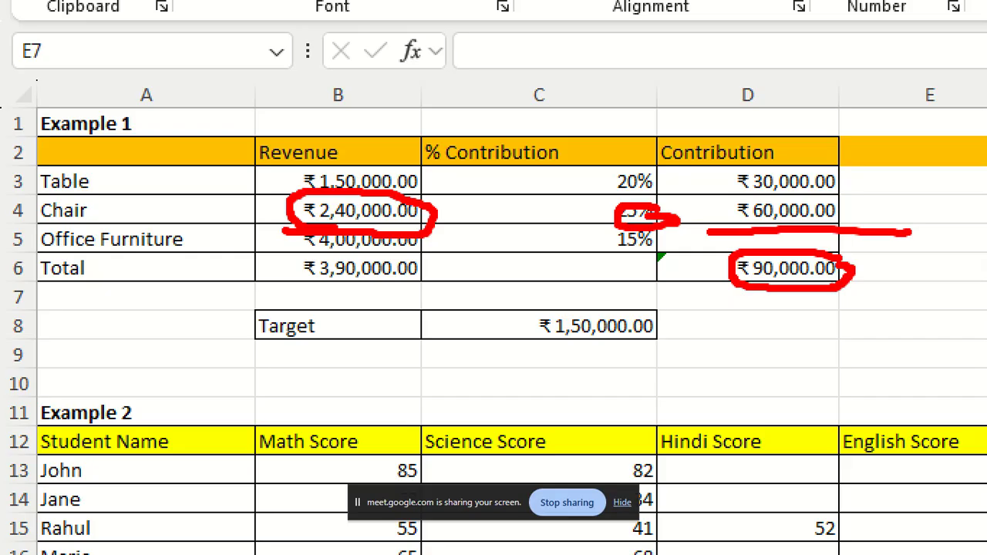
pyautogui.moveTo(649, 293)
pyautogui.mouseDown()
pyautogui.moveTo(545, 310)
pyautogui.moveTo(654, 330)
pyautogui.mouseUp()
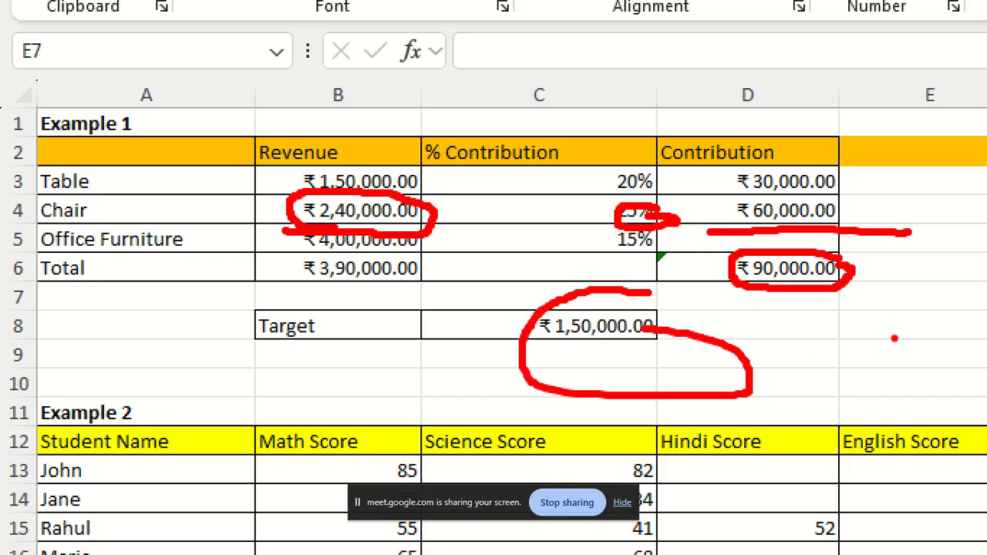
pyautogui.moveTo(798, 303); pyautogui.dragTo(848, 275)
pyautogui.moveTo(789, 391)
pyautogui.mouseDown()
pyautogui.moveTo(979, 305)
pyautogui.moveTo(911, 284)
pyautogui.moveTo(983, 302)
pyautogui.mouseUp()
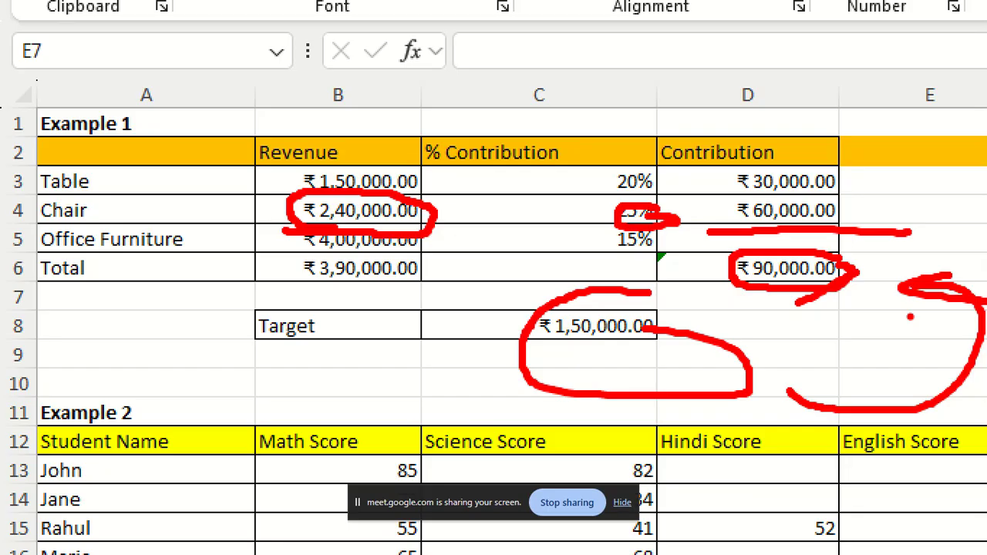
pyautogui.press('Escape')
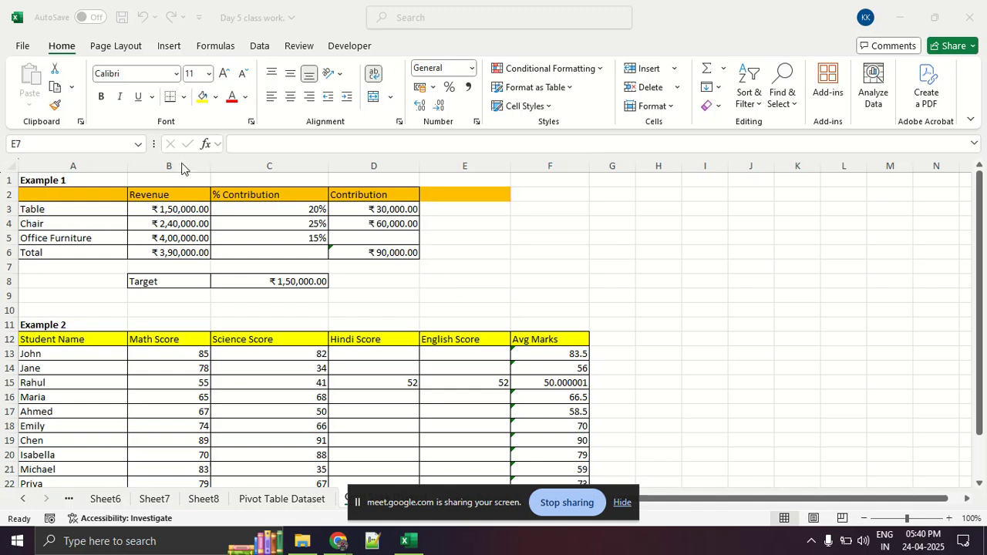
# Display the Data commands, circle and underline What-If Analysis in red ink with a connecting curve, and clear the annotations.
pyautogui.click(129, 62)
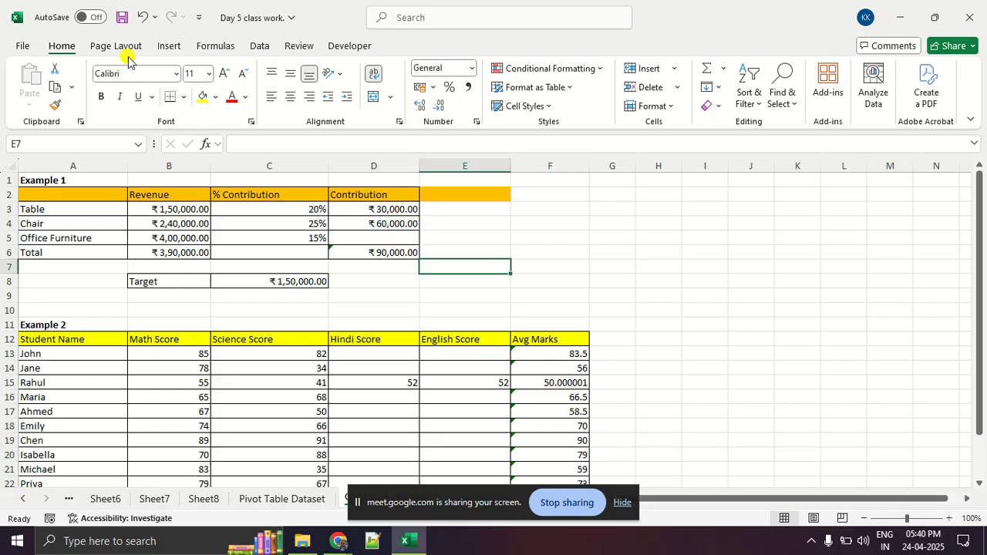
pyautogui.click(169, 48)
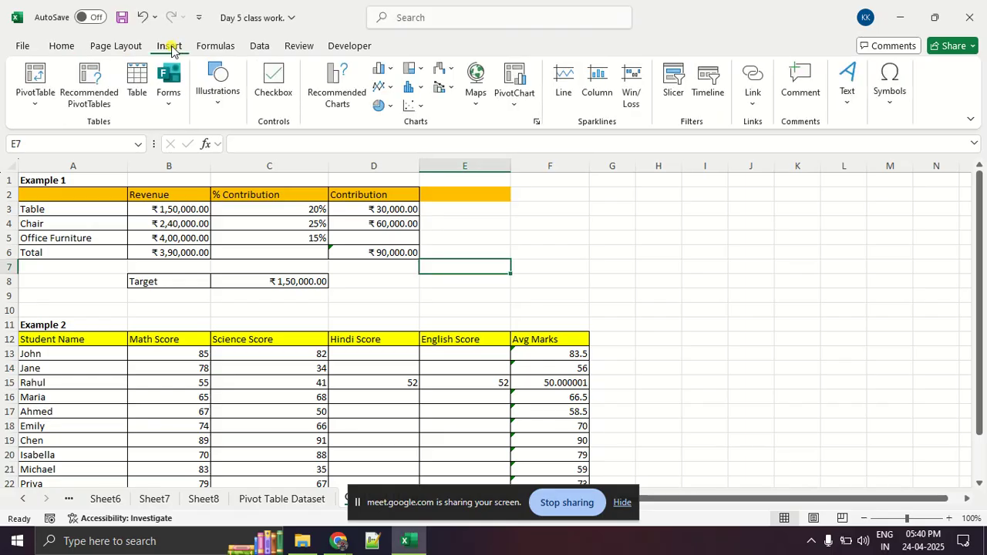
pyautogui.click(230, 48)
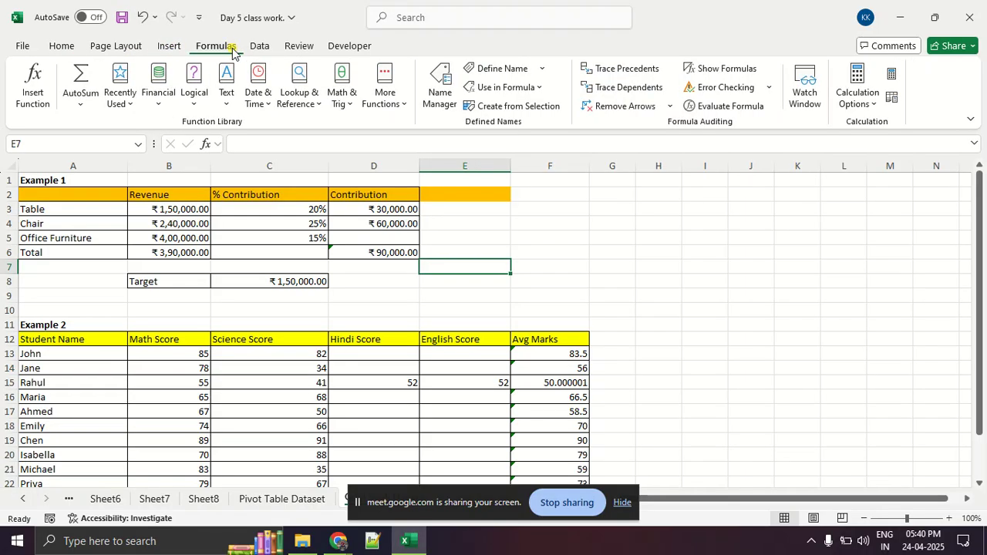
pyautogui.click(255, 50)
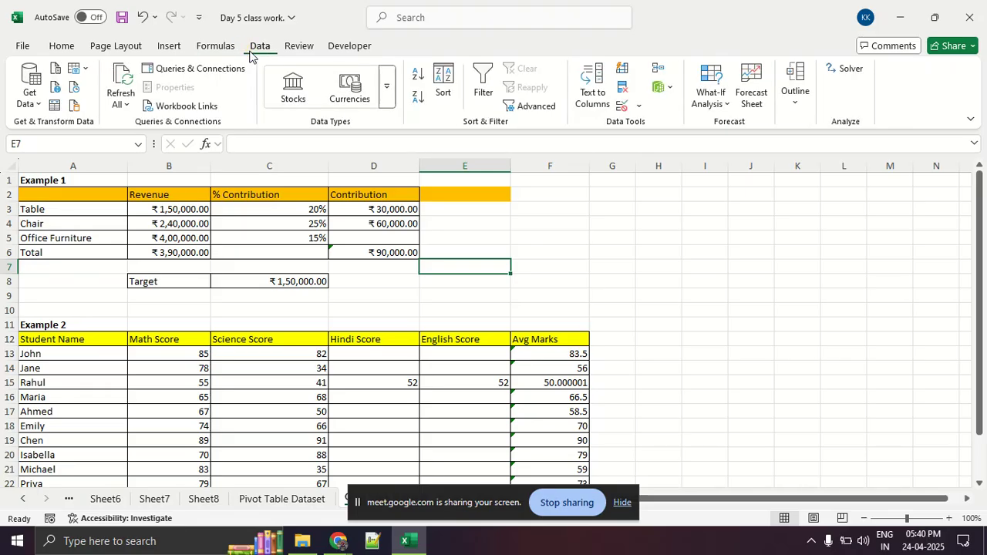
pyautogui.moveTo(260, 43)
pyautogui.mouseDown()
pyautogui.moveTo(258, 60)
pyautogui.moveTo(265, 40)
pyautogui.moveTo(287, 46)
pyautogui.moveTo(419, 25)
pyautogui.moveTo(699, 75)
pyautogui.moveTo(730, 49)
pyautogui.moveTo(685, 140)
pyautogui.moveTo(740, 65)
pyautogui.moveTo(731, 44)
pyautogui.mouseUp()
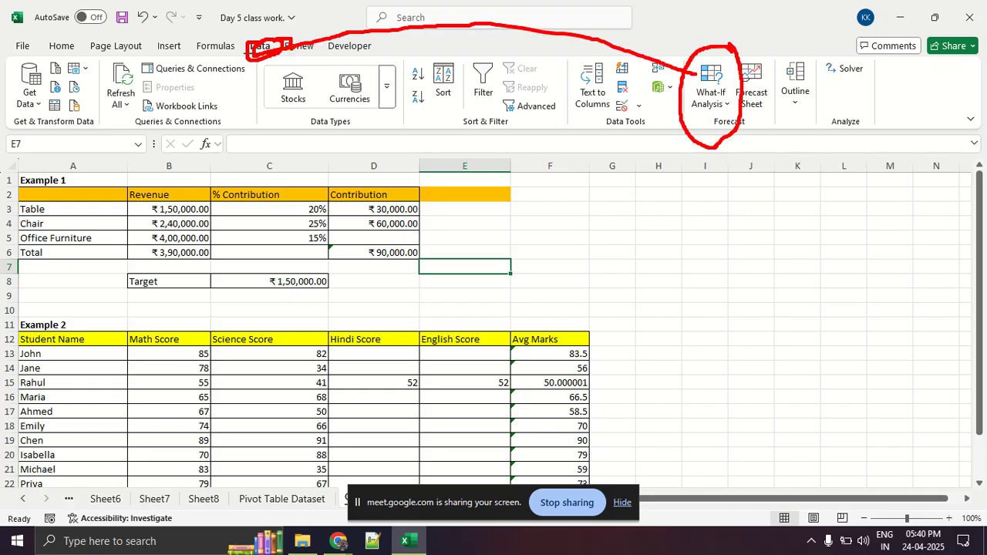
pyautogui.moveTo(673, 109); pyautogui.dragTo(749, 120)
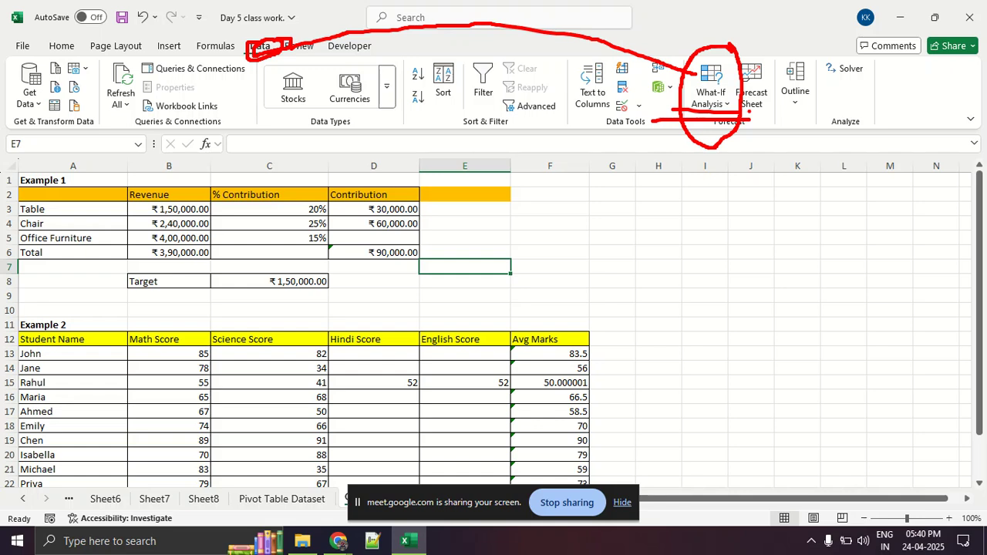
pyautogui.press('Escape')
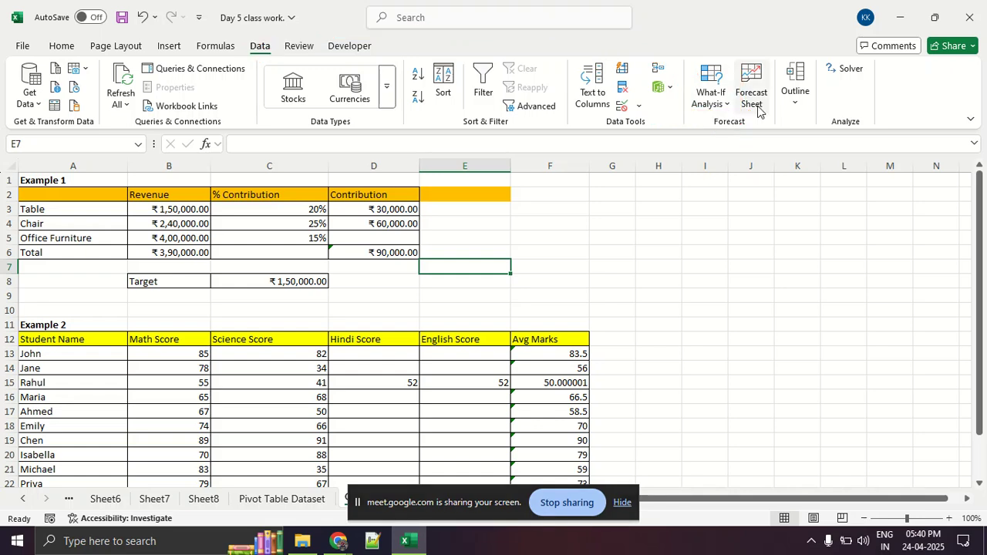
# Show the What-If Analysis tools magnified, underline Scenario Manager, Goal Seek, Data Table and Solver in red ink, tick Goal Seek, and clear the markup.
pyautogui.click(715, 99)
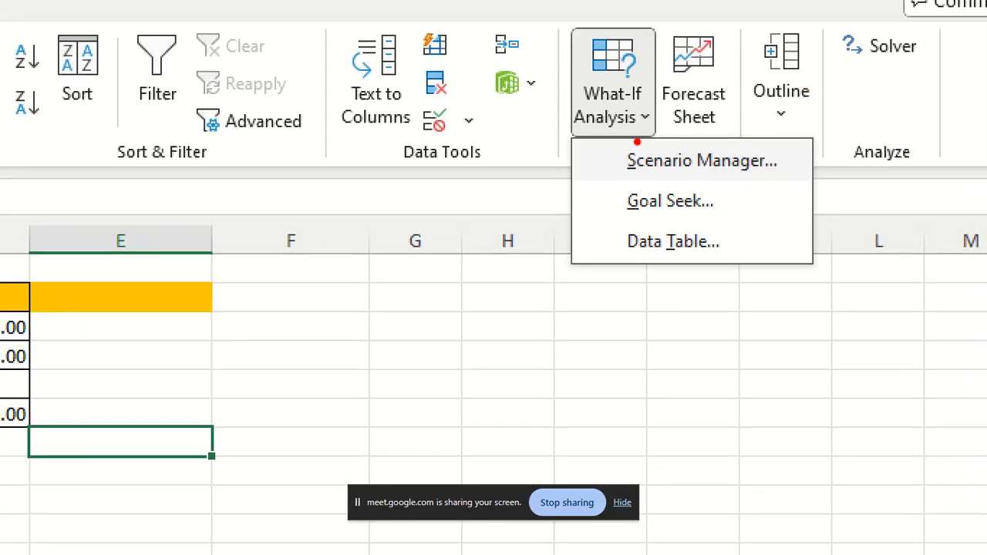
pyautogui.moveTo(603, 34); pyautogui.dragTo(630, 36)
pyautogui.moveTo(587, 171); pyautogui.dragTo(721, 180)
pyautogui.moveTo(596, 217); pyautogui.dragTo(720, 225)
pyautogui.moveTo(608, 264); pyautogui.dragTo(713, 265)
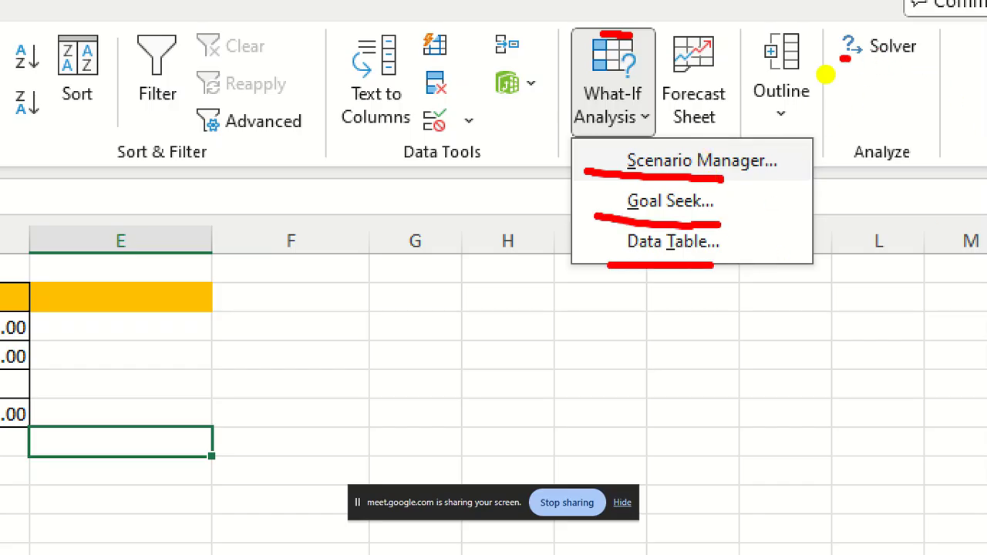
pyautogui.moveTo(845, 58); pyautogui.dragTo(986, 58)
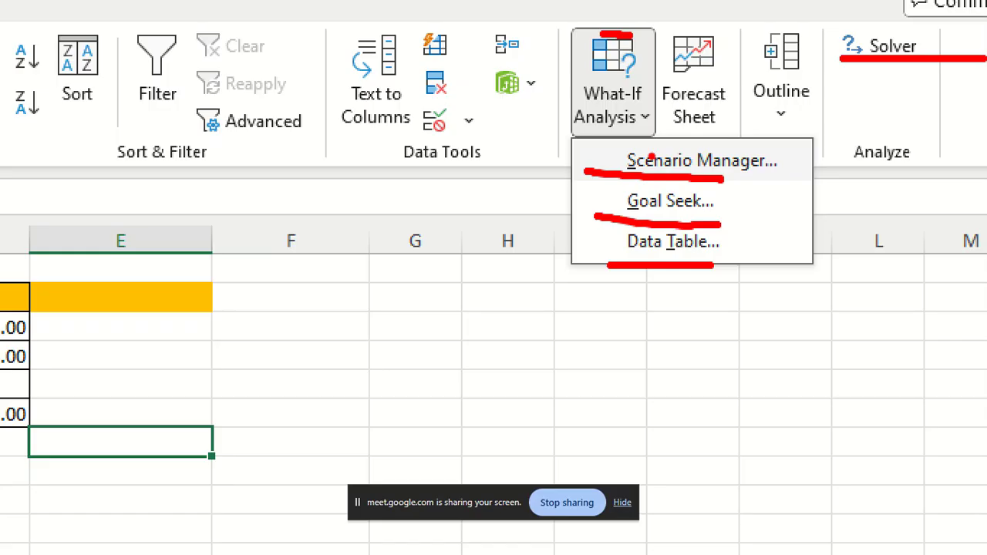
pyautogui.moveTo(538, 202)
pyautogui.mouseDown()
pyautogui.moveTo(548, 220)
pyautogui.moveTo(646, 180)
pyautogui.mouseUp()
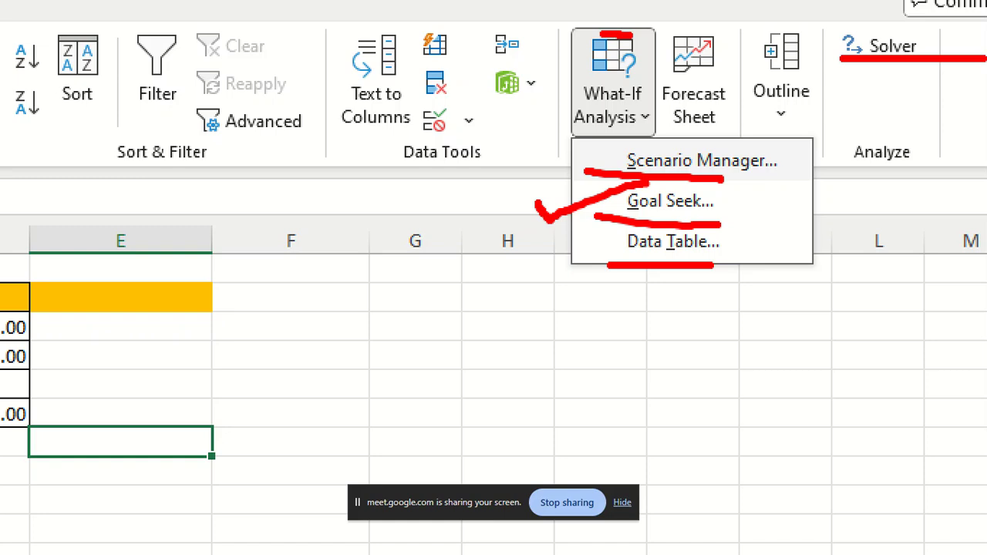
pyautogui.press('Escape')
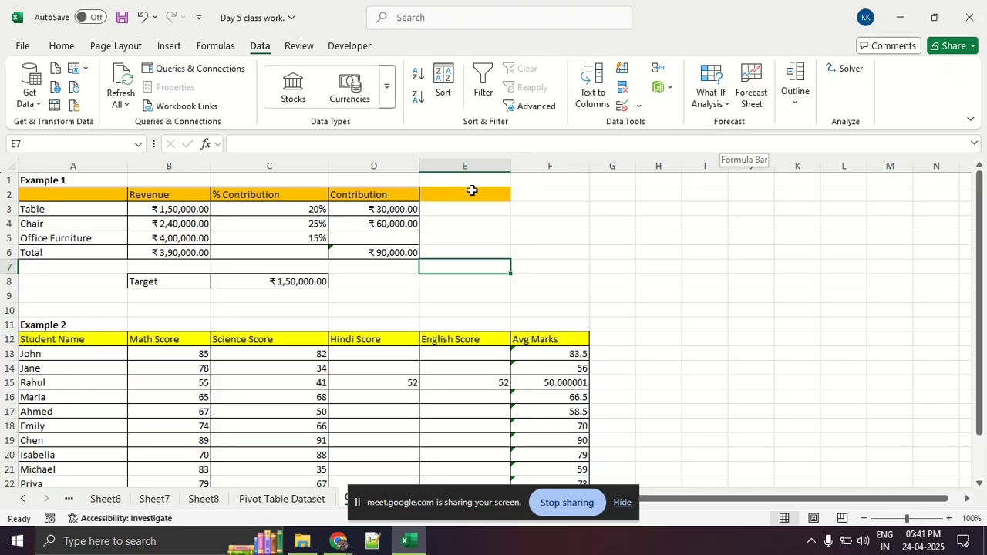
# Try 10 and 20 as the Office Furniture contribution in D5, leaving the total's formula in D6 intact.
pyautogui.click(397, 238)
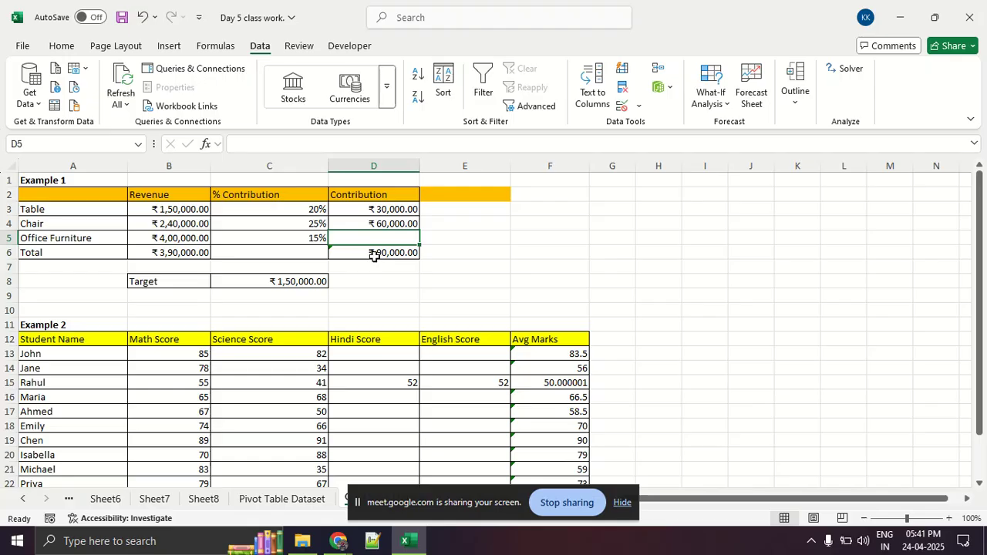
pyautogui.write('10')
pyautogui.press('Return')
pyautogui.click(384, 239)
pyautogui.write('20')
pyautogui.press('Return')
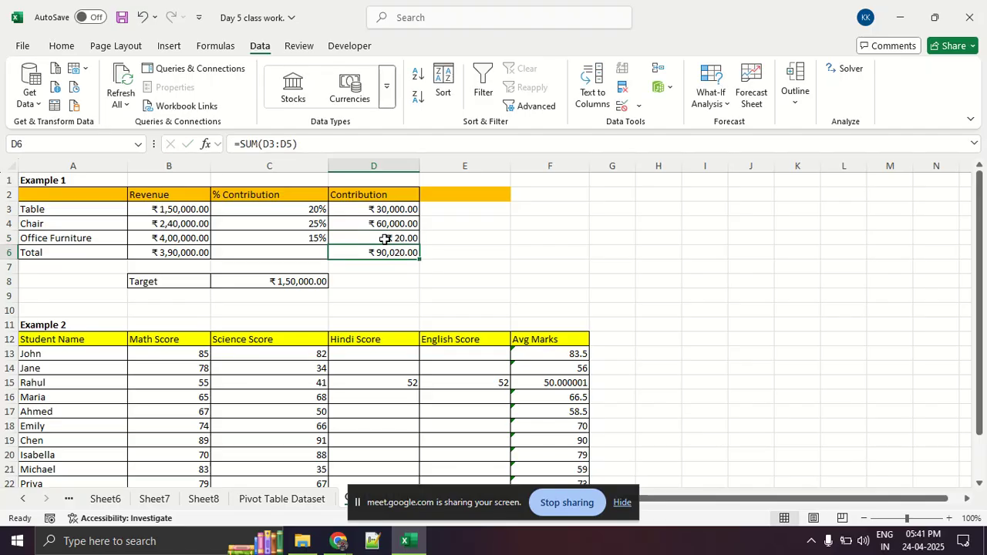
pyautogui.write('2000')
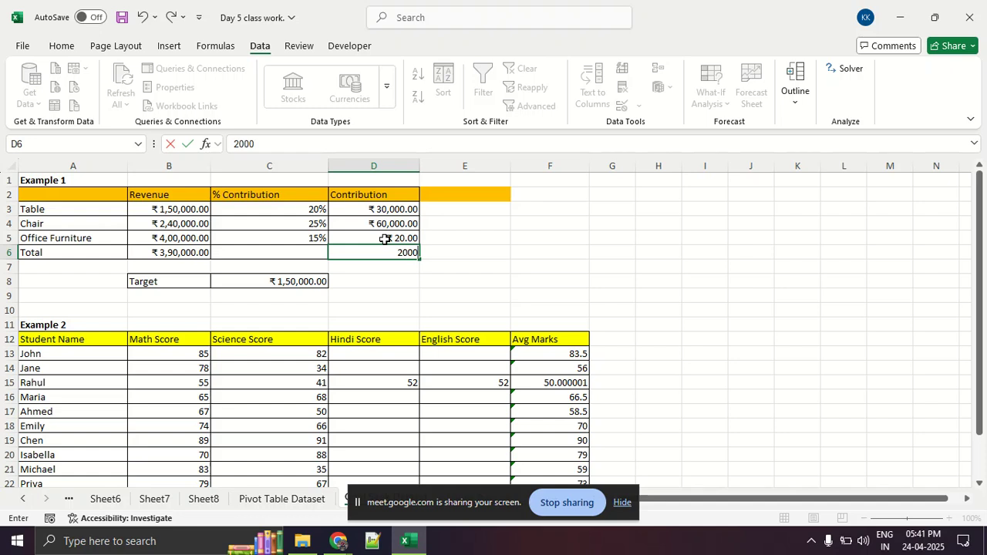
pyautogui.press('Escape')
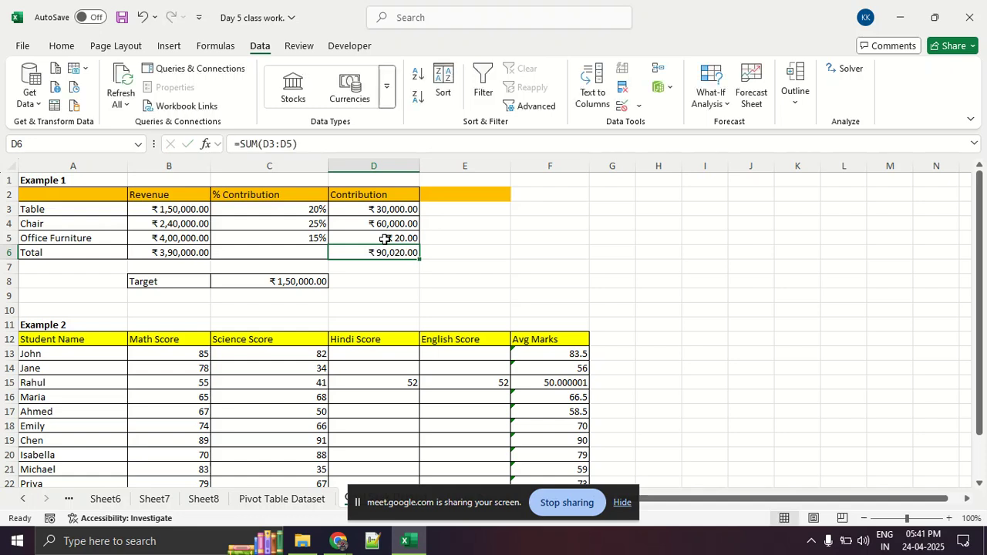
# Try 50000 and 55000 as the Office Furniture contribution in D5, and clear the cell.
pyautogui.click(385, 239)
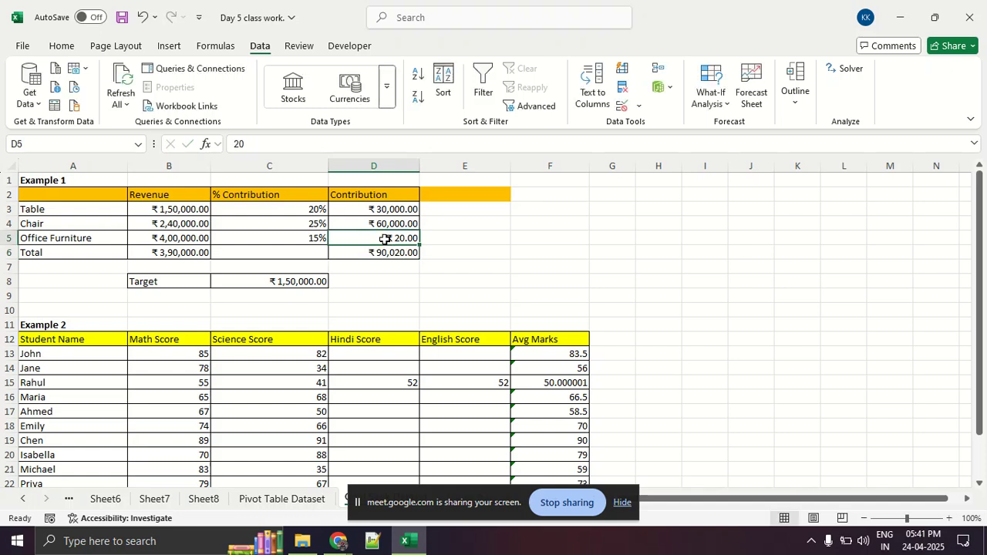
pyautogui.write('50000')
pyautogui.press('Return')
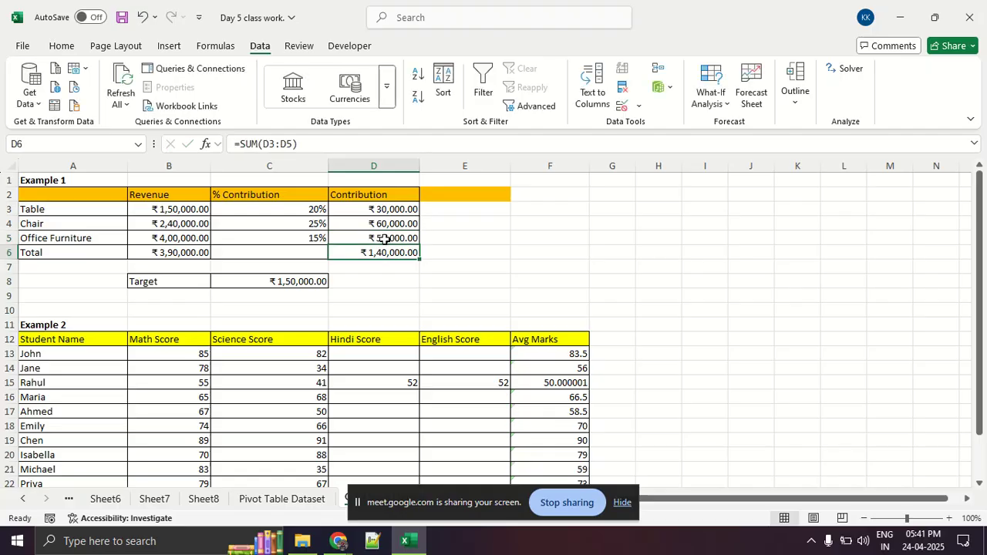
pyautogui.click(384, 239)
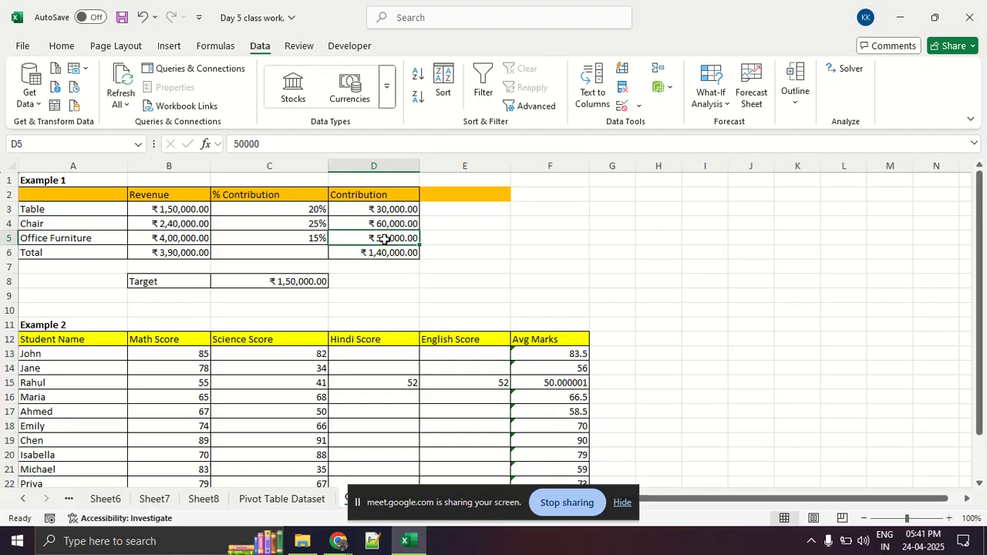
pyautogui.write('55000')
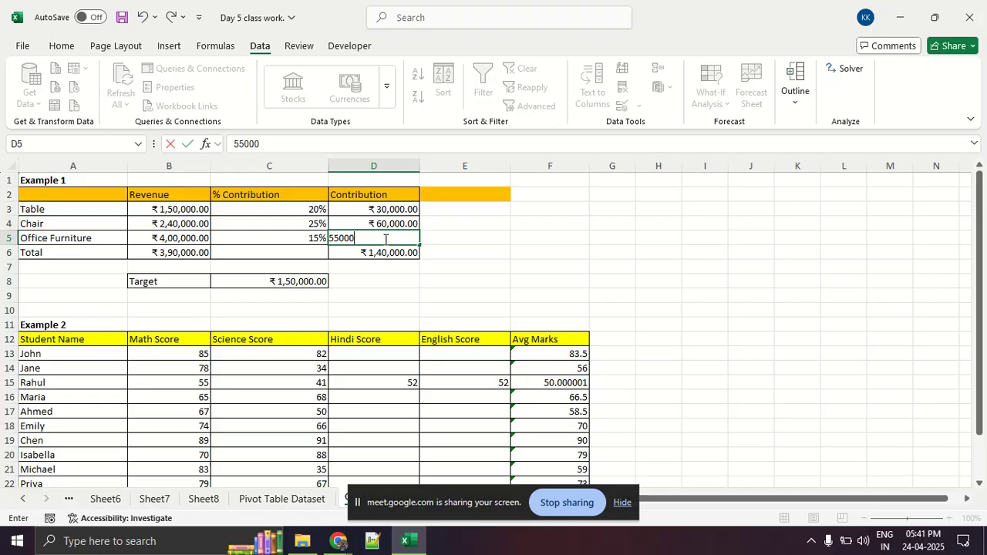
pyautogui.press('Return')
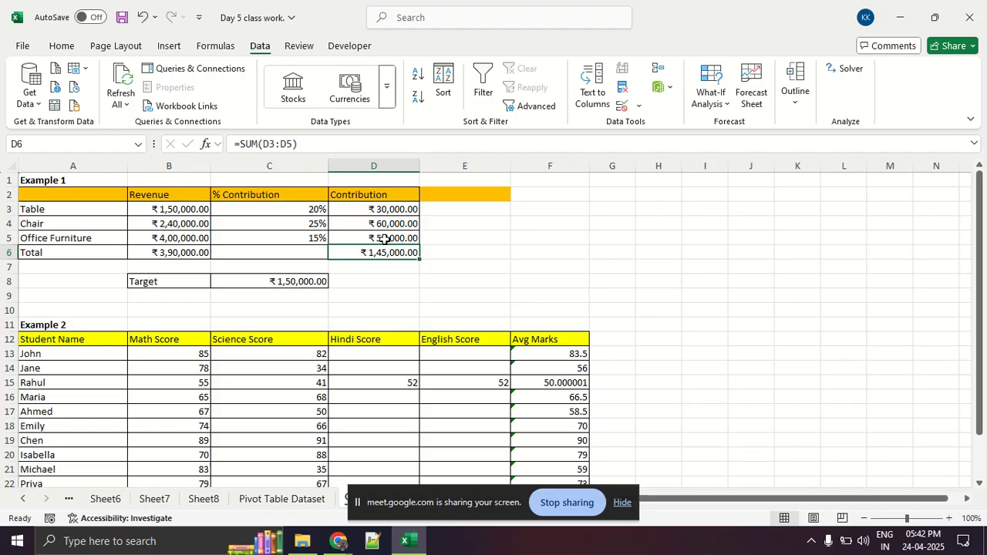
pyautogui.click(384, 239)
pyautogui.press('Delete')
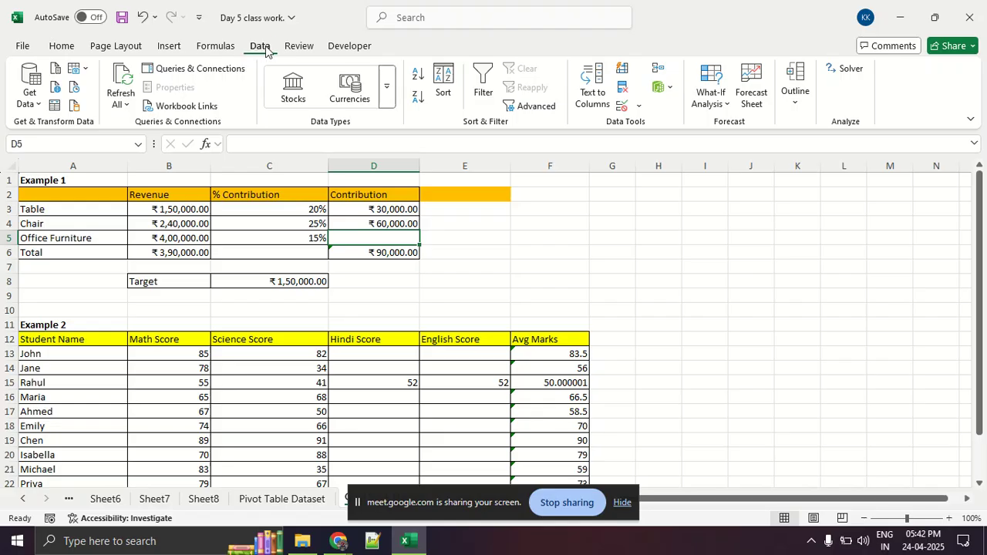
# Set up Goal Seek to bring the total contribution in D6 to 150000 by changing the Office Furniture contribution in D5.
pyautogui.click(717, 105)
pyautogui.click(729, 146)
pyautogui.press('BackSpace')
pyautogui.moveTo(465, 217); pyautogui.dragTo(499, 190)
pyautogui.click(386, 252)
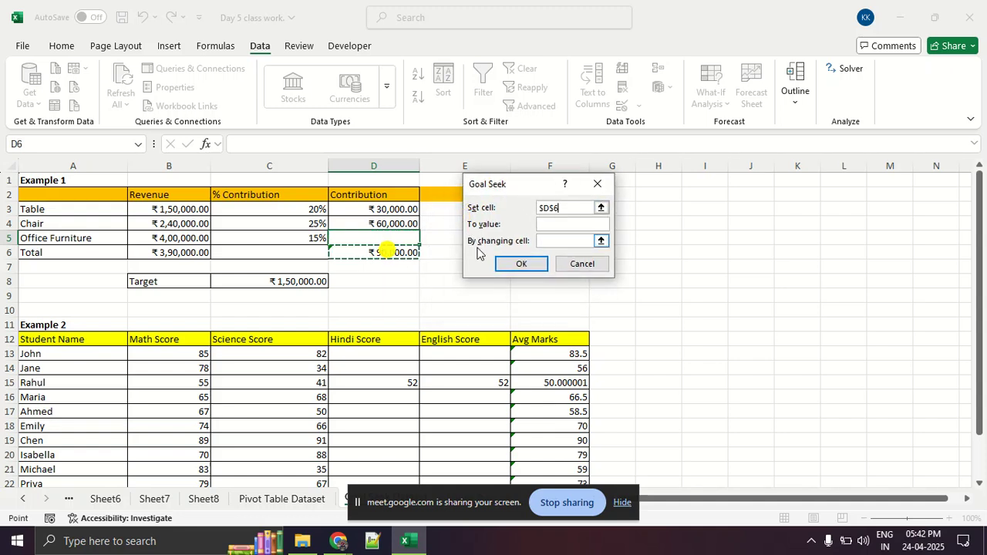
pyautogui.click(568, 225)
pyautogui.write('150000')
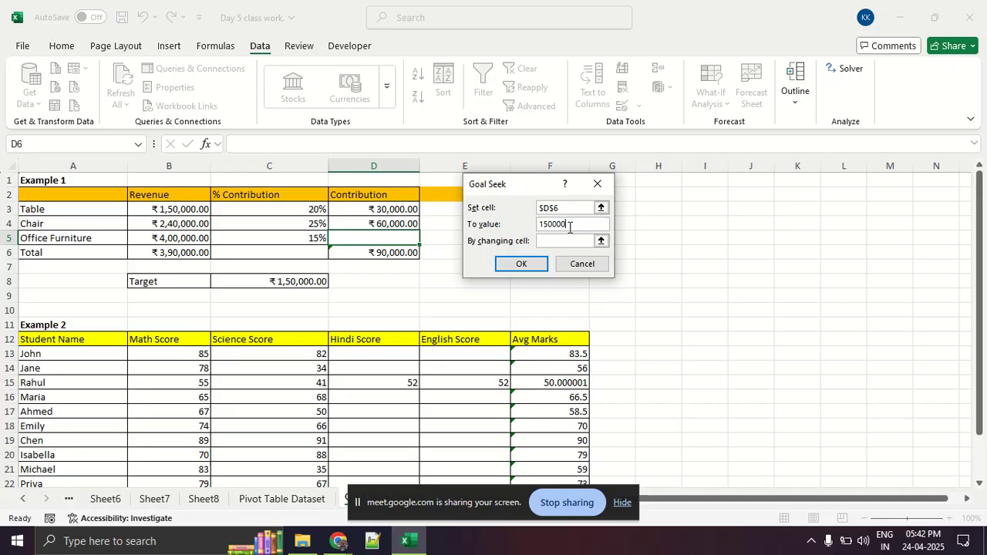
pyautogui.click(565, 239)
pyautogui.click(409, 241)
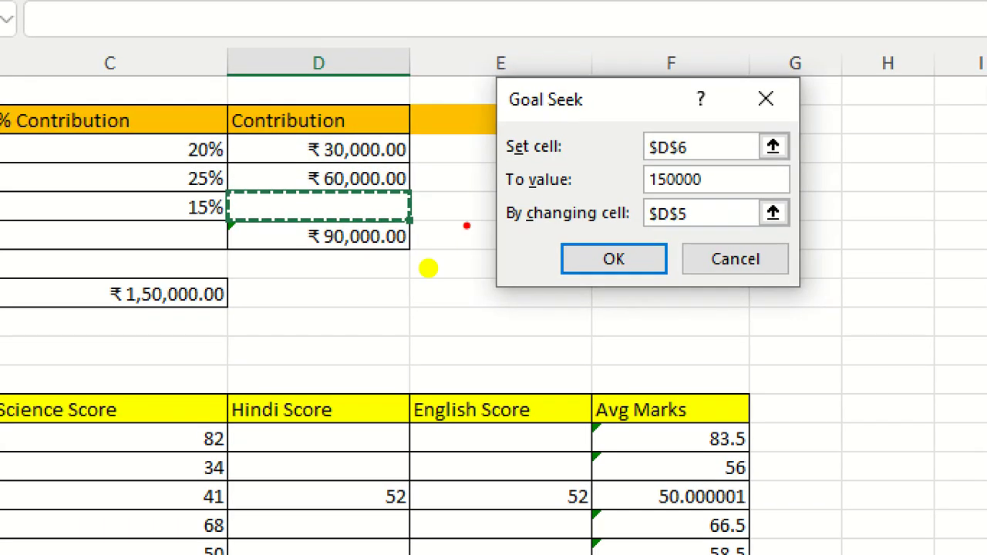
# Magnify the Goal Seek setup, underline the total contribution and the three Goal Seek inputs in red ink, mark D5, and clear the markup.
pyautogui.moveTo(303, 248); pyautogui.dragTo(386, 243)
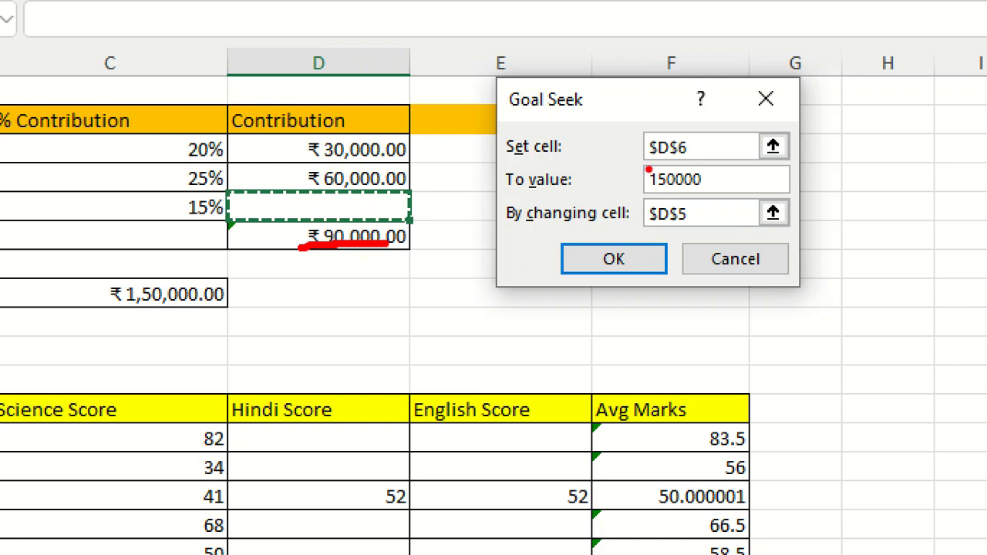
pyautogui.moveTo(510, 168); pyautogui.dragTo(755, 163)
pyautogui.moveTo(506, 205); pyautogui.dragTo(759, 208)
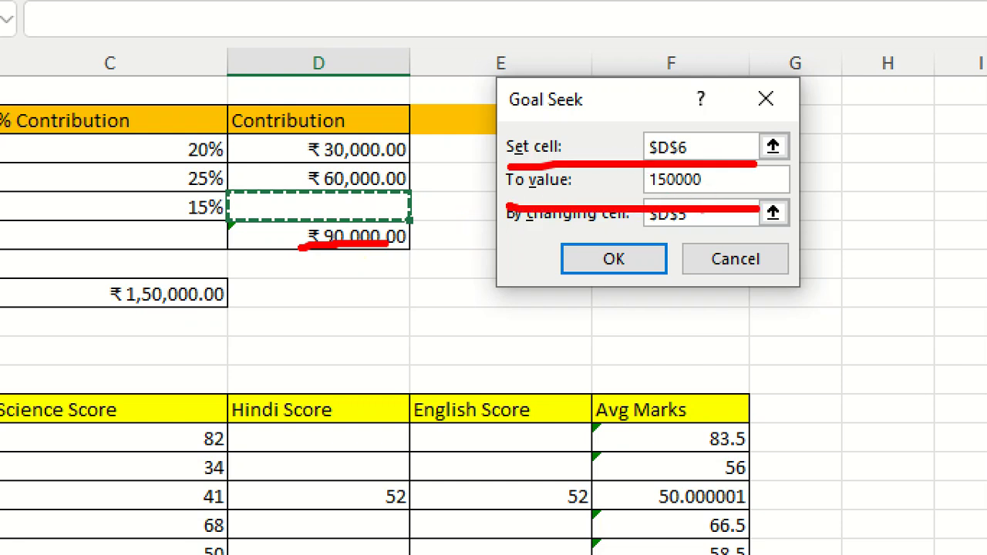
pyautogui.moveTo(472, 233); pyautogui.dragTo(736, 227)
pyautogui.moveTo(424, 197)
pyautogui.mouseDown()
pyautogui.moveTo(336, 185)
pyautogui.moveTo(226, 198)
pyautogui.moveTo(275, 211)
pyautogui.moveTo(433, 215)
pyautogui.moveTo(386, 193)
pyautogui.mouseUp()
pyautogui.press('Escape')
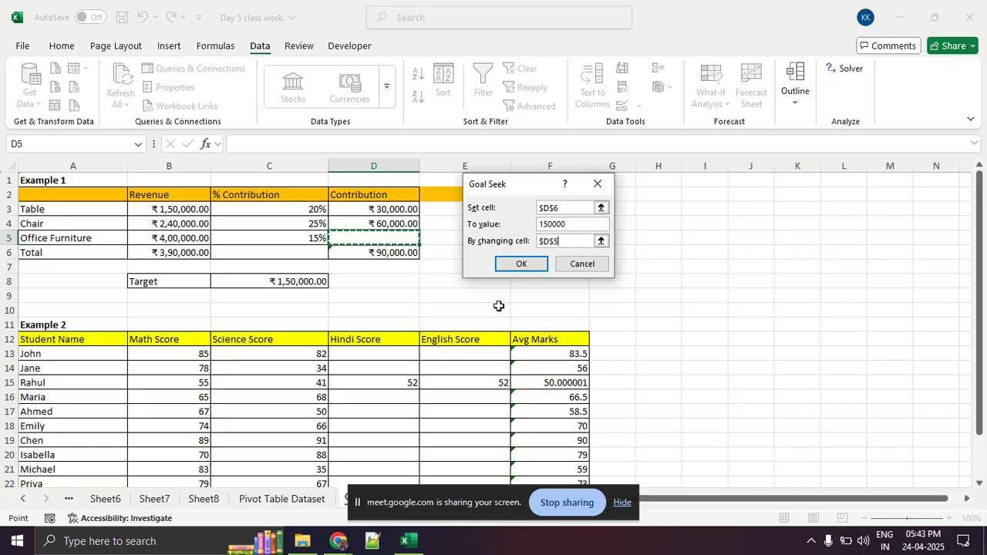
# Run Goal Seek and keep its solution for the Office Furniture contribution.
pyautogui.click(508, 267)
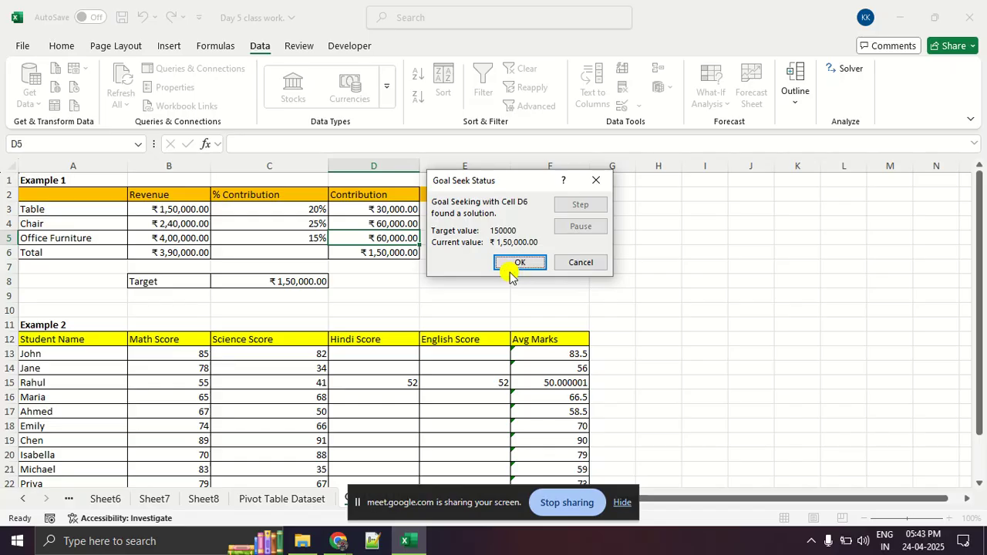
pyautogui.click(510, 264)
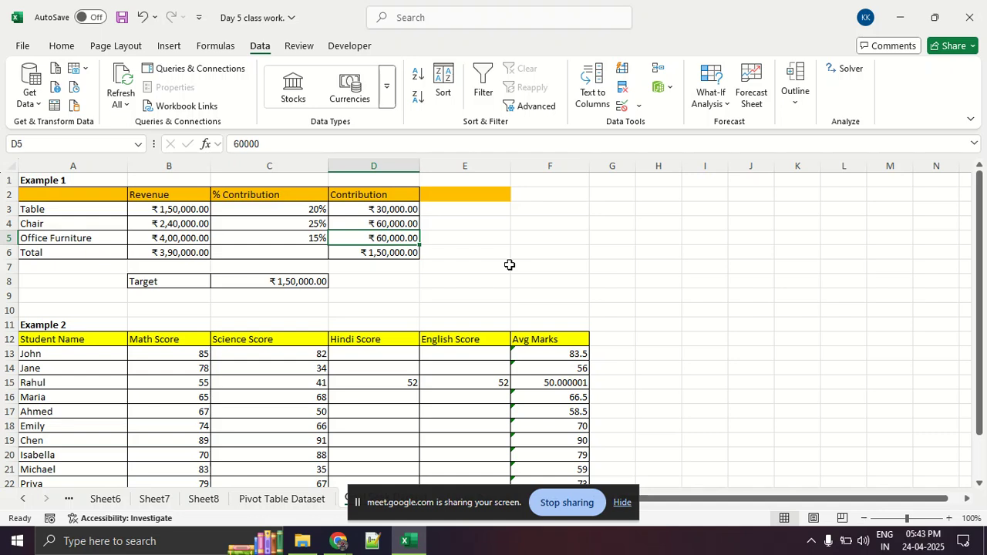
# Hide the screen-sharing notice that covers the worksheet names.
pyautogui.hotkey('alt', 'Tab')
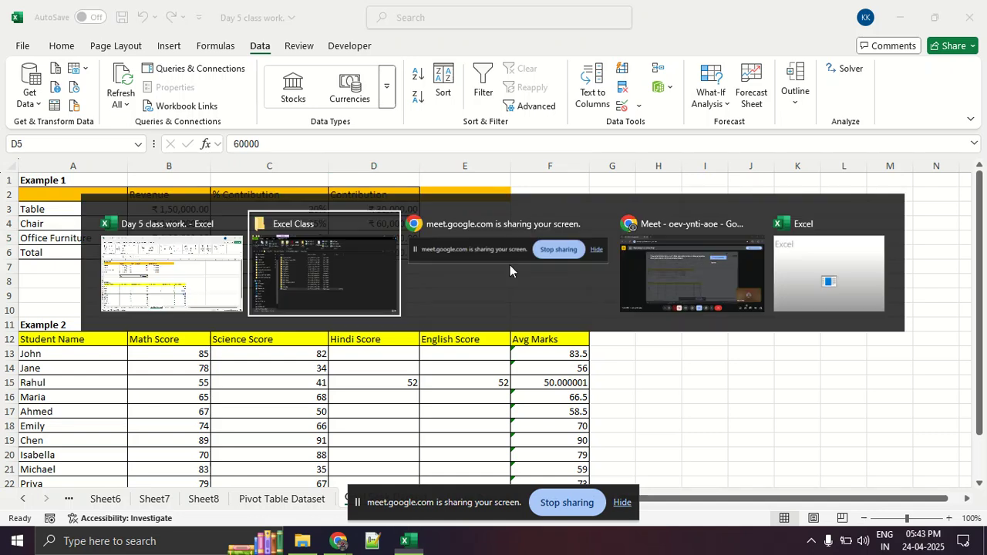
pyautogui.hotkey('alt', 'Tab')
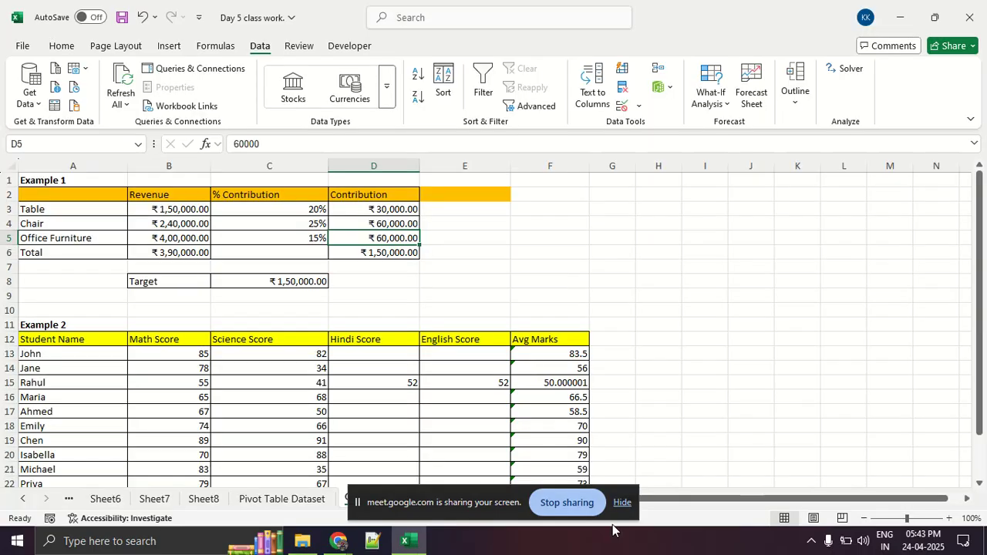
pyautogui.click(622, 503)
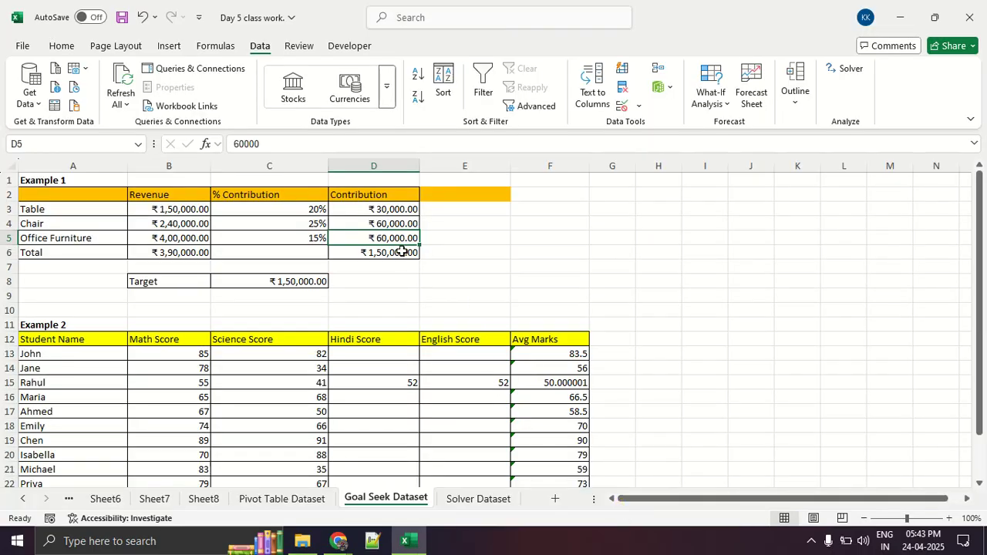
# Switch to the Google Meet call in Chrome and show it in full screen.
pyautogui.click(341, 542)
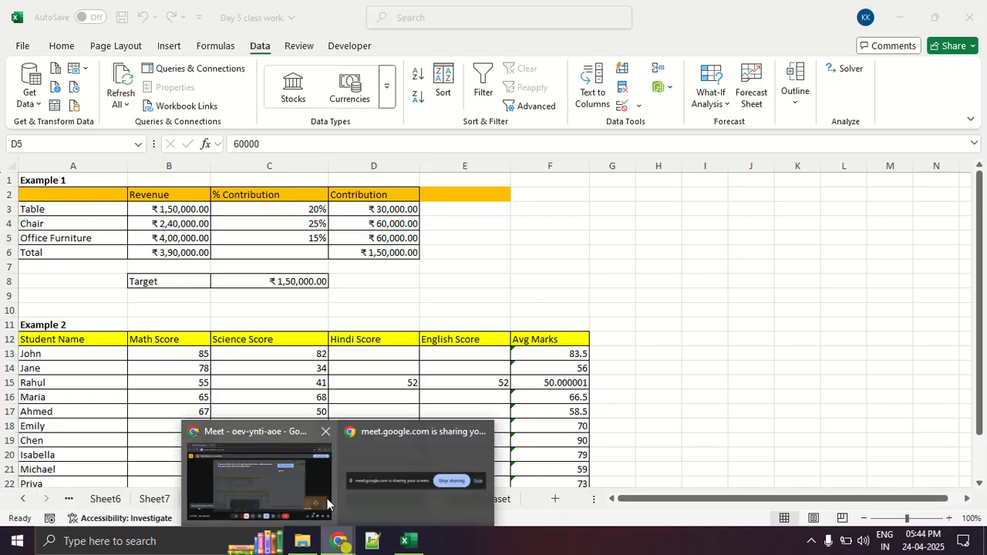
pyautogui.click(327, 498)
pyautogui.hotkey('alt', 'Tab')
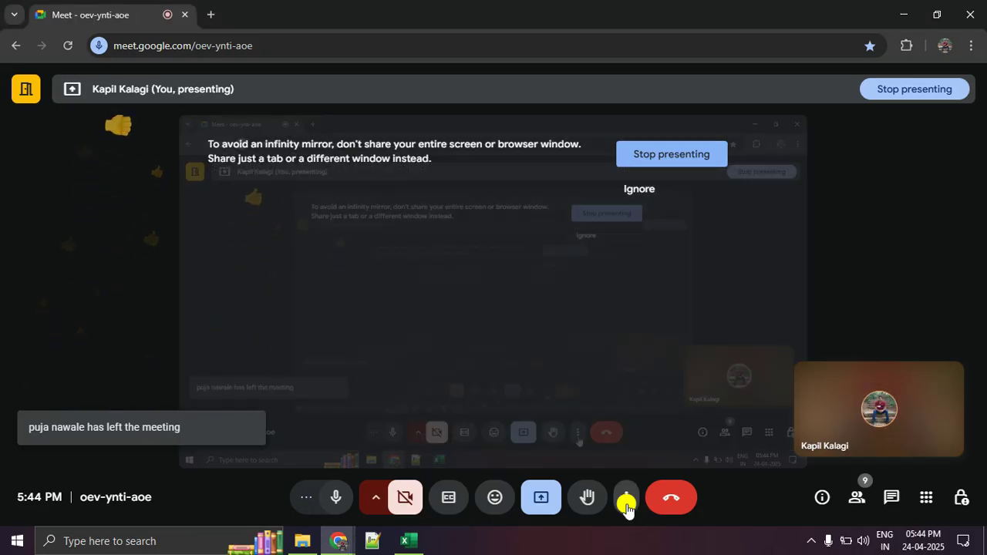
pyautogui.click(627, 501)
pyautogui.click(653, 228)
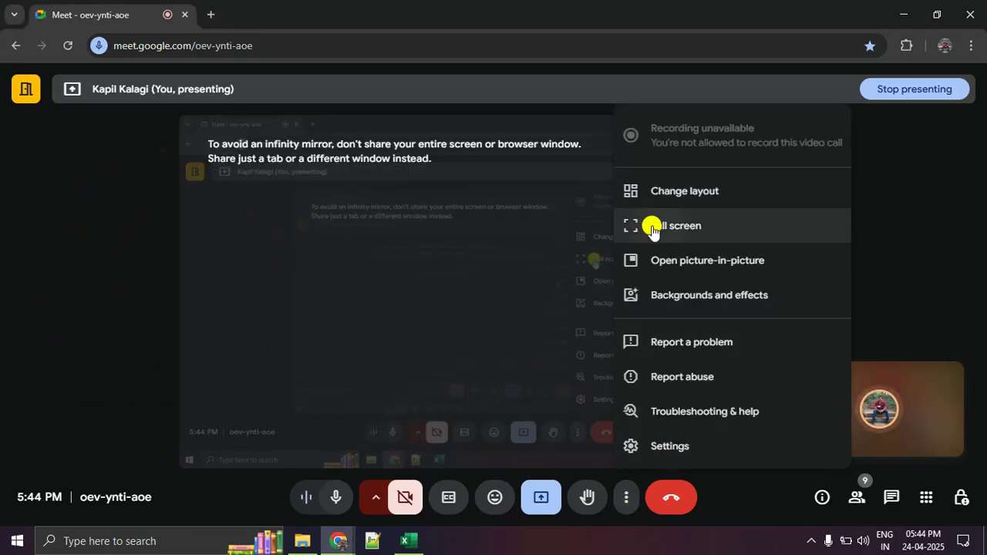
# Display the meeting's participant list and look through it.
pyautogui.click(844, 504)
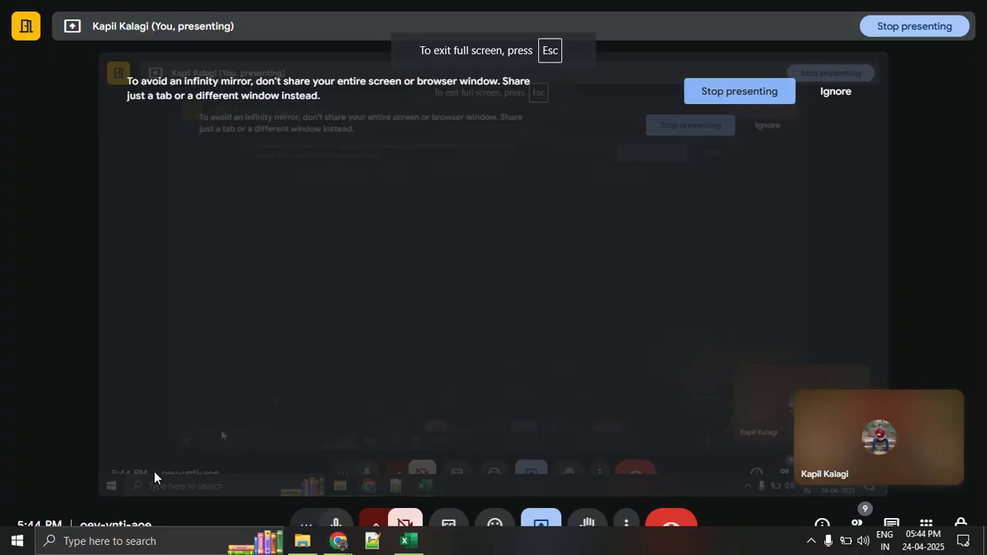
pyautogui.click(857, 523)
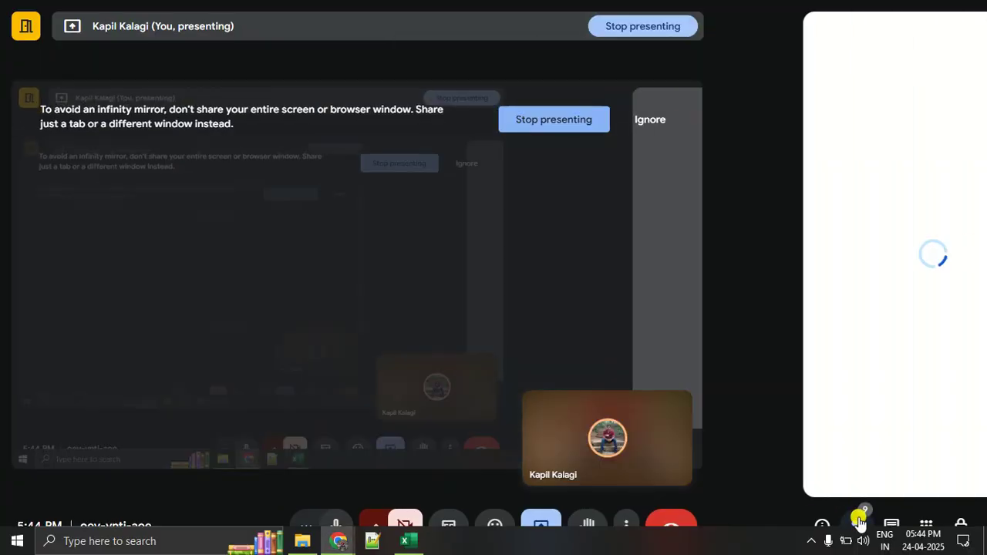
pyautogui.scroll(-3, 864, 414)
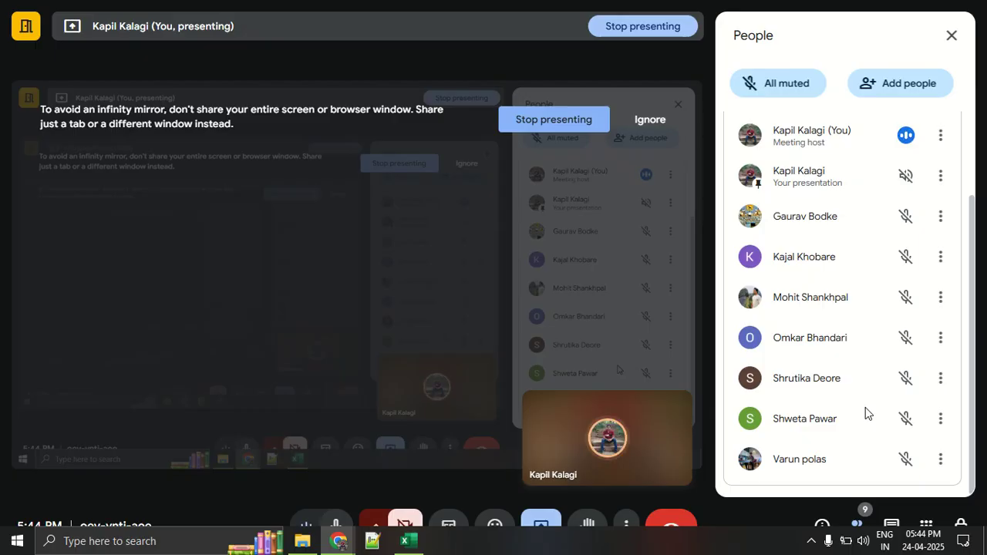
# Switch back to the Excel workbook and clear the Hindi and English scores in row 15 of Example 2.
pyautogui.hotkey('alt', 'Tab')
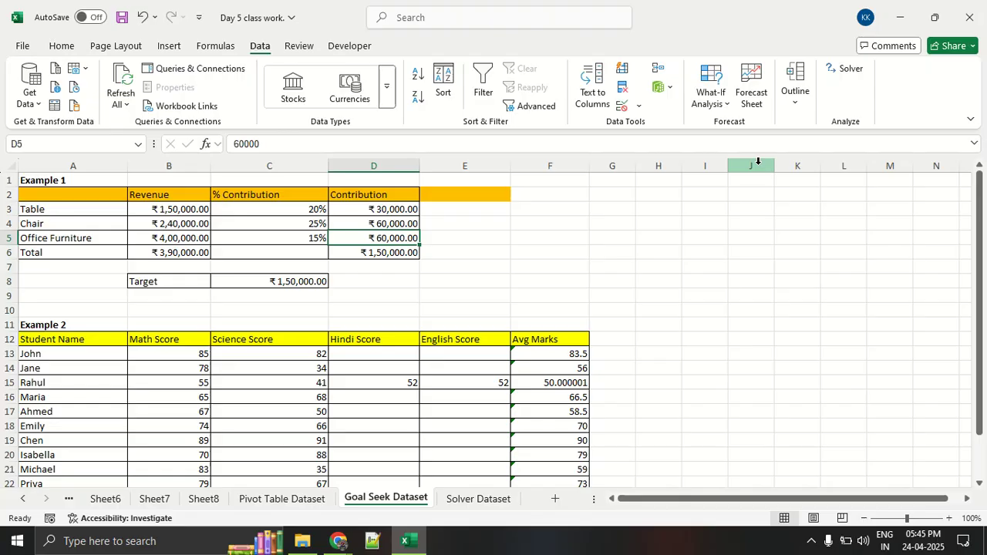
pyautogui.scroll(-3, 758, 161)
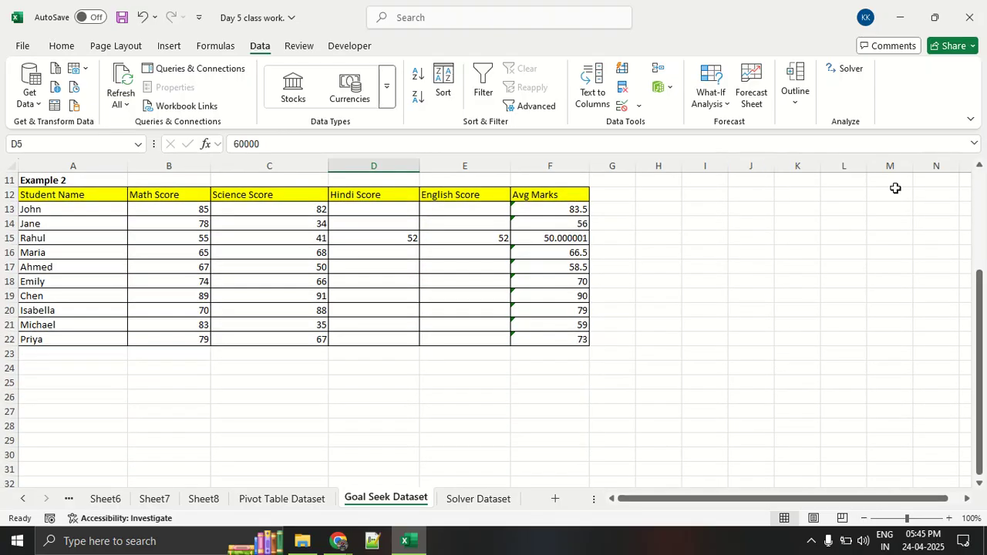
pyautogui.moveTo(358, 240); pyautogui.dragTo(448, 243)
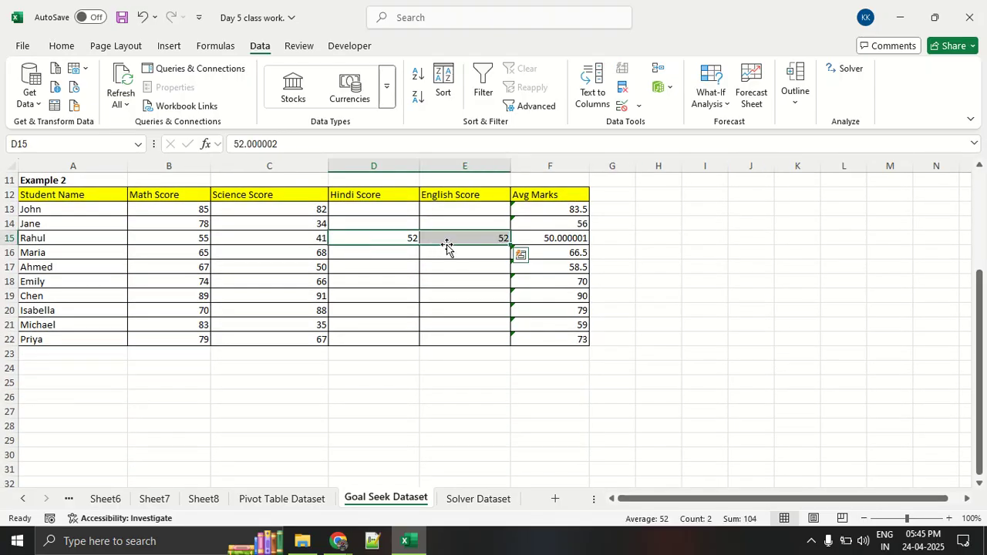
pyautogui.press('Delete')
pyautogui.click(485, 393)
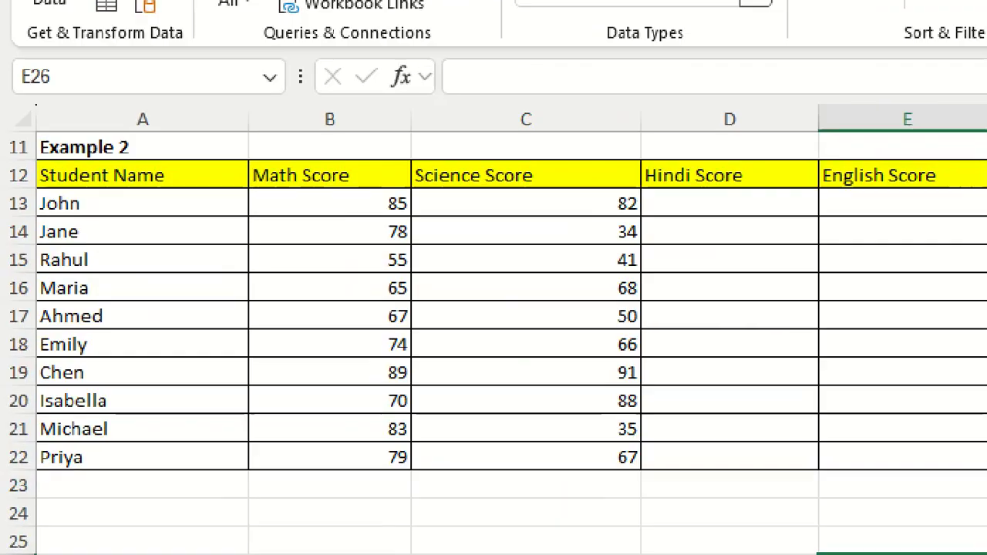
# Mark Example 2's student names, score headings and row 15 in red on screen, and erase the markings.
pyautogui.moveTo(139, 123)
pyautogui.mouseDown()
pyautogui.moveTo(3, 213)
pyautogui.moveTo(251, 292)
pyautogui.moveTo(171, 76)
pyautogui.mouseUp()
pyautogui.moveTo(274, 178); pyautogui.dragTo(383, 188)
pyautogui.moveTo(455, 187); pyautogui.dragTo(543, 193)
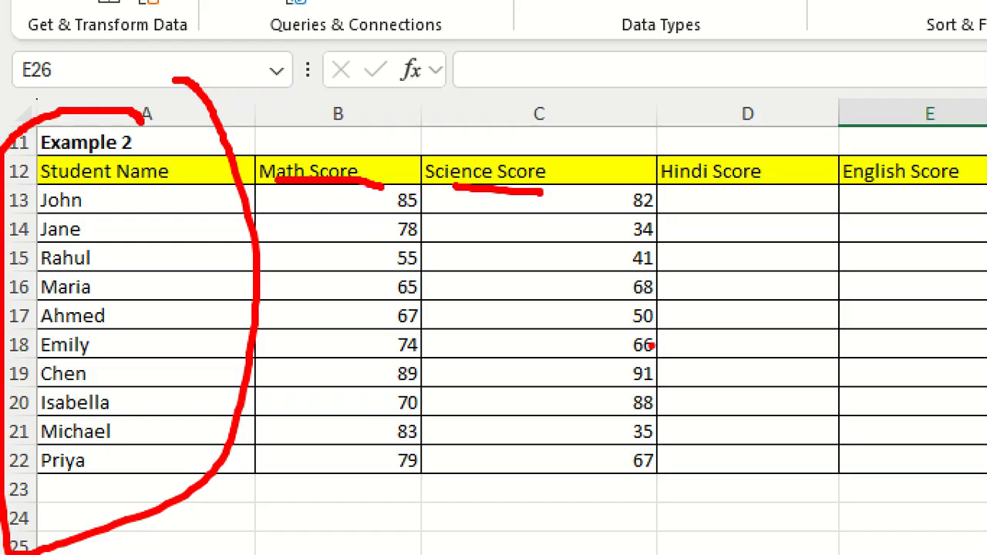
pyautogui.moveTo(674, 188); pyautogui.dragTo(985, 183)
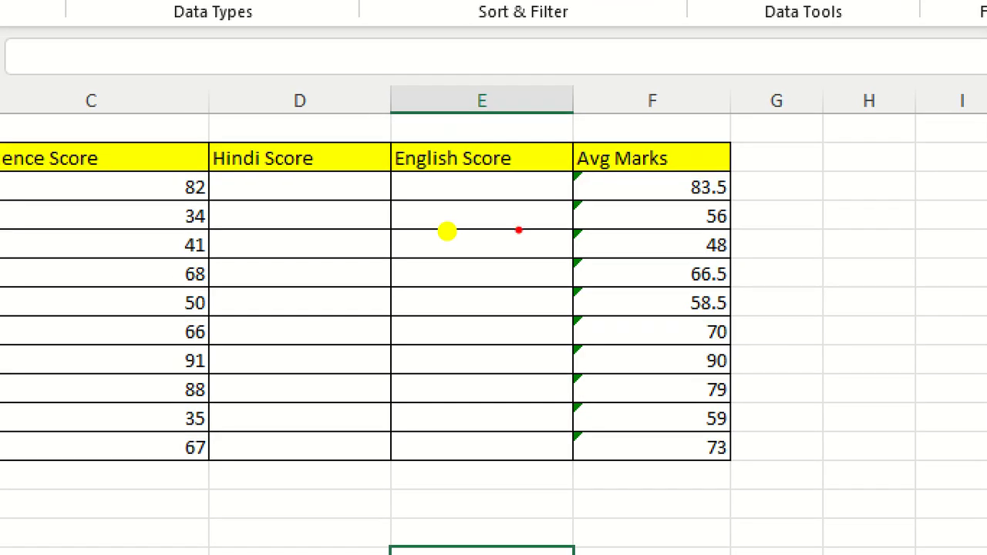
pyautogui.moveTo(800, 183)
pyautogui.mouseDown()
pyautogui.moveTo(606, 319)
pyautogui.moveTo(832, 379)
pyautogui.moveTo(773, 177)
pyautogui.mouseUp()
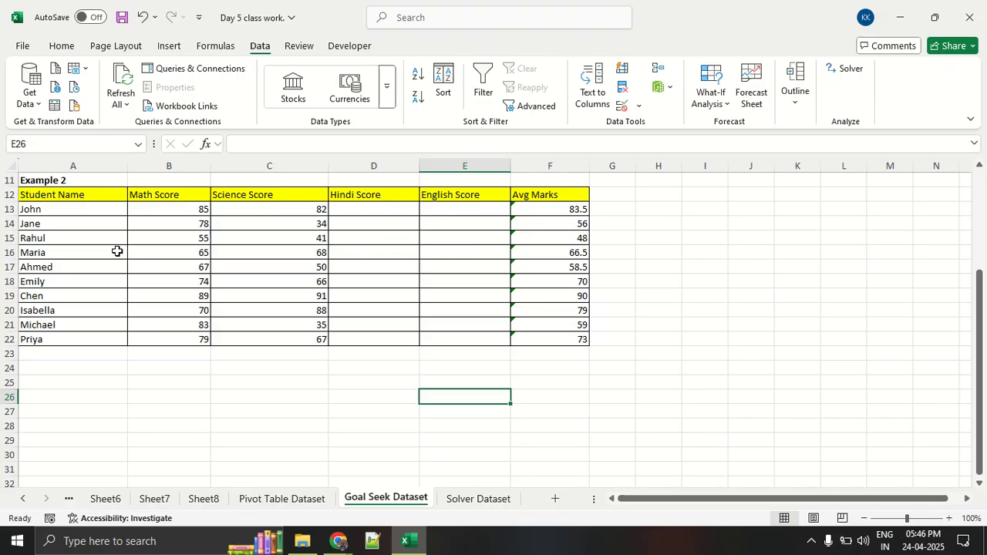
pyautogui.moveTo(52, 241); pyautogui.dragTo(572, 244)
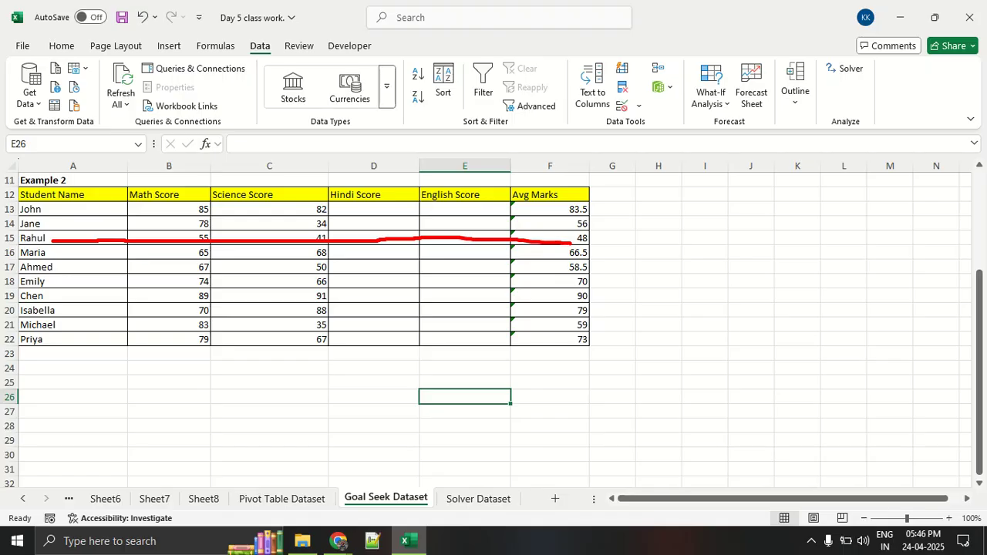
pyautogui.press('Escape')
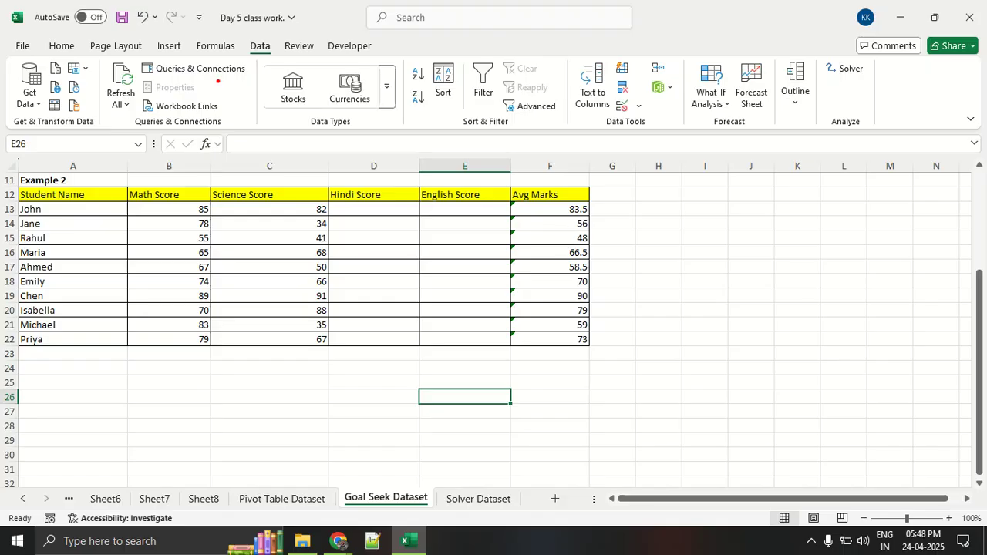
# Draw temporary red lines connecting Data with the ribbon commands on the way to Solver.
pyautogui.moveTo(246, 38)
pyautogui.mouseDown()
pyautogui.moveTo(286, 49)
pyautogui.moveTo(256, 29)
pyautogui.moveTo(874, 60)
pyautogui.moveTo(856, 54)
pyautogui.moveTo(848, 67)
pyautogui.moveTo(848, 55)
pyautogui.moveTo(814, 78)
pyautogui.mouseUp()
pyautogui.press('Escape')
pyautogui.hotkey('ctrl', '2')
pyautogui.moveTo(655, 84)
pyautogui.mouseDown()
pyautogui.moveTo(307, 41)
pyautogui.moveTo(253, 56)
pyautogui.moveTo(275, 28)
pyautogui.mouseUp()
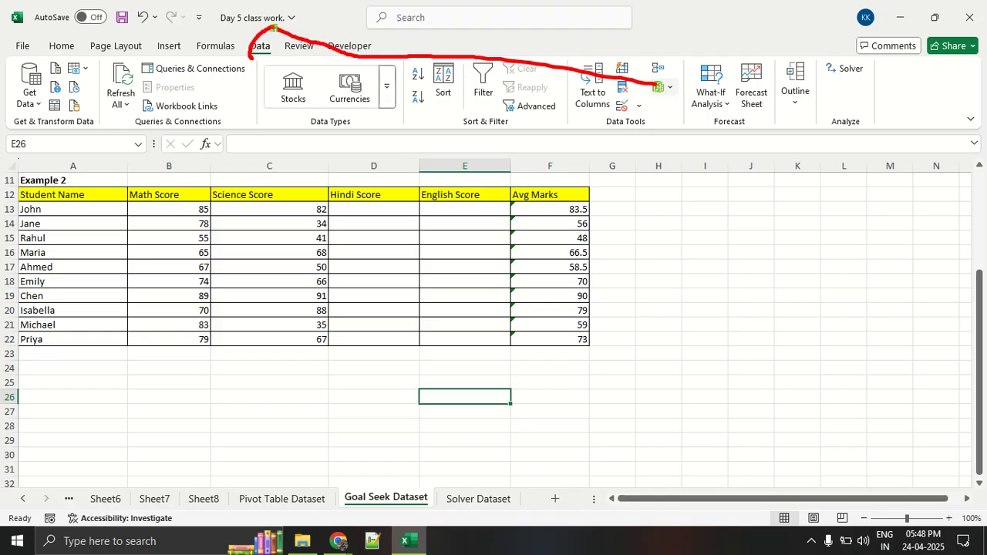
pyautogui.press('Escape')
# Check the participant list in the Google Meet call and return to the Excel workbook.
pyautogui.hotkey('alt', 'Tab')
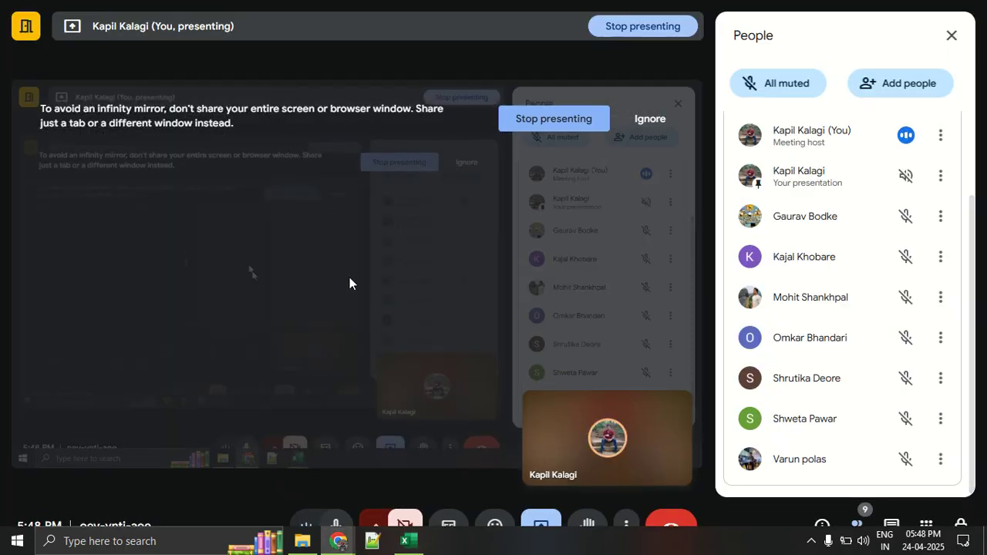
pyautogui.scroll(3, 882, 405)
pyautogui.scroll(-3, 881, 404)
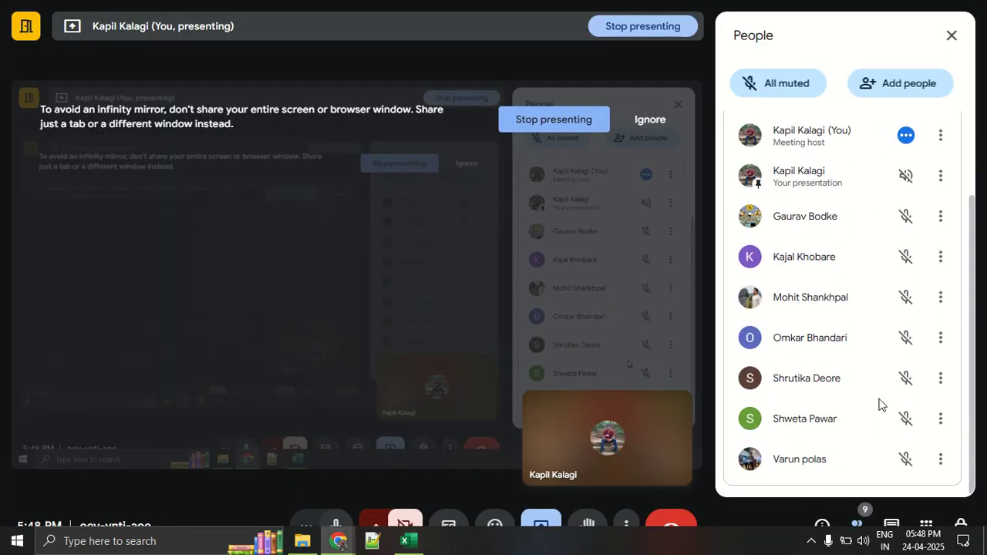
pyautogui.hotkey('alt', 'Tab')
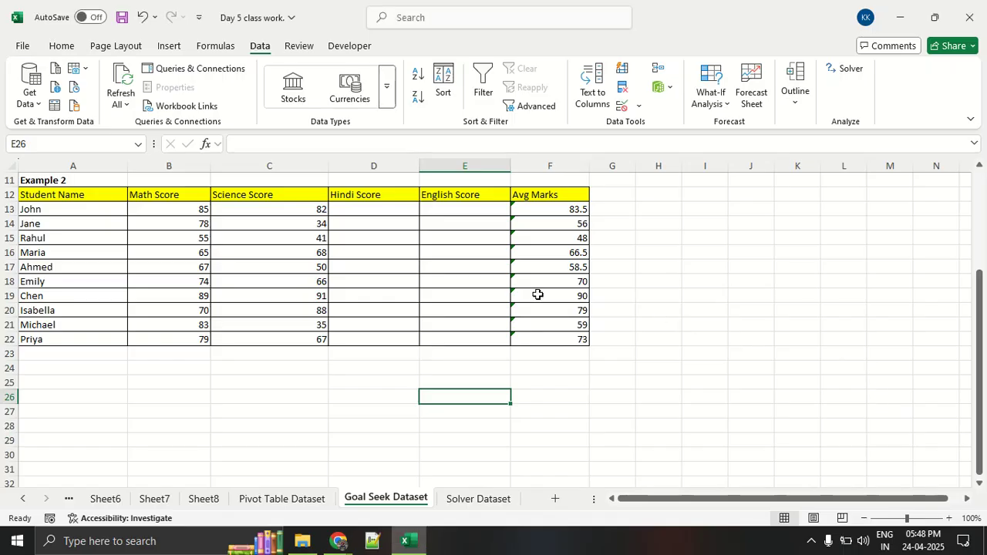
# Circle Data, Developer and Solver in red, link them with arrows, and erase the drawing.
pyautogui.moveTo(367, 23)
pyautogui.mouseDown()
pyautogui.moveTo(320, 34)
pyautogui.moveTo(389, 30)
pyautogui.moveTo(361, 46)
pyautogui.moveTo(845, 42)
pyautogui.moveTo(907, 62)
pyautogui.moveTo(895, 81)
pyautogui.moveTo(864, 56)
pyautogui.mouseUp()
pyautogui.moveTo(262, 41)
pyautogui.mouseDown()
pyautogui.moveTo(242, 44)
pyautogui.moveTo(290, 54)
pyautogui.moveTo(281, 63)
pyautogui.moveTo(418, 185)
pyautogui.moveTo(761, 96)
pyautogui.moveTo(810, 67)
pyautogui.moveTo(807, 82)
pyautogui.mouseUp()
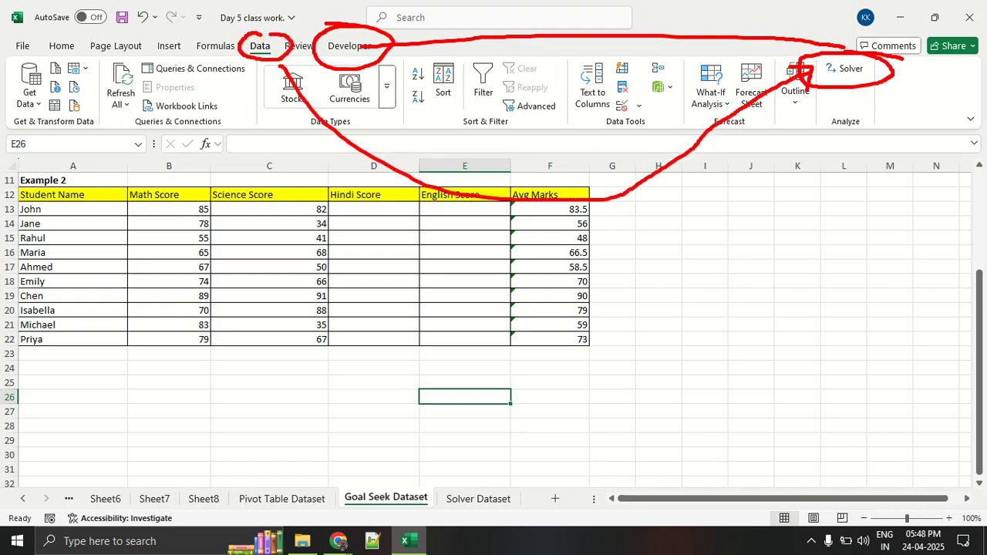
pyautogui.press('Escape')
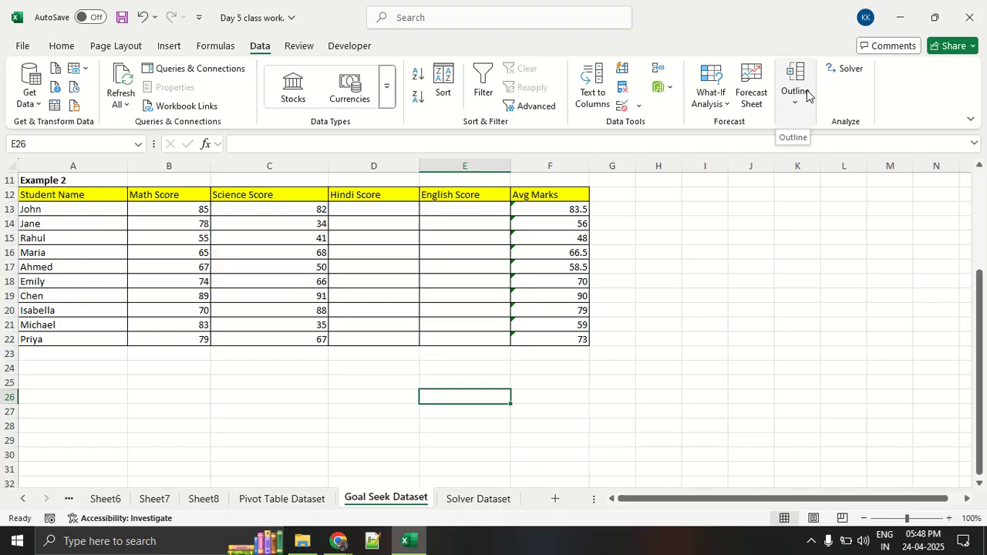
# Check the Google Meet call for replies, return to the Excel workbook, and temporarily circle Solver in red.
pyautogui.hotkey('alt', 'Tab')
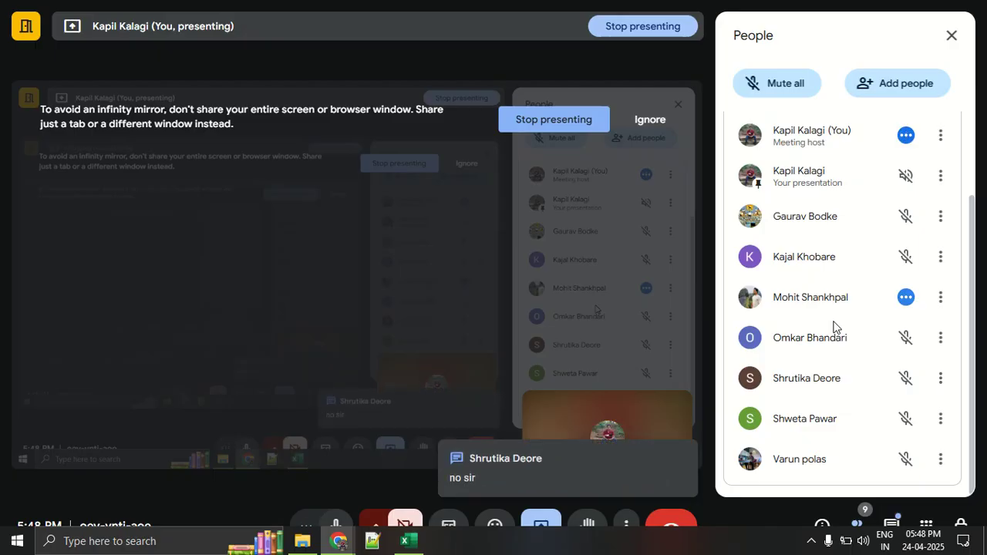
pyautogui.hotkey('alt', 'Tab')
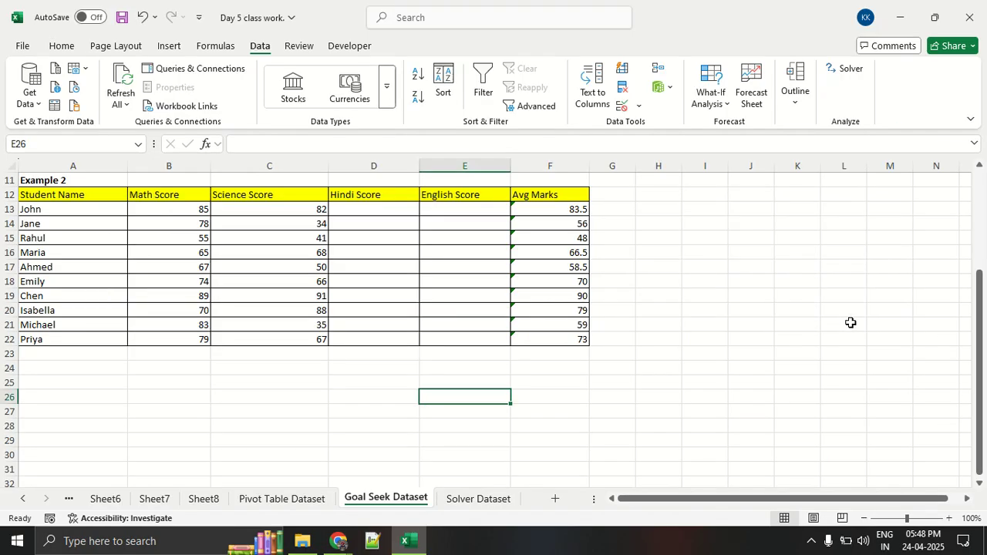
pyautogui.moveTo(876, 38)
pyautogui.mouseDown()
pyautogui.moveTo(856, 44)
pyautogui.moveTo(936, 55)
pyautogui.moveTo(799, 42)
pyautogui.mouseUp()
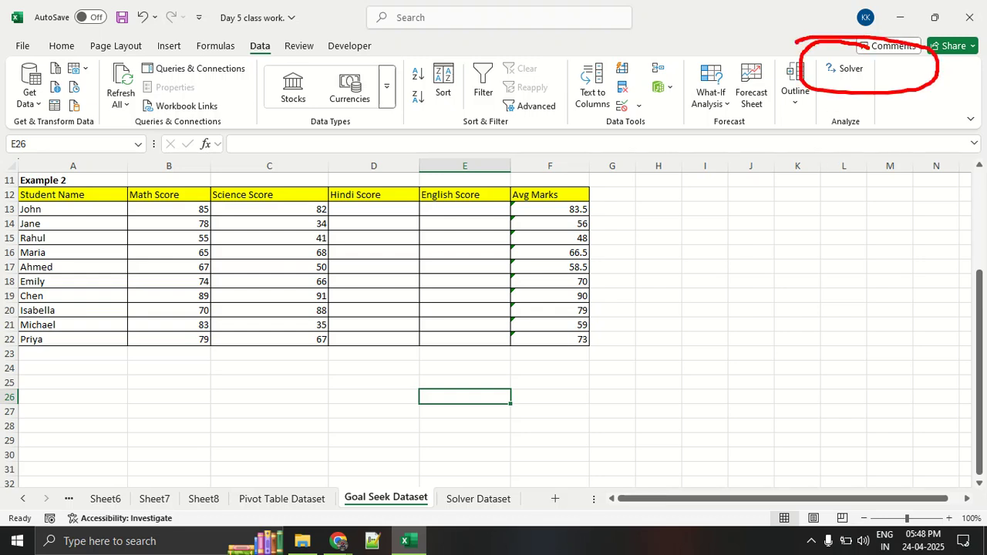
pyautogui.press('Escape')
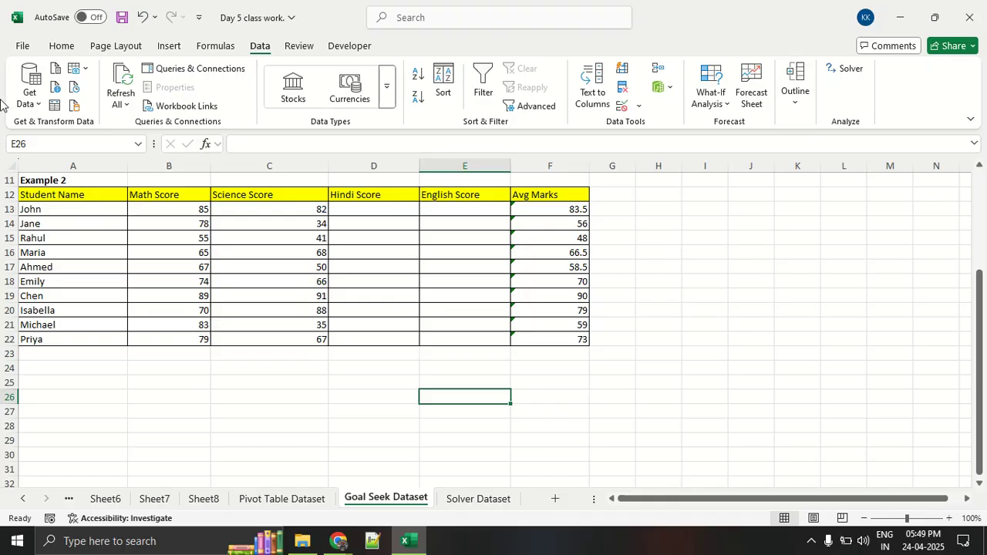
# Open the Excel Options dialog, circling More and Options in red along the way.
pyautogui.click(17, 46)
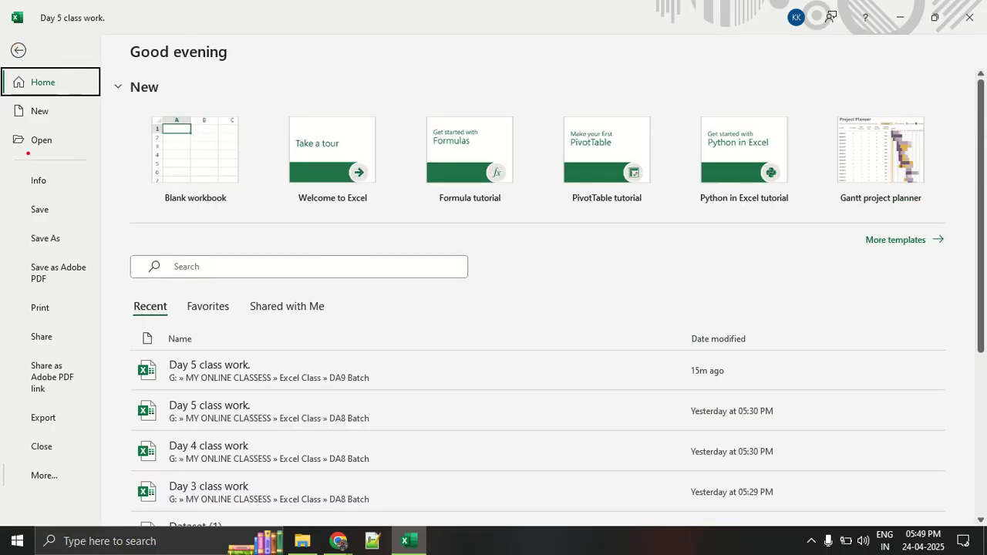
pyautogui.moveTo(65, 458)
pyautogui.mouseDown()
pyautogui.moveTo(99, 509)
pyautogui.moveTo(67, 457)
pyautogui.mouseUp()
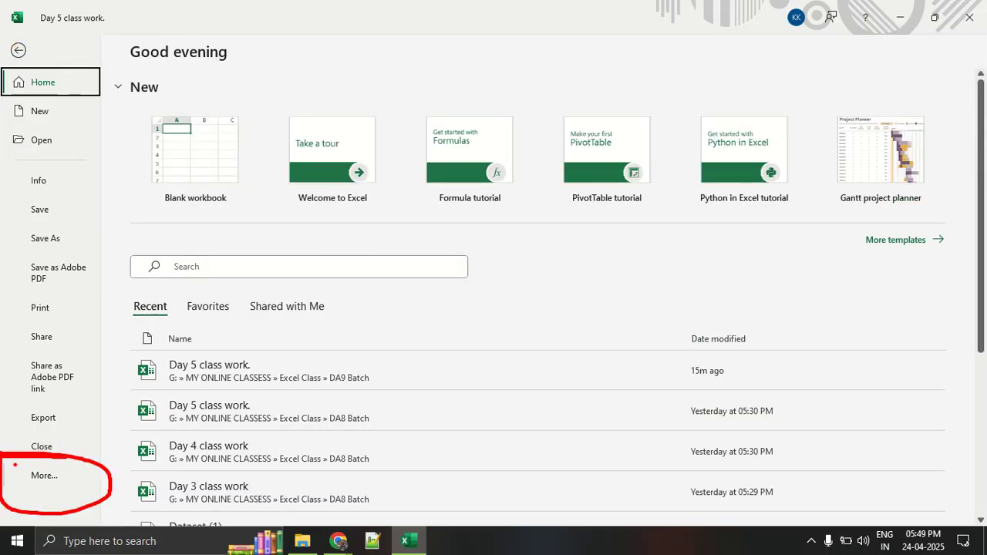
pyautogui.click(51, 476)
pyautogui.hotkey('ctrl', '1')
pyautogui.click(145, 482)
pyautogui.moveTo(170, 495)
pyautogui.mouseDown()
pyautogui.moveTo(112, 511)
pyautogui.moveTo(158, 497)
pyautogui.mouseUp()
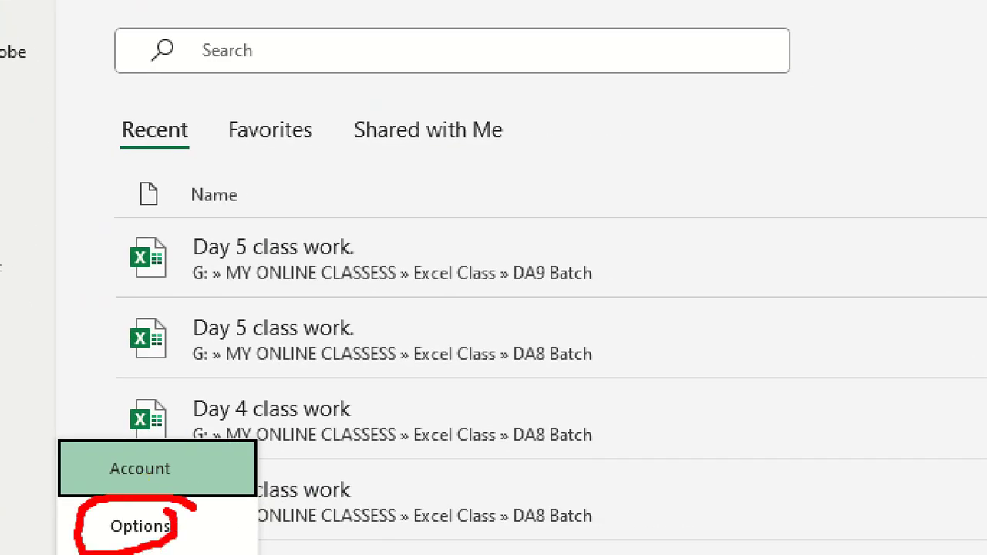
pyautogui.press('Escape')
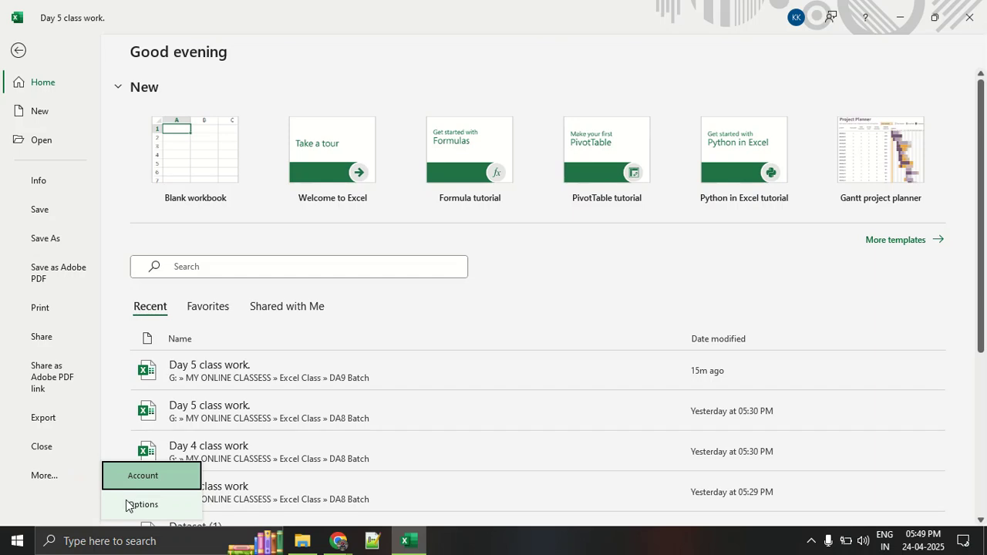
pyautogui.click(126, 500)
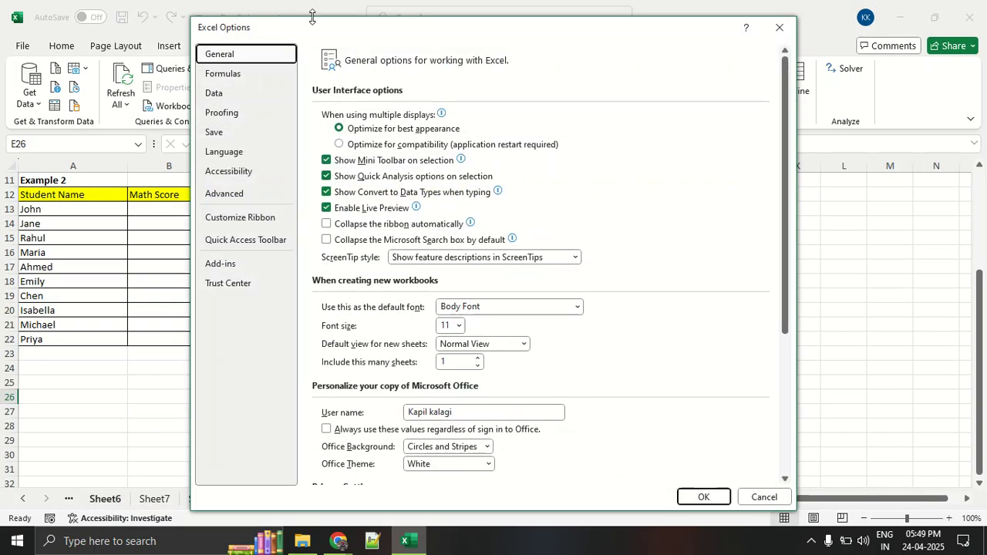
# Reposition the Excel Options dialog, point out Add-ins with red circles, and display the Add-ins page.
pyautogui.moveTo(311, 37); pyautogui.dragTo(334, 28)
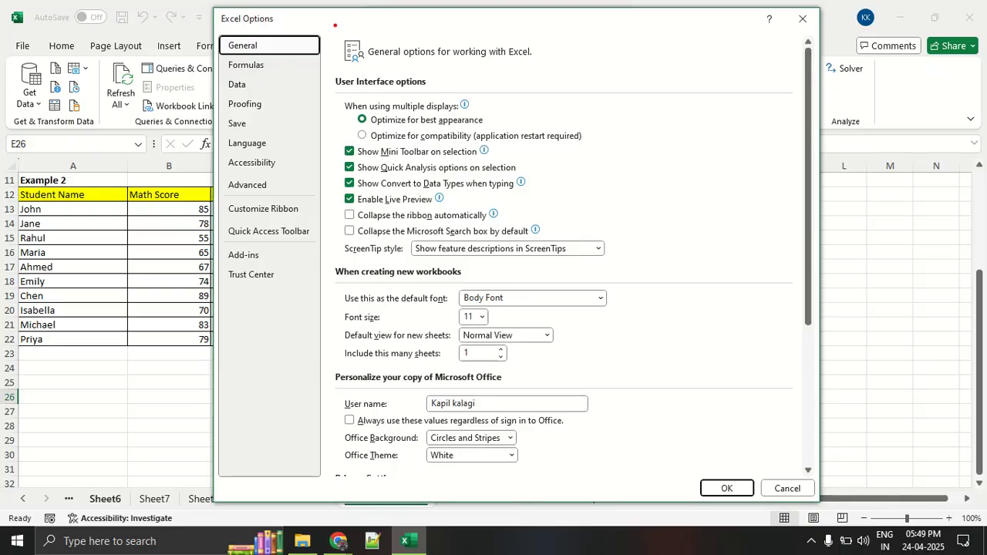
pyautogui.moveTo(283, 248)
pyautogui.mouseDown()
pyautogui.moveTo(222, 246)
pyautogui.moveTo(267, 275)
pyautogui.moveTo(262, 243)
pyautogui.mouseUp()
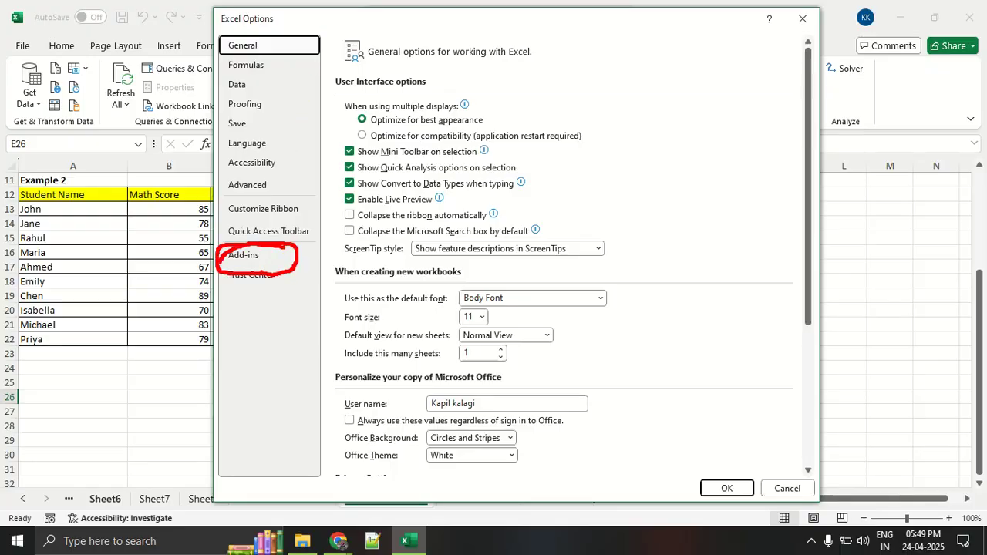
pyautogui.press('Escape')
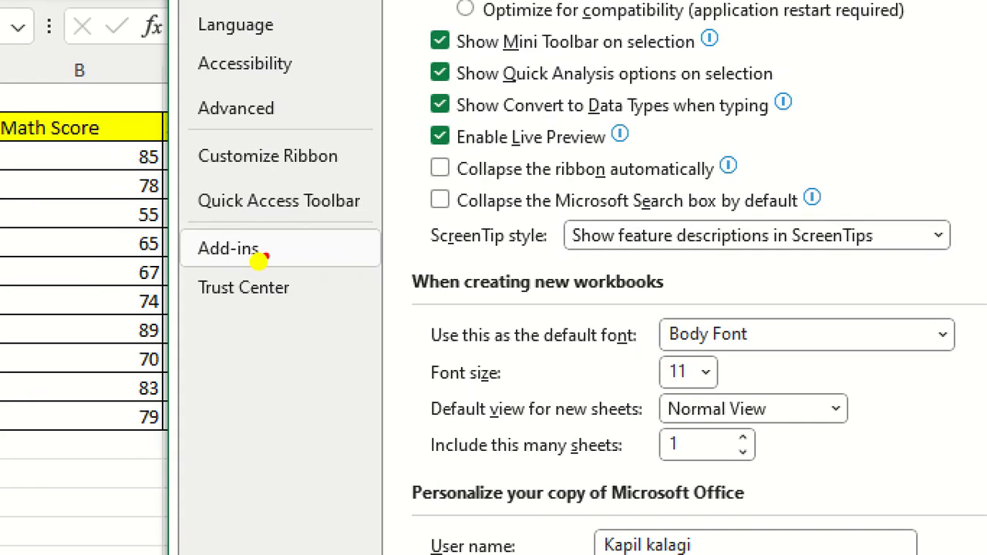
pyautogui.moveTo(264, 255)
pyautogui.mouseDown()
pyautogui.moveTo(138, 258)
pyautogui.moveTo(262, 218)
pyautogui.mouseUp()
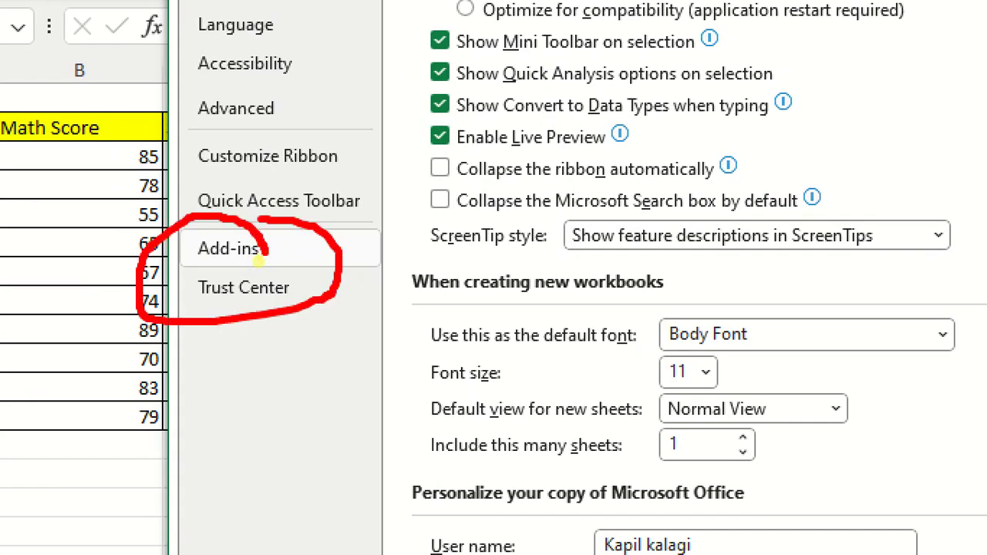
pyautogui.press('Escape')
pyautogui.click(258, 259)
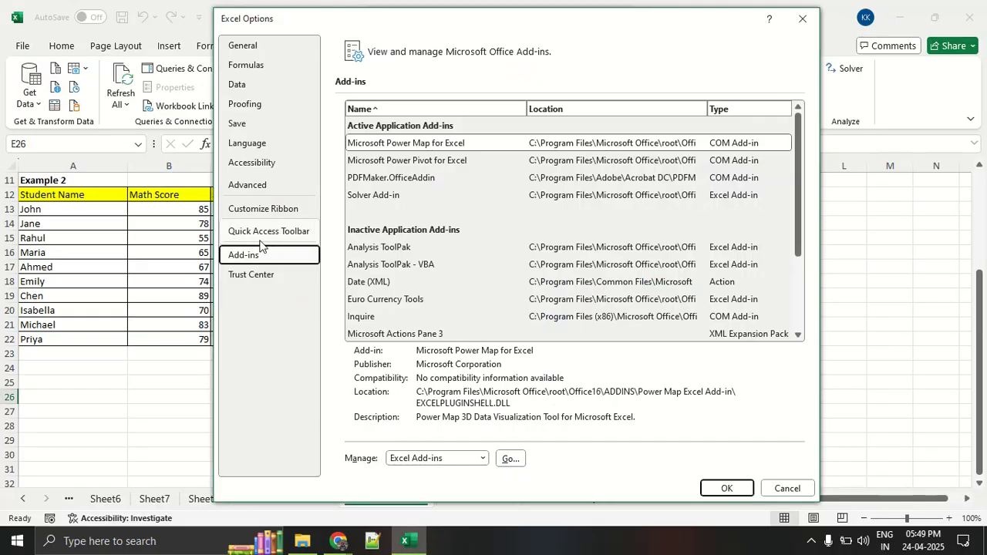
# Open the manager for Excel Add-ins, point out the Solver Add-in, and accept the dialog with it enabled.
pyautogui.hotkey('ctrl', '2')
pyautogui.moveTo(268, 247)
pyautogui.mouseDown()
pyautogui.moveTo(208, 266)
pyautogui.moveTo(266, 250)
pyautogui.moveTo(534, 417)
pyautogui.moveTo(536, 438)
pyautogui.moveTo(513, 458)
pyautogui.moveTo(555, 432)
pyautogui.mouseUp()
pyautogui.press('Escape')
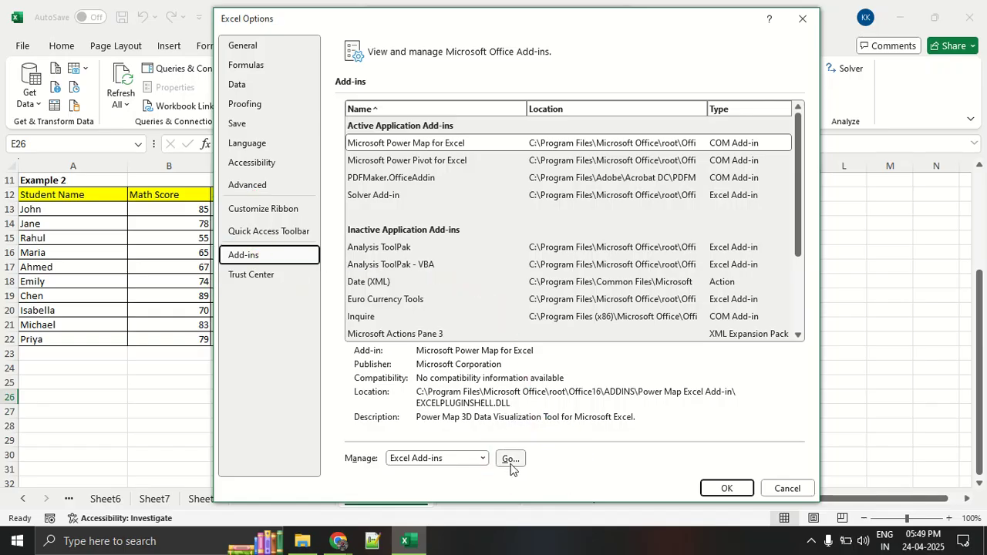
pyautogui.click(510, 462)
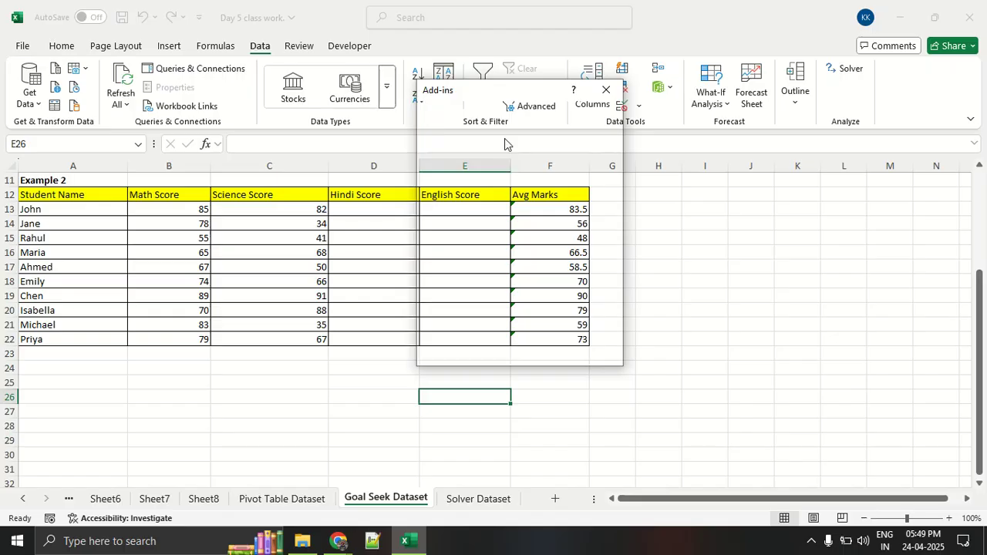
pyautogui.moveTo(504, 103)
pyautogui.mouseDown()
pyautogui.moveTo(450, 96)
pyautogui.moveTo(344, 108)
pyautogui.moveTo(481, 115)
pyautogui.mouseUp()
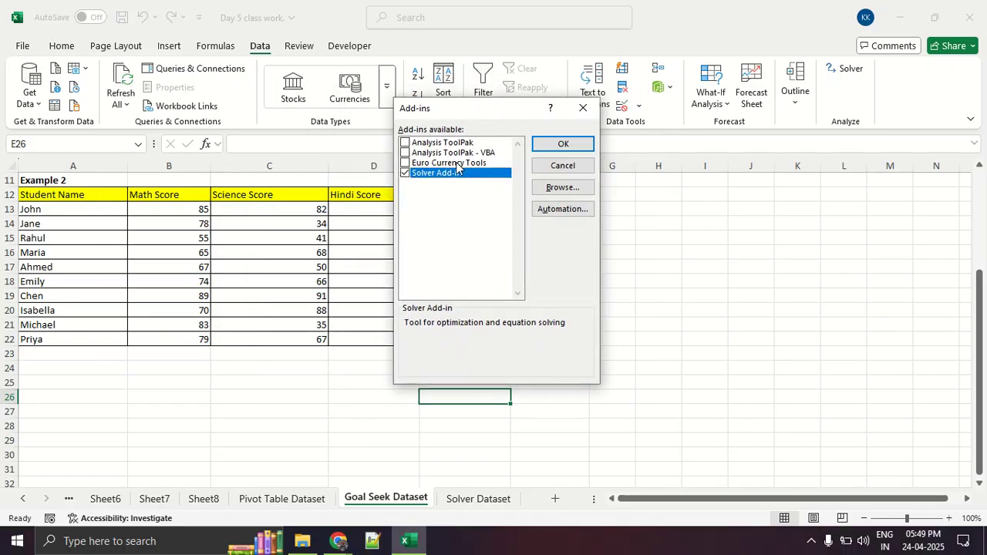
pyautogui.moveTo(468, 171)
pyautogui.mouseDown()
pyautogui.moveTo(402, 182)
pyautogui.moveTo(492, 164)
pyautogui.mouseUp()
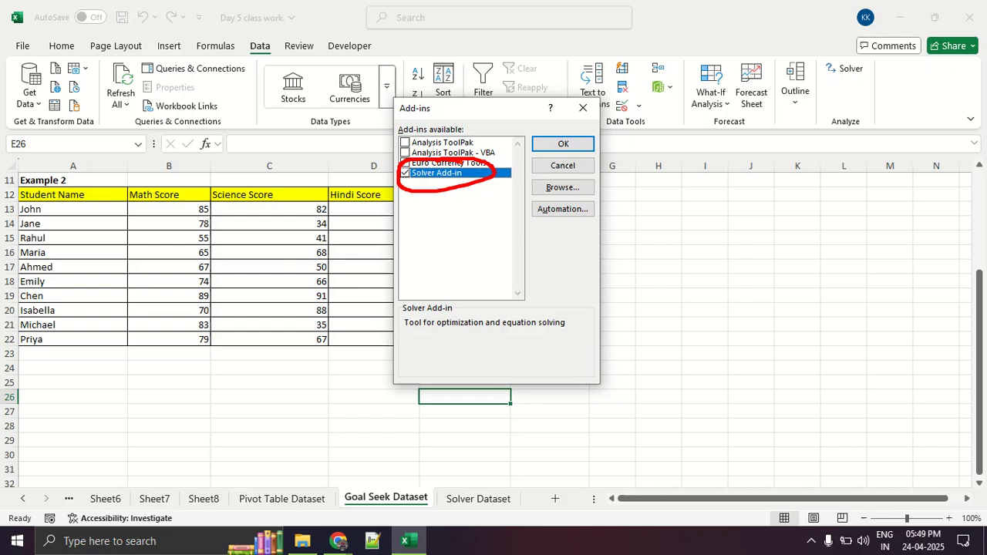
pyautogui.click(552, 146)
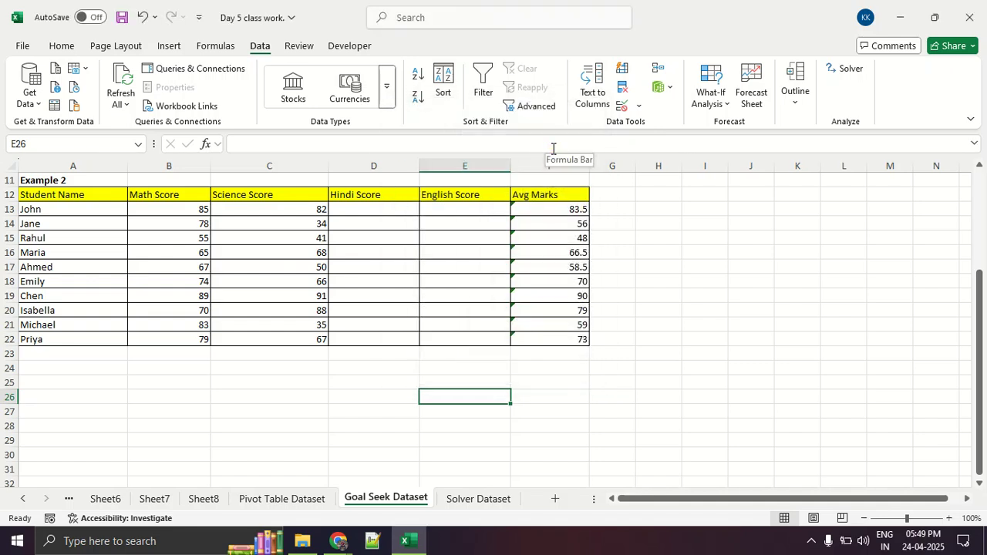
# Switch to the Google Meet call in Chrome.
pyautogui.hotkey('alt', 'Tab')
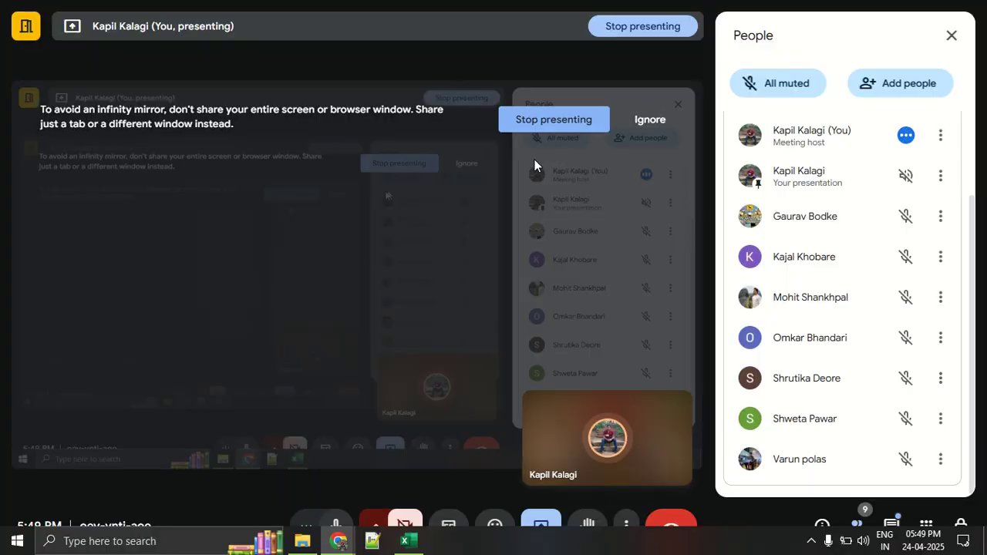
# Look through the participant list in the Google Meet call and switch back to the Excel workbook.
pyautogui.scroll(3, 771, 294)
pyautogui.scroll(-3, 771, 295)
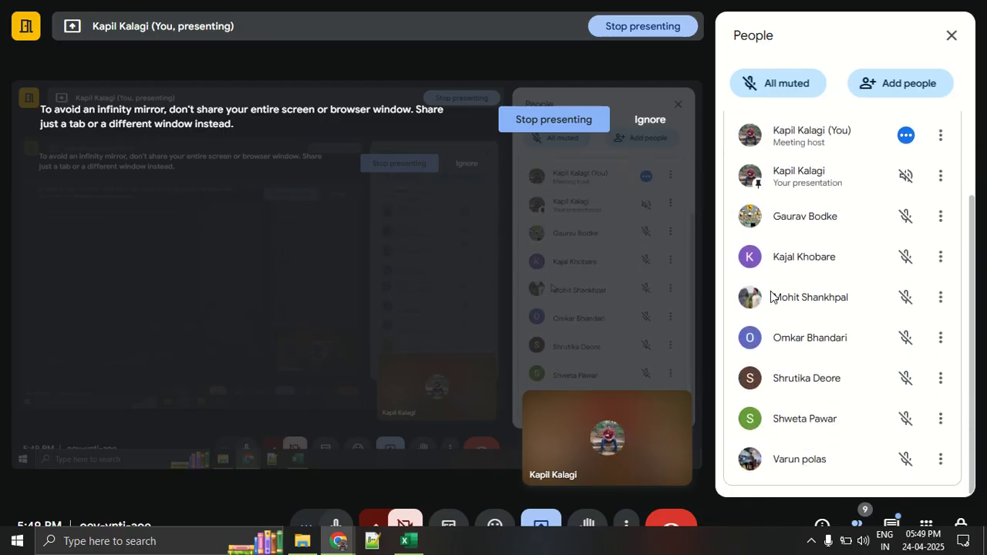
pyautogui.hotkey('alt', 'Tab')
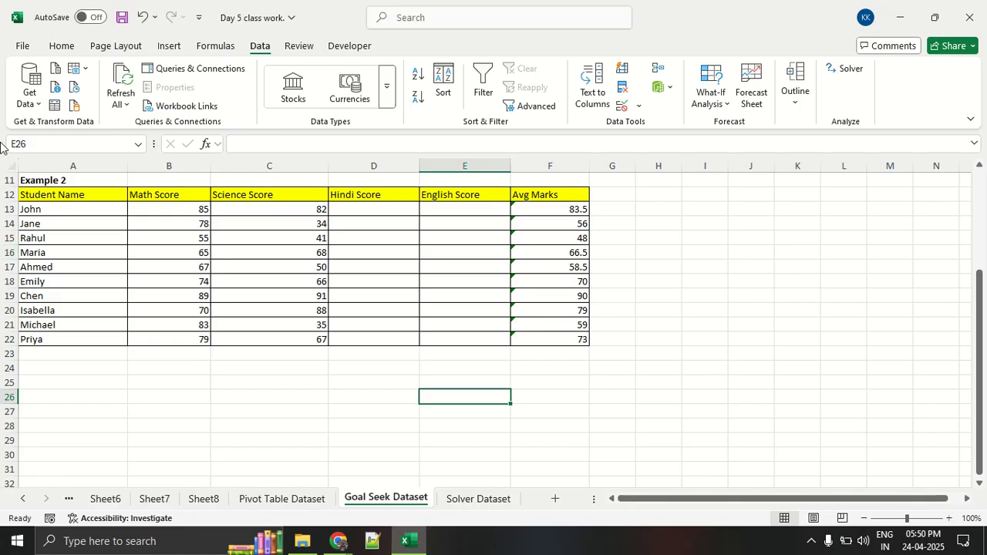
# Open the Excel Add-ins manager through the Excel Options and accept it with Solver Add-in enabled.
pyautogui.click(23, 48)
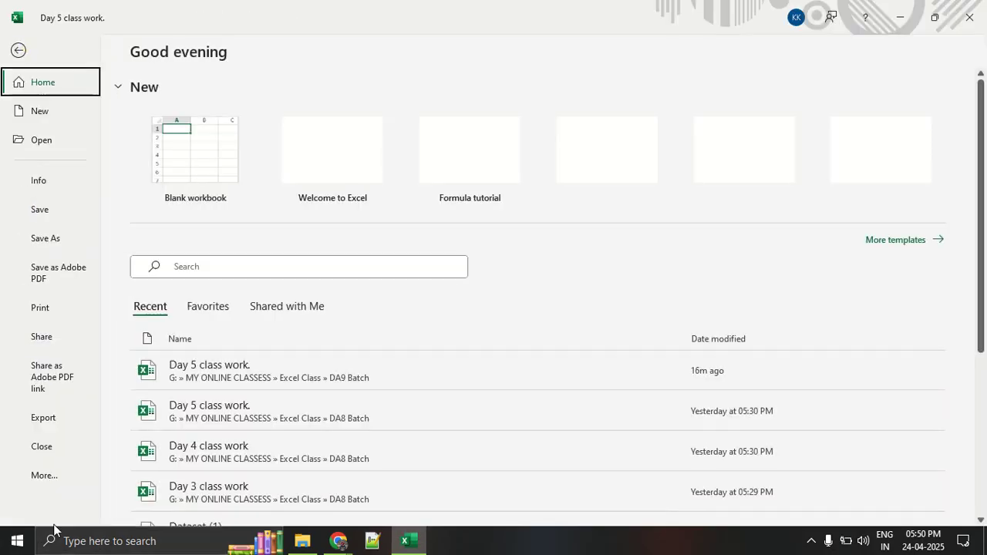
pyautogui.click(43, 483)
pyautogui.click(132, 504)
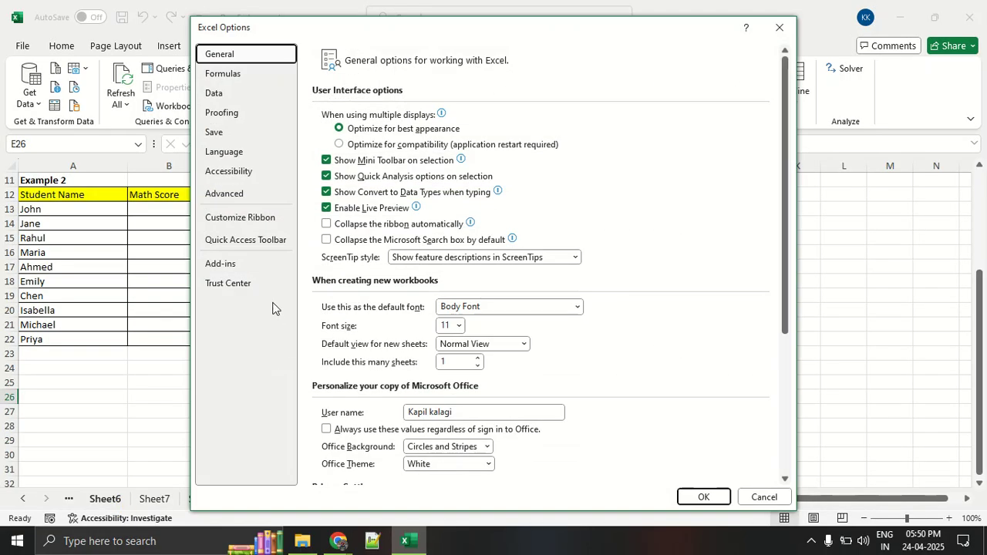
pyautogui.click(246, 267)
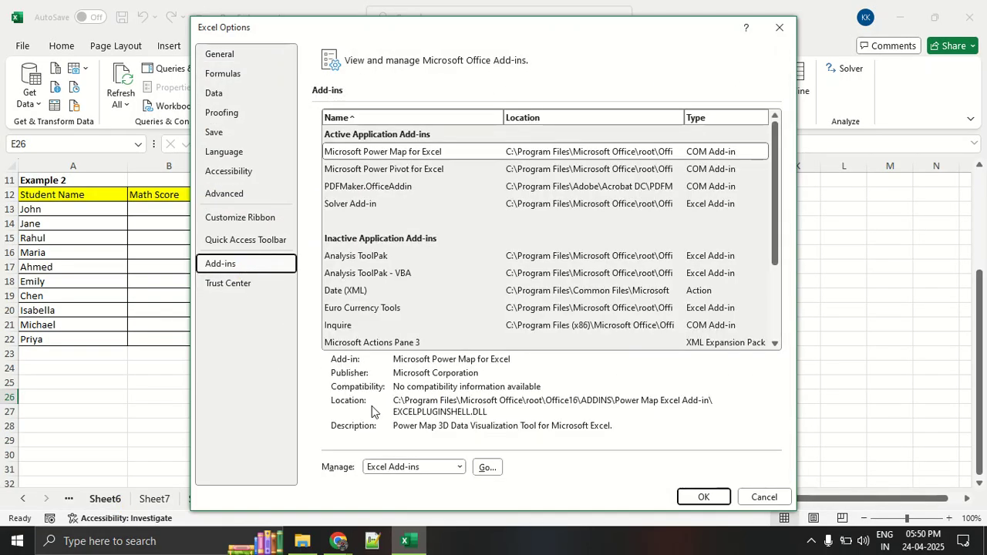
pyautogui.click(488, 467)
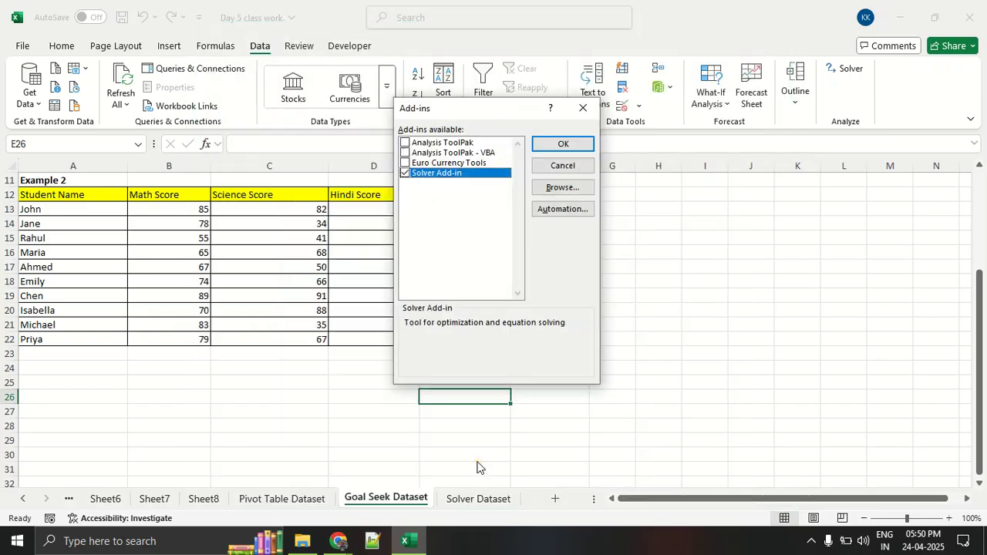
pyautogui.click(546, 150)
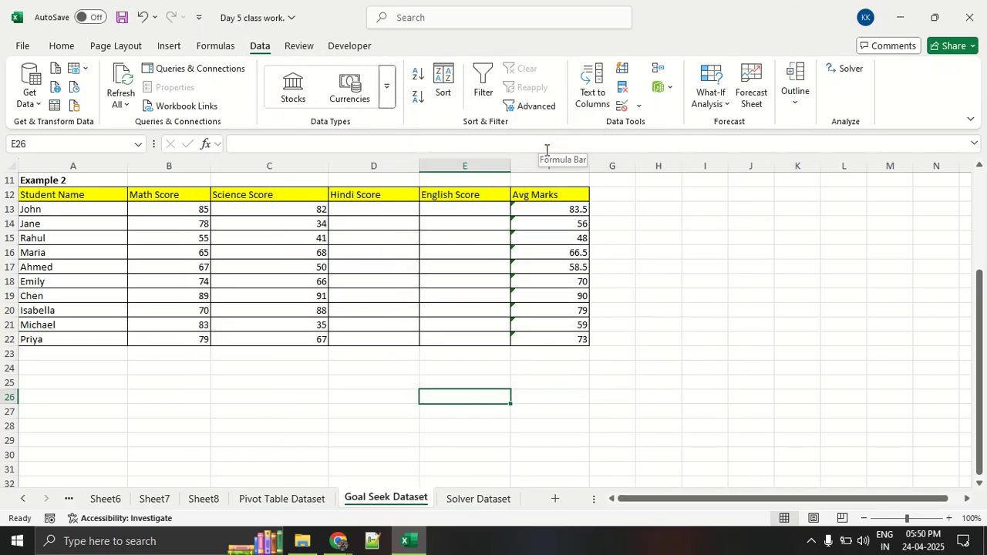
# Check the Google Meet call for student responses and return to the Excel workbook.
pyautogui.hotkey('alt', 'Tab')
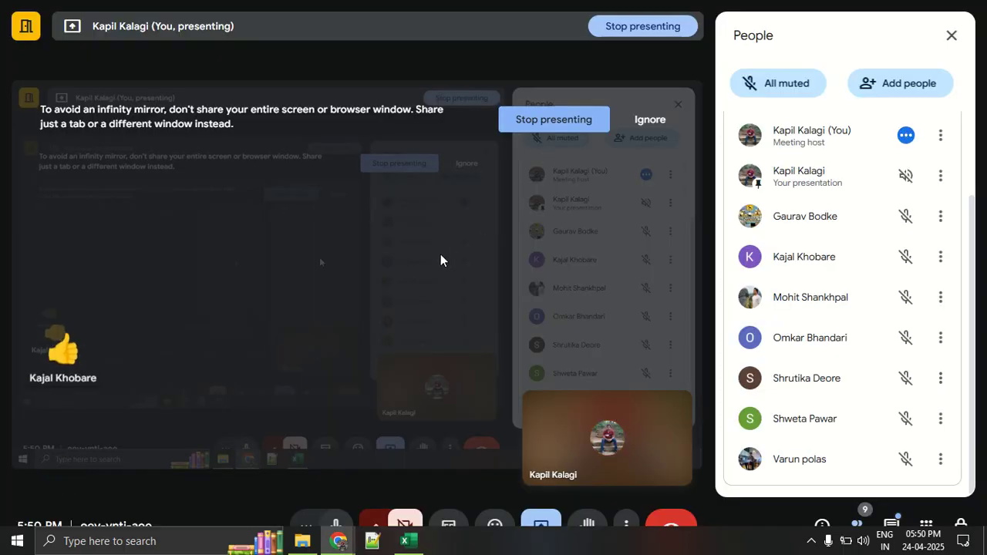
pyautogui.hotkey('alt', 'Tab')
pyautogui.hotkey('alt', 'Tab')
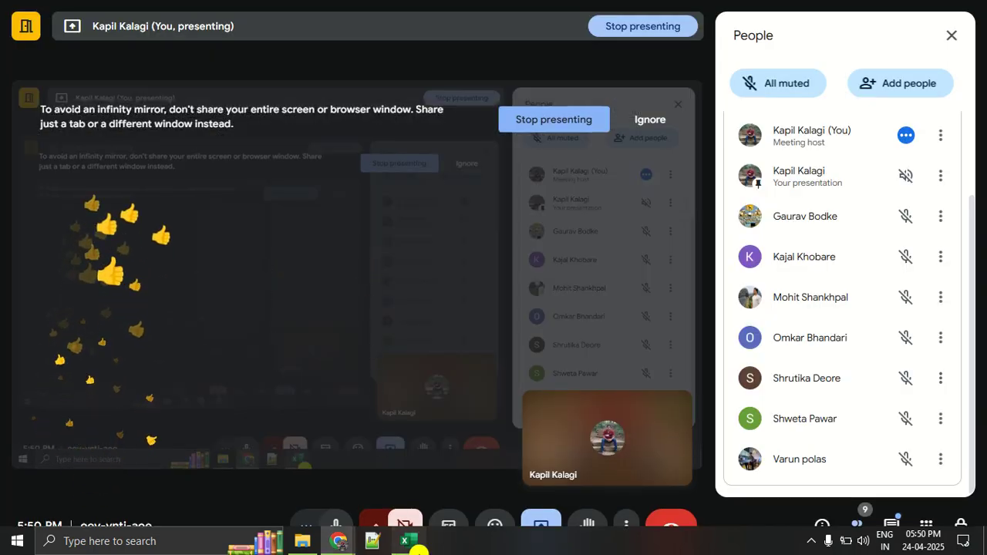
pyautogui.hotkey('alt', 'Tab')
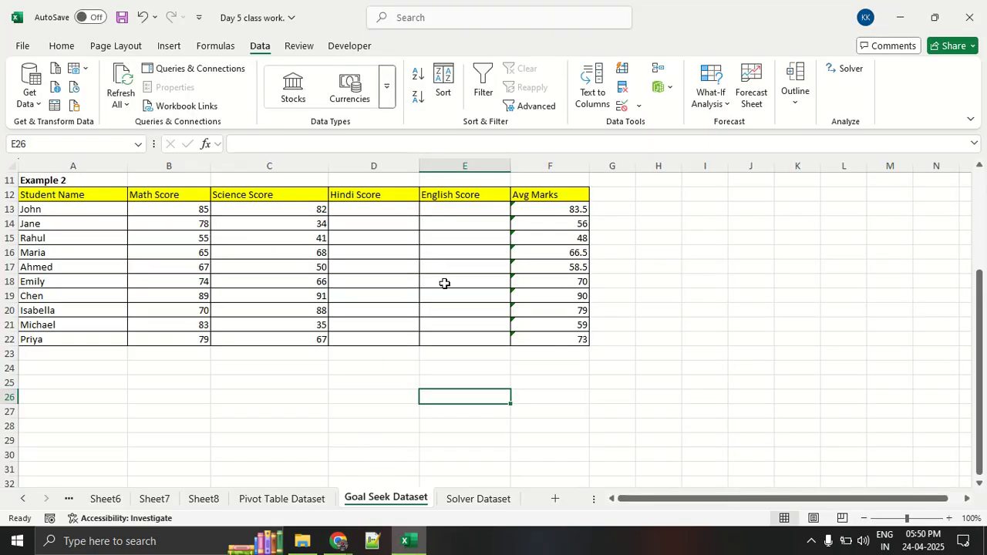
# Open Solver, clear the existing objective, and set it to F15, Rahul's average marks, moving the dialog clear of the data.
pyautogui.scroll(4, 445, 283)
pyautogui.click(850, 68)
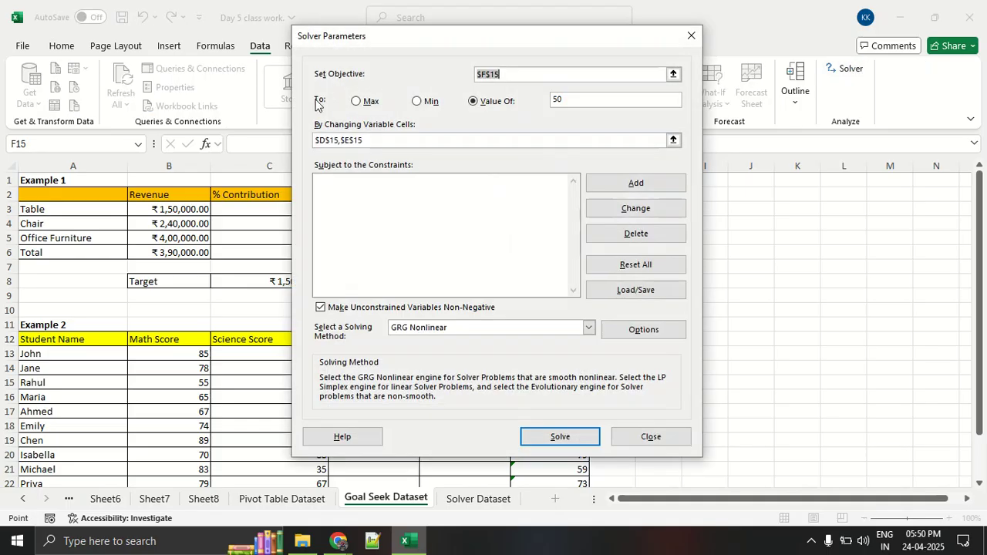
pyautogui.click(350, 49)
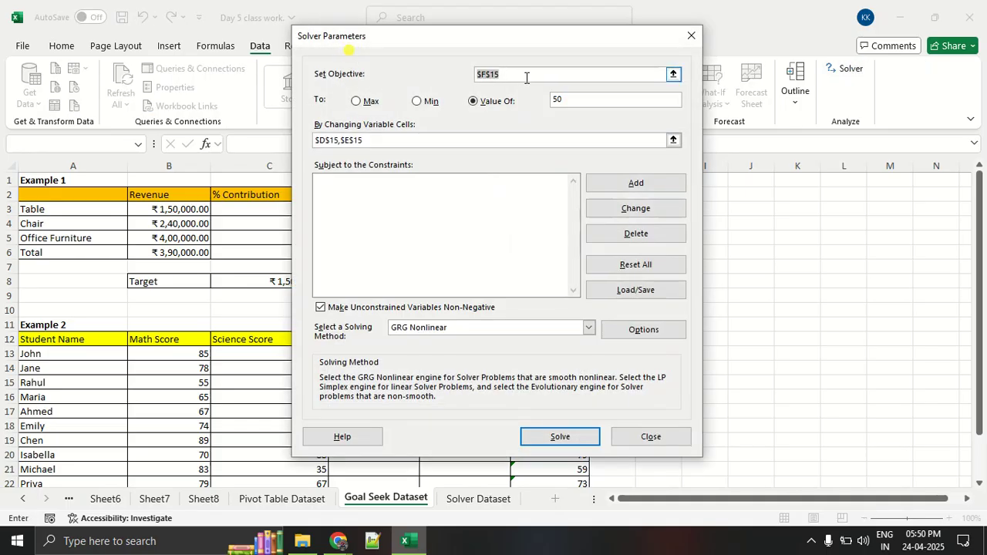
pyautogui.scroll(-2, 234, 402)
pyautogui.press('BackSpace')
pyautogui.moveTo(494, 41); pyautogui.dragTo(820, 153)
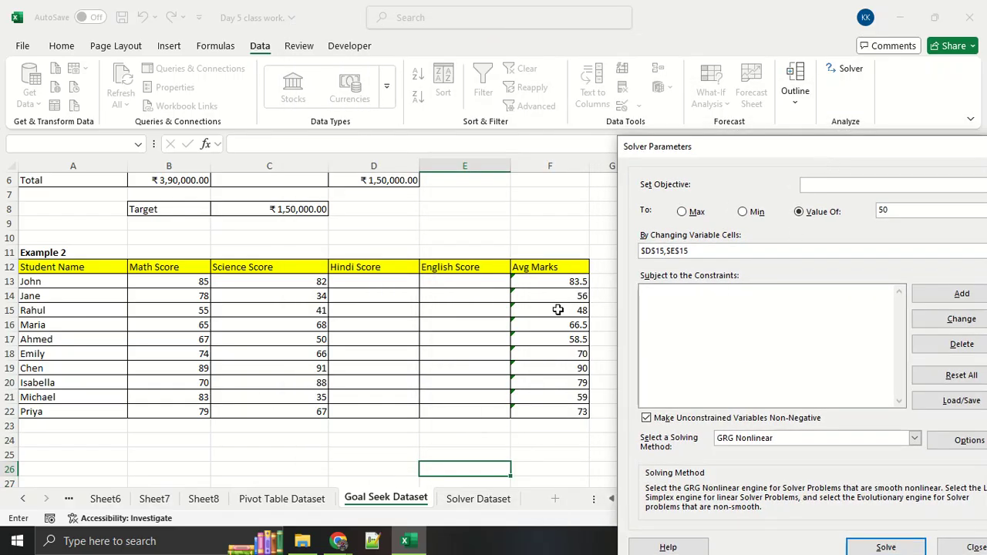
pyautogui.click(523, 307)
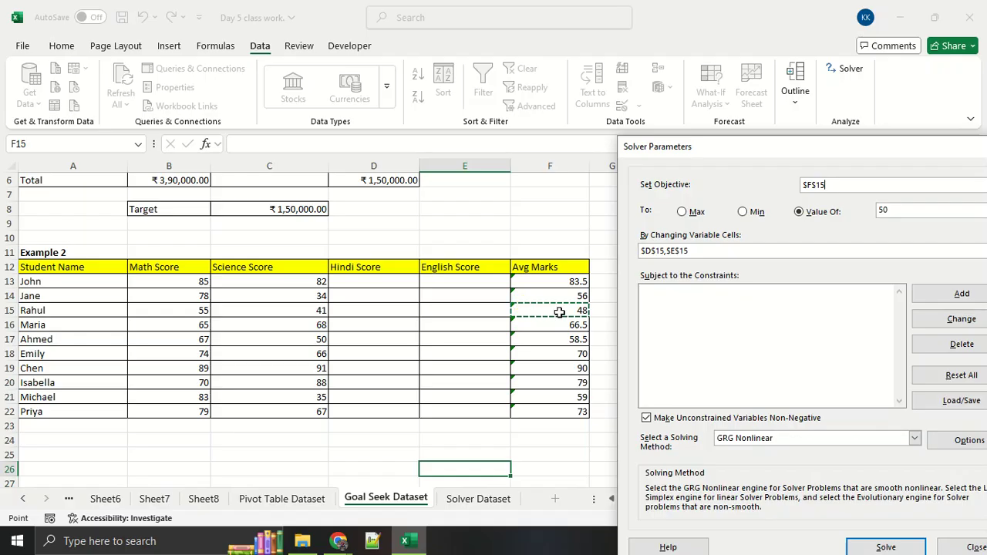
pyautogui.click(771, 158)
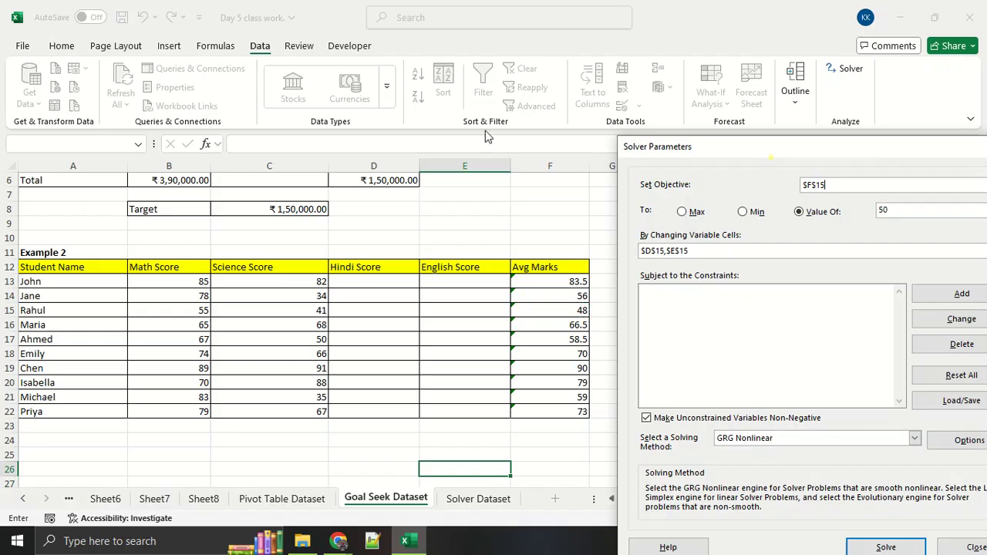
pyautogui.moveTo(683, 152); pyautogui.dragTo(511, 121)
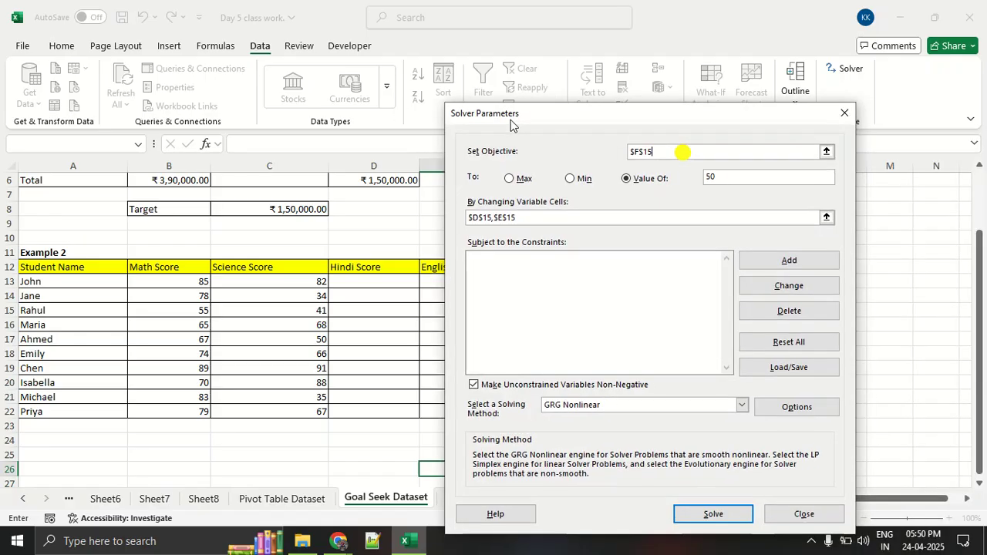
# Set the Solver objective's Value Of target to 60, annotating the magnified view along the way.
pyautogui.click(748, 179)
pyautogui.hotkey('ctrl', '1')
pyautogui.click(741, 176)
pyautogui.moveTo(311, 204)
pyautogui.mouseDown()
pyautogui.moveTo(608, 204)
pyautogui.moveTo(714, 171)
pyautogui.moveTo(665, 142)
pyautogui.moveTo(666, 198)
pyautogui.mouseUp()
pyautogui.moveTo(143, 151)
pyautogui.mouseDown()
pyautogui.moveTo(652, 110)
pyautogui.moveTo(325, 86)
pyautogui.moveTo(259, 125)
pyautogui.mouseUp()
pyautogui.press('Escape')
# Replace the changing variable cells with Rahul's Hindi and English scores, D15 and E15, and reposition the Solver dialog.
pyautogui.moveTo(519, 217); pyautogui.dragTo(369, 209)
pyautogui.press('BackSpace')
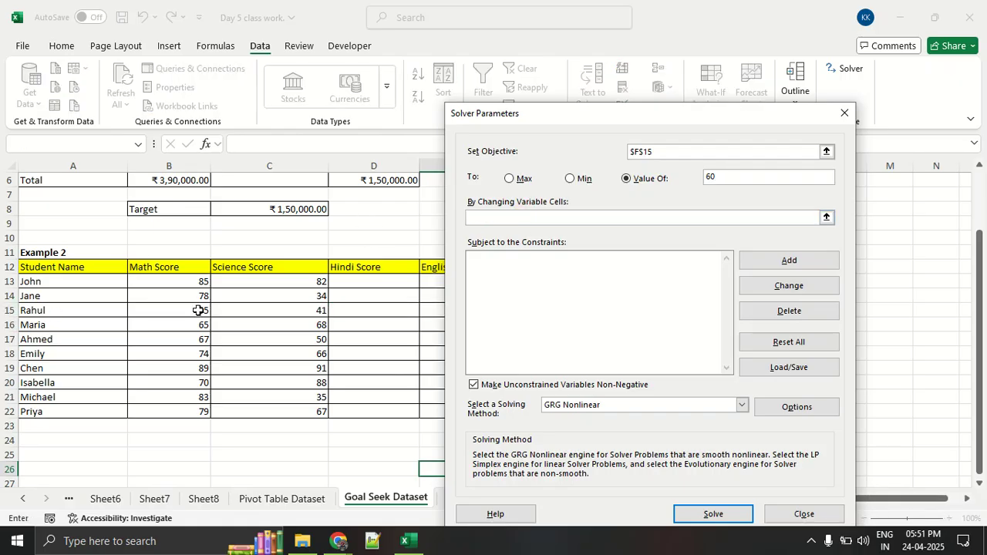
pyautogui.click(341, 309)
pyautogui.write(',')
pyautogui.moveTo(584, 116); pyautogui.dragTo(711, 112)
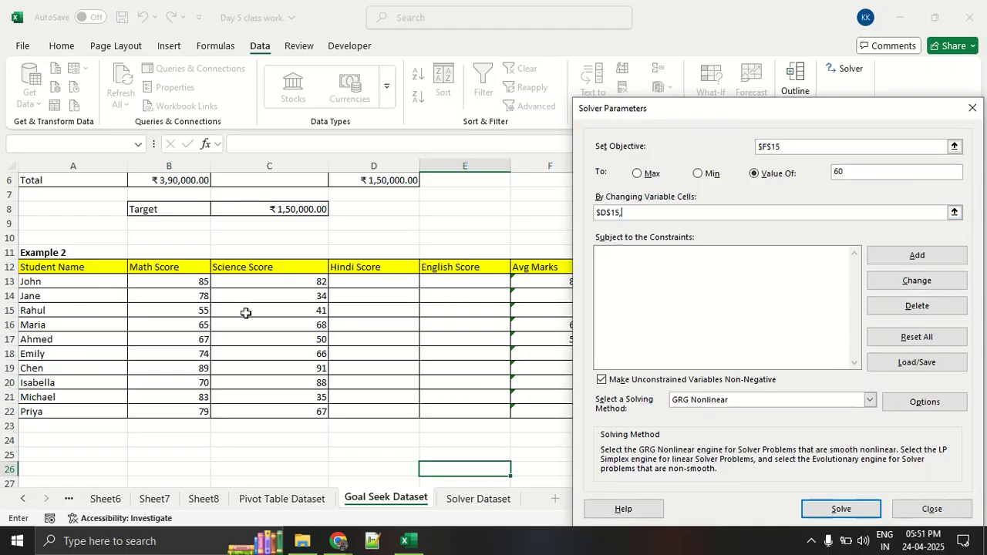
pyautogui.click(432, 315)
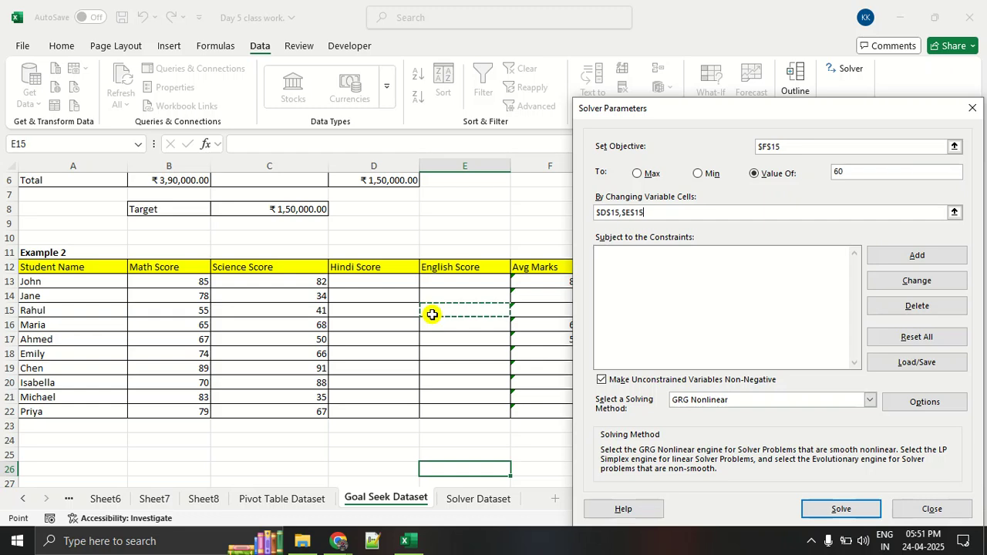
pyautogui.moveTo(709, 124); pyautogui.dragTo(290, 85)
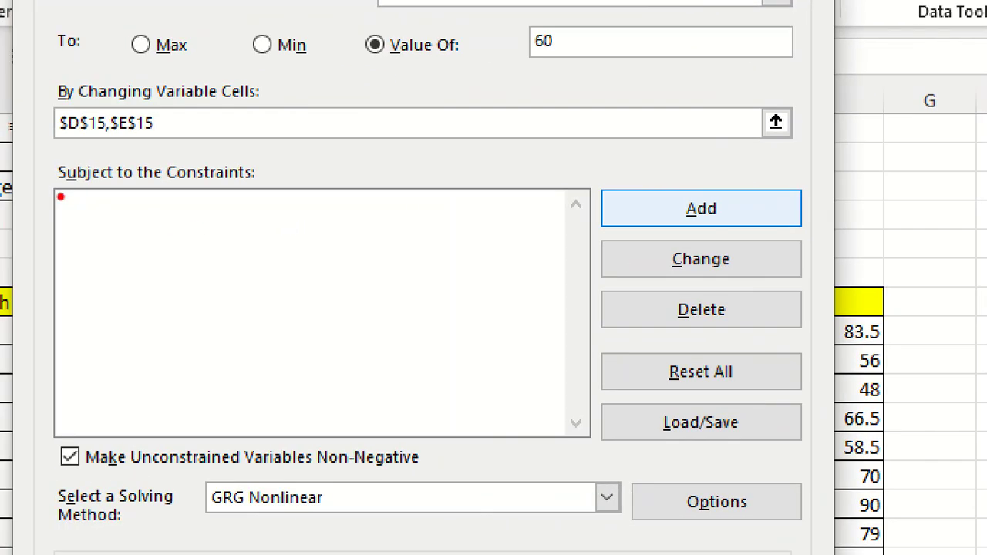
# Add the constraint D15 <= 100 for Rahul's Hindi score, underlining the cell reference and operator in red along the way.
pyautogui.moveTo(61, 197)
pyautogui.mouseDown()
pyautogui.moveTo(304, 205)
pyautogui.moveTo(31, 152)
pyautogui.moveTo(56, 196)
pyautogui.moveTo(103, 208)
pyautogui.mouseUp()
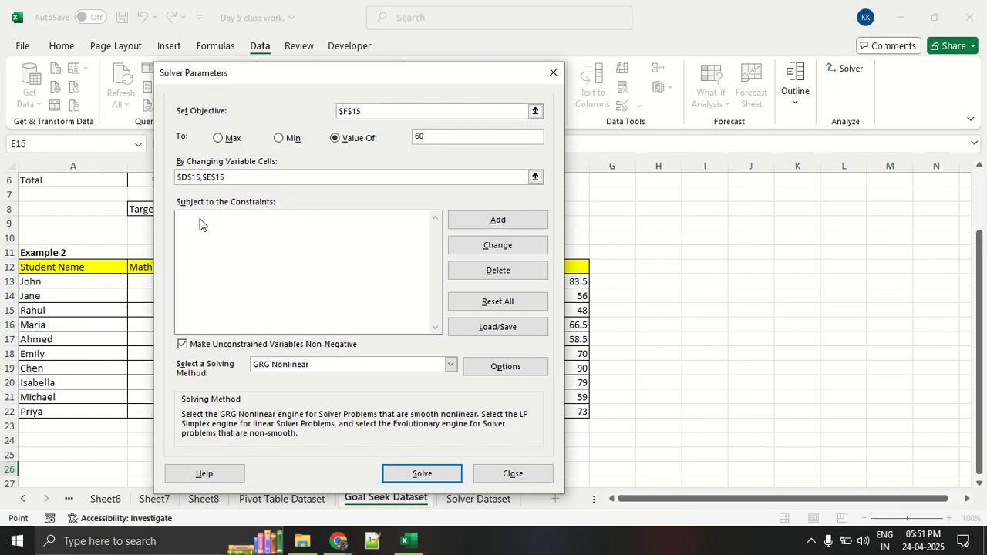
pyautogui.click(487, 219)
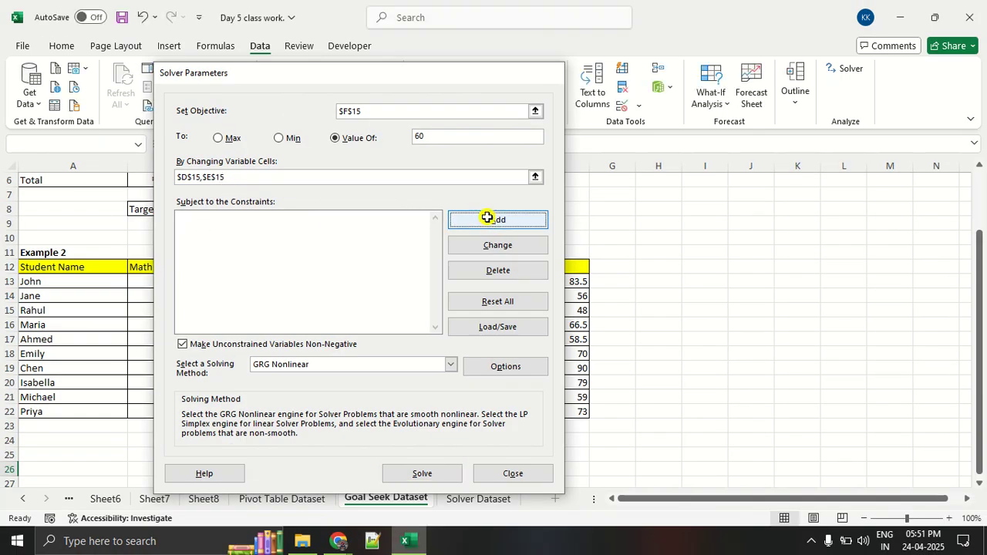
pyautogui.moveTo(344, 234); pyautogui.dragTo(544, 163)
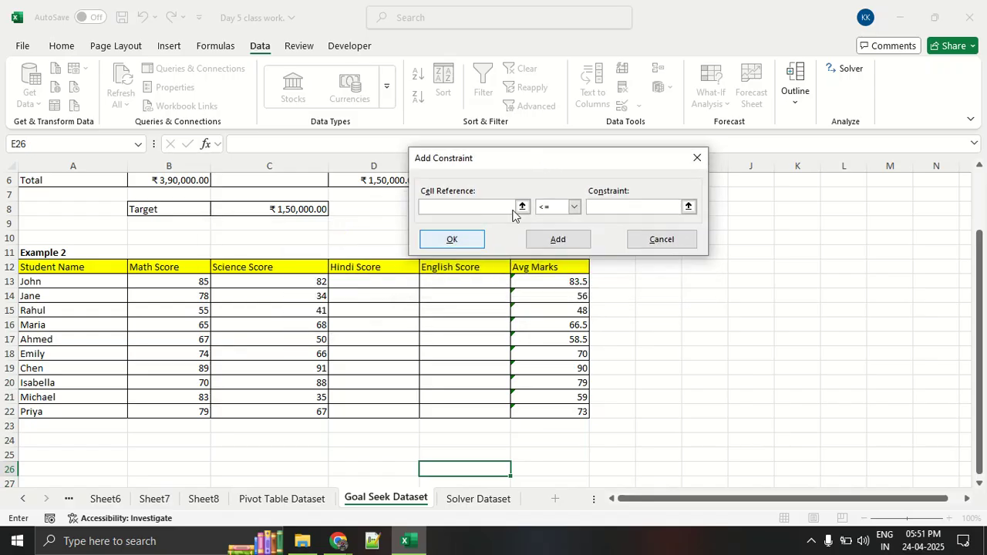
pyautogui.click(371, 312)
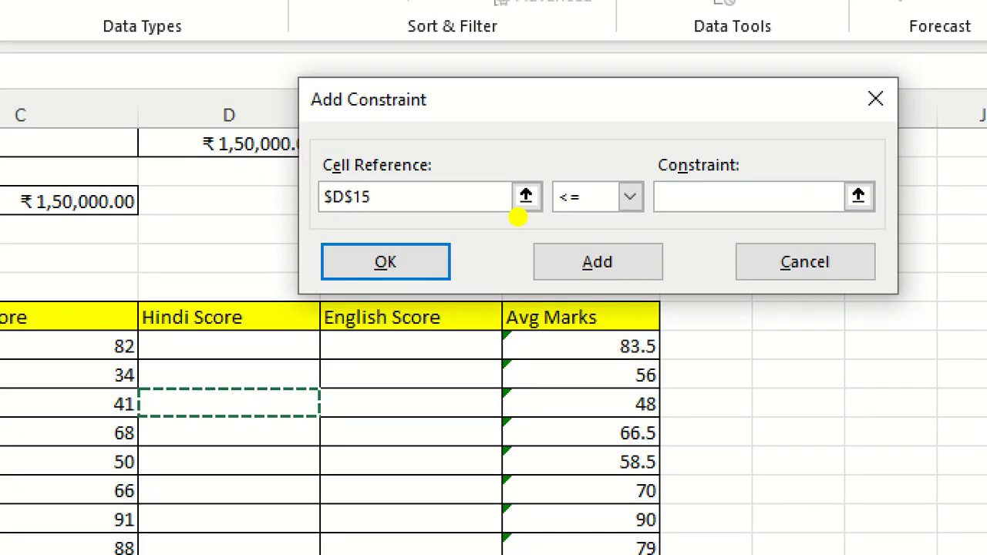
pyautogui.moveTo(306, 224); pyautogui.dragTo(411, 225)
pyautogui.moveTo(518, 218); pyautogui.dragTo(665, 217)
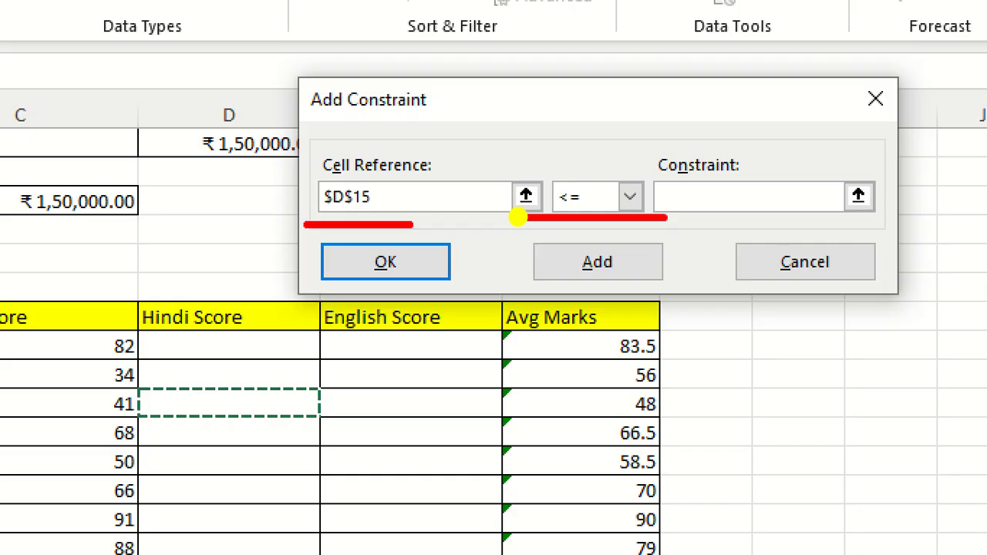
pyautogui.press('Escape')
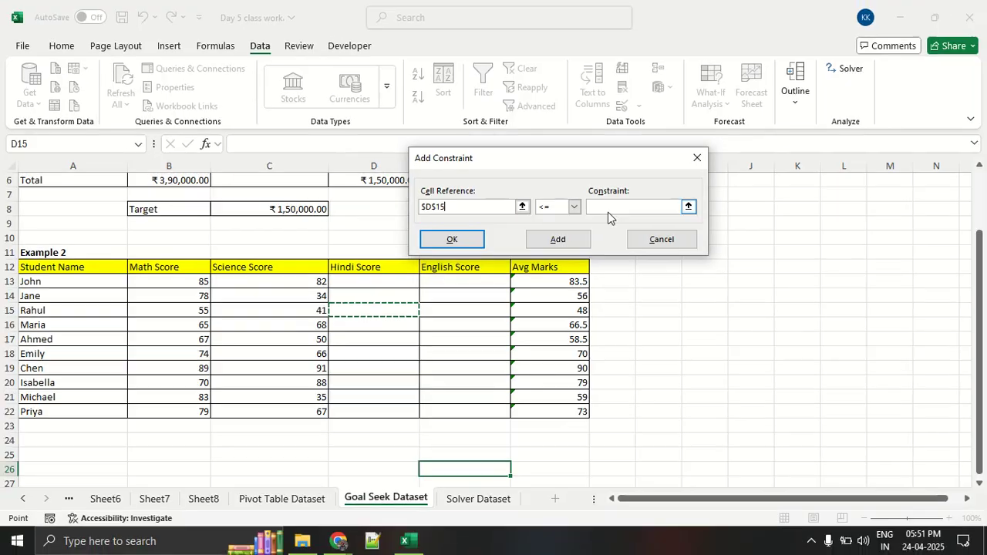
pyautogui.click(699, 207)
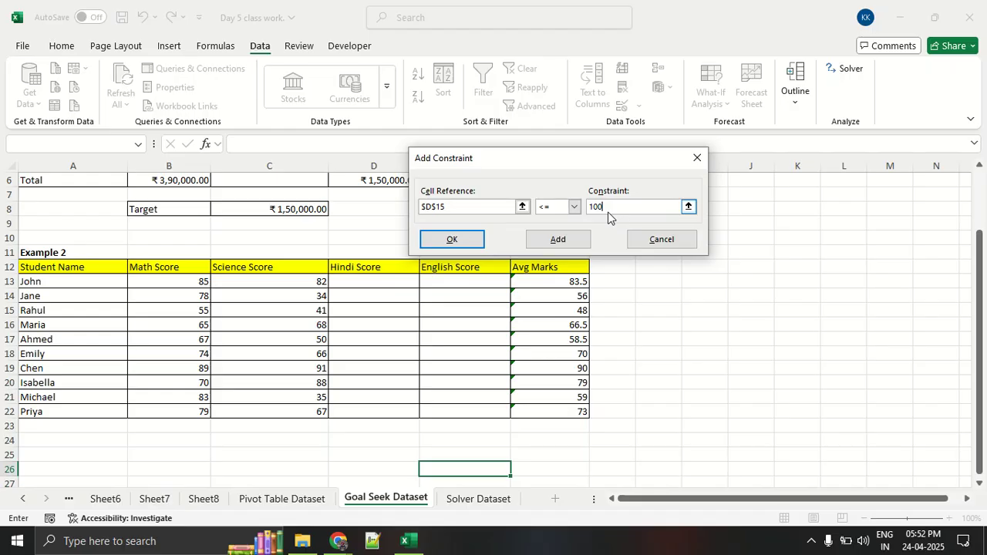
pyautogui.click(475, 239)
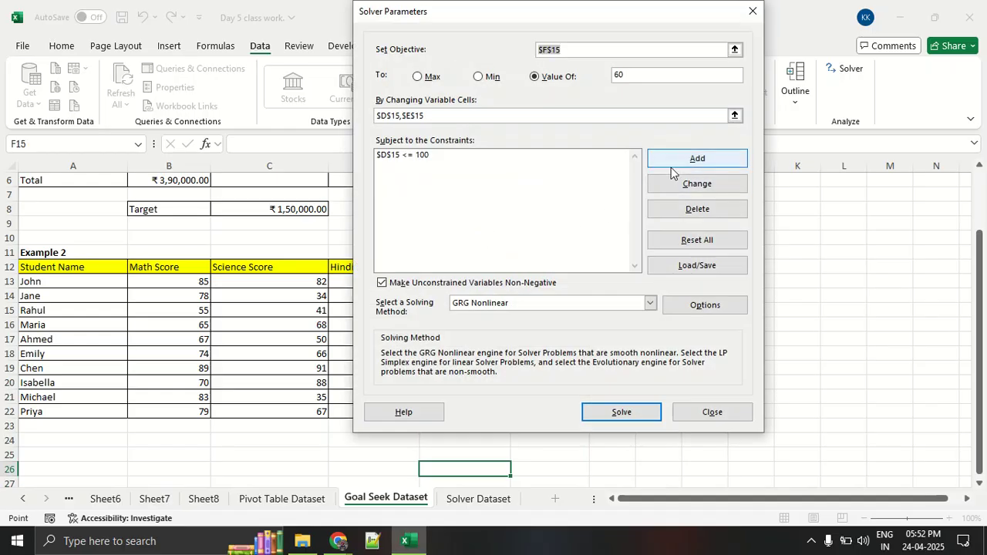
# Add a second constraint limiting Rahul's English score, E15 <= 90.
pyautogui.click(671, 170)
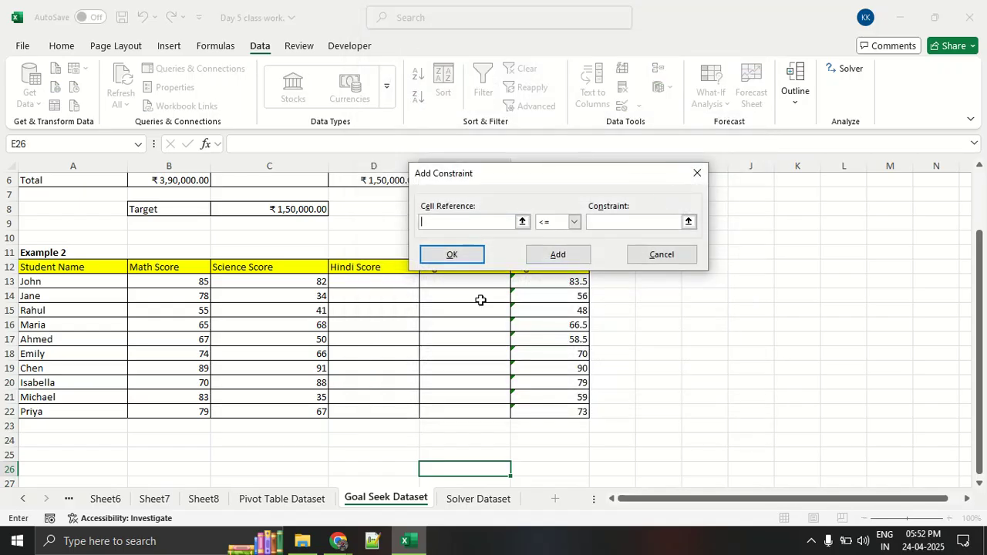
pyautogui.click(472, 306)
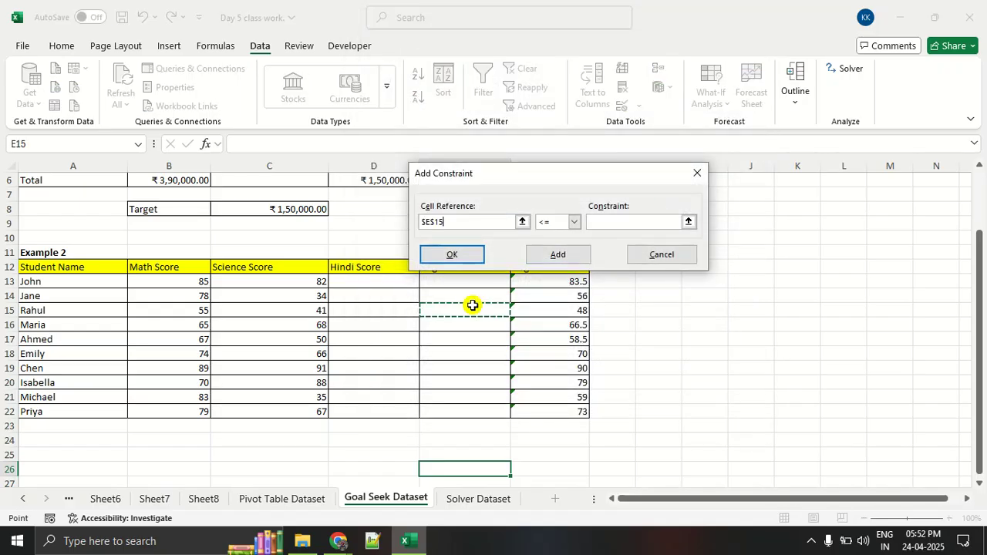
pyautogui.click(599, 222)
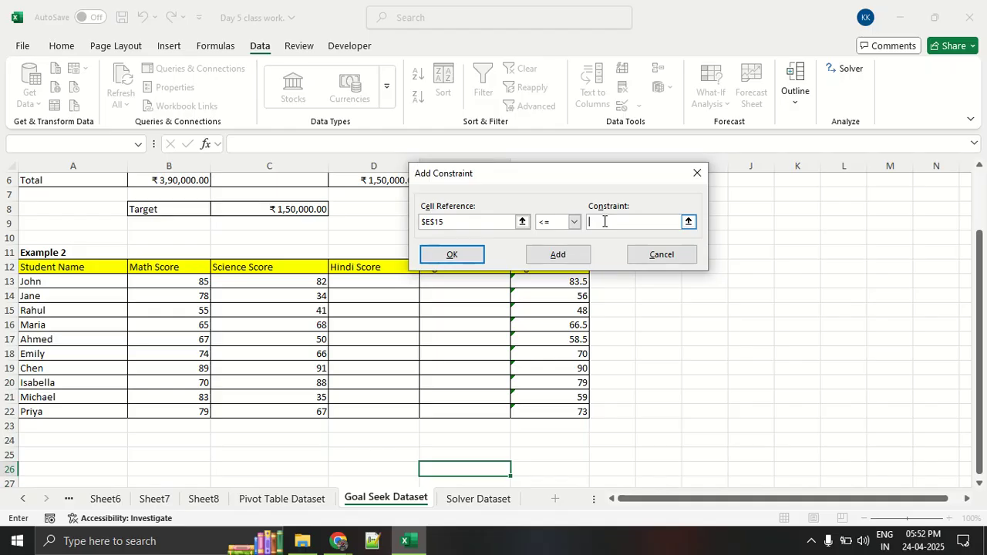
pyautogui.write('90')
pyautogui.click(478, 256)
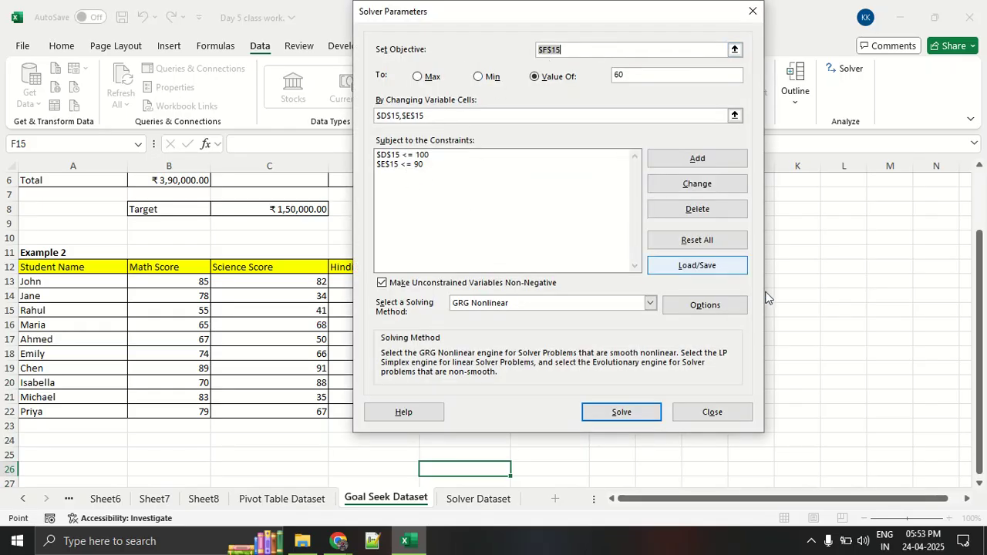
# Annotate the magnified Solver dialog, clear the markup, and solve with the GRG Nonlinear method.
pyautogui.hotkey('ctrl', '2')
pyautogui.moveTo(646, 366)
pyautogui.mouseDown()
pyautogui.moveTo(546, 357)
pyautogui.moveTo(555, 342)
pyautogui.mouseUp()
pyautogui.press('Escape')
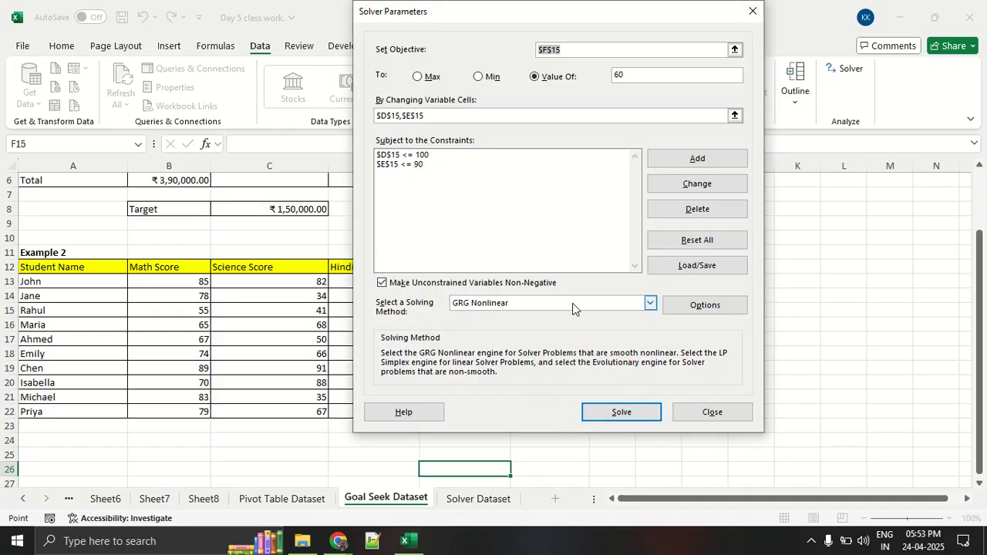
pyautogui.click(621, 414)
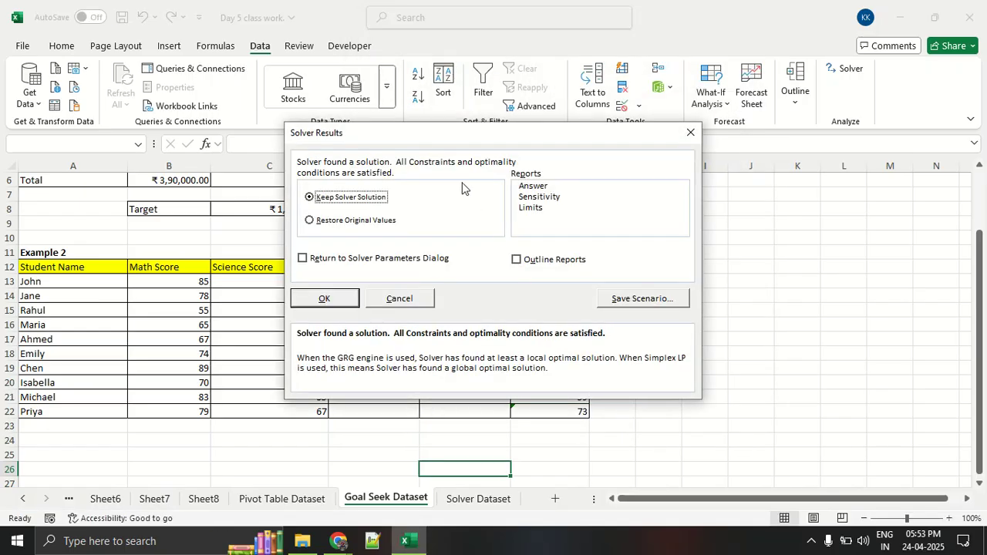
# Uncover the score table by moving the Solver Results dialog aside, and underline the solved row 15 scores and average in red.
pyautogui.moveTo(400, 135); pyautogui.dragTo(725, 181)
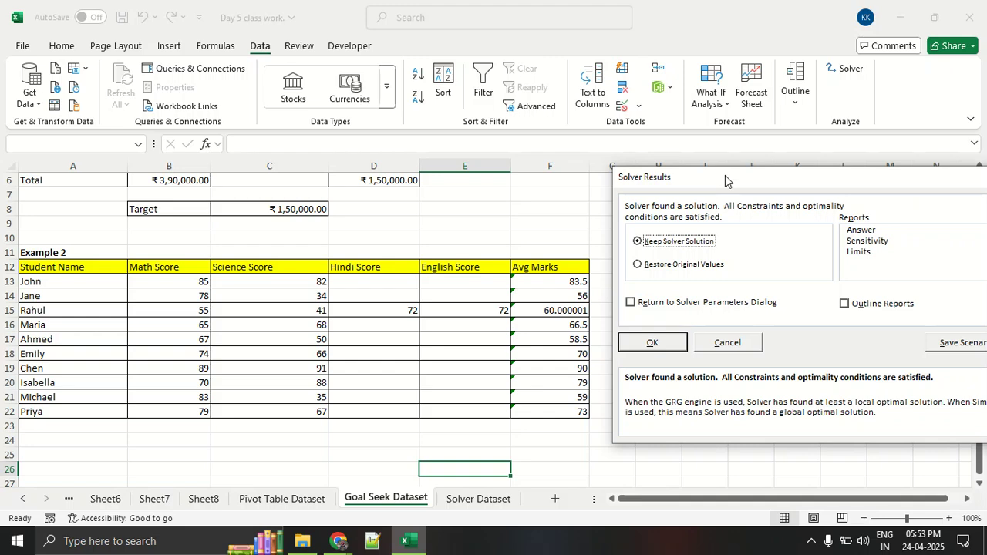
pyautogui.hotkey('ctrl', '1')
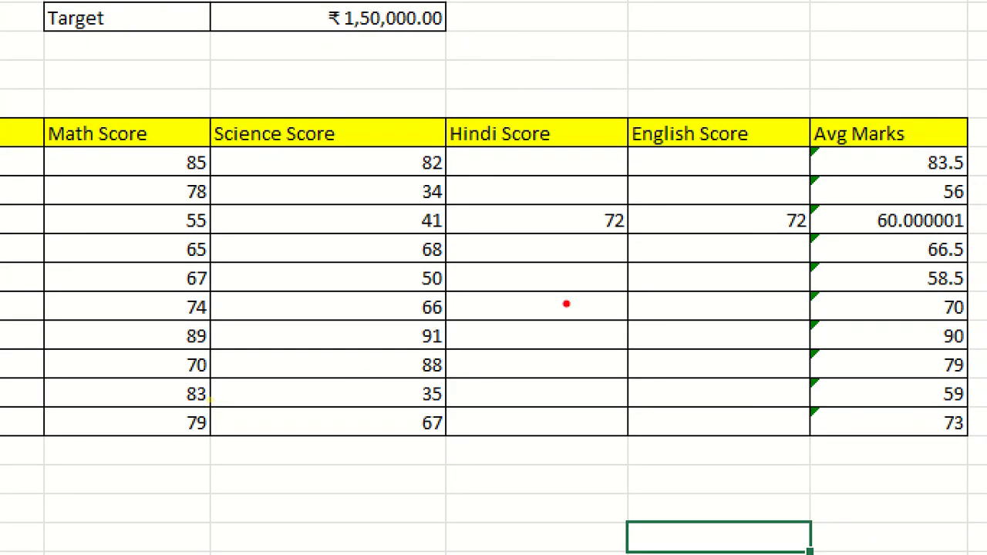
pyautogui.moveTo(523, 224); pyautogui.dragTo(906, 245)
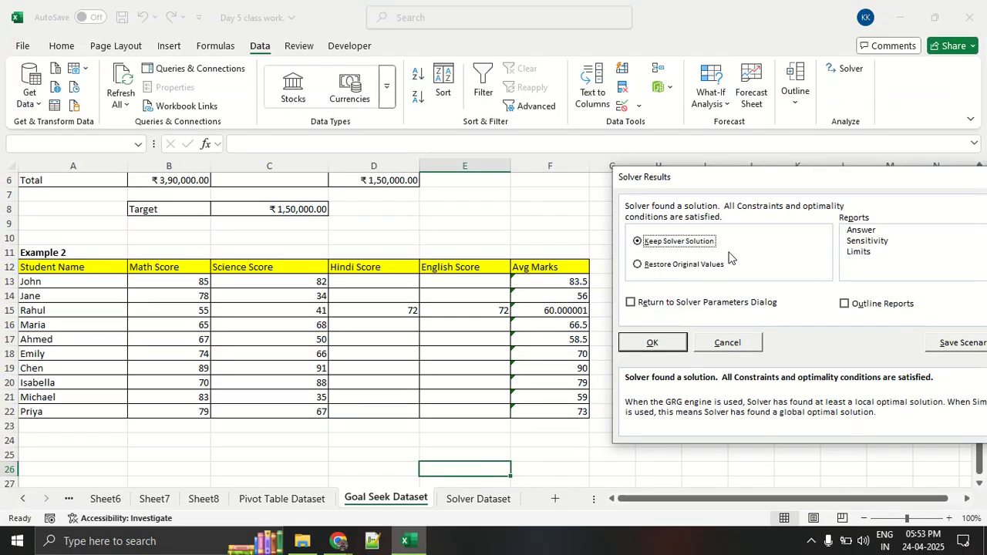
# Mark the Keep Solver Solution option and its confirmation in red, clear the markup, and accept the solution into the sheet.
pyautogui.moveTo(701, 185); pyautogui.dragTo(567, 160)
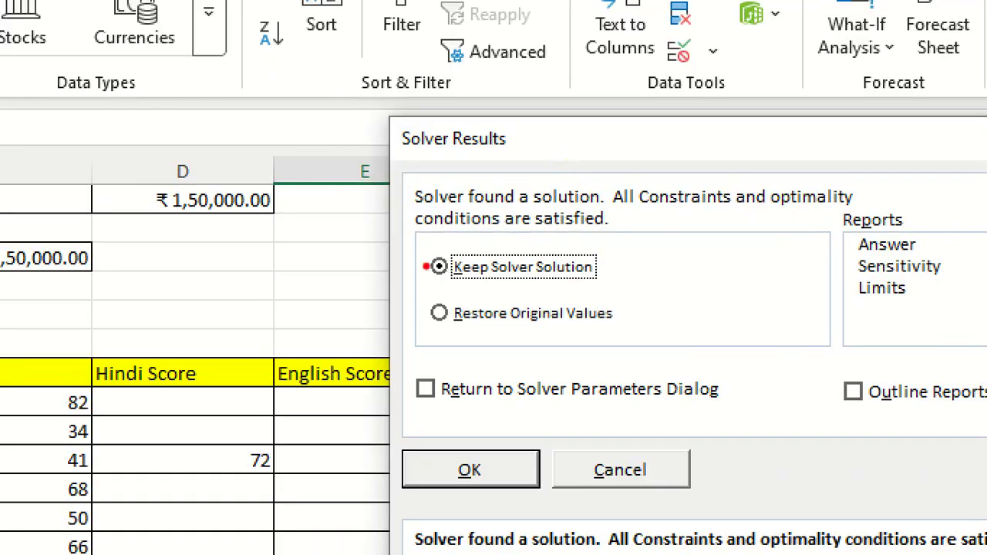
pyautogui.moveTo(426, 267); pyautogui.dragTo(797, 304)
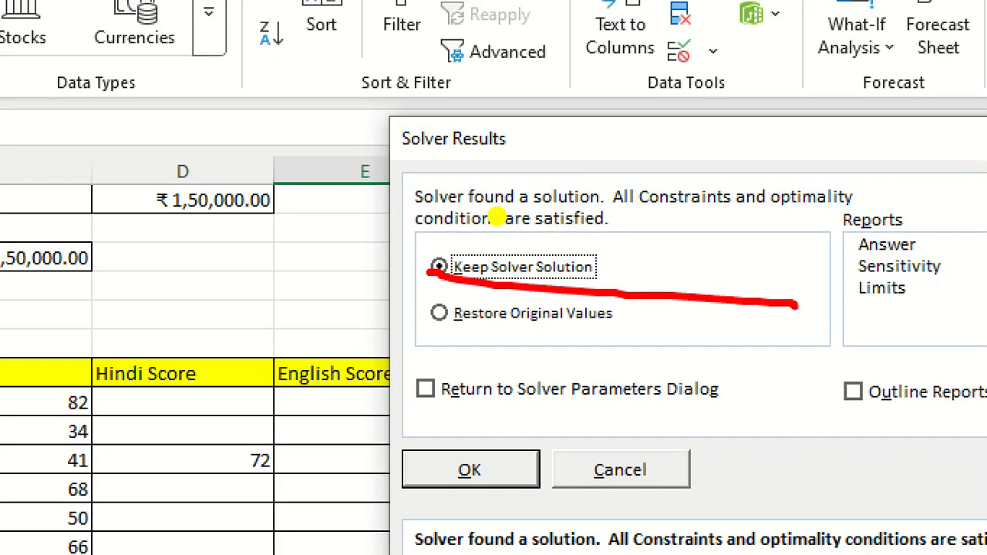
pyautogui.moveTo(384, 347); pyautogui.dragTo(593, 342)
pyautogui.press('Escape')
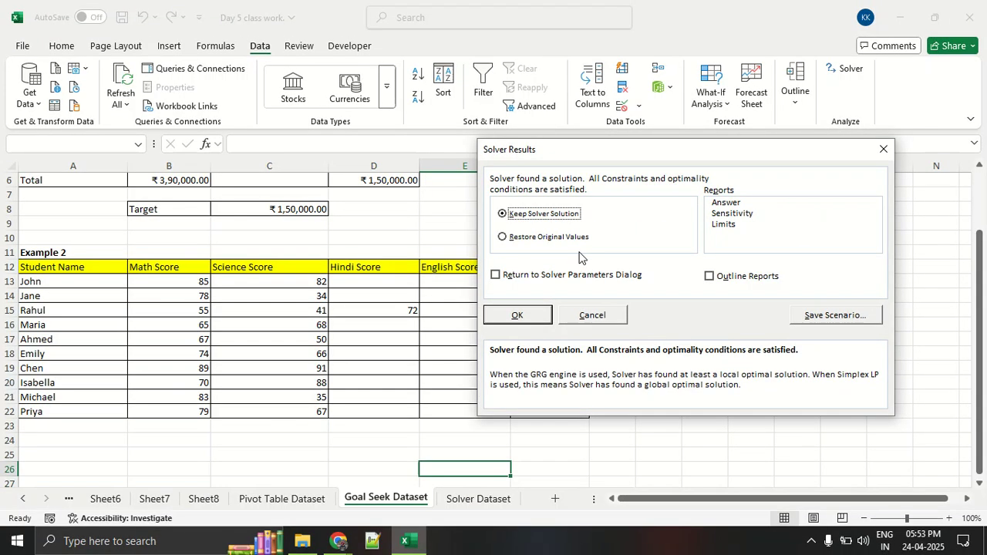
pyautogui.click(536, 313)
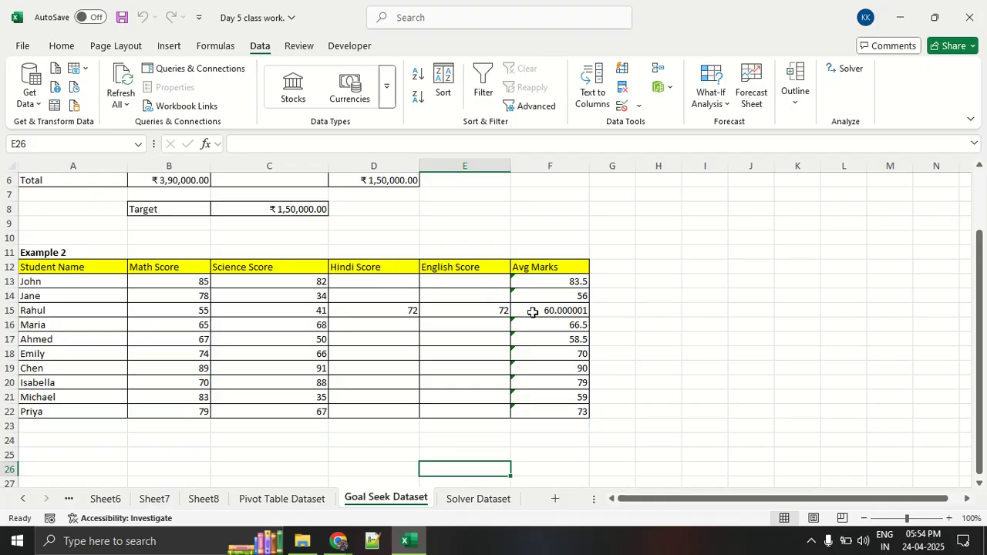
# Switch to the Google Meet window to check the participants and return to the Excel workbook.
pyautogui.hotkey('alt', 'Tab')
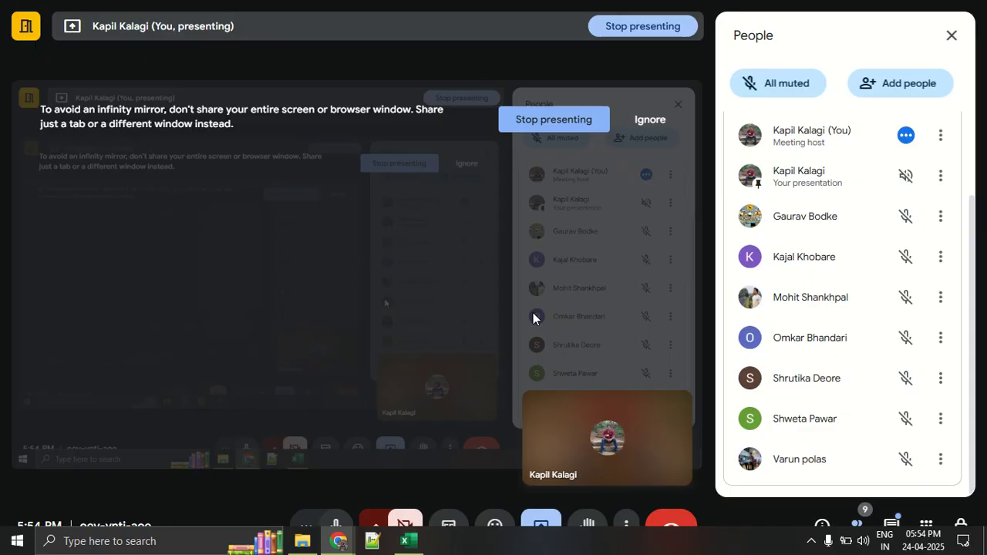
pyautogui.press('F11')
pyautogui.hotkey('alt', 'Tab')
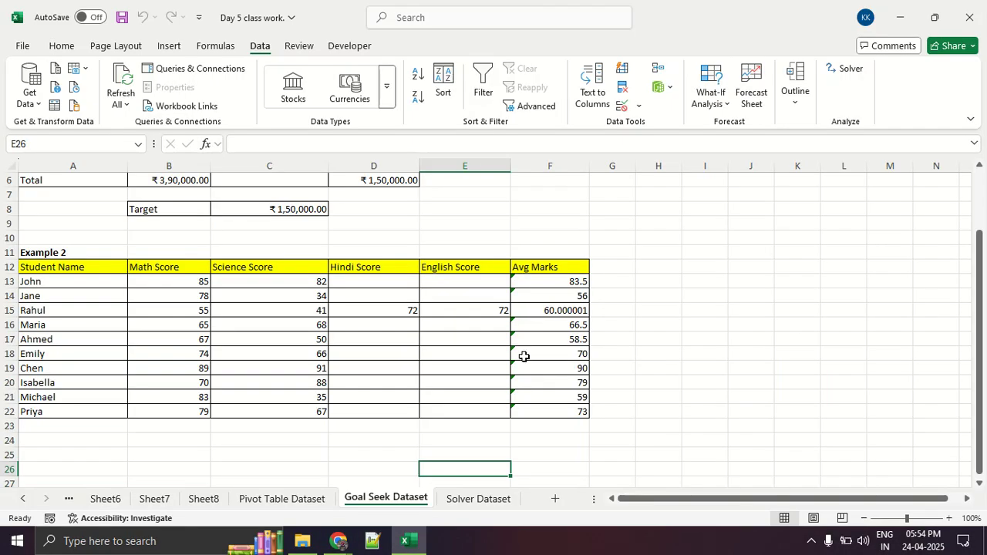
# Open the Solver Dataset sheet and mark the Project Name and Production Cost columns in red on the magnified view.
pyautogui.click(467, 500)
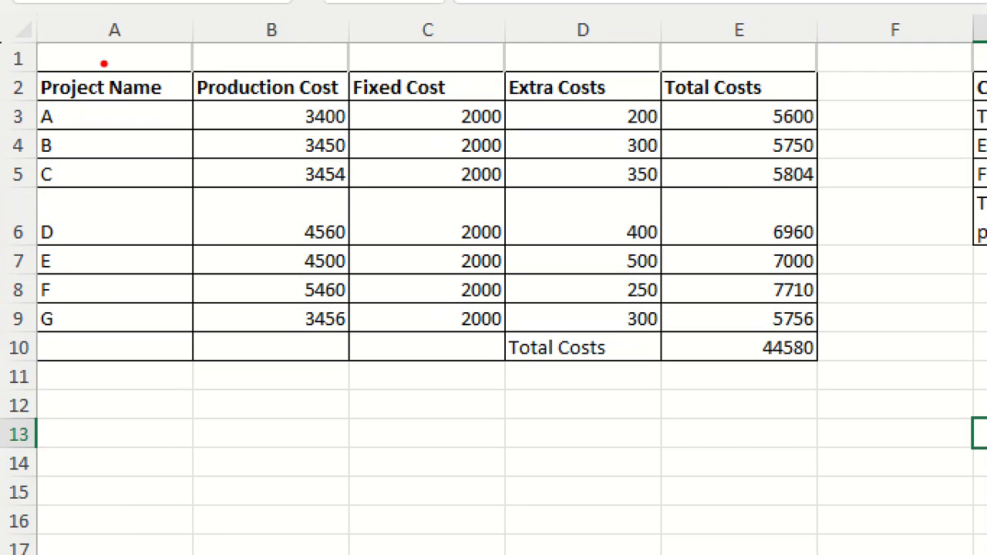
pyautogui.moveTo(103, 109); pyautogui.dragTo(104, 347)
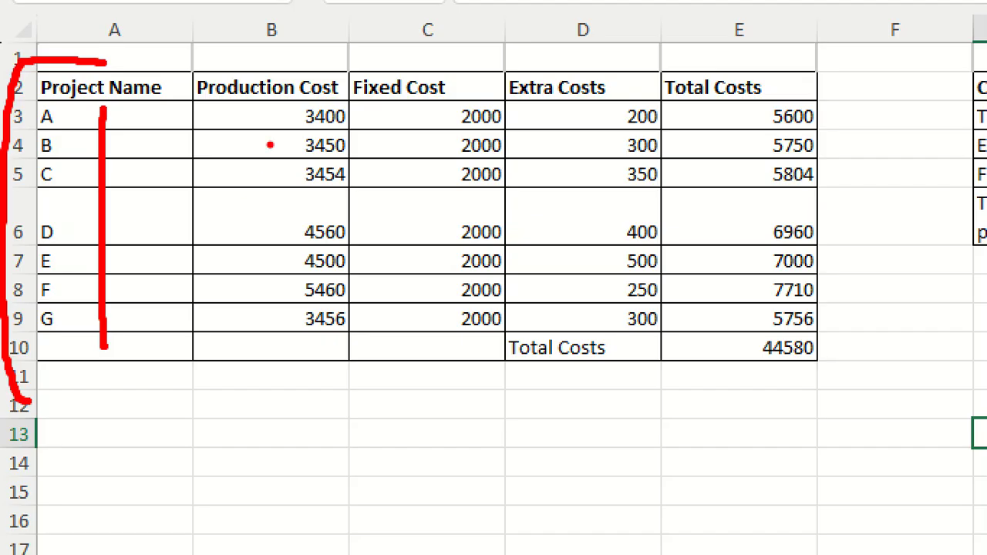
pyautogui.moveTo(193, 64); pyautogui.dragTo(301, 57)
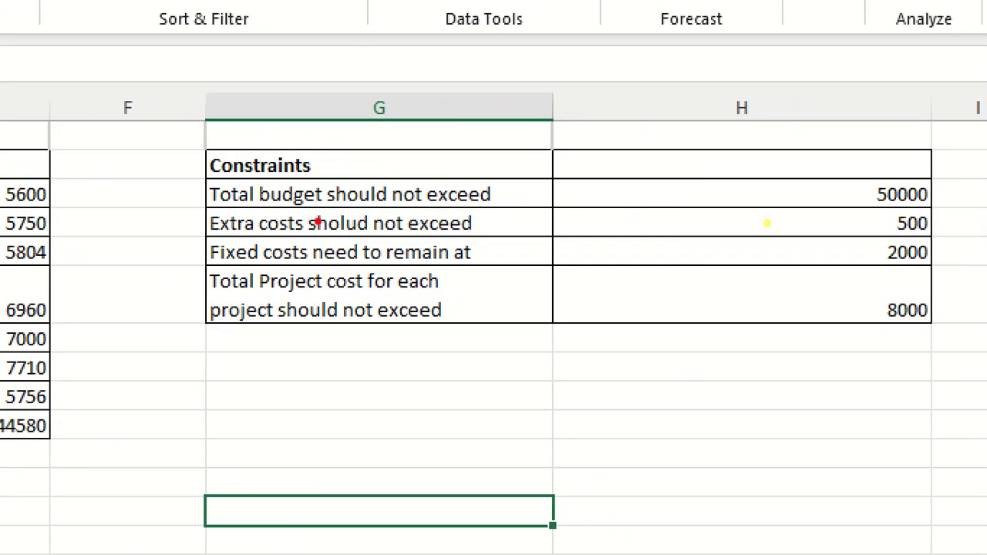
# Underline the extra costs limit of 500 and the fixed cost of 2000 in red in the Constraints table, and clear the markup.
pyautogui.moveTo(135, 218); pyautogui.dragTo(964, 228)
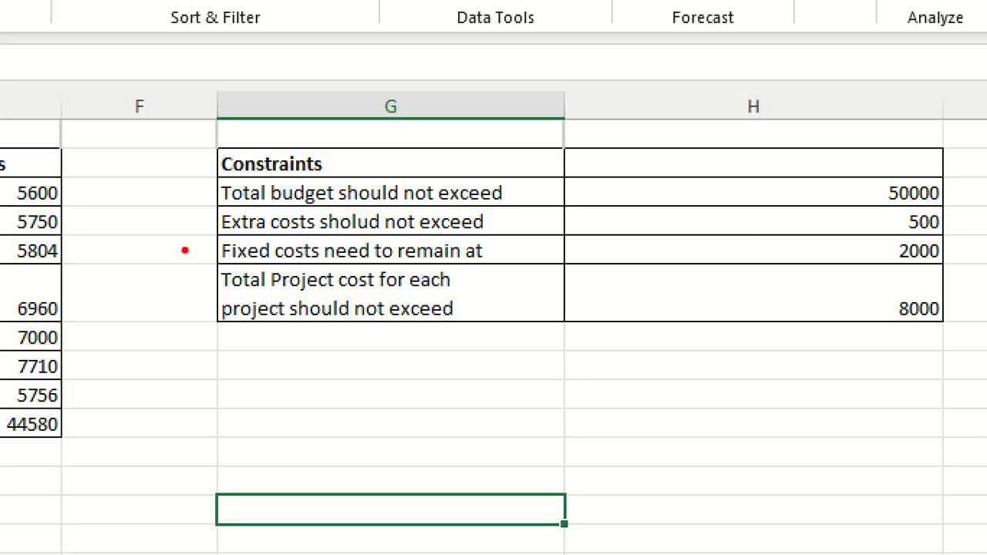
pyautogui.moveTo(295, 243); pyautogui.dragTo(526, 229)
pyautogui.moveTo(890, 235); pyautogui.dragTo(985, 239)
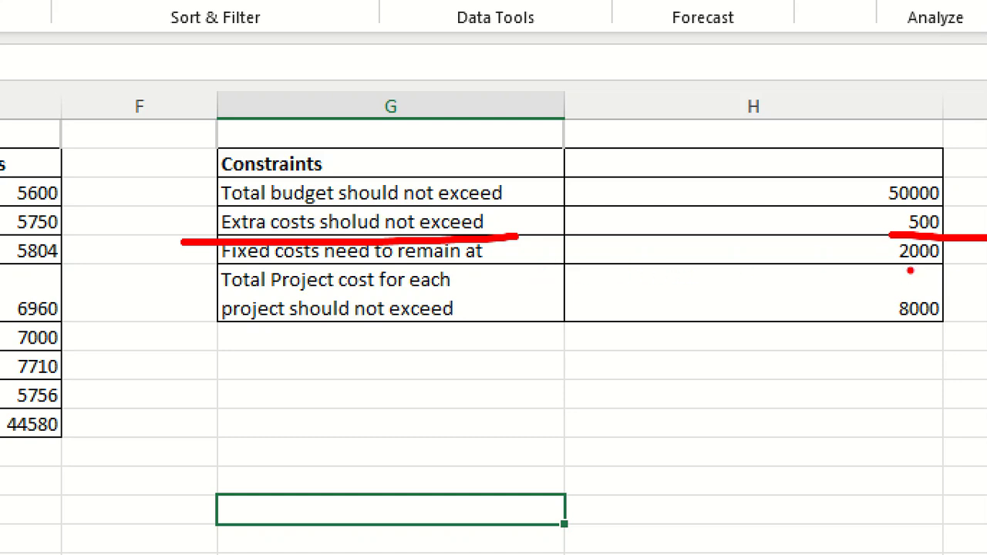
pyautogui.moveTo(908, 270); pyautogui.dragTo(986, 270)
pyautogui.press('Escape')
# Circle the Extra Costs, Fixed Cost and Production Cost values and the overall total in E10 in red.
pyautogui.hotkey('ctrl', '1')
pyautogui.click(1, 240)
pyautogui.moveTo(630, 164)
pyautogui.mouseDown()
pyautogui.moveTo(632, 356)
pyautogui.moveTo(677, 324)
pyautogui.moveTo(657, 169)
pyautogui.mouseUp()
pyautogui.moveTo(492, 170)
pyautogui.mouseDown()
pyautogui.moveTo(474, 165)
pyautogui.moveTo(428, 327)
pyautogui.moveTo(520, 324)
pyautogui.moveTo(483, 183)
pyautogui.mouseUp()
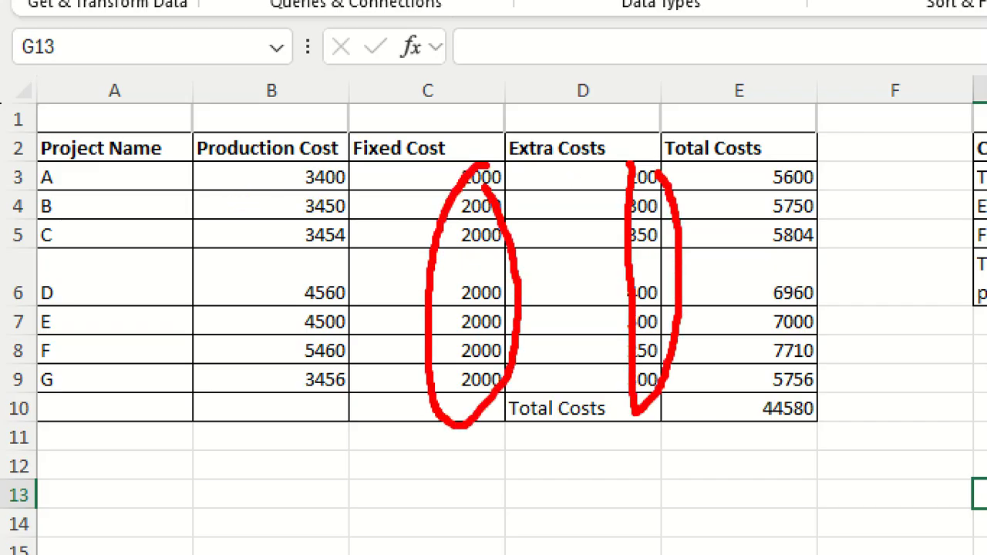
pyautogui.moveTo(287, 151)
pyautogui.mouseDown()
pyautogui.moveTo(274, 204)
pyautogui.moveTo(297, 423)
pyautogui.moveTo(344, 238)
pyautogui.moveTo(298, 167)
pyautogui.mouseUp()
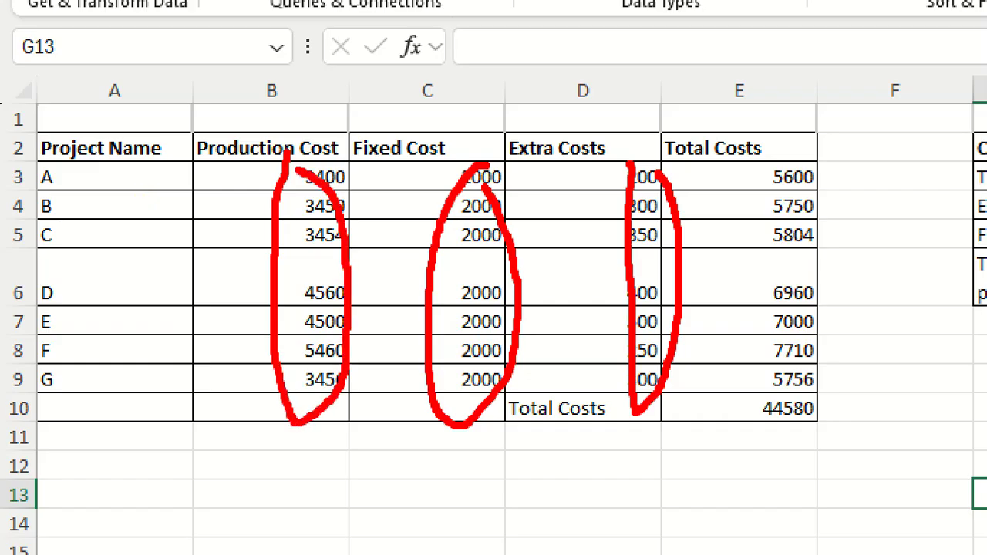
pyautogui.moveTo(831, 407)
pyautogui.mouseDown()
pyautogui.moveTo(730, 385)
pyautogui.moveTo(837, 377)
pyautogui.moveTo(805, 378)
pyautogui.mouseUp()
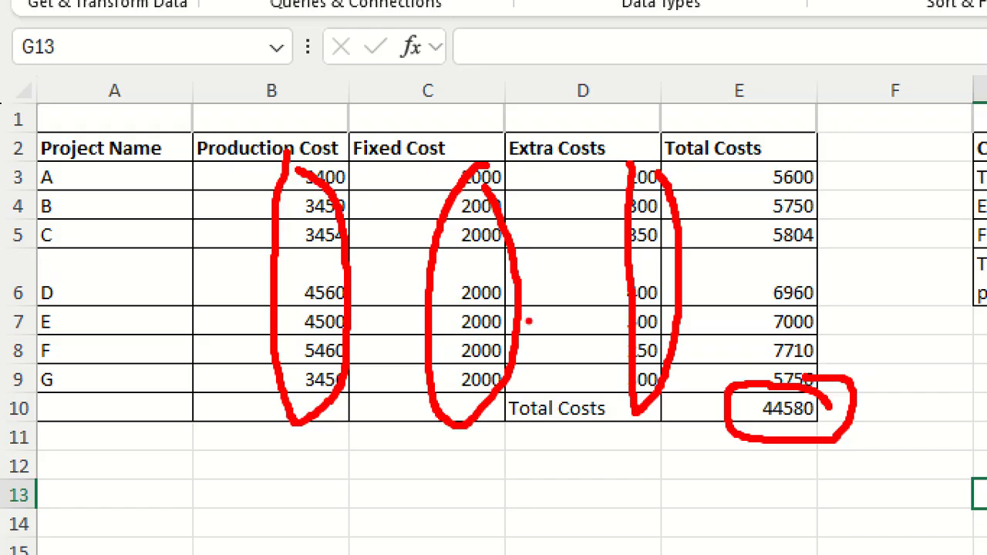
# Add red strokes at the three cost columns, the overall total and the Total Costs values.
pyautogui.moveTo(309, 165); pyautogui.dragTo(354, 106)
pyautogui.moveTo(417, 141); pyautogui.dragTo(476, 113)
pyautogui.moveTo(684, 176); pyautogui.dragTo(717, 134)
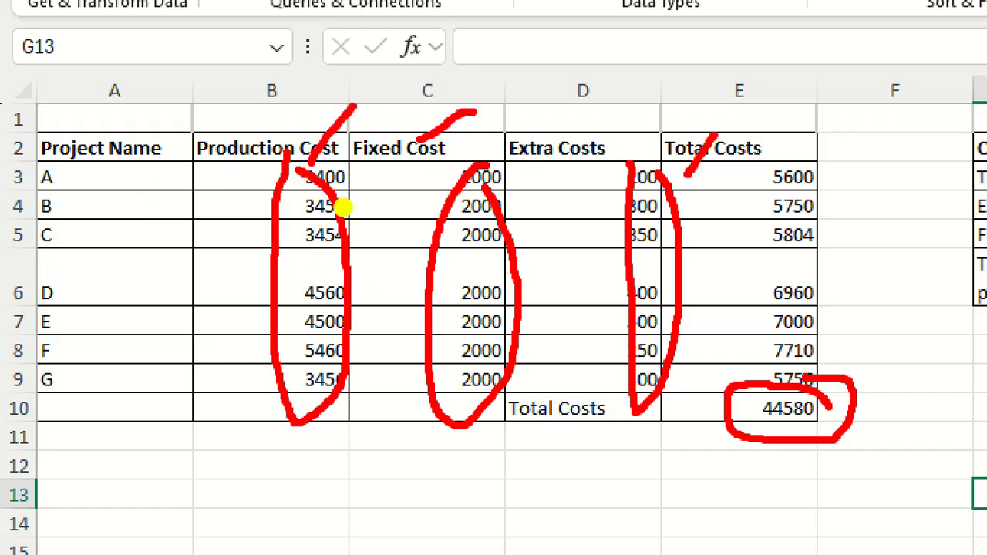
pyautogui.moveTo(921, 378); pyautogui.dragTo(951, 361)
pyautogui.moveTo(833, 182)
pyautogui.mouseDown()
pyautogui.moveTo(790, 153)
pyautogui.moveTo(774, 395)
pyautogui.moveTo(848, 204)
pyautogui.mouseUp()
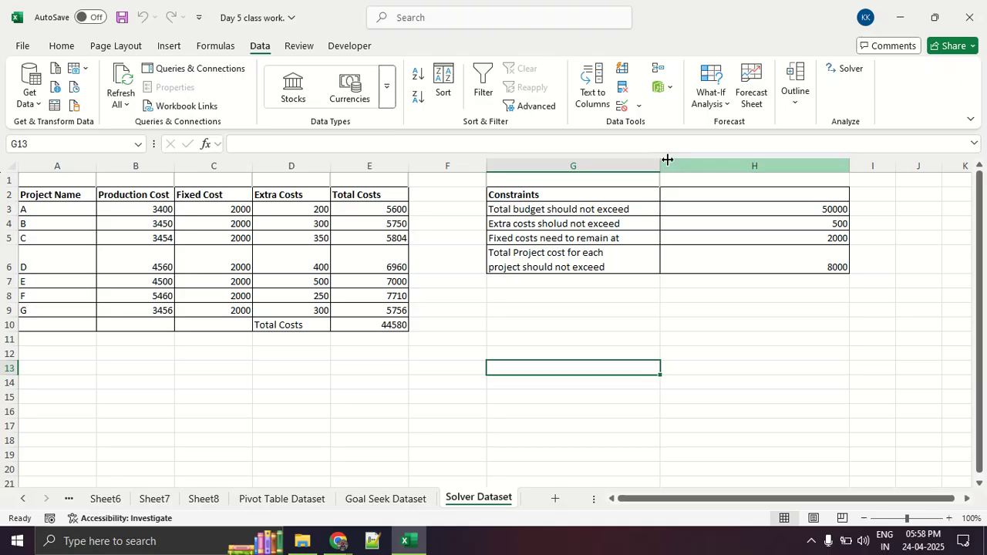
# Open Solver and clear its previous objective, target value and changing variable cells.
pyautogui.click(844, 72)
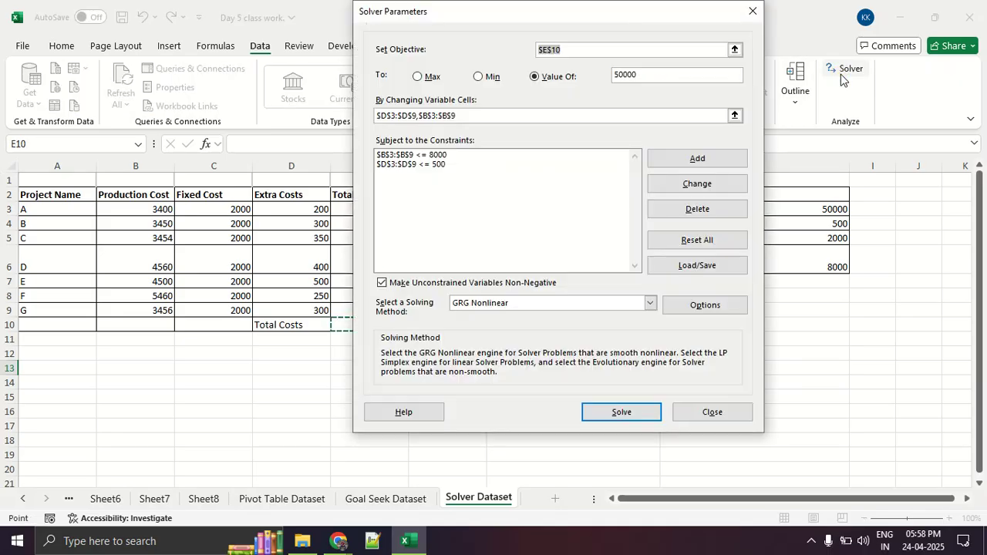
pyautogui.press('BackSpace')
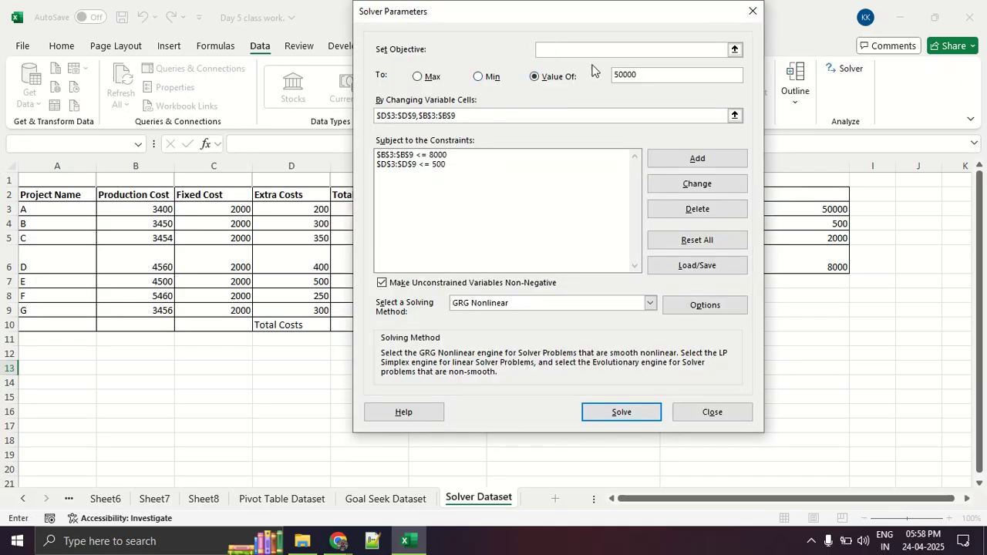
pyautogui.moveTo(644, 73); pyautogui.dragTo(608, 74)
pyautogui.press('BackSpace')
pyautogui.moveTo(478, 115); pyautogui.dragTo(376, 115)
pyautogui.press('BackSpace')
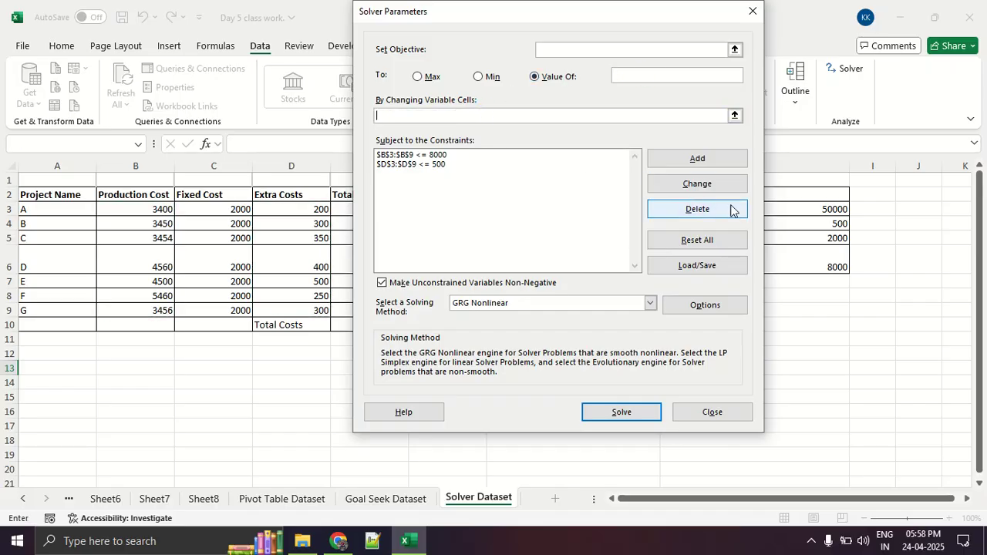
# Delete the D3:D9 <= 500 and B3:B9 <= 8000 constraints and reset all Solver options and cell selections.
pyautogui.click(461, 163)
pyautogui.click(677, 183)
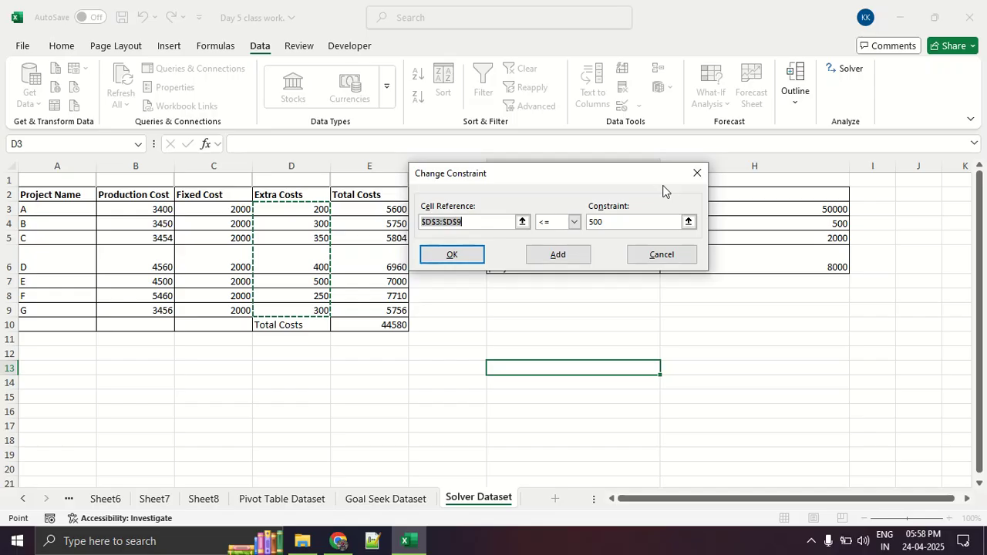
pyautogui.click(694, 174)
pyautogui.click(683, 209)
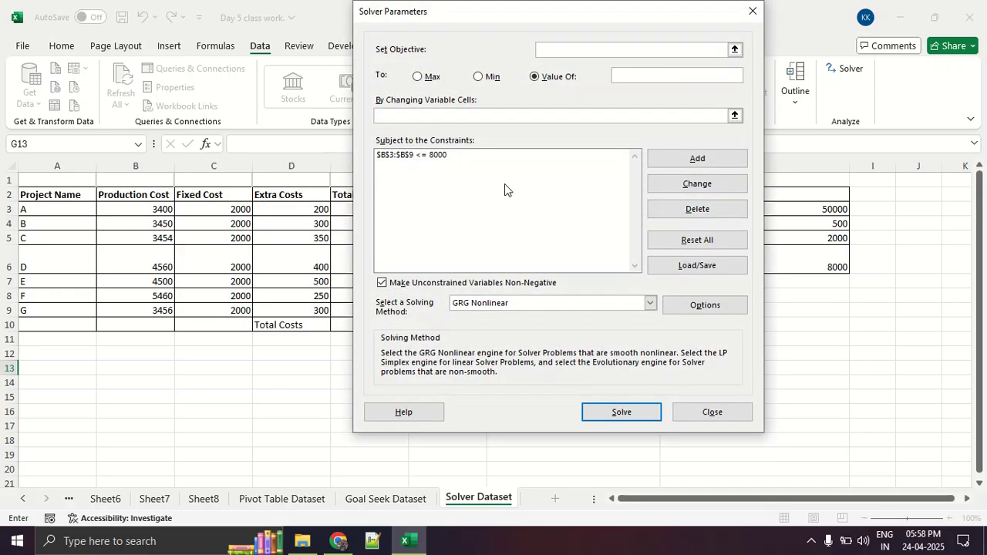
pyautogui.click(455, 159)
pyautogui.click(711, 212)
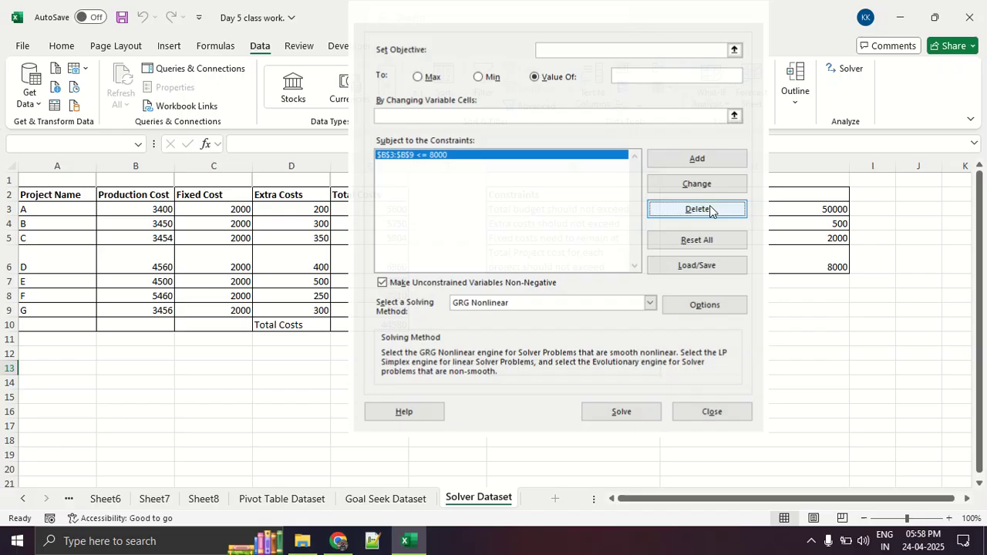
pyautogui.click(708, 243)
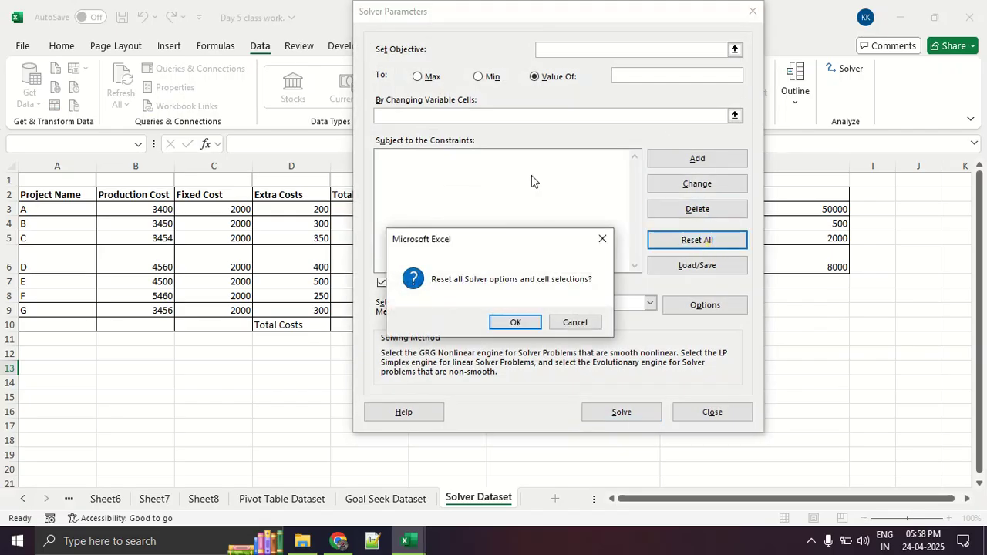
pyautogui.click(516, 322)
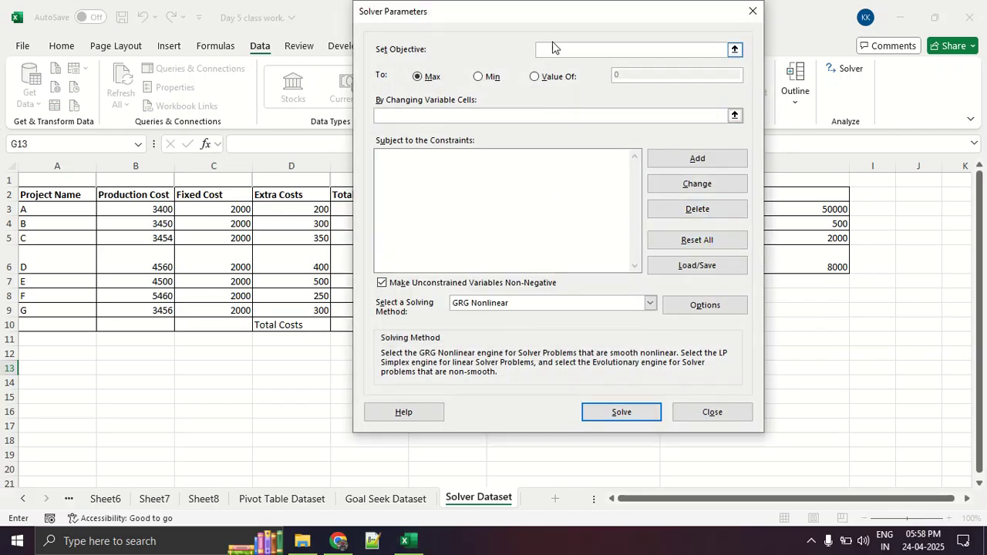
# Set the Solver objective to the overall total cost cell E10 with a target value of 50000.
pyautogui.moveTo(542, 18); pyautogui.dragTo(639, 130)
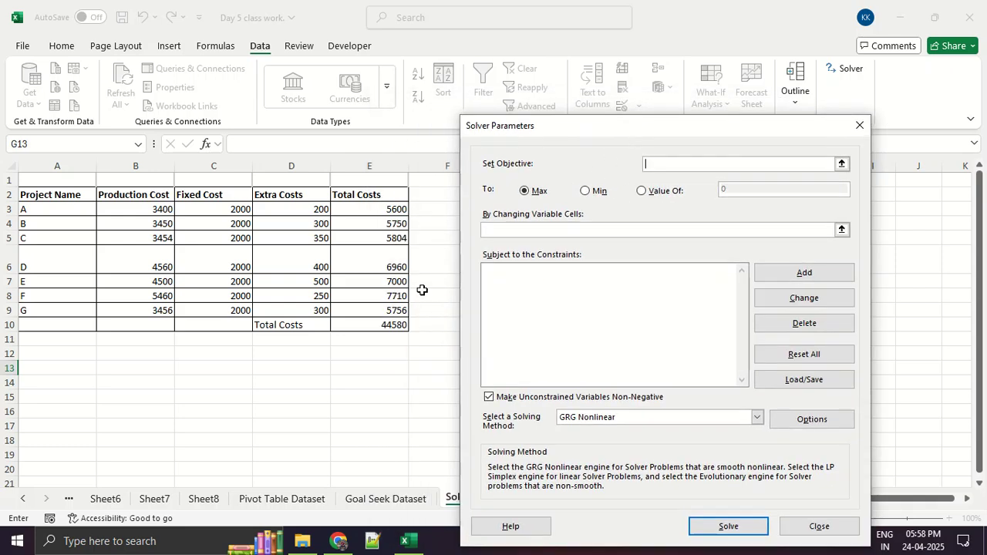
pyautogui.click(355, 325)
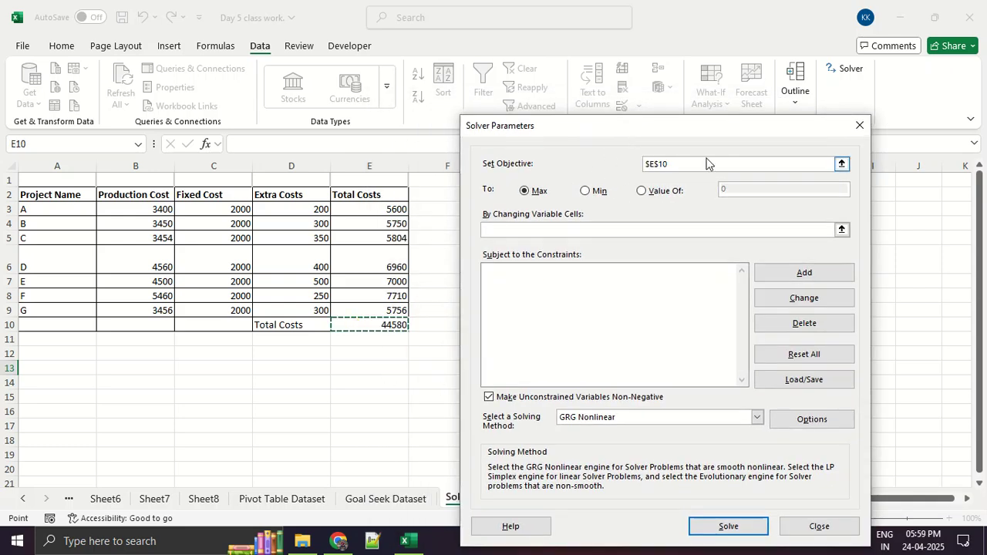
pyautogui.click(668, 190)
pyautogui.click(773, 191)
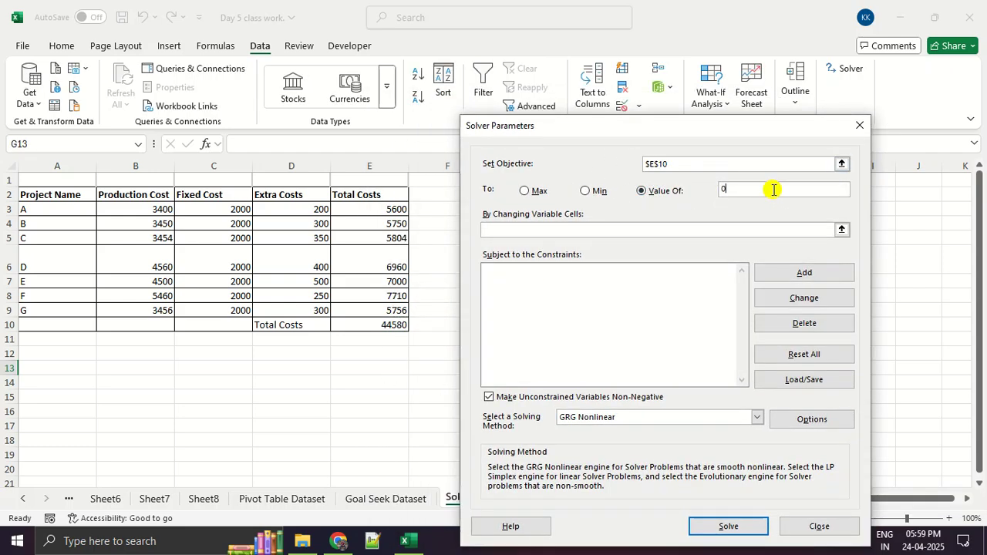
pyautogui.press('BackSpace')
pyautogui.write('50000')
# Try the project totals E3:E9 as the changing variable cells and clear the entry.
pyautogui.click(577, 227)
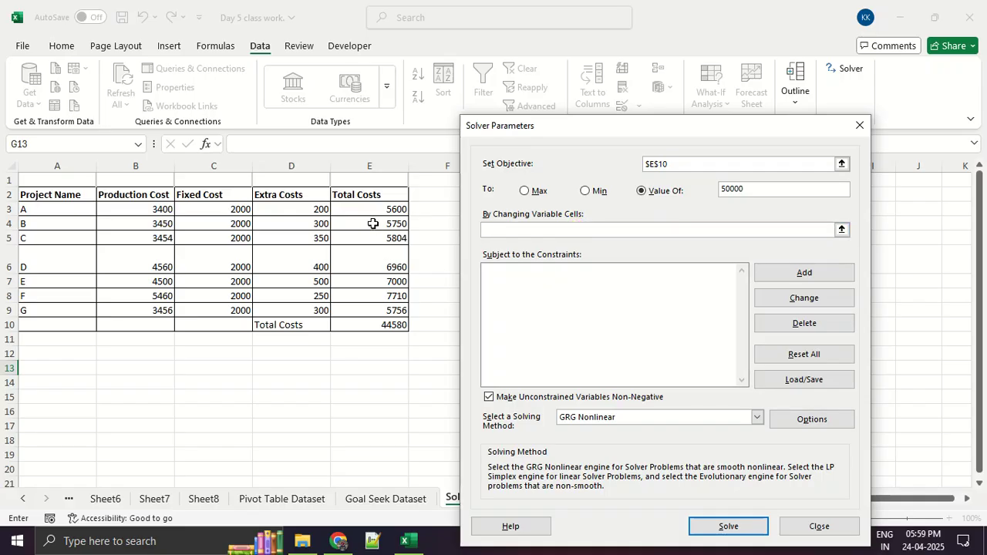
pyautogui.moveTo(371, 214); pyautogui.dragTo(372, 306)
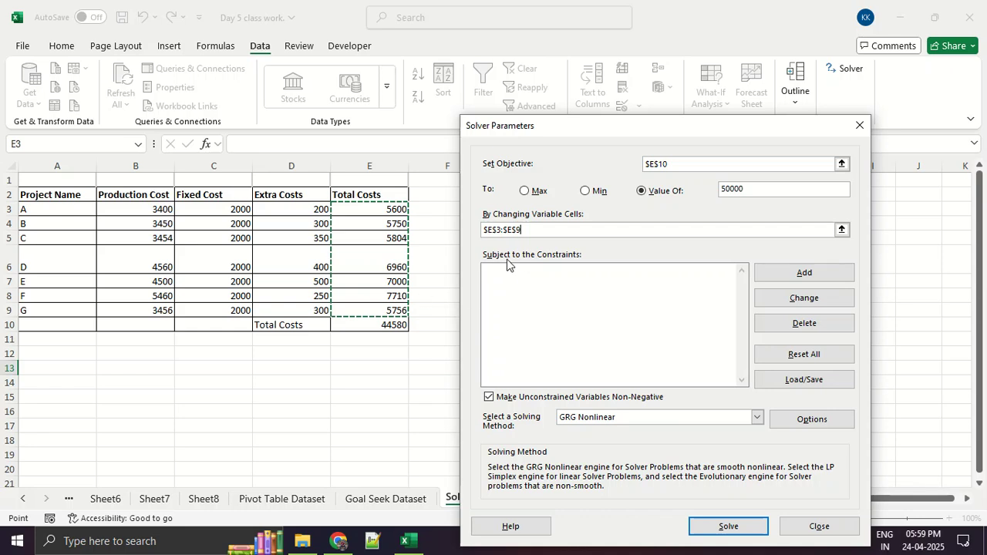
pyautogui.press('BackSpace')
pyautogui.press('BackSpace')
pyautogui.press('BackSpace')
pyautogui.press('BackSpace')
pyautogui.press('BackSpace')
pyautogui.press('BackSpace')
pyautogui.press('BackSpace')
pyautogui.press('BackSpace')
pyautogui.press('BackSpace')
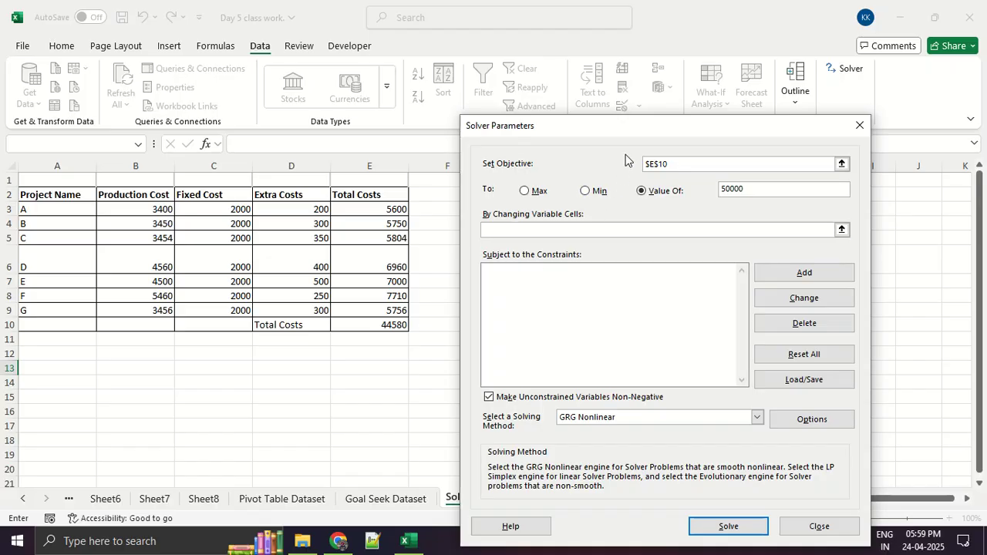
# Set the Solver changing variable cells to the production costs B3:B9 and the extra costs D3:D9.
pyautogui.moveTo(640, 131); pyautogui.dragTo(266, 127)
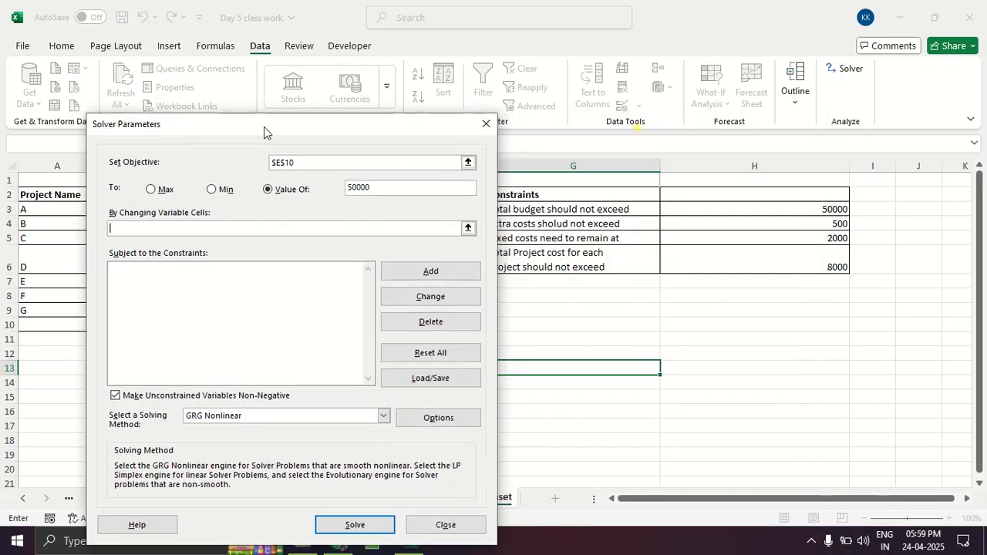
pyautogui.moveTo(398, 141); pyautogui.dragTo(255, 136)
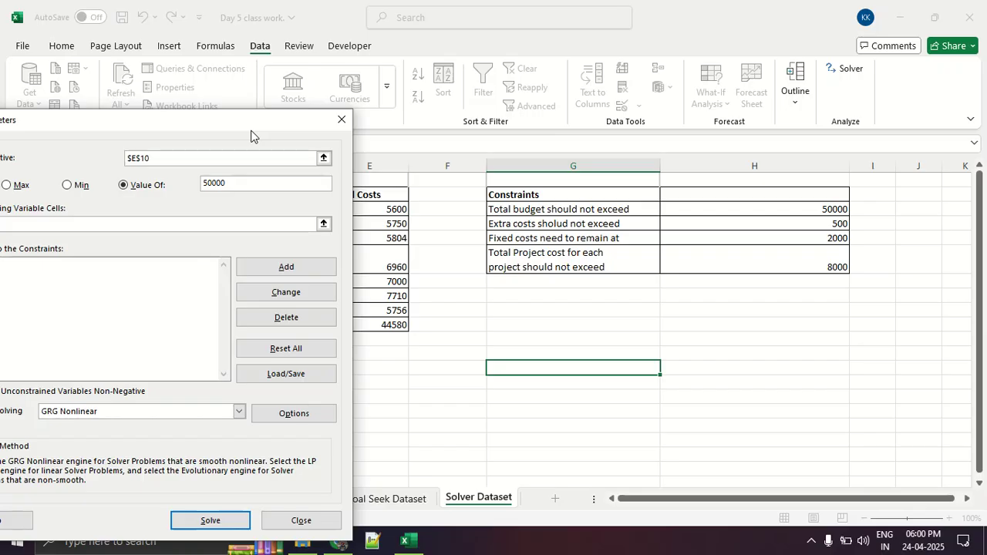
pyautogui.moveTo(250, 136); pyautogui.dragTo(733, 123)
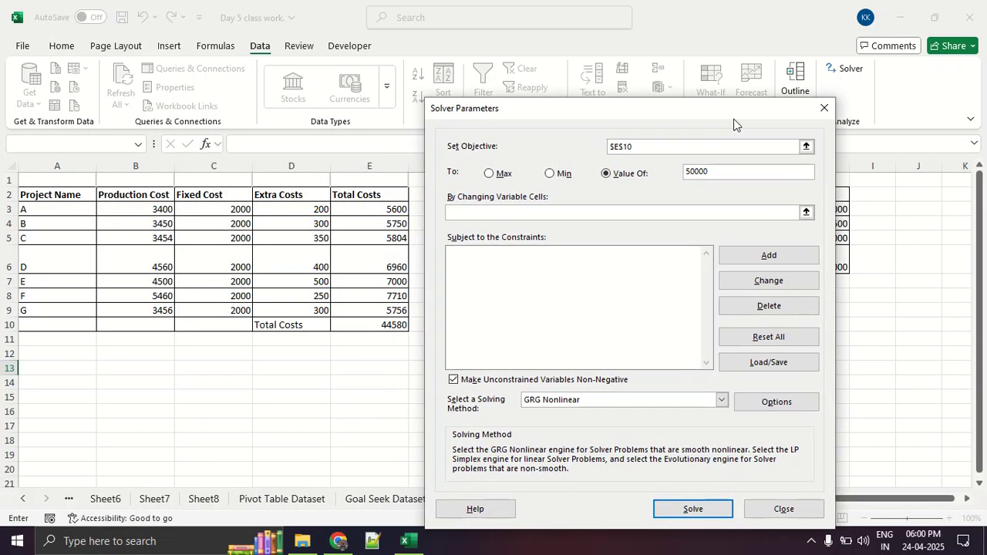
pyautogui.click(545, 211)
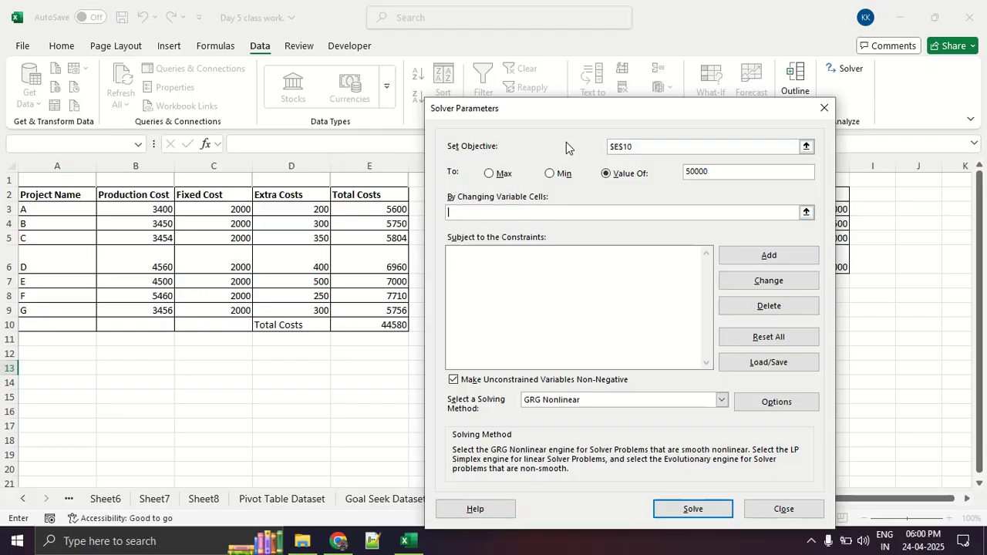
pyautogui.moveTo(569, 119); pyautogui.dragTo(491, 57)
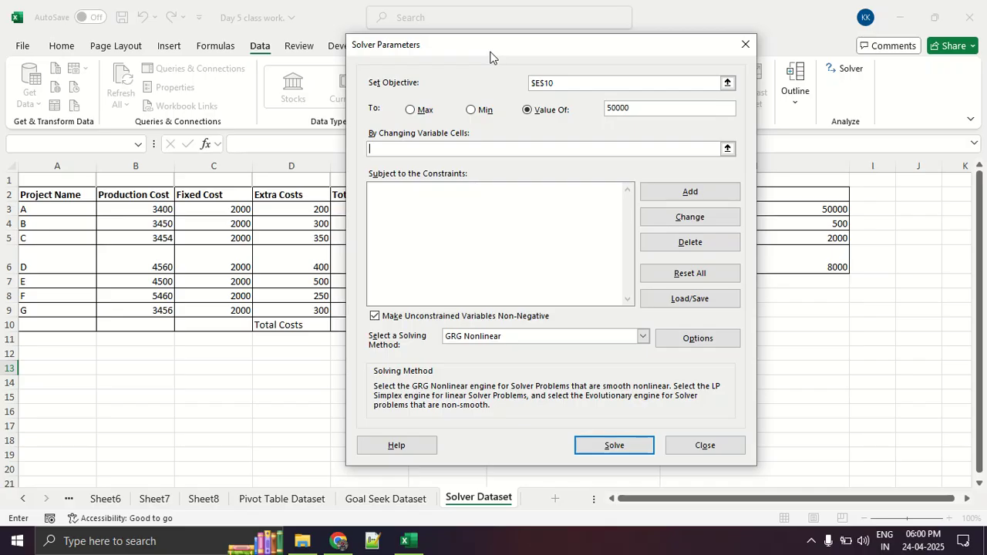
pyautogui.click(150, 209)
pyautogui.moveTo(150, 209); pyautogui.dragTo(155, 311)
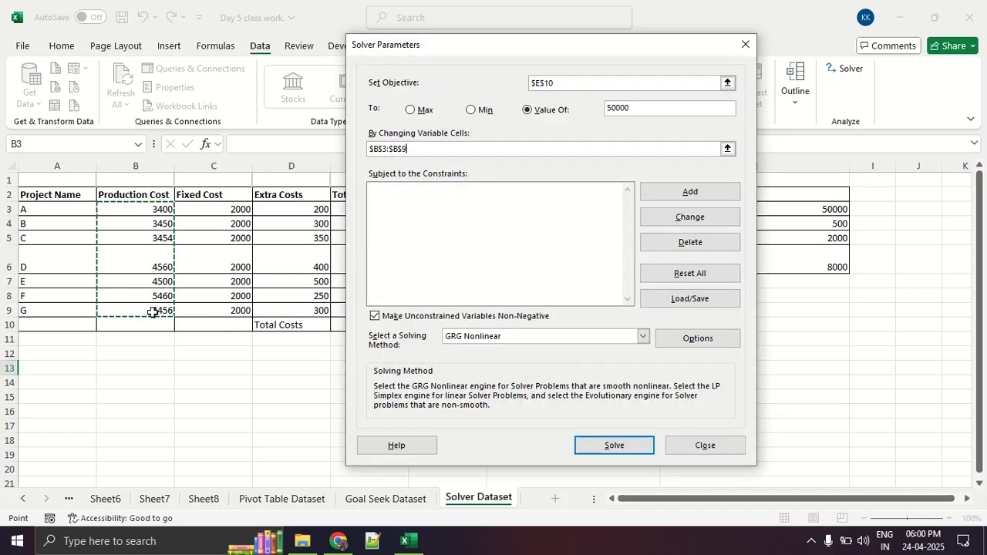
pyautogui.write(',')
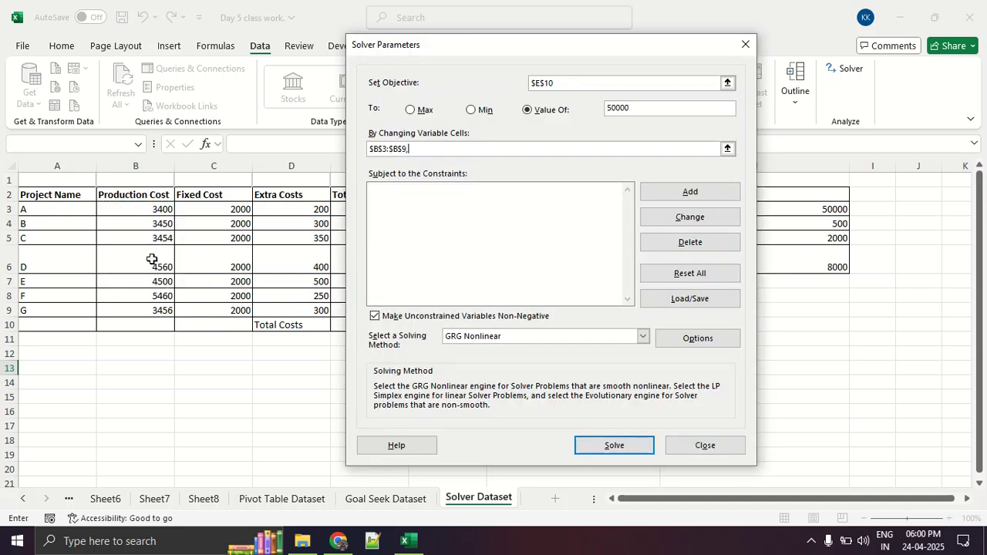
pyautogui.moveTo(268, 209); pyautogui.dragTo(290, 308)
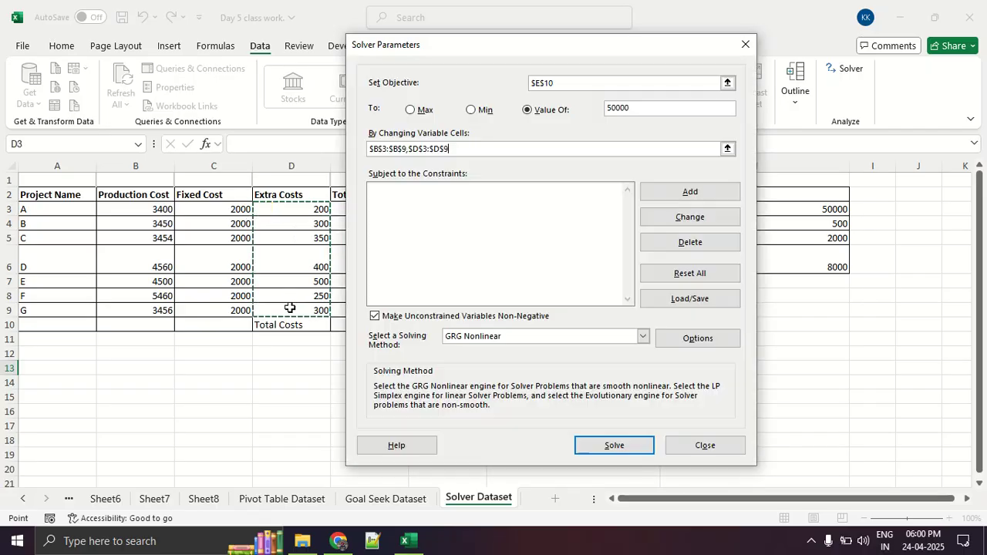
# Add a Solver constraint limiting the production costs B3:B9 to <= 8000.
pyautogui.click(715, 195)
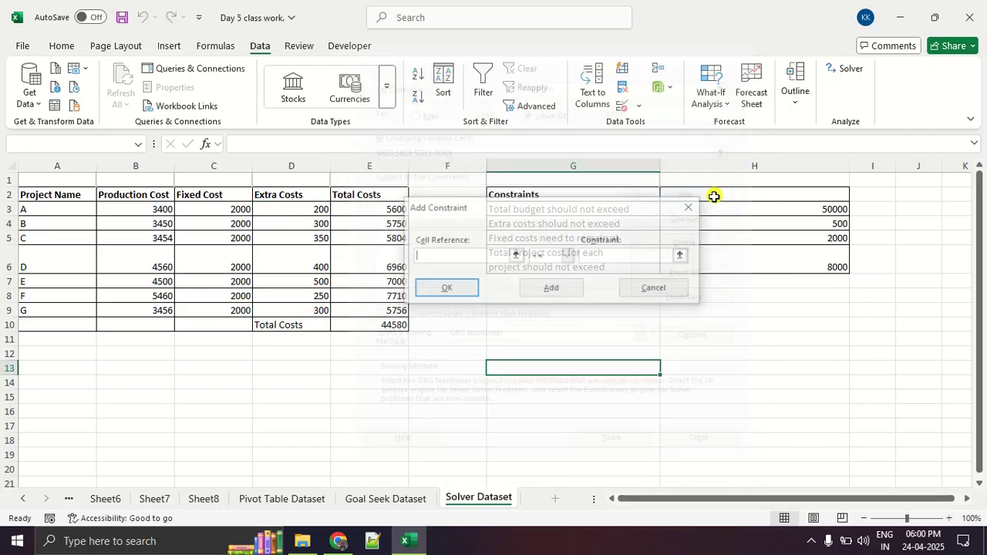
pyautogui.click(153, 200)
pyautogui.moveTo(153, 201); pyautogui.dragTo(148, 309)
pyautogui.click(149, 213)
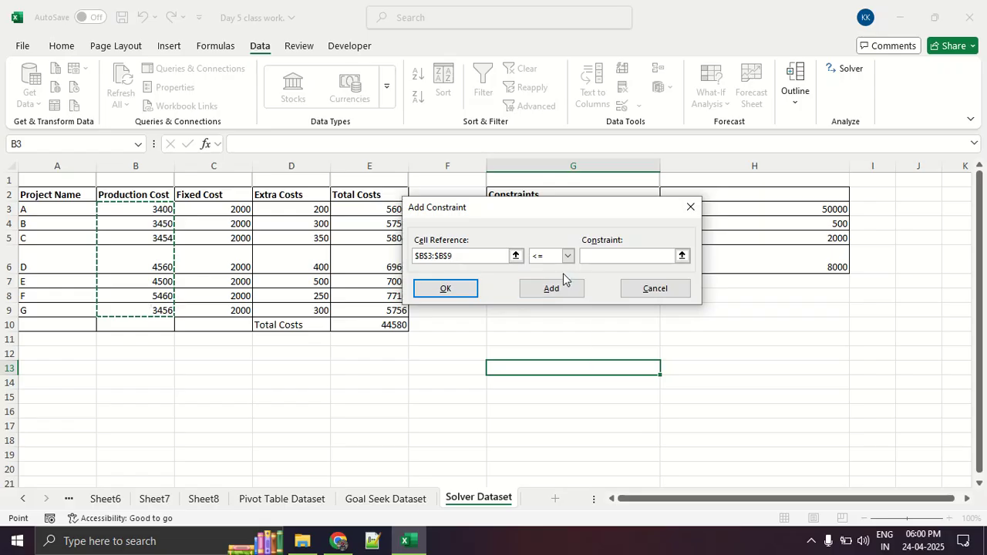
pyautogui.click(595, 255)
pyautogui.write('8000')
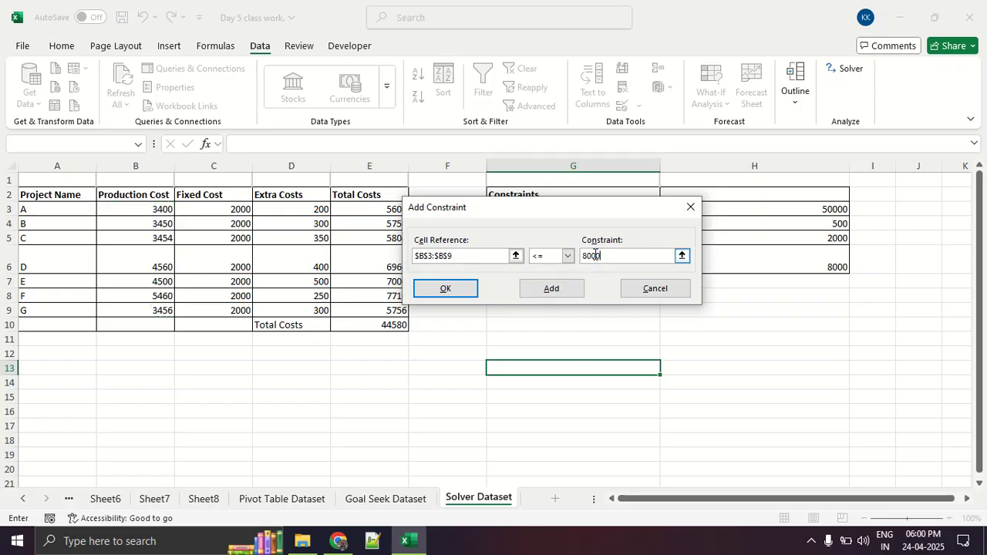
pyautogui.click(471, 292)
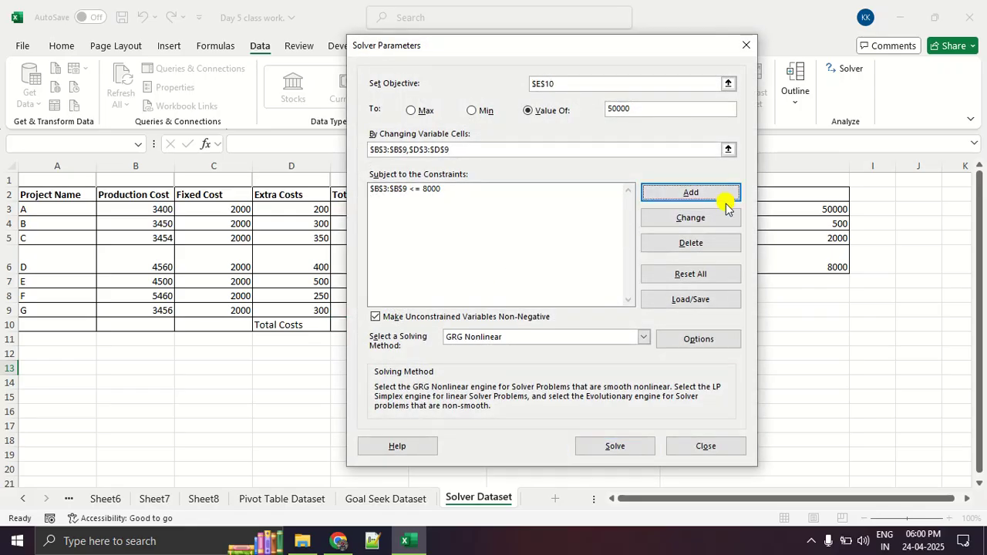
# Add a Solver constraint limiting the extra costs D3:D9 to <= 500.
pyautogui.click(672, 197)
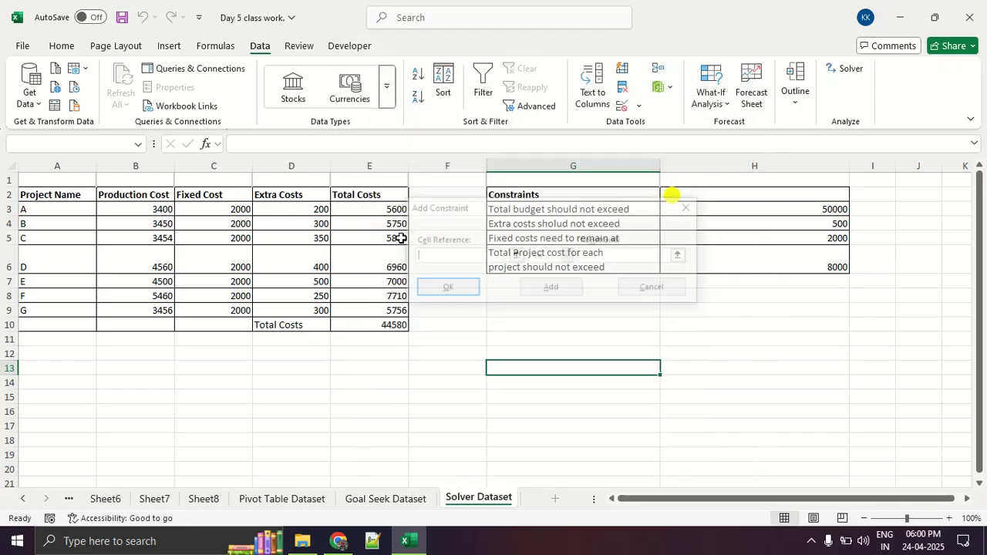
pyautogui.moveTo(315, 206); pyautogui.dragTo(311, 312)
pyautogui.click(602, 257)
pyautogui.write('500')
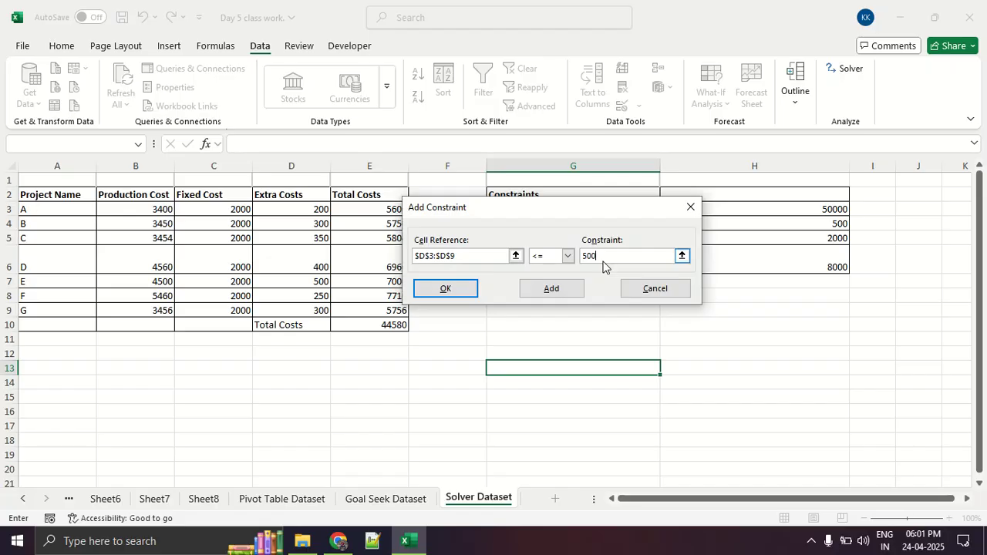
pyautogui.click(568, 256)
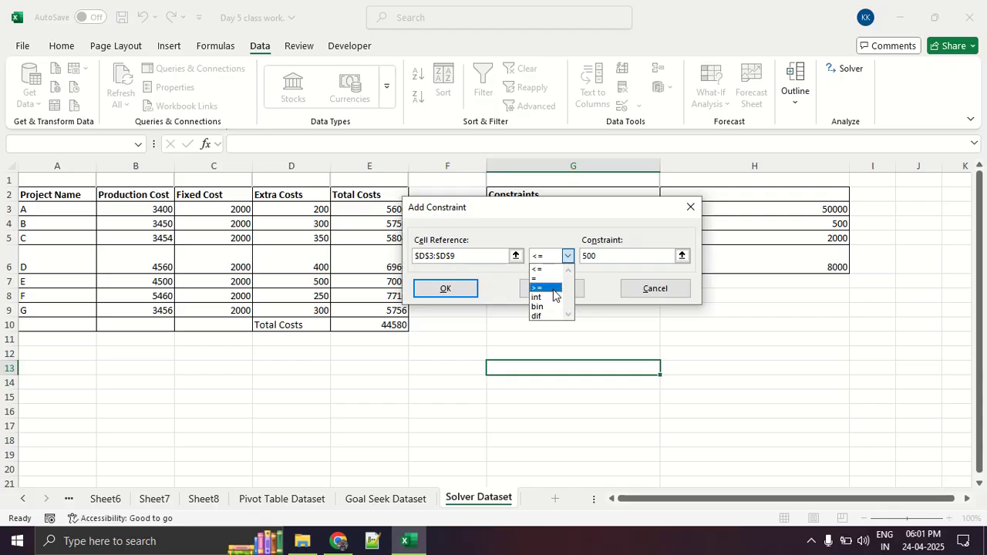
pyautogui.click(564, 225)
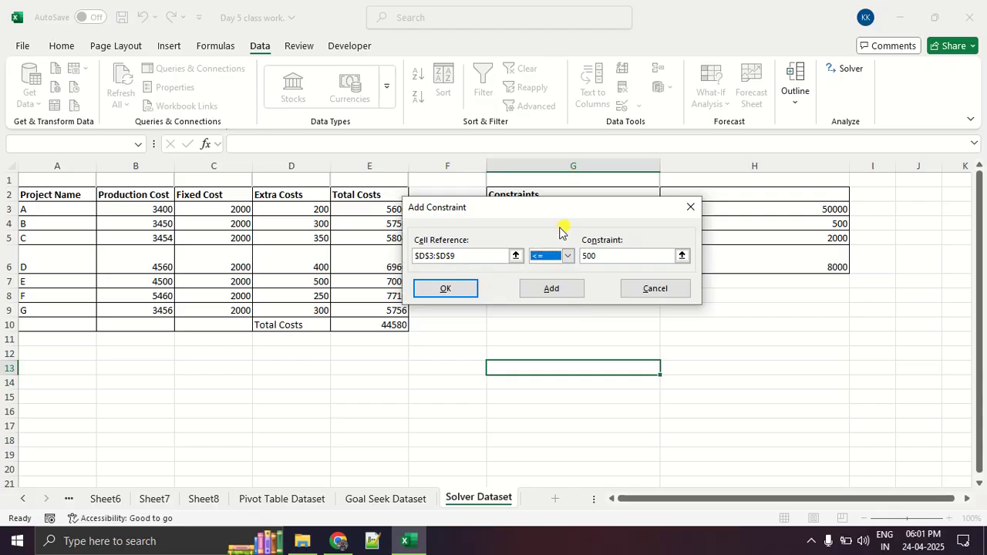
pyautogui.click(470, 287)
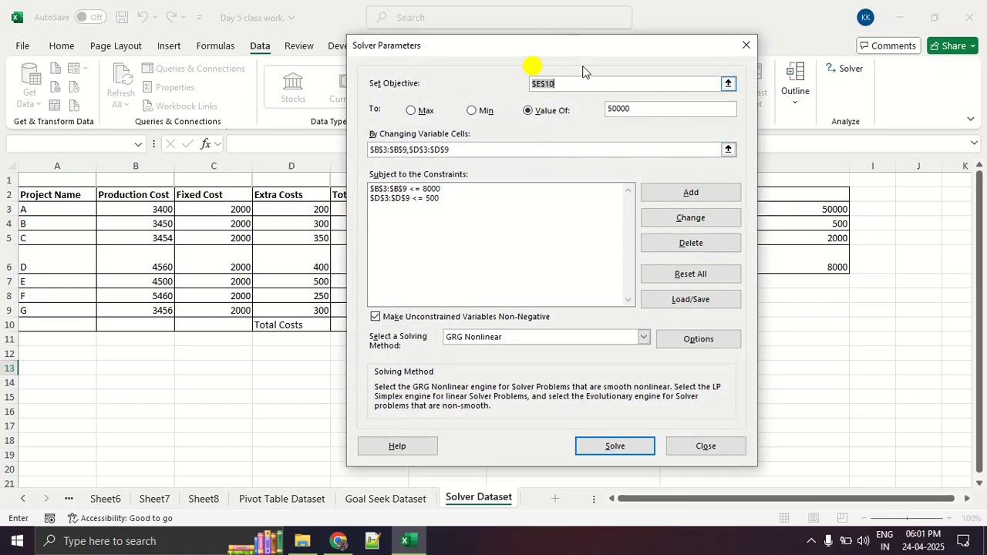
# Solve the model and examine the solved costs in the project table, marking the Extra Costs column.
pyautogui.click(615, 446)
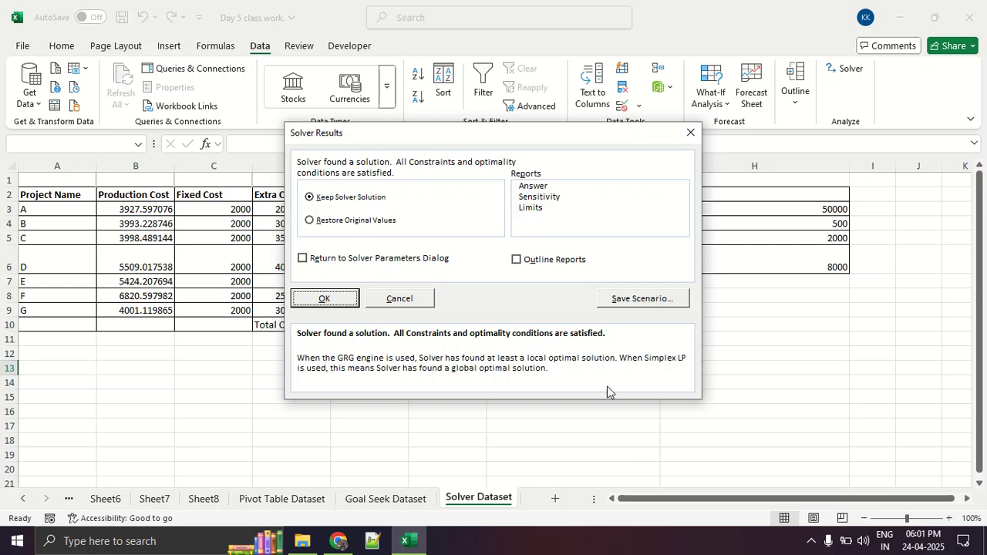
pyautogui.moveTo(442, 139); pyautogui.dragTo(613, 141)
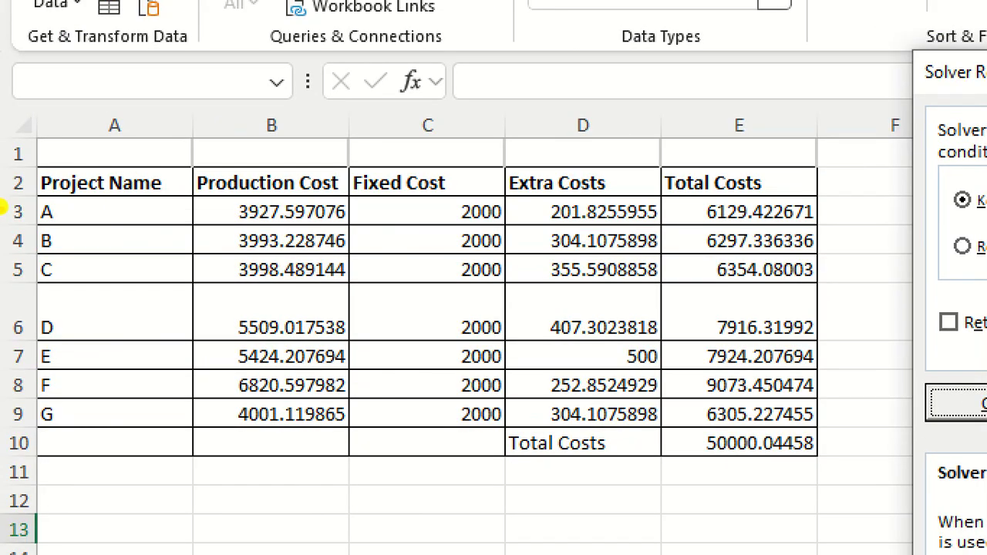
pyautogui.moveTo(682, 197)
pyautogui.mouseDown()
pyautogui.moveTo(656, 187)
pyautogui.moveTo(590, 230)
pyautogui.moveTo(532, 358)
pyautogui.moveTo(598, 451)
pyautogui.moveTo(671, 302)
pyautogui.moveTo(609, 185)
pyautogui.mouseUp()
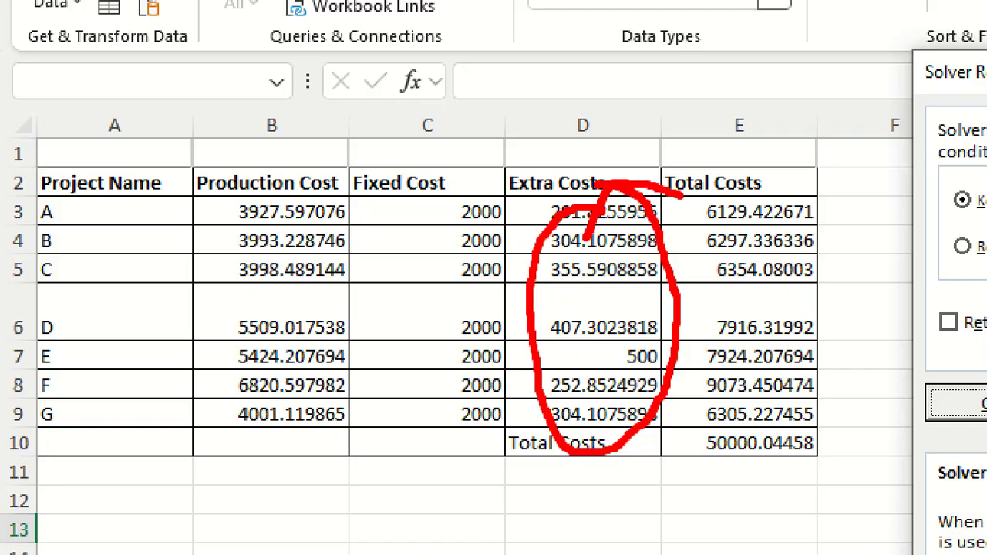
pyautogui.press('Escape')
pyautogui.hotkey('ctrl', '1')
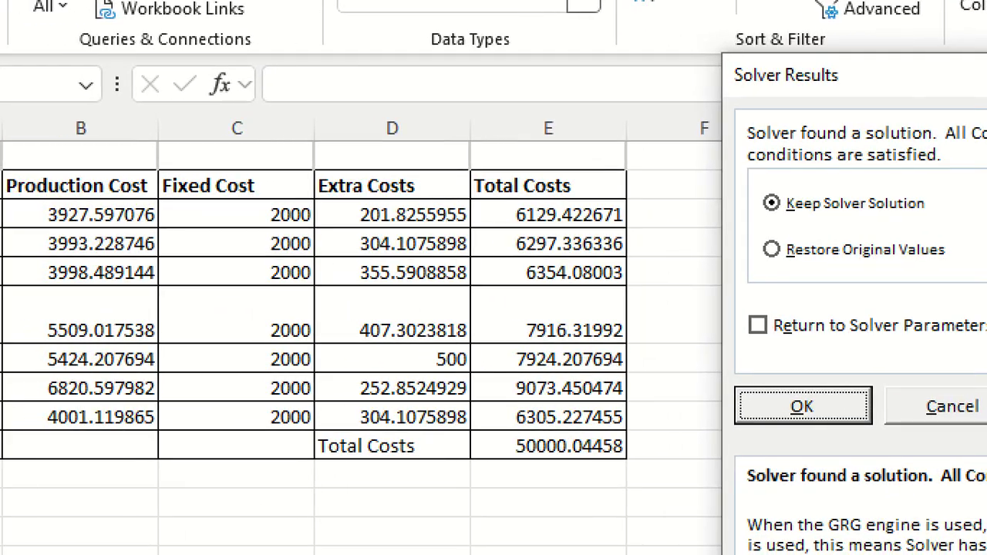
pyautogui.press('Escape')
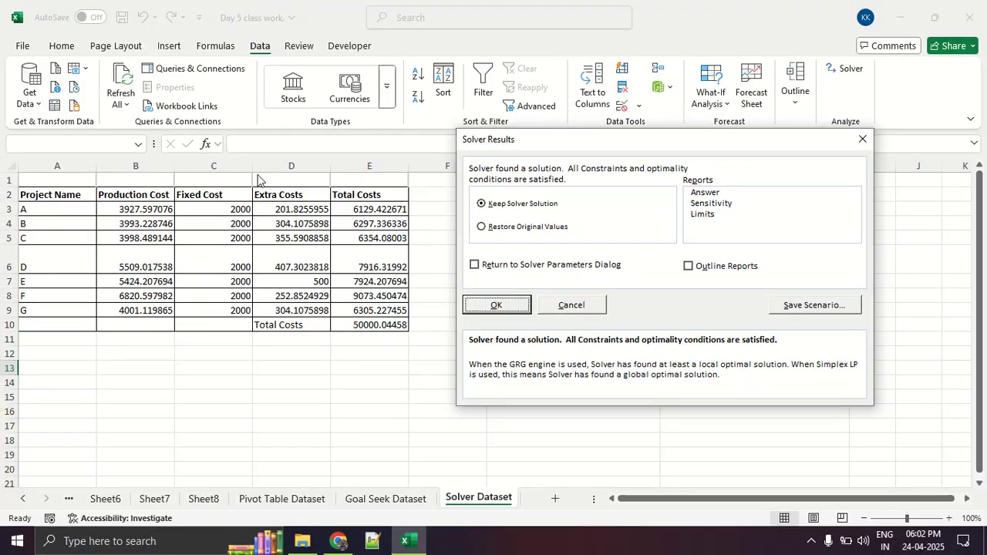
# Switch to the Google Meet call, present the entire screen and hide the sharing notice.
pyautogui.hotkey('alt', 'Tab')
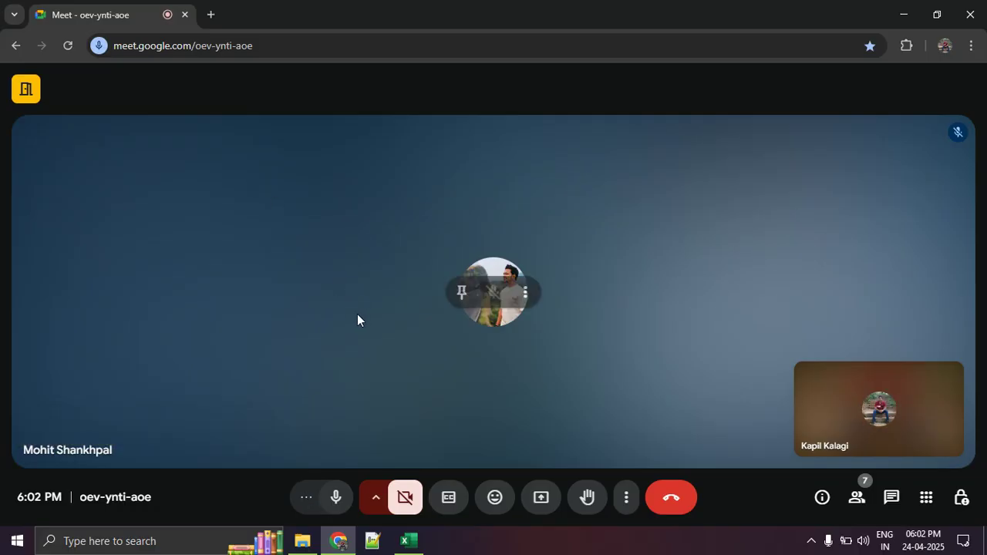
pyautogui.click(541, 499)
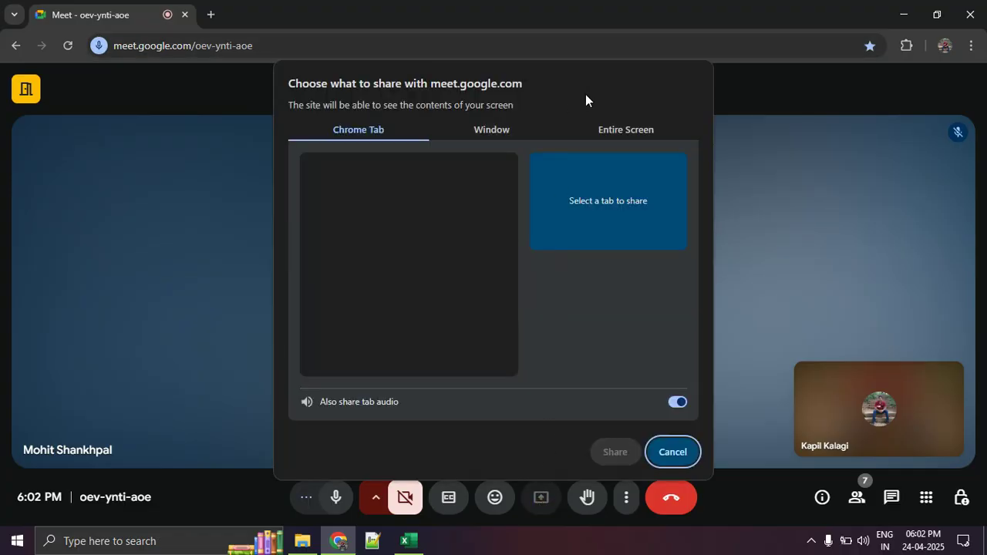
pyautogui.click(591, 127)
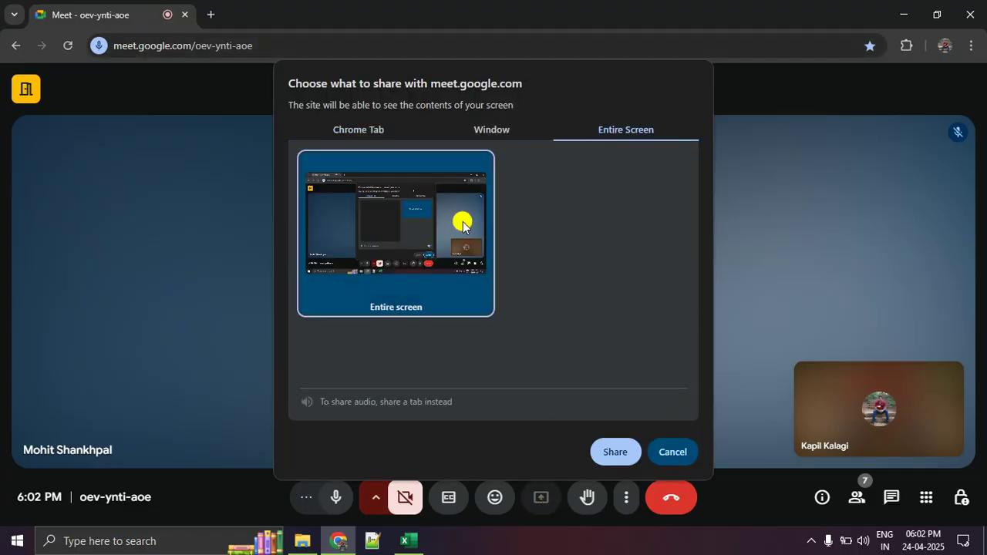
pyautogui.click(615, 451)
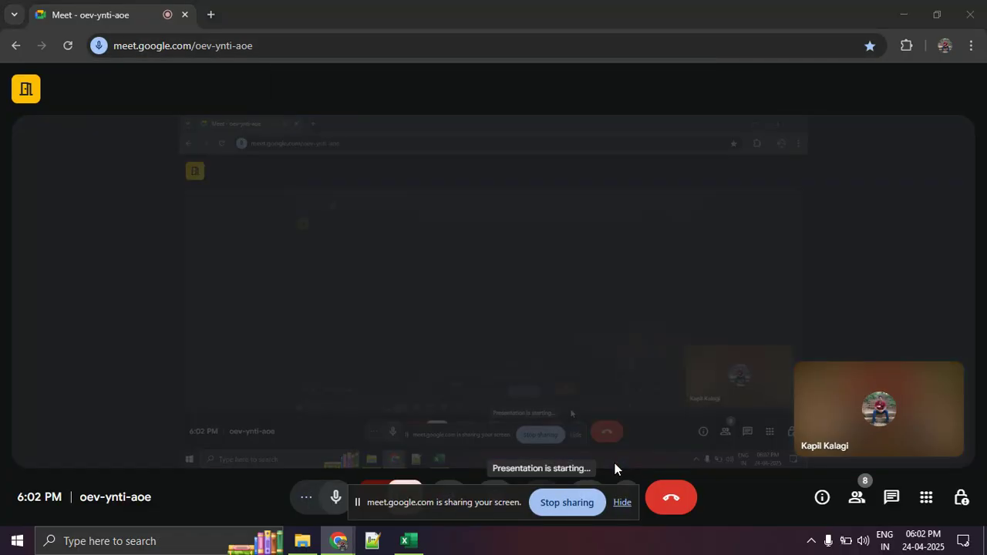
pyautogui.click(630, 507)
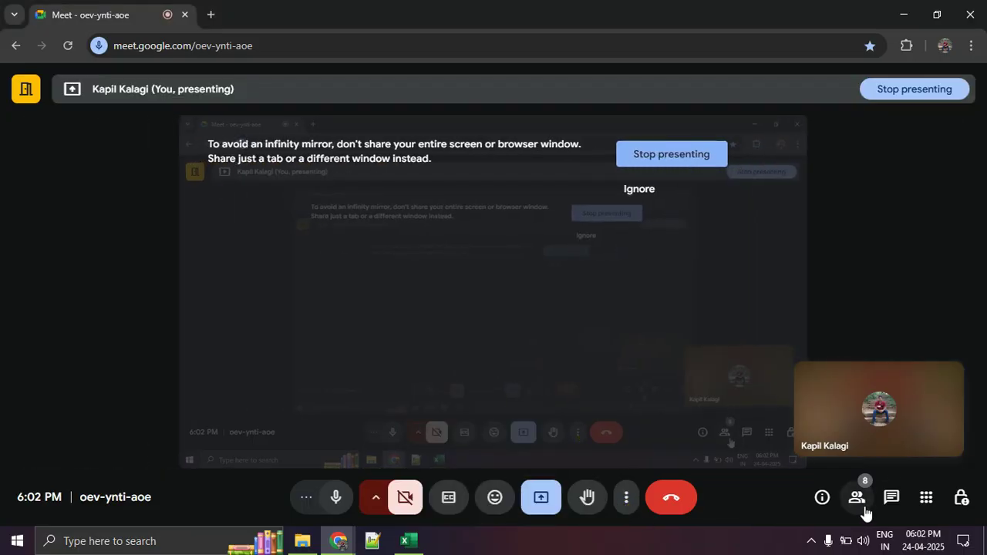
pyautogui.click(863, 503)
pyautogui.click(867, 503)
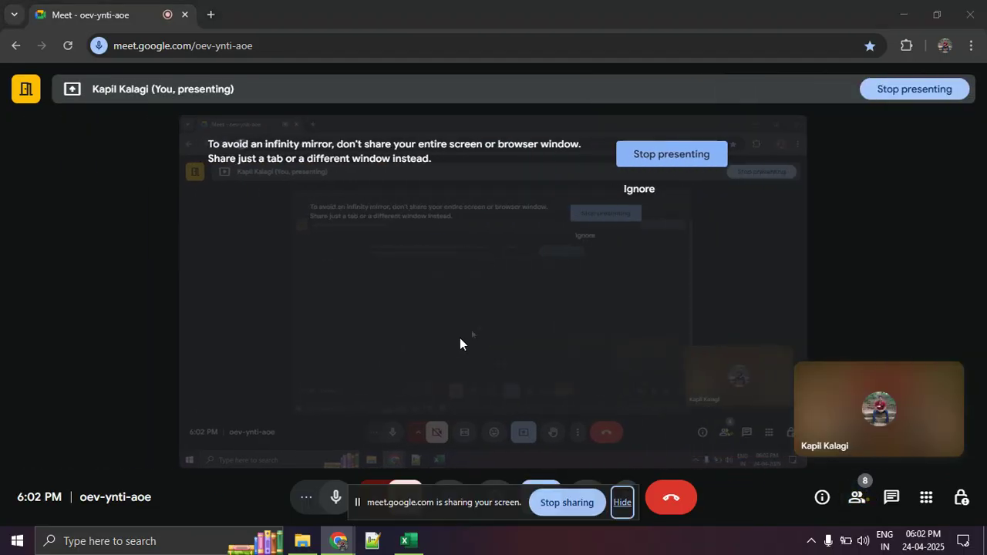
# Switch back to Excel and close the Solver results with the original values restored.
pyautogui.hotkey('alt', 'Tab')
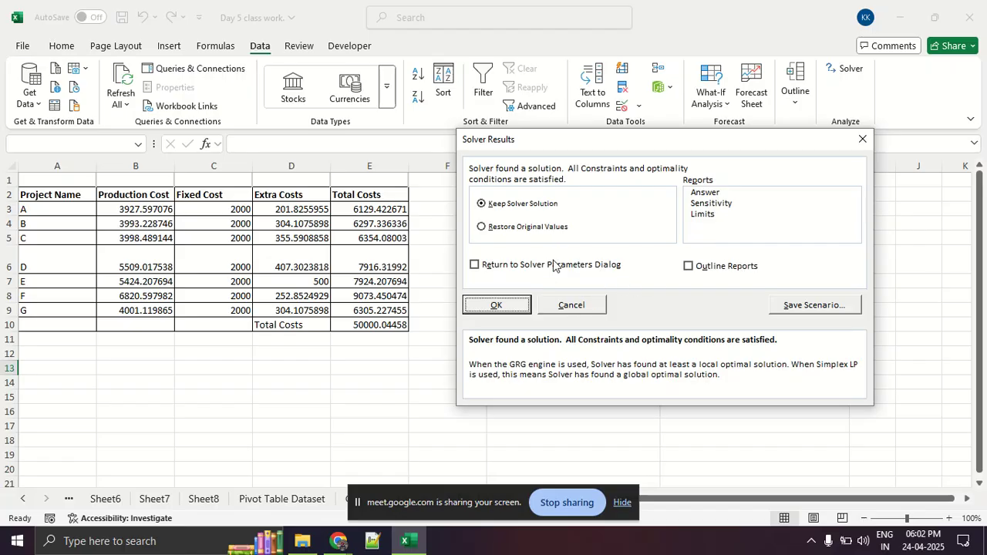
pyautogui.click(546, 229)
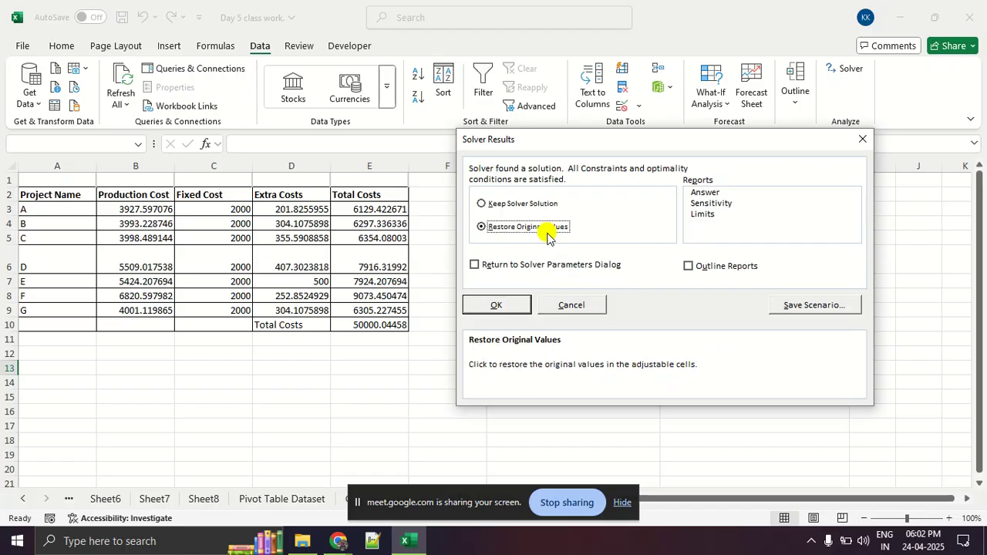
pyautogui.click(498, 306)
pyautogui.click(498, 311)
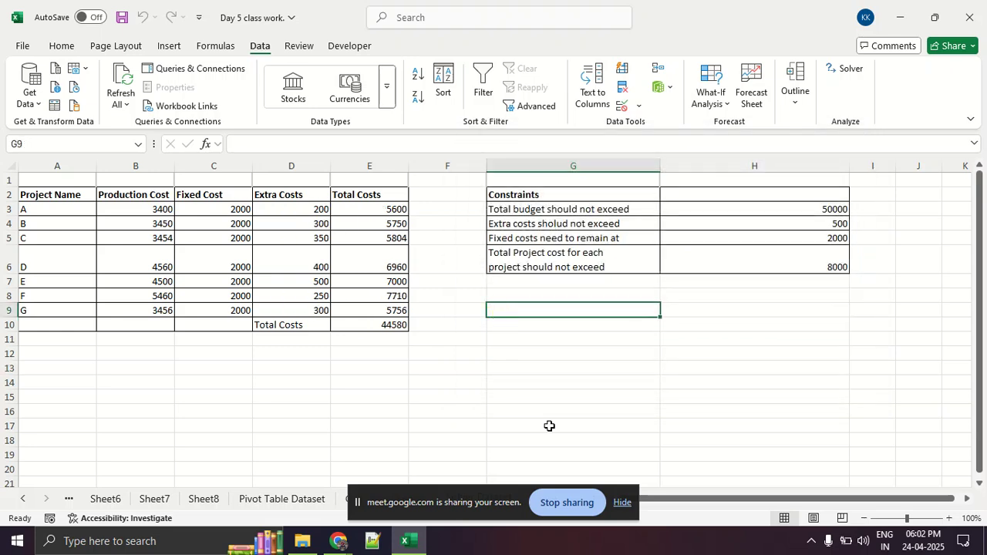
# Switch to the Google Meet call, hide the screen-sharing notice, and return to the Day 5 class work workbook in Excel.
pyautogui.click(625, 509)
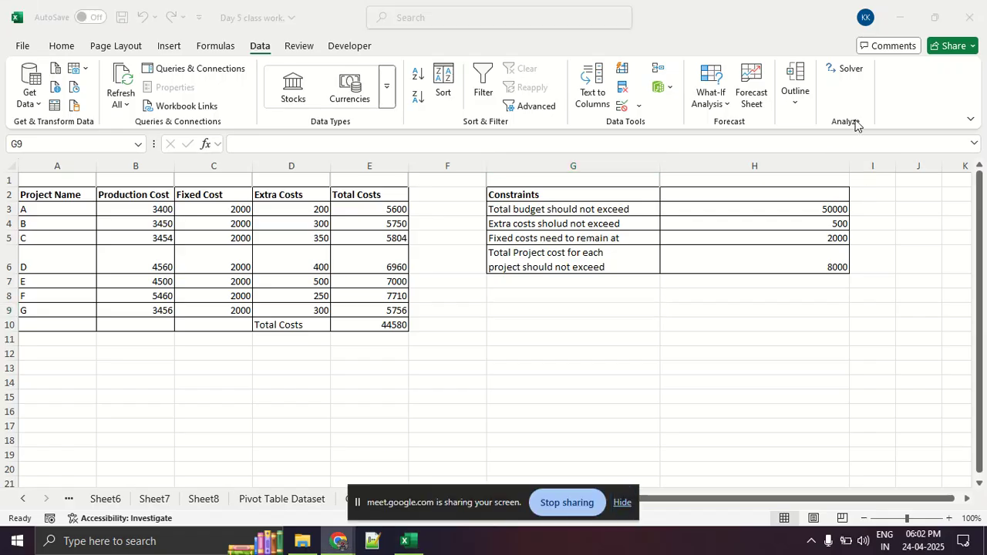
pyautogui.hotkey('alt', 'Tab')
pyautogui.hotkey('alt', 'Tab')
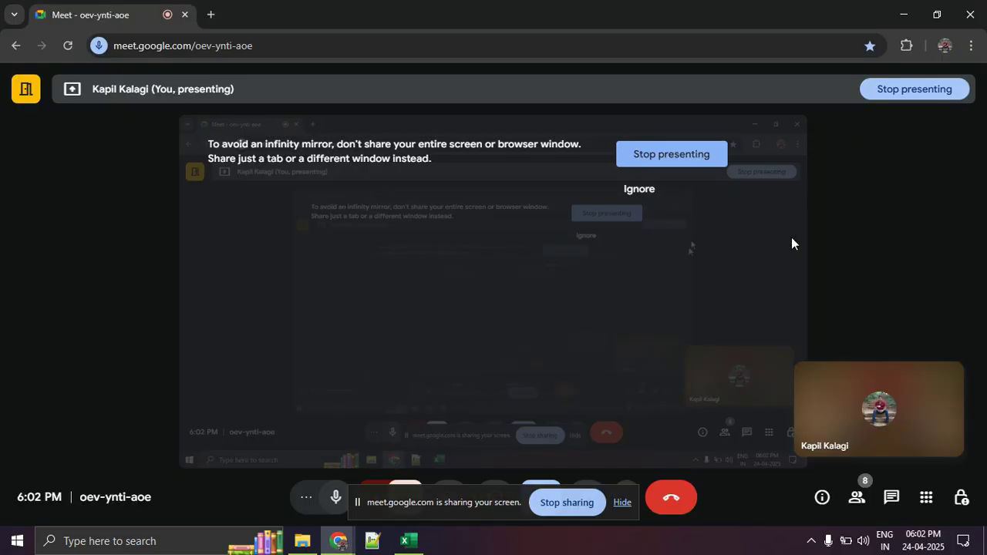
pyautogui.click(628, 503)
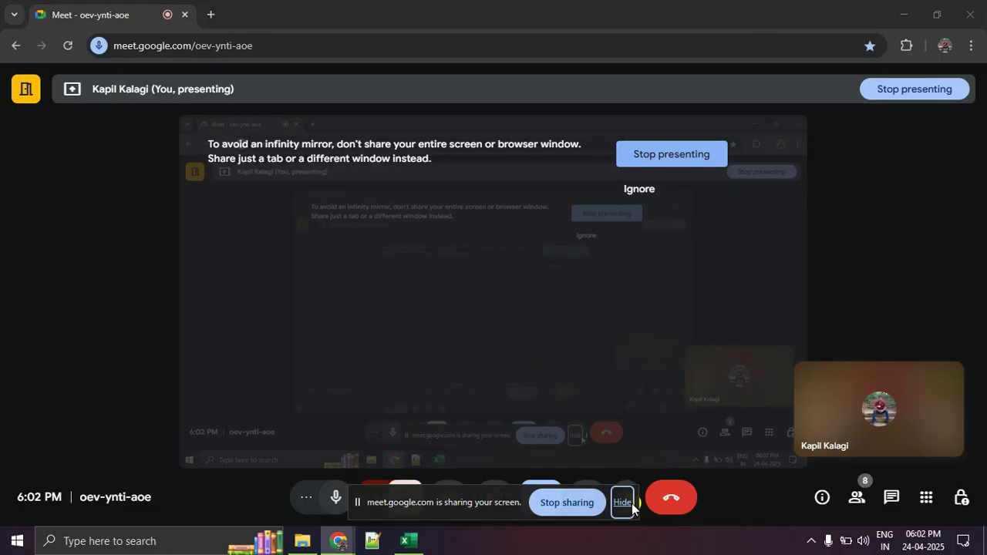
pyautogui.hotkey('alt', 'Tab')
pyautogui.press('Tab')
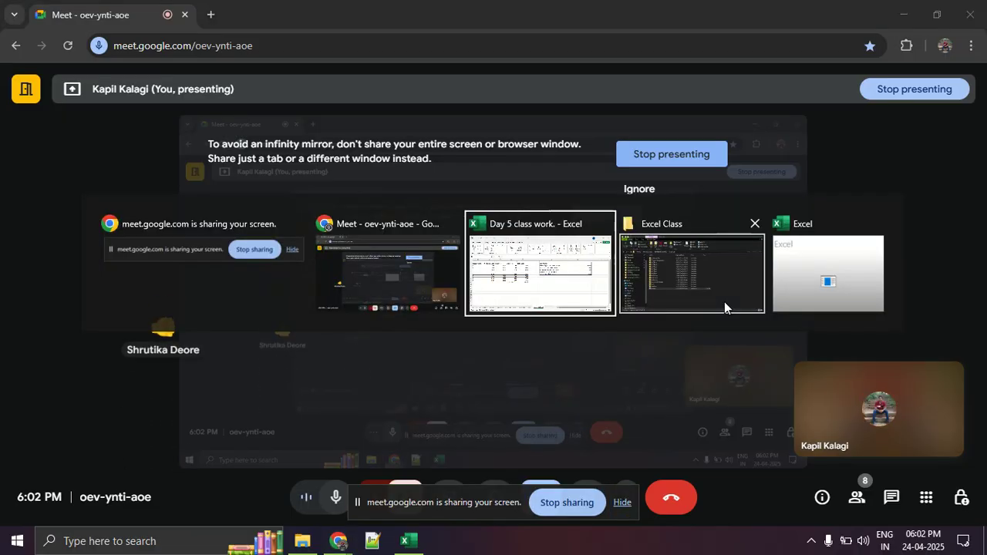
# Reopen Solver and mark its variable cells, constraints, the three cost columns and the fixed-cost constraint value, and clear the markings.
pyautogui.click(846, 68)
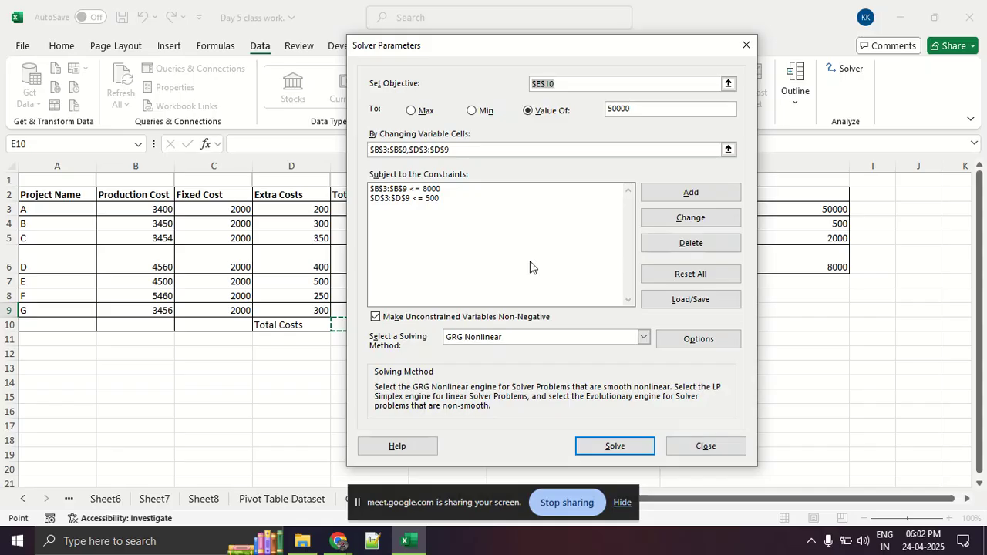
pyautogui.moveTo(467, 165)
pyautogui.mouseDown()
pyautogui.moveTo(360, 171)
pyautogui.moveTo(431, 164)
pyautogui.mouseUp()
pyautogui.moveTo(145, 196)
pyautogui.mouseDown()
pyautogui.moveTo(112, 257)
pyautogui.moveTo(185, 302)
pyautogui.moveTo(160, 215)
pyautogui.moveTo(135, 202)
pyautogui.mouseUp()
pyautogui.moveTo(310, 191)
pyautogui.mouseDown()
pyautogui.moveTo(279, 266)
pyautogui.moveTo(367, 245)
pyautogui.moveTo(299, 187)
pyautogui.mouseUp()
pyautogui.moveTo(219, 139); pyautogui.dragTo(135, 165)
pyautogui.moveTo(361, 141); pyautogui.dragTo(285, 174)
pyautogui.moveTo(199, 182)
pyautogui.mouseDown()
pyautogui.moveTo(229, 179)
pyautogui.moveTo(231, 194)
pyautogui.mouseUp()
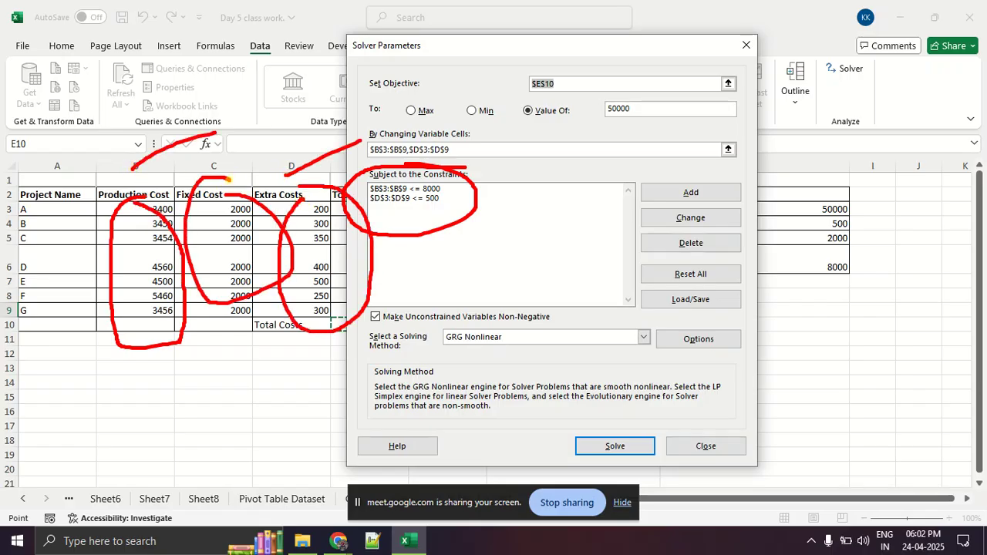
pyautogui.moveTo(883, 232); pyautogui.dragTo(882, 230)
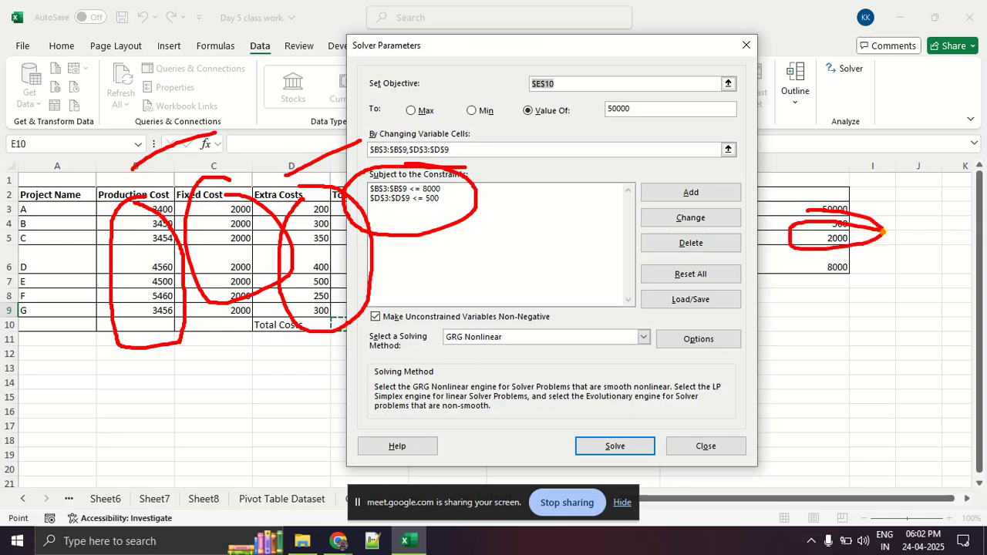
pyautogui.press('Escape')
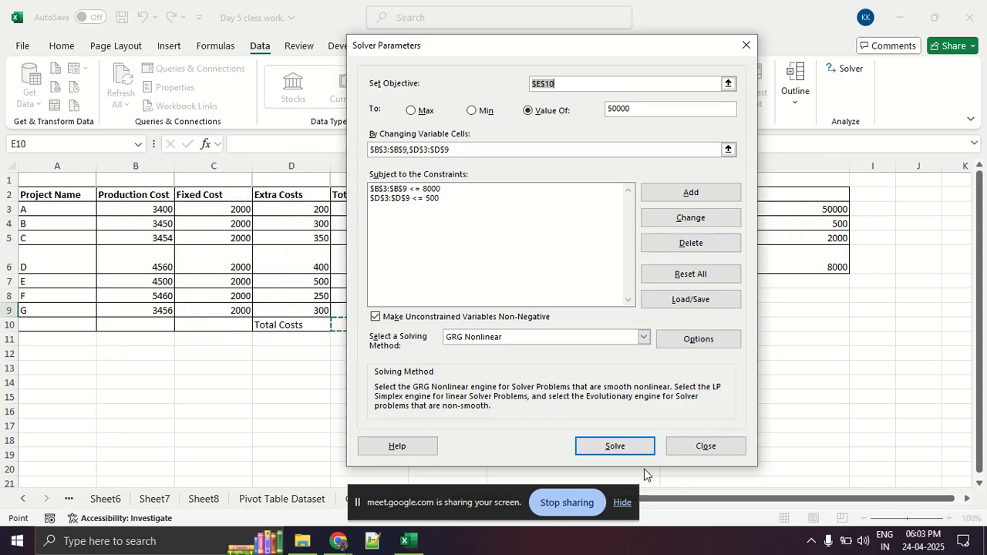
# Solve the model and move the Solver results aside to examine the solved project costs.
pyautogui.click(635, 447)
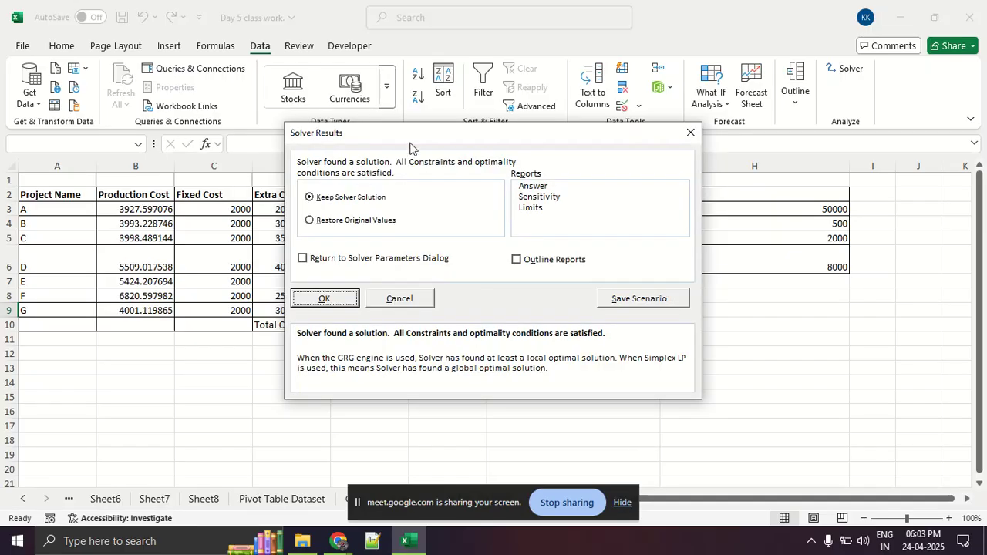
pyautogui.moveTo(403, 134); pyautogui.dragTo(608, 136)
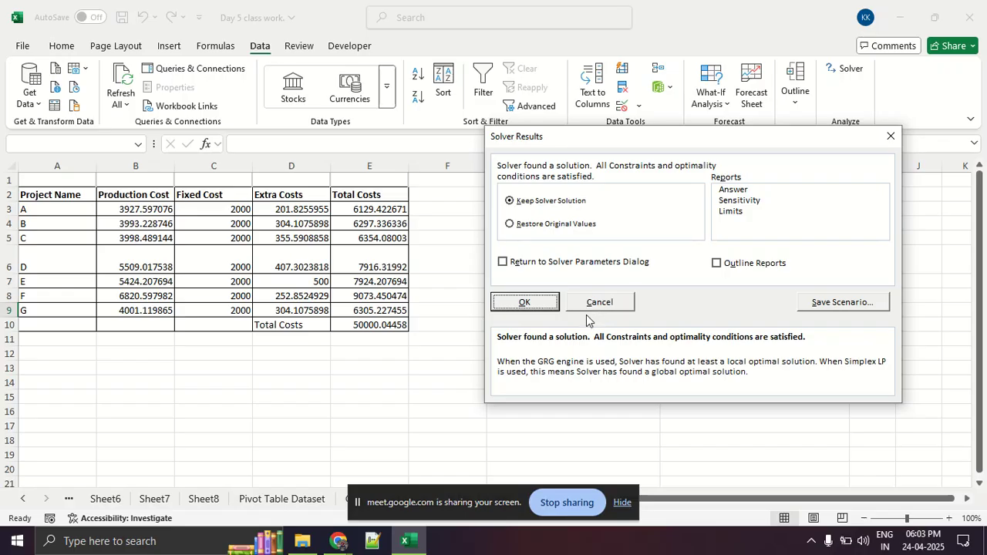
# Check the Google Meet call, hide its sharing notice, and switch back to the Solver results in Excel.
pyautogui.click(339, 542)
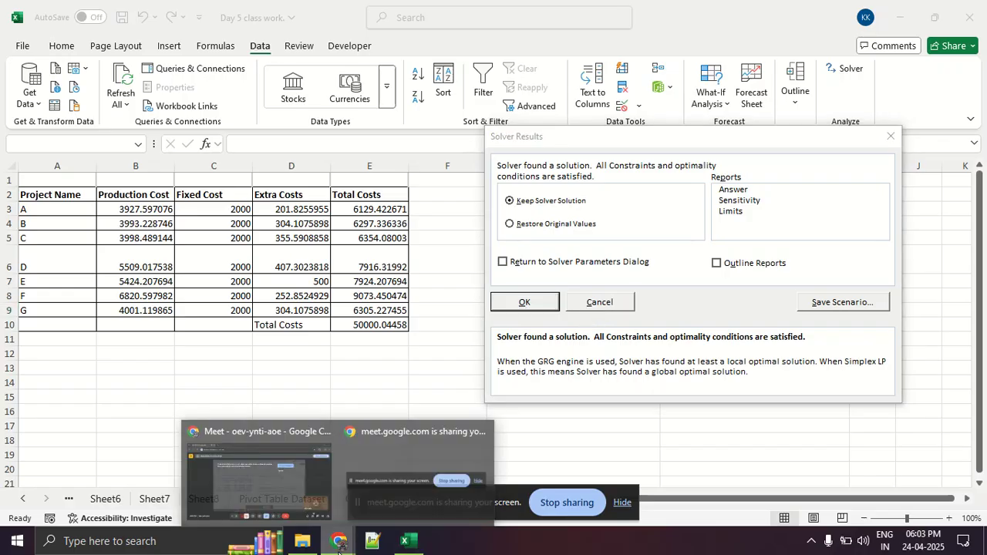
pyautogui.click(318, 493)
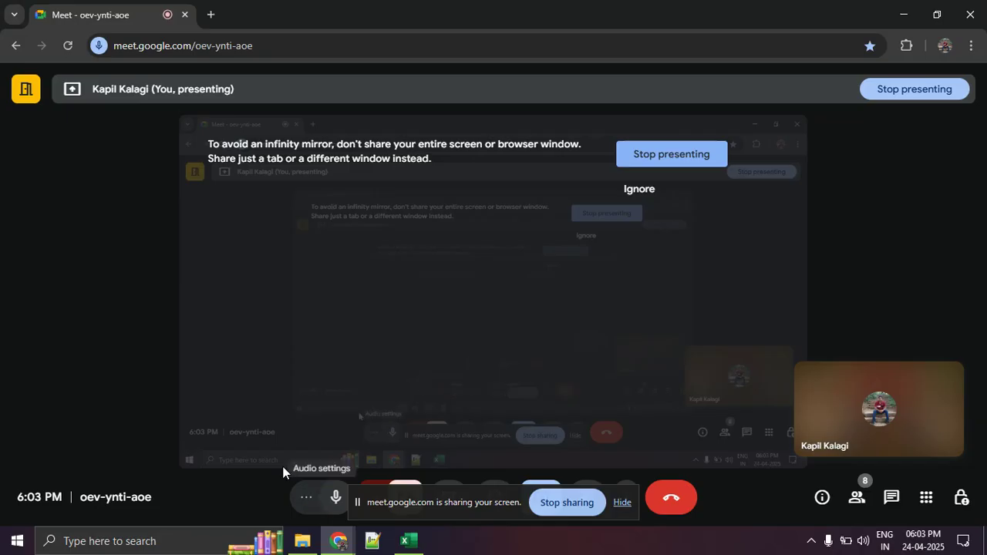
pyautogui.click(624, 505)
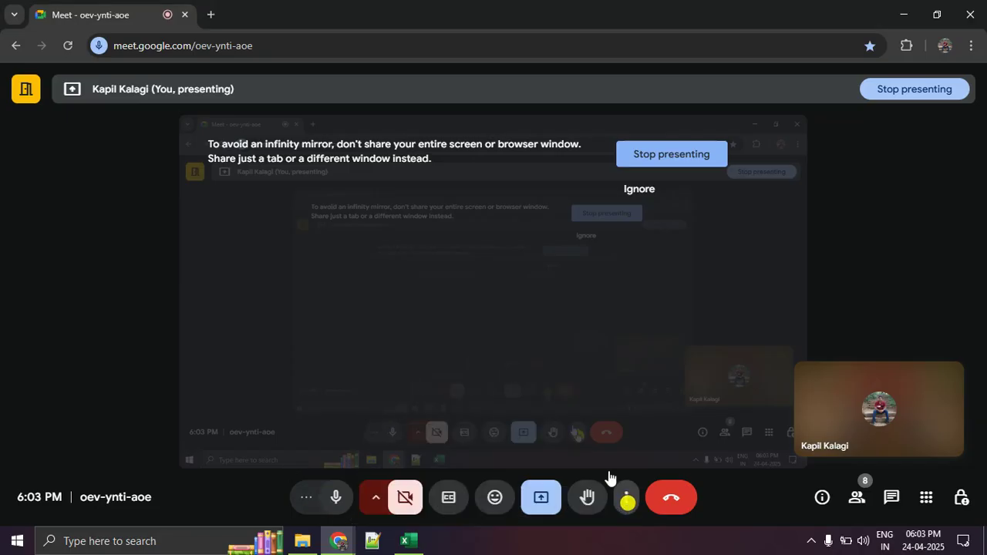
pyautogui.hotkey('alt', 'Tab')
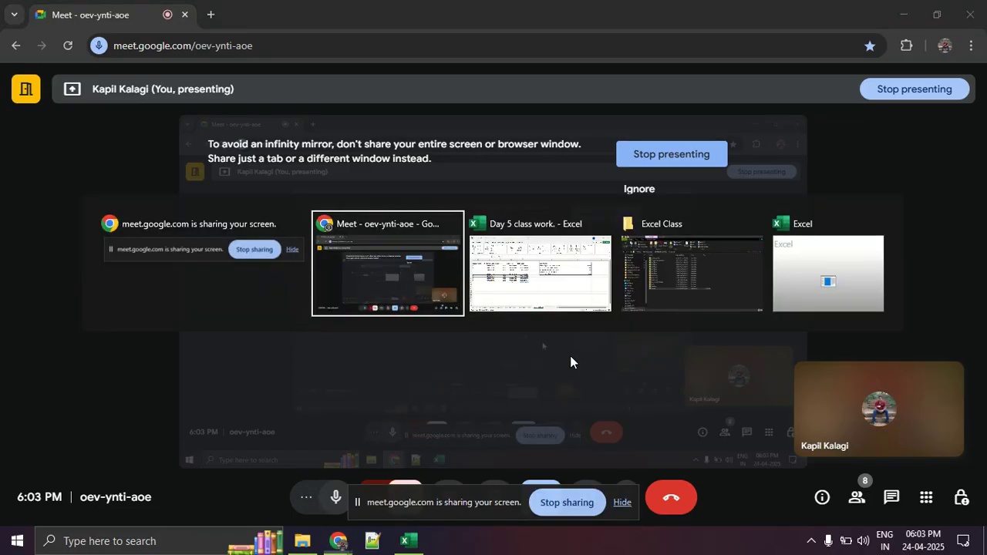
pyautogui.press('Tab')
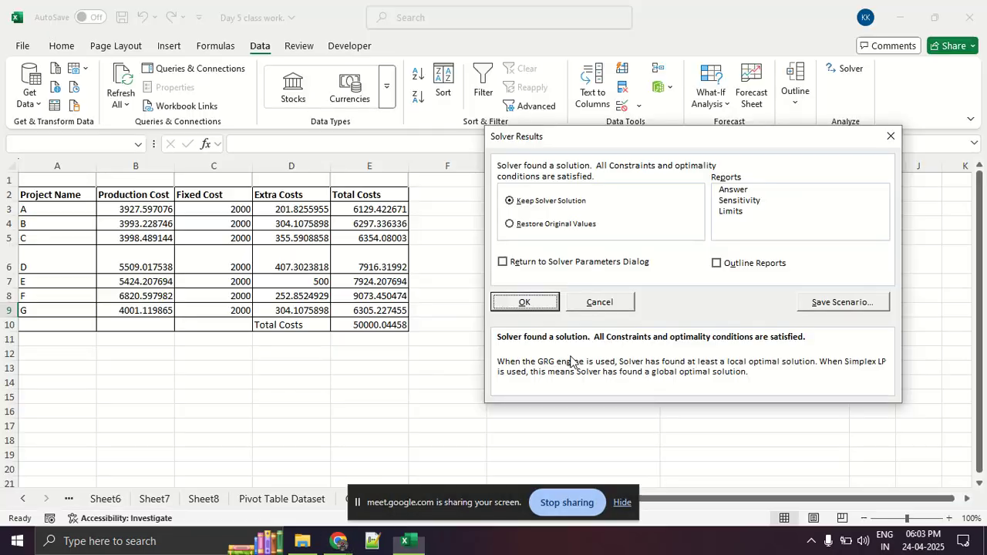
# Close the Solver results with Restore Original Values and hide the sharing notice over the sheet tabs.
pyautogui.click(550, 225)
pyautogui.click(537, 303)
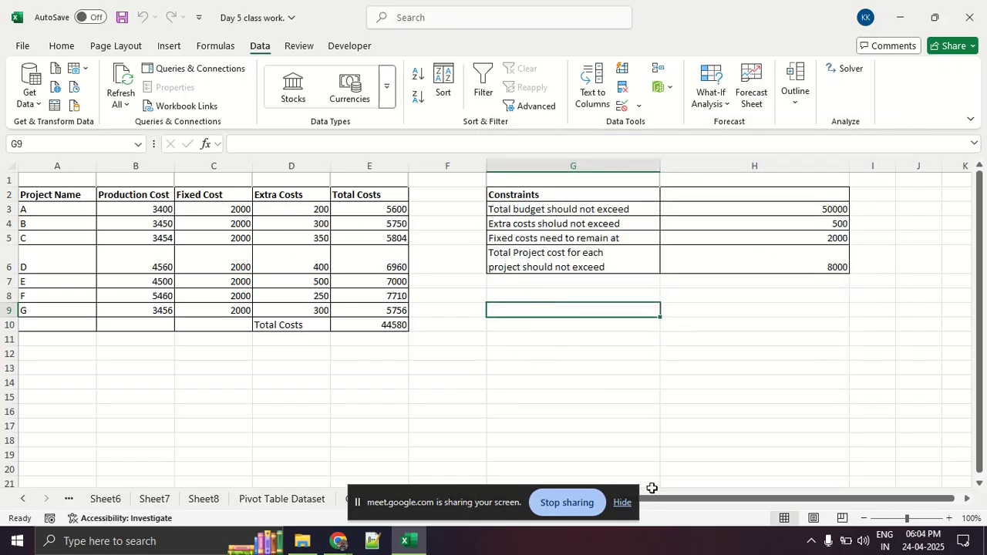
pyautogui.click(623, 503)
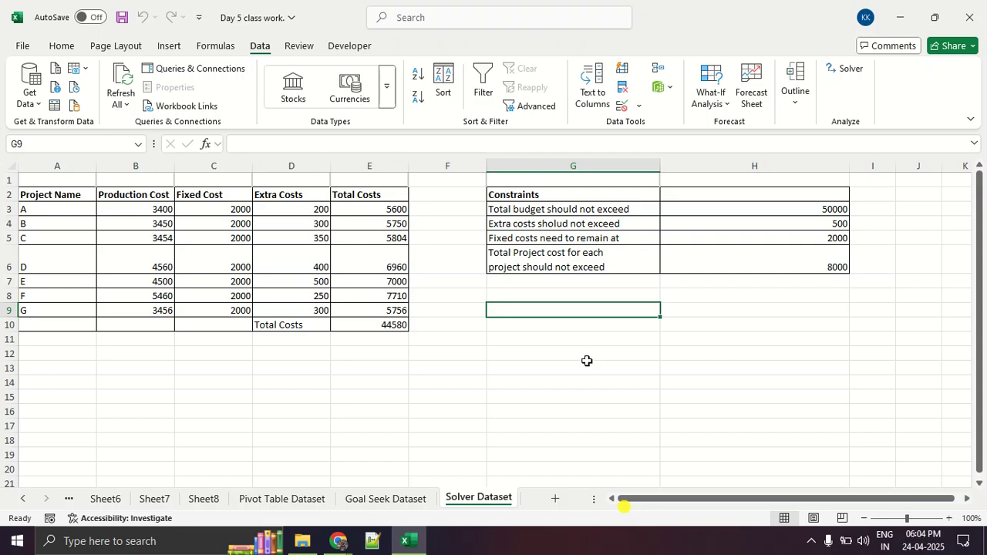
# Reopen Solver, remove the extra costs range from the changing variable cells, and reselect D3:D9 after B3:B9.
pyautogui.click(847, 77)
pyautogui.click(457, 148)
pyautogui.press('BackSpace')
pyautogui.press('BackSpace')
pyautogui.press('BackSpace')
pyautogui.press('BackSpace')
pyautogui.press('BackSpace')
pyautogui.press('BackSpace')
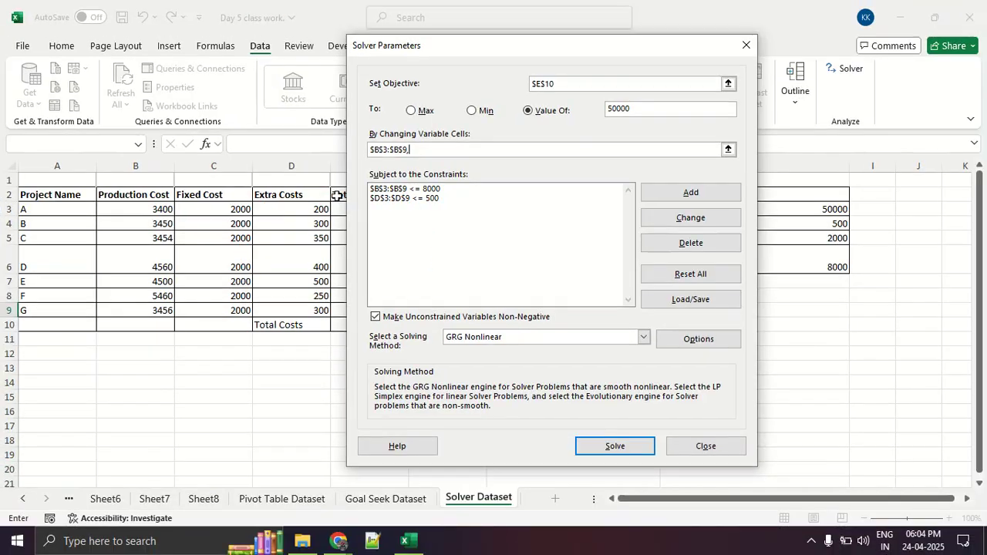
pyautogui.moveTo(313, 205); pyautogui.dragTo(311, 304)
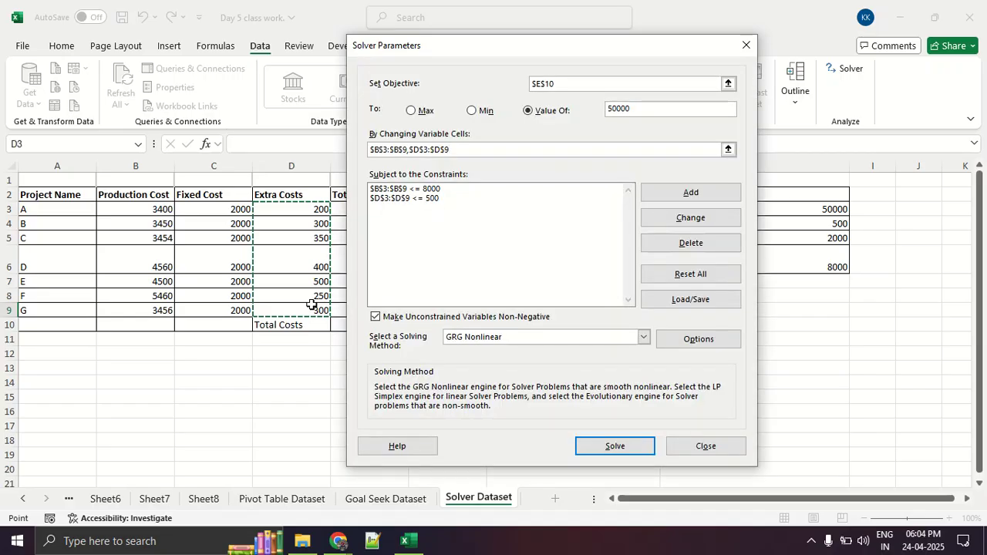
# Re-enter the extra costs range in the changing variable cells by extending it down from D3, correcting it to D3:D9.
pyautogui.press('BackSpace')
pyautogui.press('BackSpace')
pyautogui.press('BackSpace')
pyautogui.press('BackSpace')
pyautogui.press('BackSpace')
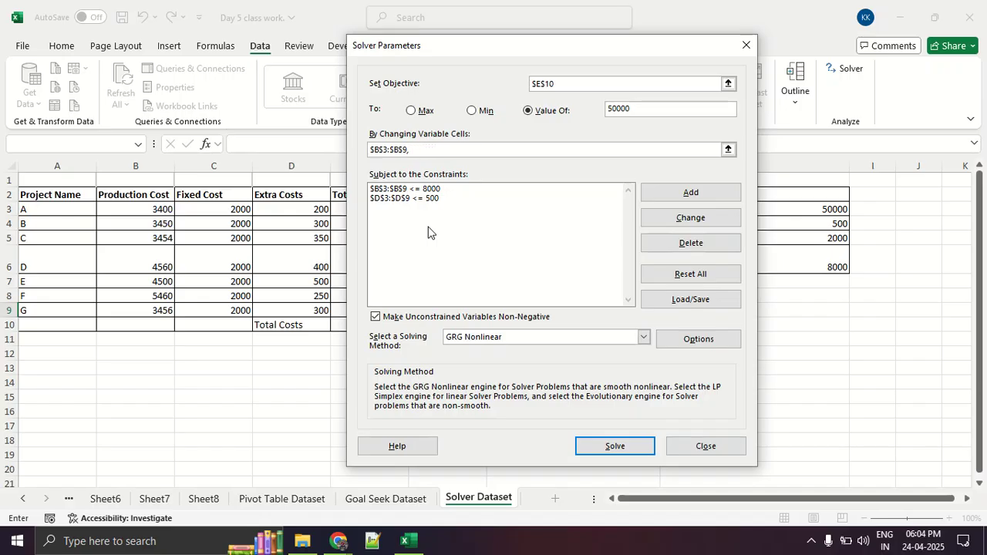
pyautogui.click(293, 210)
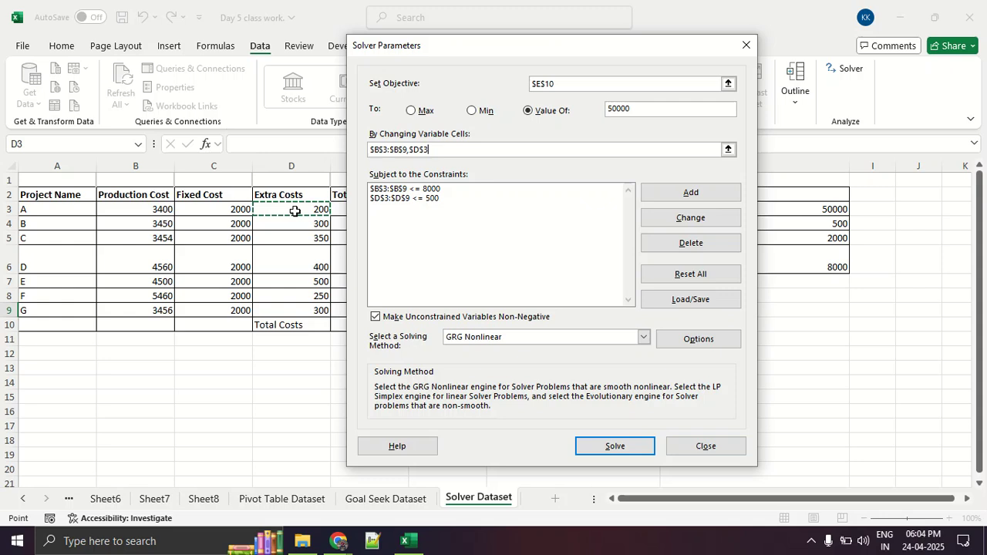
pyautogui.hotkey('ctrl', 'shift', 'Down')
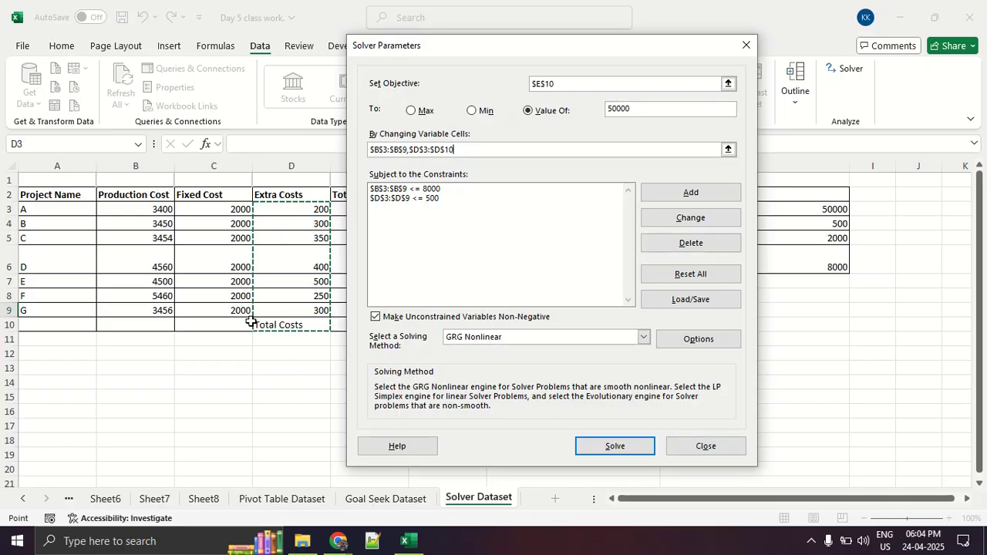
pyautogui.press('BackSpace')
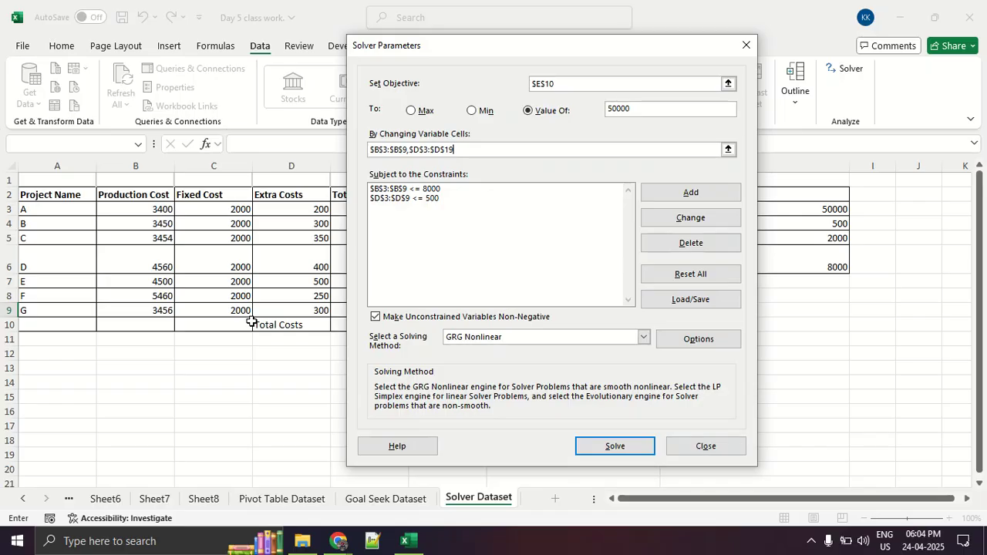
pyautogui.press('BackSpace')
pyautogui.press('BackSpace')
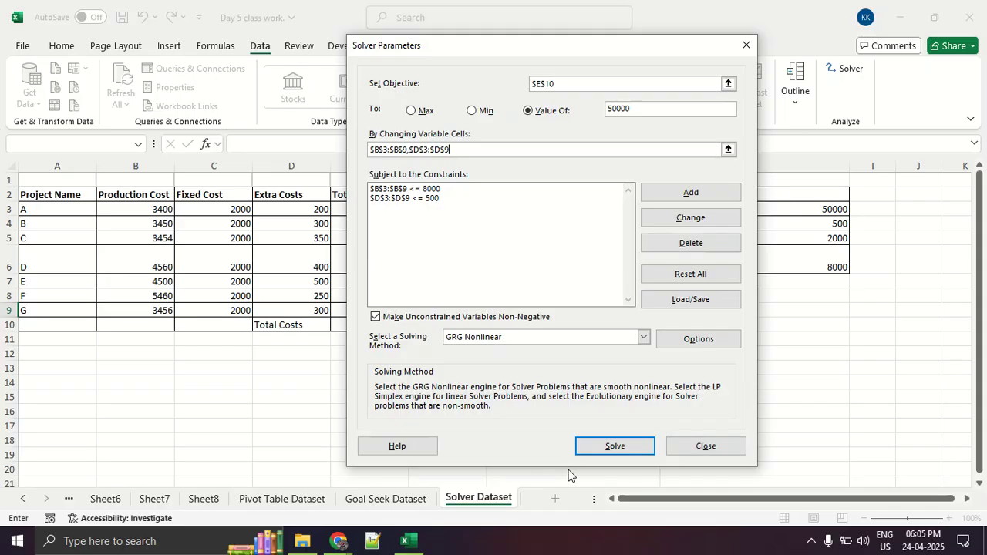
# Run Solver again and dismiss the results without keeping the solution.
pyautogui.click(595, 447)
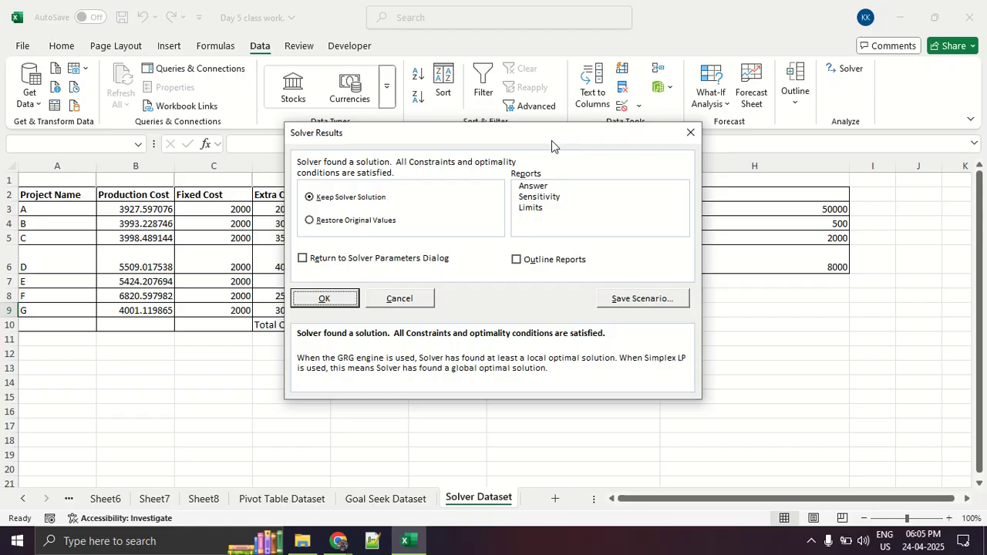
pyautogui.click(690, 133)
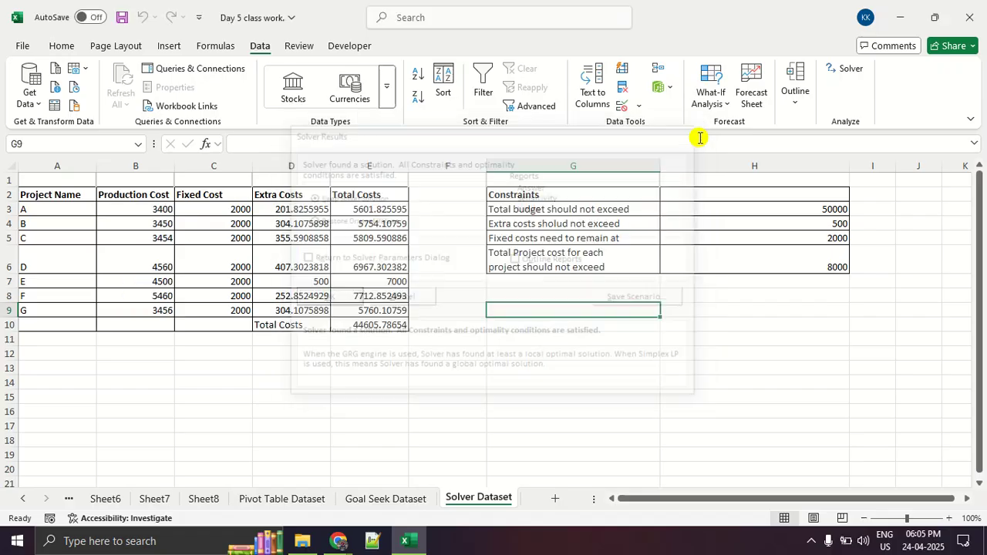
# Look through the What-If Analysis tools, opening Goal Seek and Scenario Manager.
pyautogui.click(715, 99)
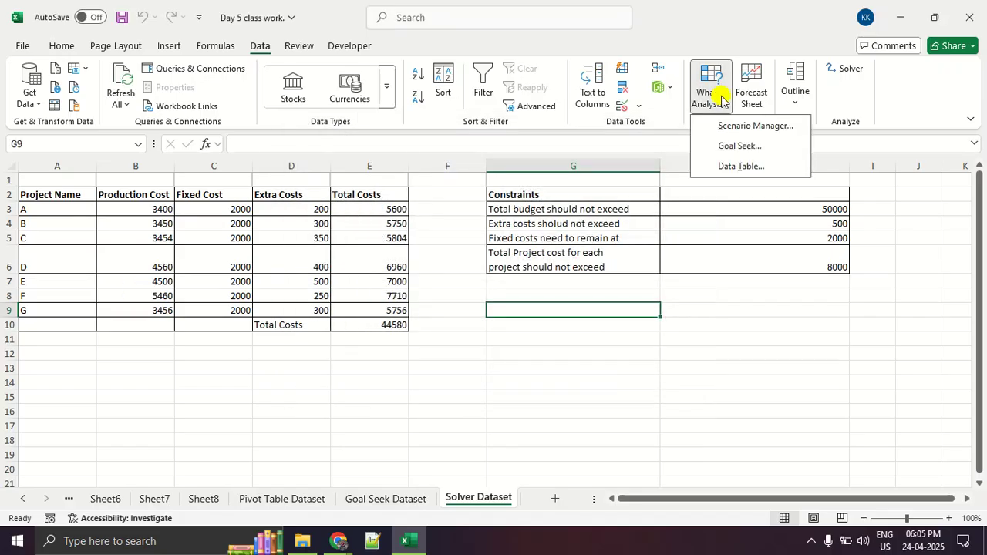
pyautogui.click(723, 144)
pyautogui.click(710, 97)
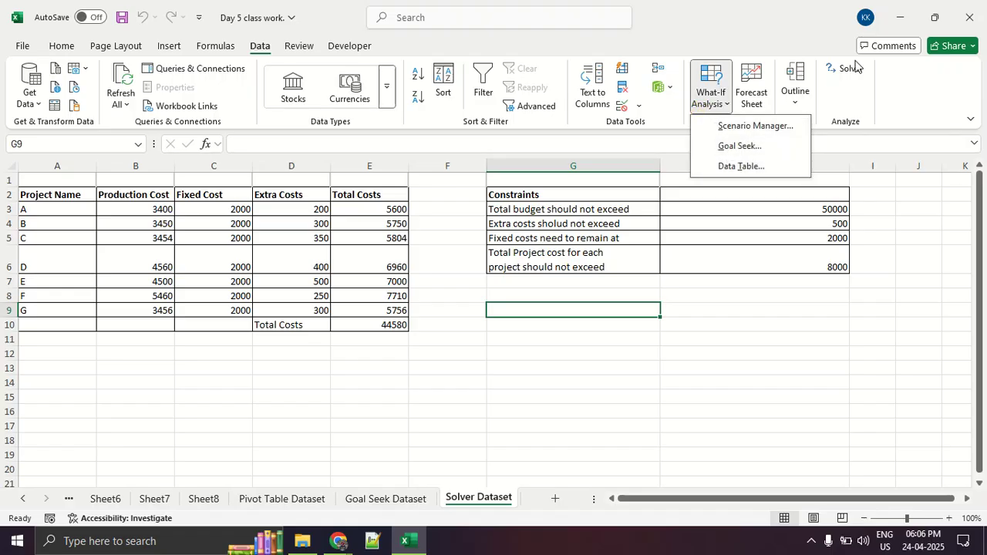
pyautogui.click(767, 126)
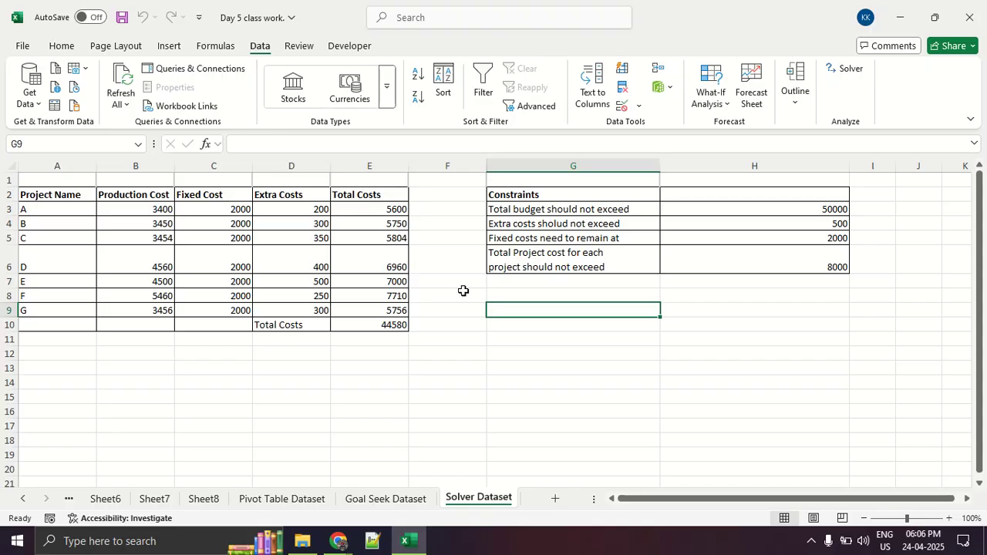
# Close the workbook without saving and reopen Day 5 class work from the DA9 Batch folder in File Explorer.
pyautogui.click(969, 17)
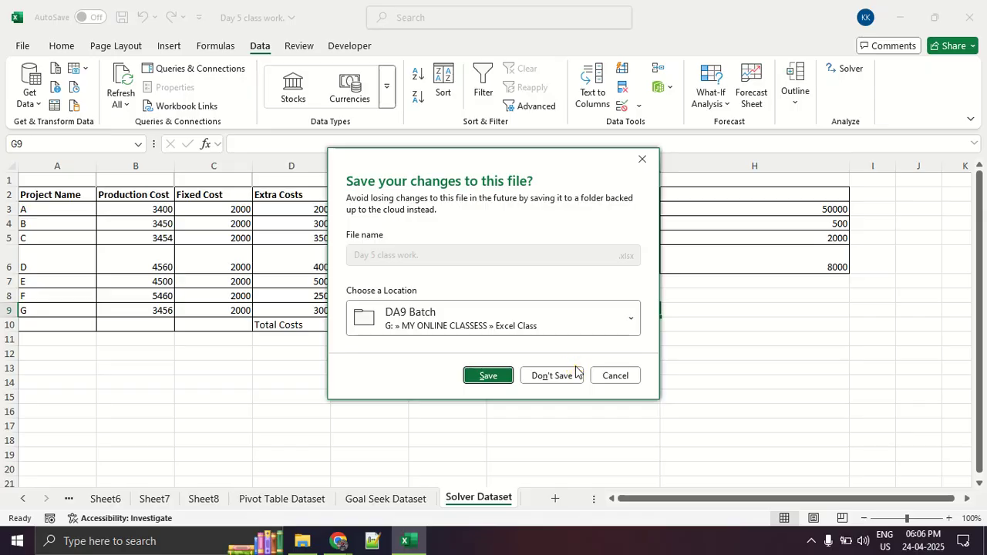
pyautogui.click(552, 376)
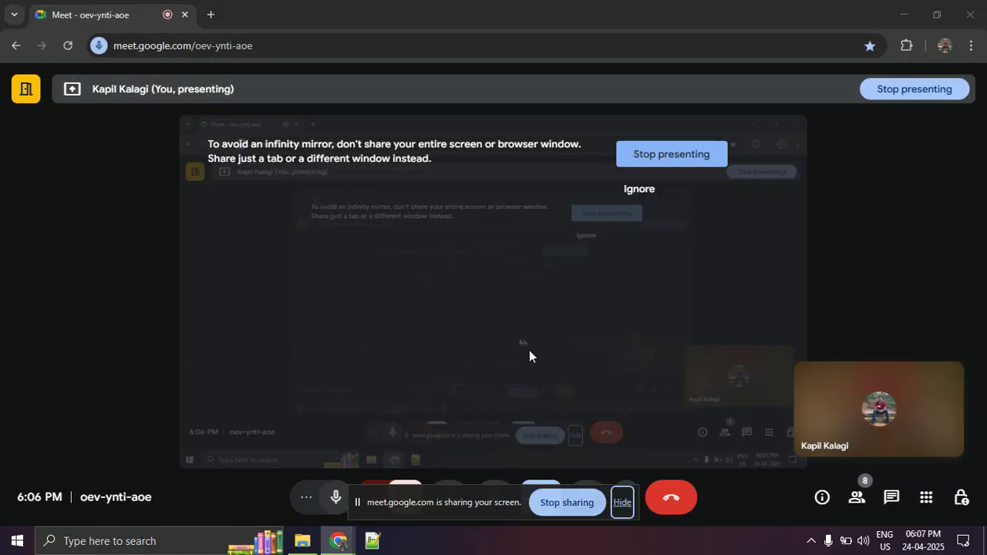
pyautogui.click(302, 536)
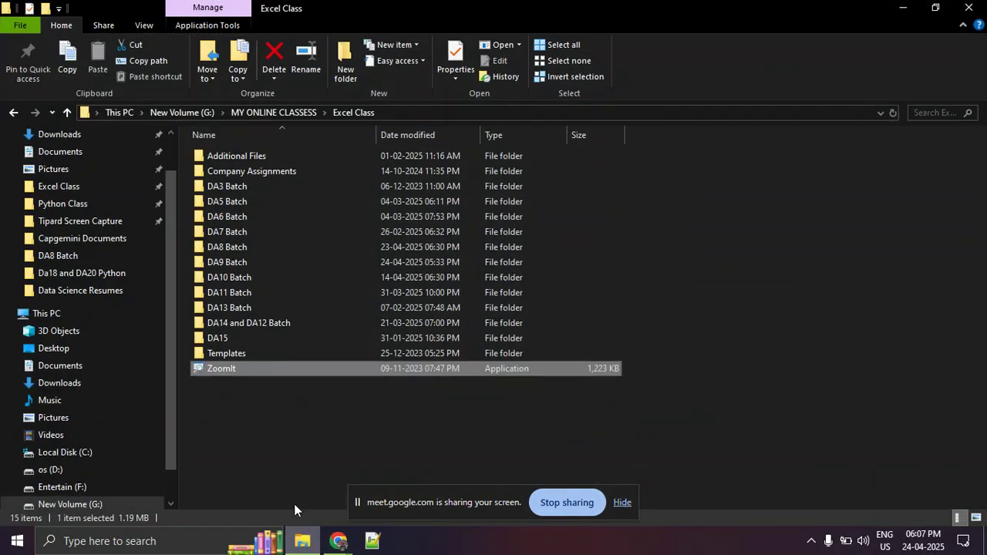
pyautogui.click(248, 421)
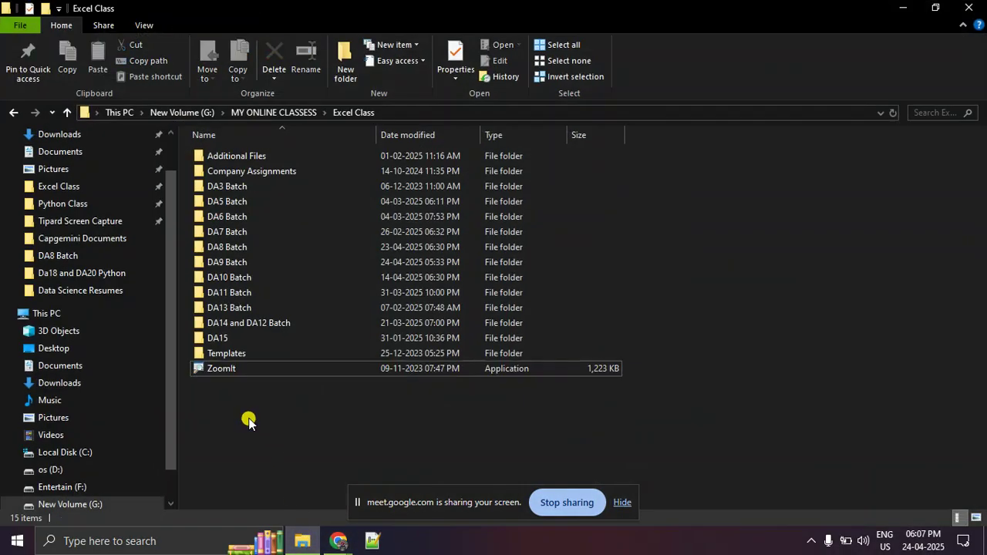
pyautogui.click(265, 269)
pyautogui.doubleClick(270, 268)
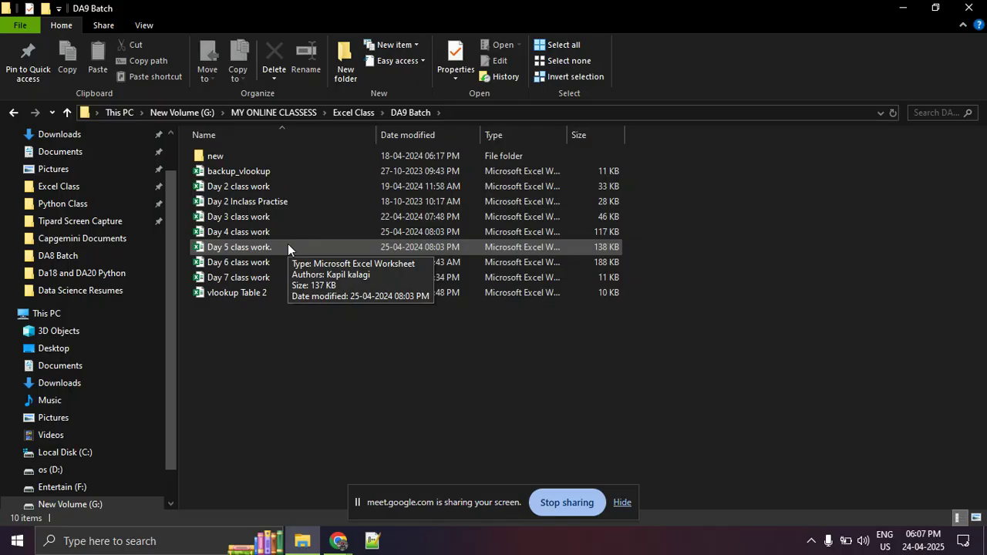
pyautogui.doubleClick(287, 247)
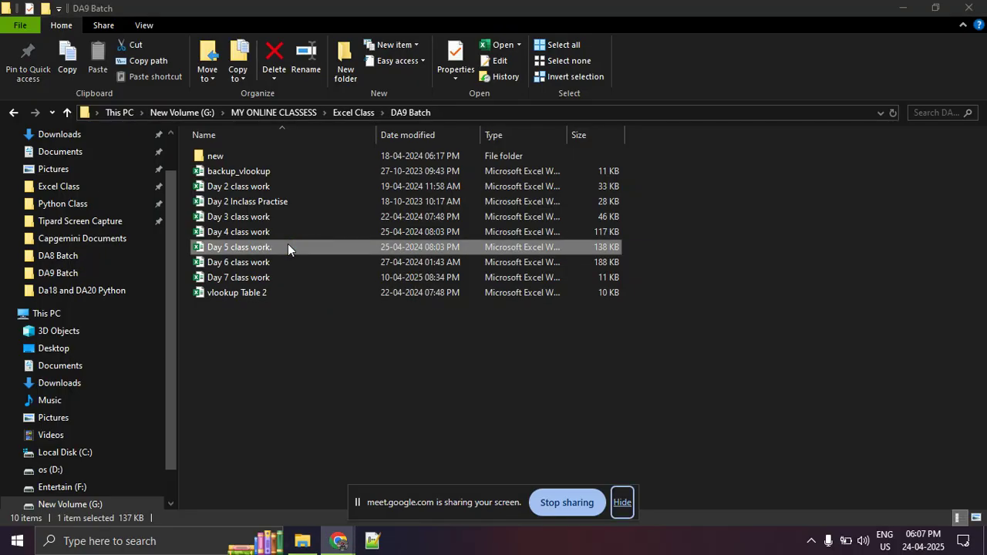
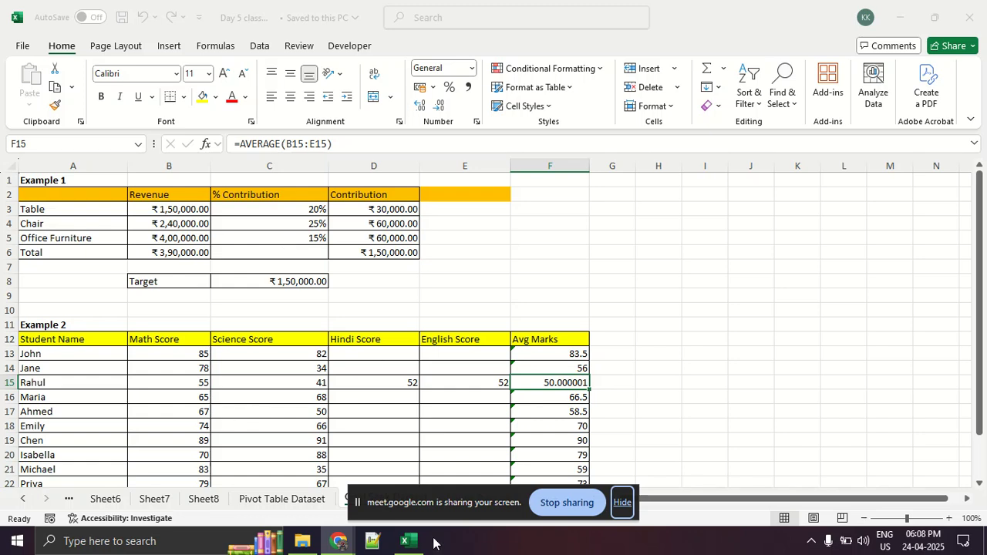
# Close the Day 5 workbook, open Day 6 class work from the DA9 Batch folder and show its Scanario Manager sheet.
pyautogui.click(622, 502)
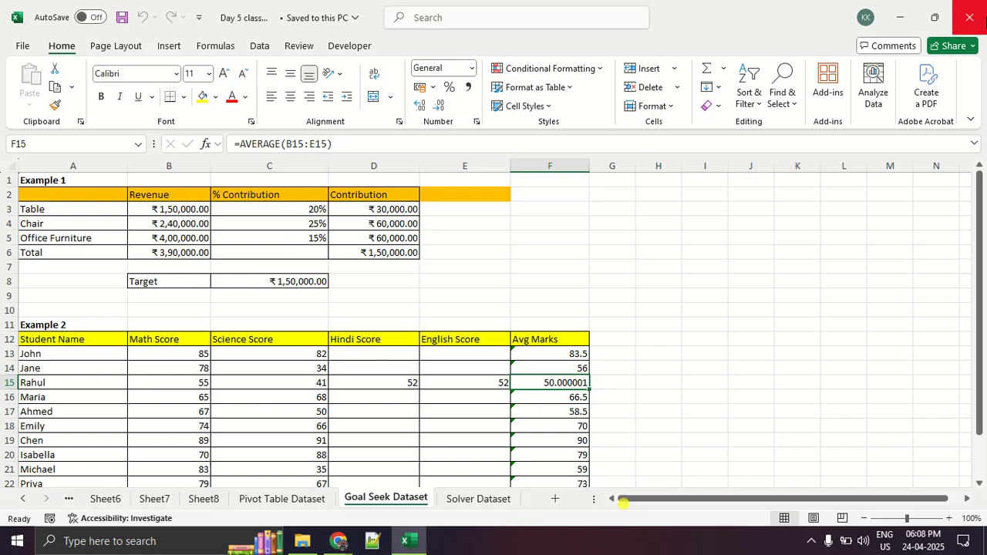
pyautogui.click(970, 17)
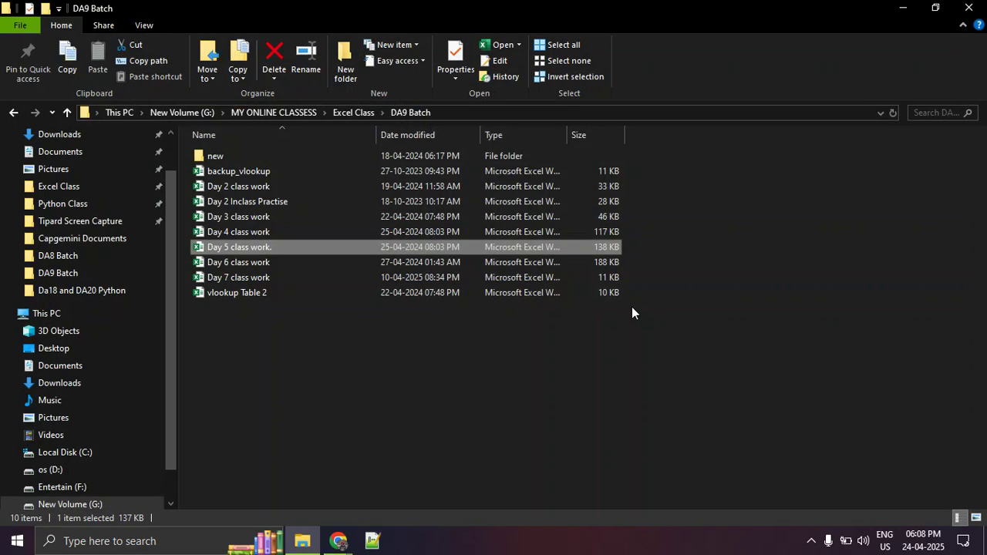
pyautogui.click(305, 263)
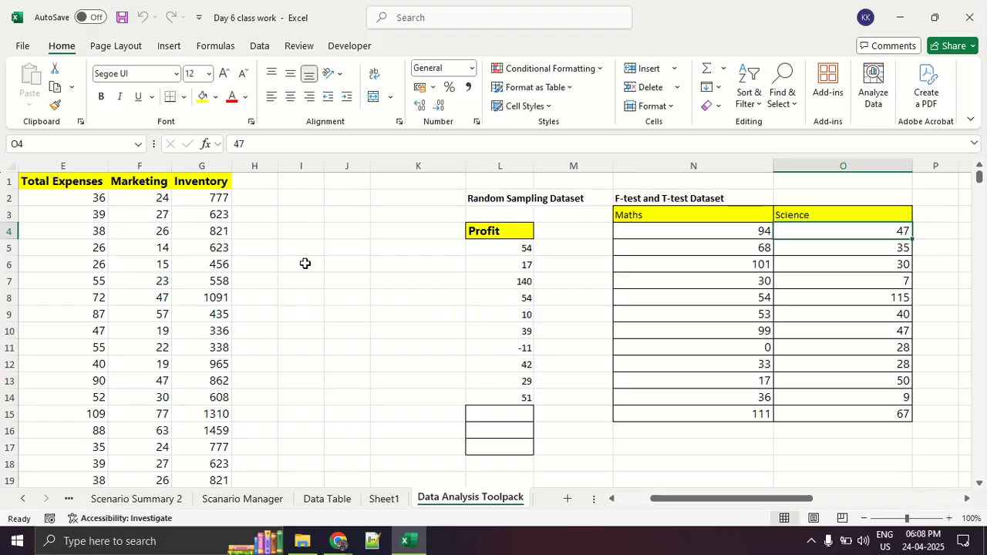
pyautogui.click(276, 503)
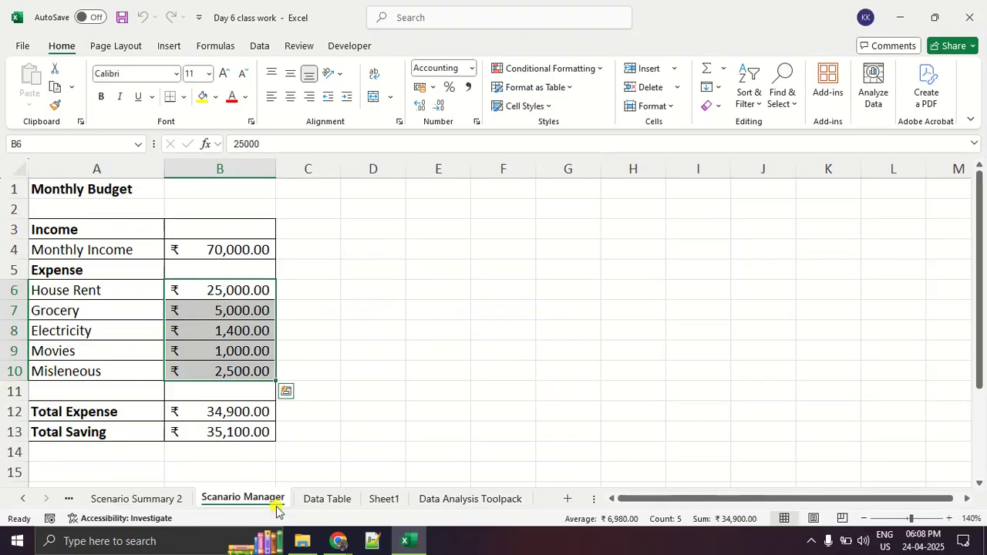
pyautogui.click(247, 321)
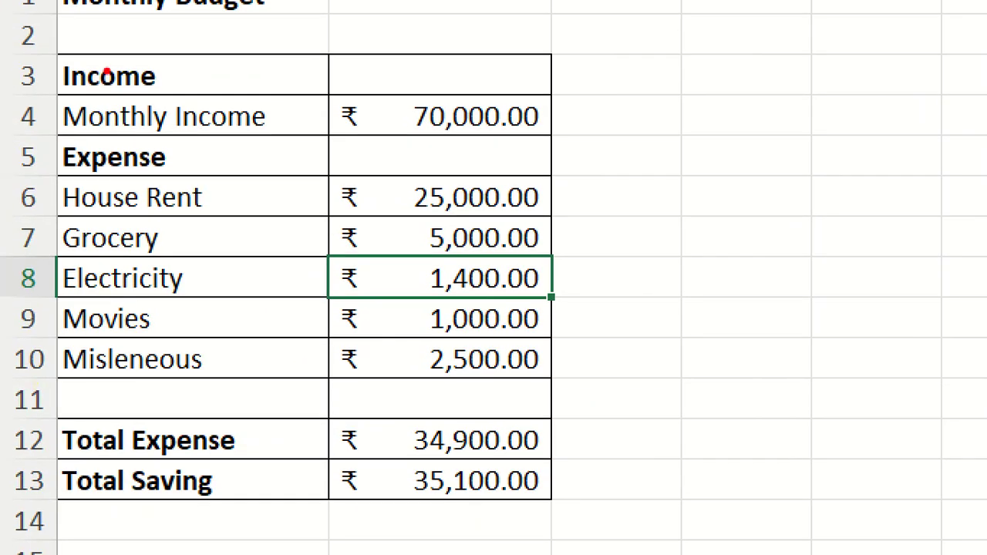
# Mark the monthly income and each expense label from House Rent to Misleneous on the zoomed budget table.
pyautogui.moveTo(57, 136); pyautogui.dragTo(257, 139)
pyautogui.moveTo(352, 131); pyautogui.dragTo(649, 151)
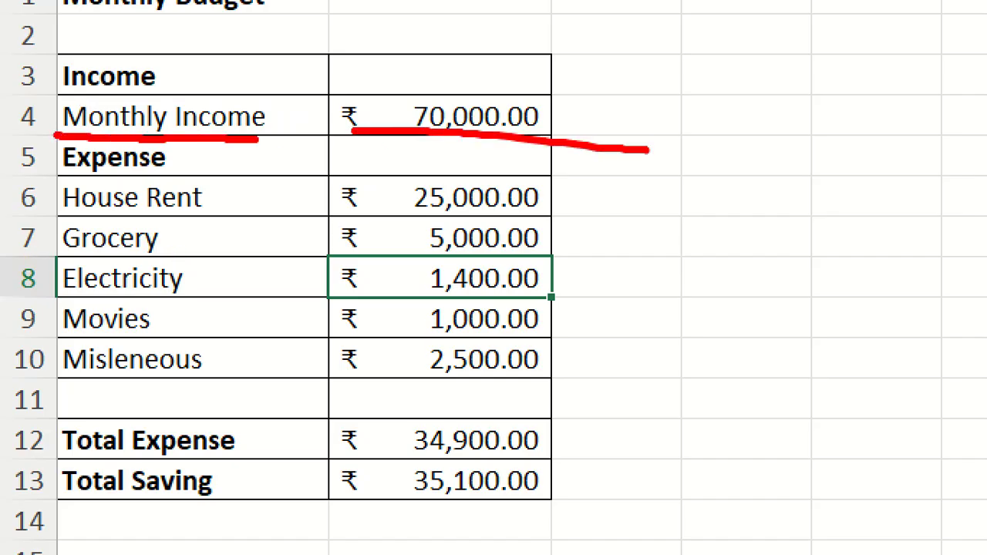
pyautogui.moveTo(17, 174); pyautogui.dragTo(185, 173)
pyautogui.moveTo(48, 78); pyautogui.dragTo(62, 66)
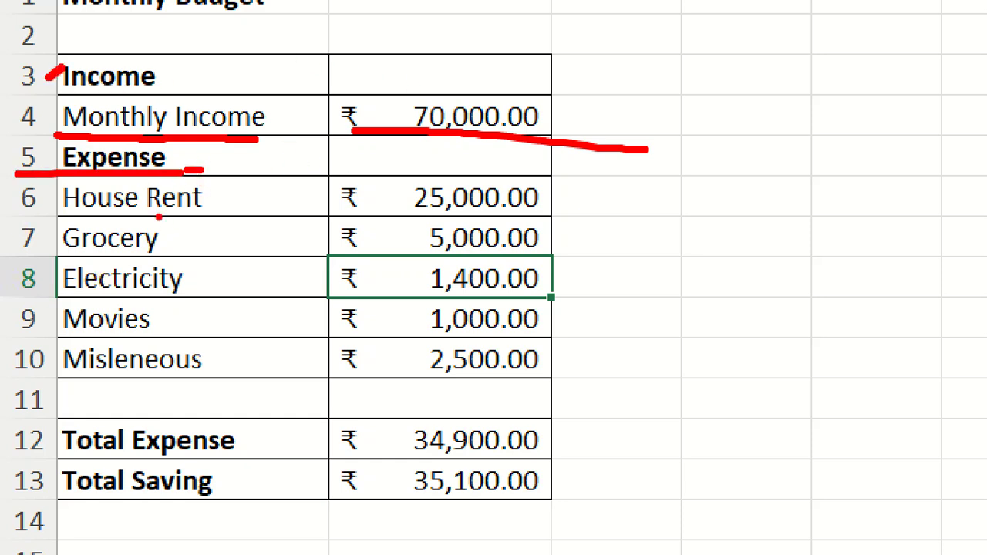
pyautogui.moveTo(240, 198); pyautogui.dragTo(269, 182)
pyautogui.moveTo(196, 240); pyautogui.dragTo(239, 226)
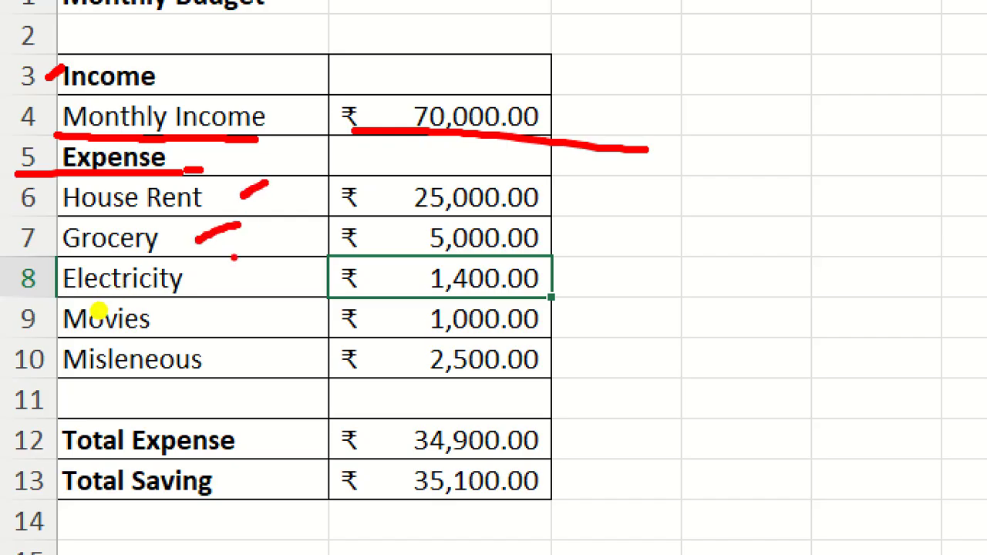
pyautogui.moveTo(225, 283); pyautogui.dragTo(273, 246)
pyautogui.moveTo(228, 314); pyautogui.dragTo(261, 302)
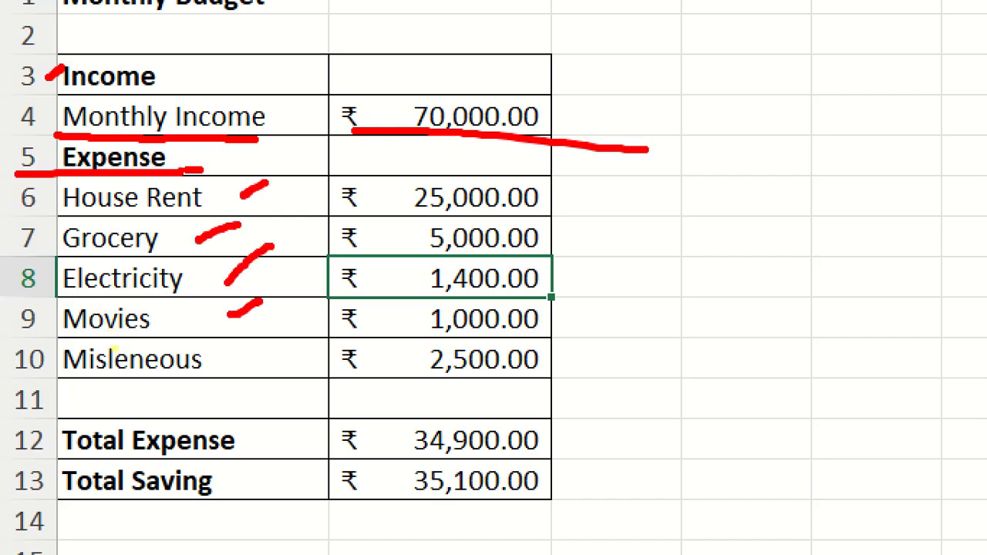
pyautogui.moveTo(207, 176); pyautogui.dragTo(219, 324)
pyautogui.moveTo(253, 352)
pyautogui.mouseDown()
pyautogui.moveTo(67, 341)
pyautogui.moveTo(256, 356)
pyautogui.moveTo(164, 344)
pyautogui.mouseUp()
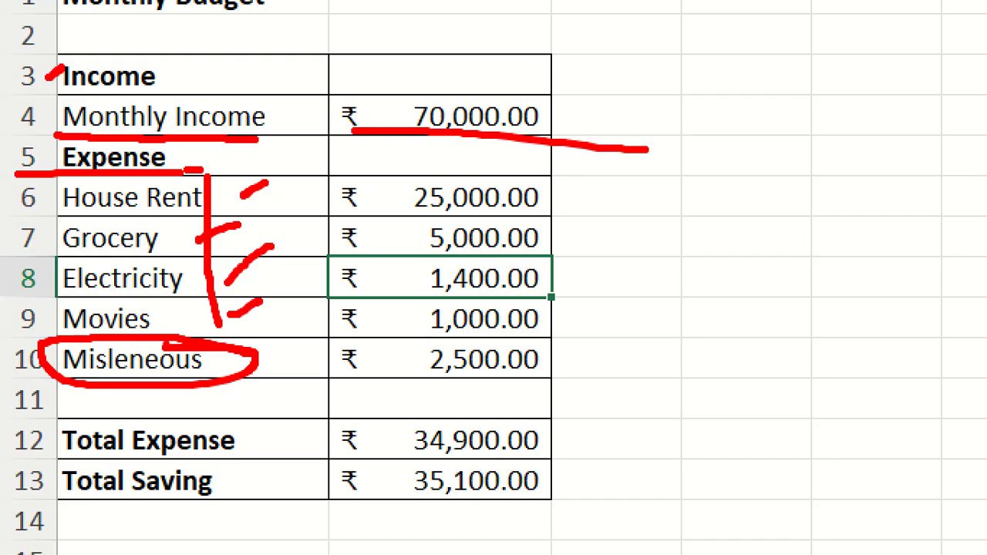
# Circle the total expense and income, link them with an arrow, underline Total Saving, and clear the markings.
pyautogui.moveTo(373, 175); pyautogui.dragTo(348, 219)
pyautogui.moveTo(358, 284); pyautogui.dragTo(380, 273)
pyautogui.moveTo(364, 342); pyautogui.dragTo(410, 333)
pyautogui.moveTo(216, 428)
pyautogui.mouseDown()
pyautogui.moveTo(50, 434)
pyautogui.moveTo(408, 447)
pyautogui.moveTo(552, 418)
pyautogui.moveTo(186, 413)
pyautogui.mouseUp()
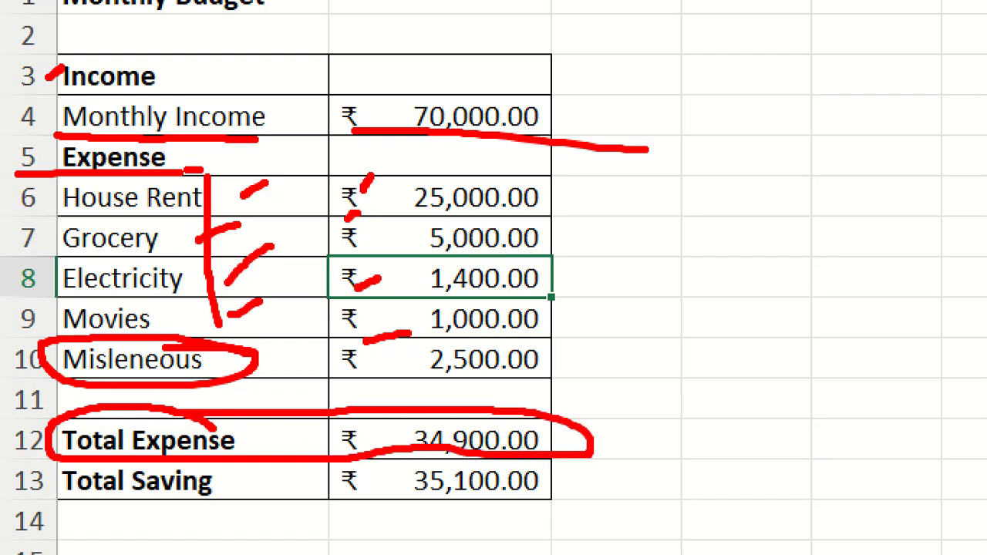
pyautogui.moveTo(493, 81)
pyautogui.mouseDown()
pyautogui.moveTo(447, 105)
pyautogui.moveTo(594, 108)
pyautogui.moveTo(619, 428)
pyautogui.mouseUp()
pyautogui.moveTo(619, 376)
pyautogui.mouseDown()
pyautogui.moveTo(618, 421)
pyautogui.moveTo(654, 420)
pyautogui.mouseUp()
pyautogui.moveTo(56, 518); pyautogui.dragTo(717, 515)
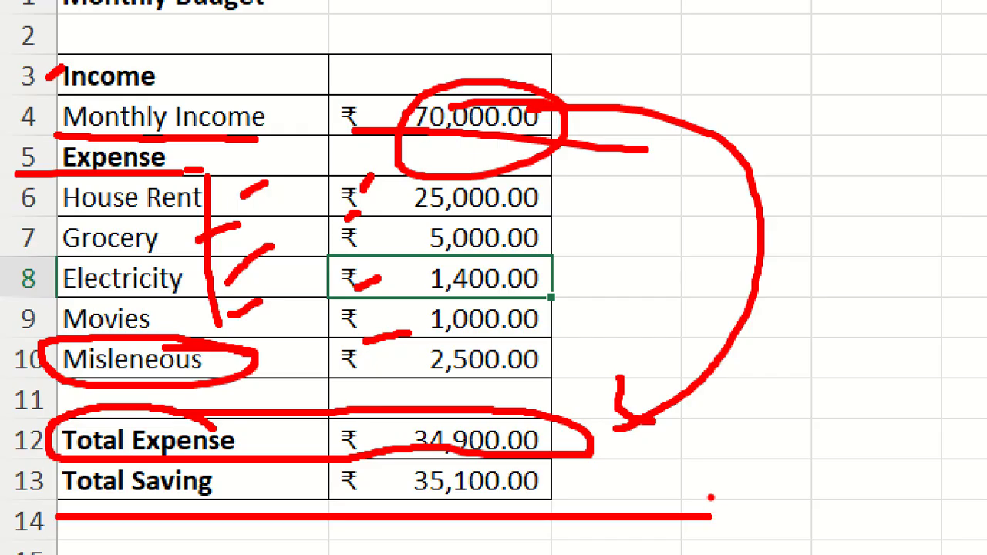
pyautogui.press('Escape')
pyautogui.hotkey('ctrl', '1')
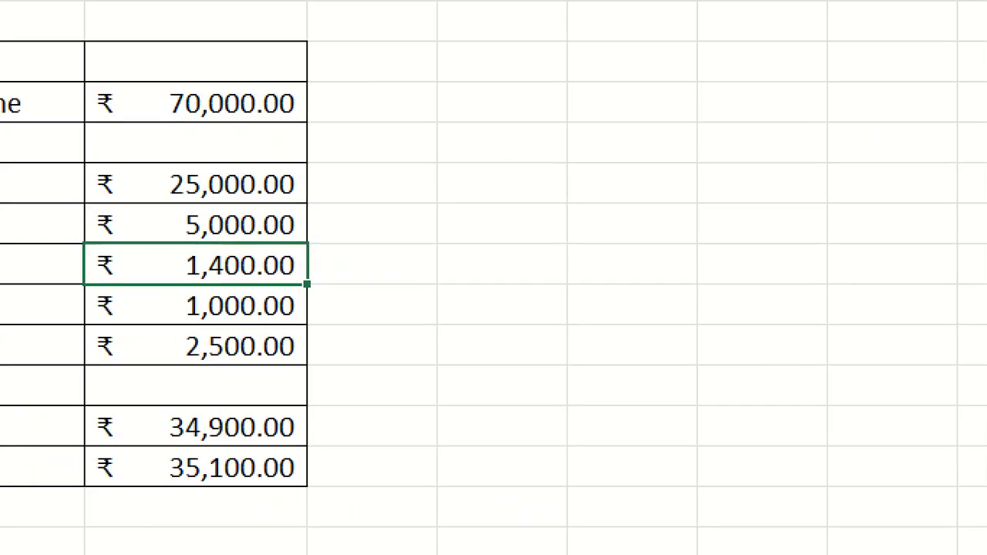
# Underline the income, each expense amount, the total expense and the total saving on the zoomed budget, then leave the zoomed view.
pyautogui.click(35, 384)
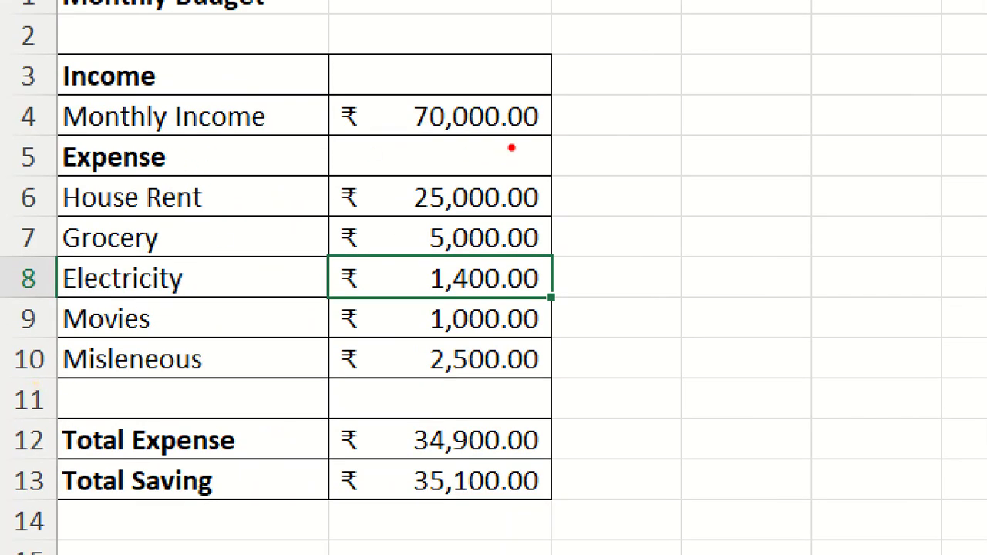
pyautogui.moveTo(394, 142); pyautogui.dragTo(597, 141)
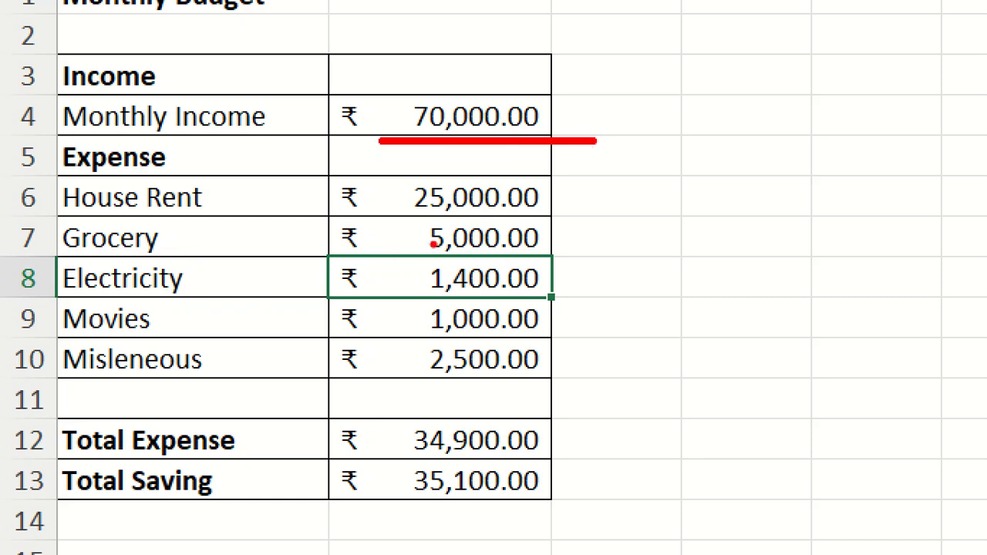
pyautogui.moveTo(392, 221); pyautogui.dragTo(588, 219)
pyautogui.moveTo(408, 260); pyautogui.dragTo(614, 253)
pyautogui.moveTo(409, 302); pyautogui.dragTo(659, 304)
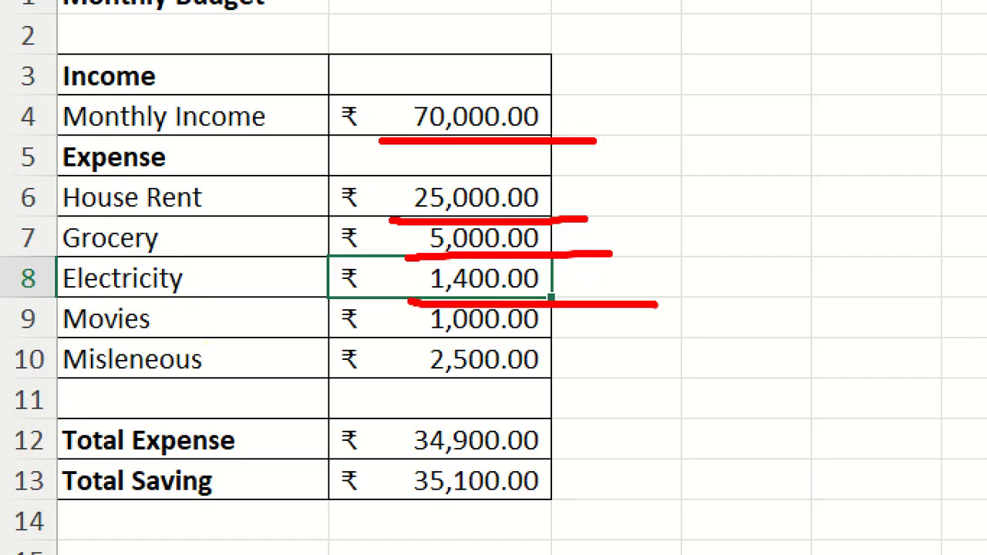
pyautogui.moveTo(416, 347); pyautogui.dragTo(687, 351)
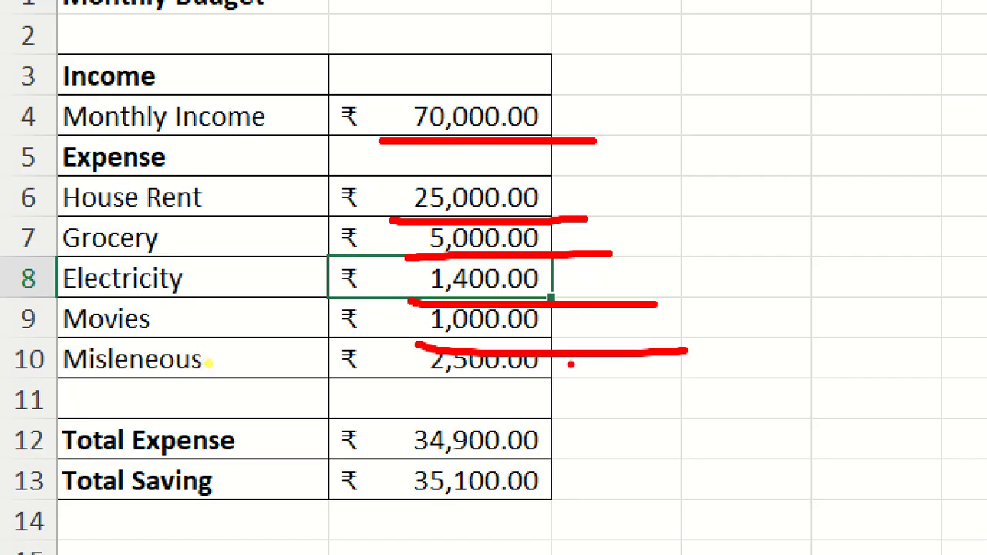
pyautogui.moveTo(418, 385); pyautogui.dragTo(642, 378)
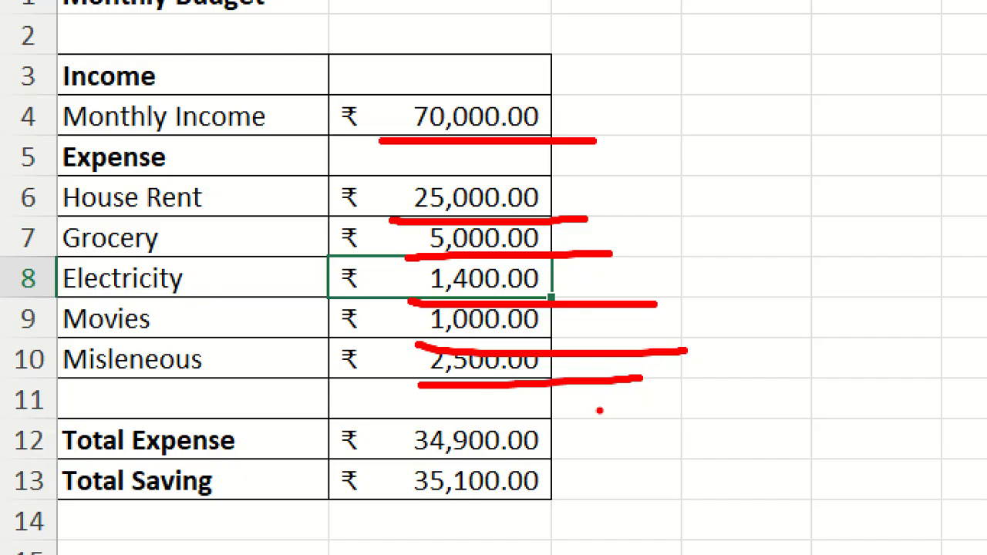
pyautogui.moveTo(410, 467); pyautogui.dragTo(614, 454)
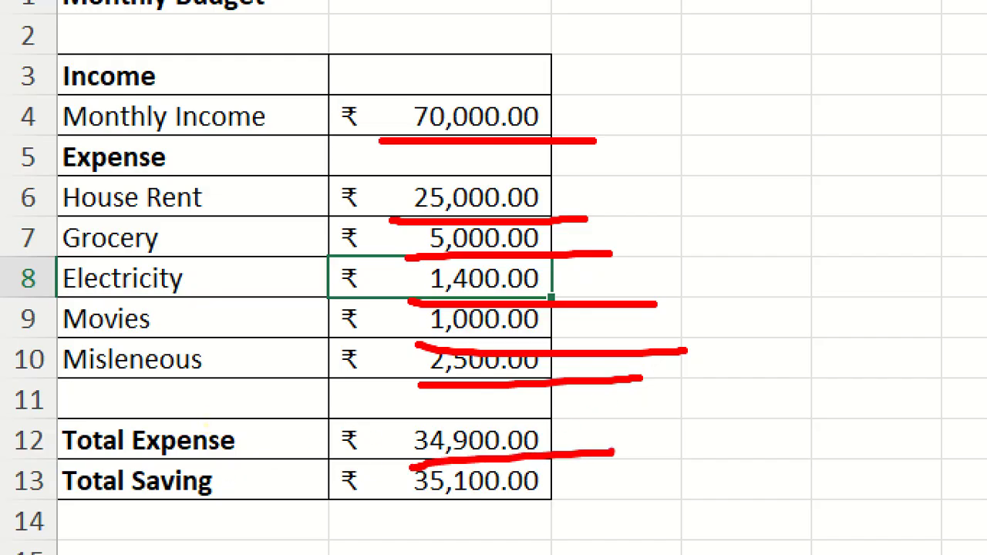
pyautogui.moveTo(399, 505); pyautogui.dragTo(717, 496)
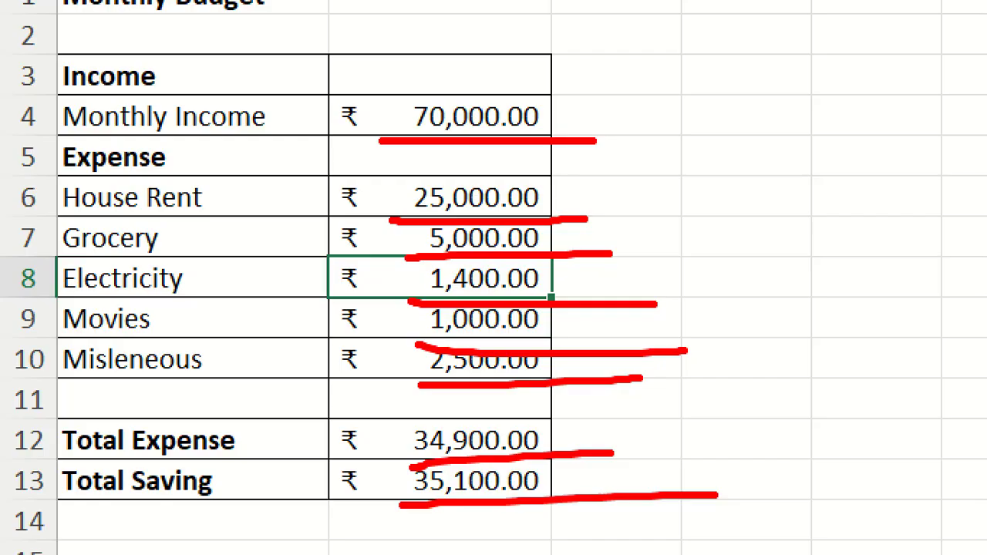
pyautogui.press('Escape')
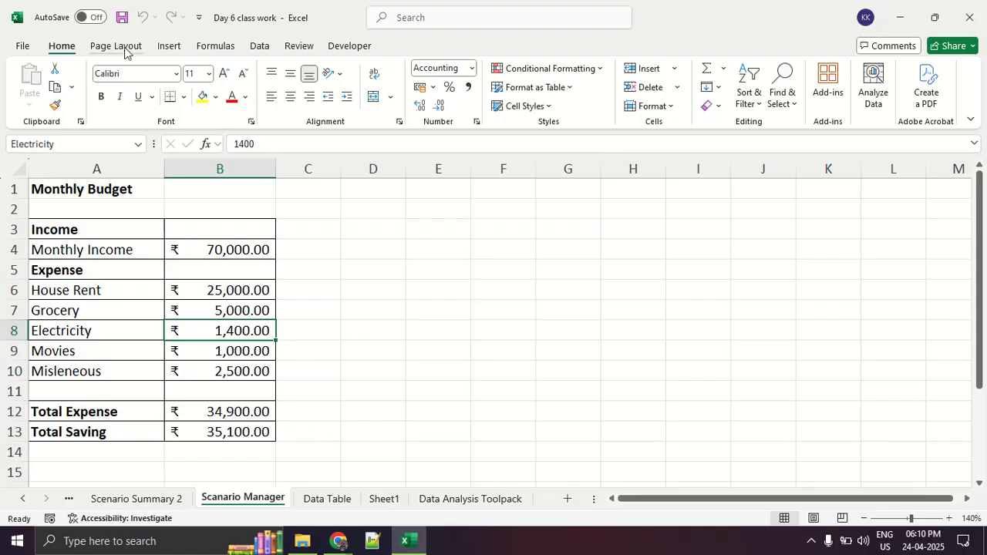
# Delete the job_in_pune, job_in_mumbai and workfromhome scenarios in Scenario Manager.
pyautogui.click(255, 48)
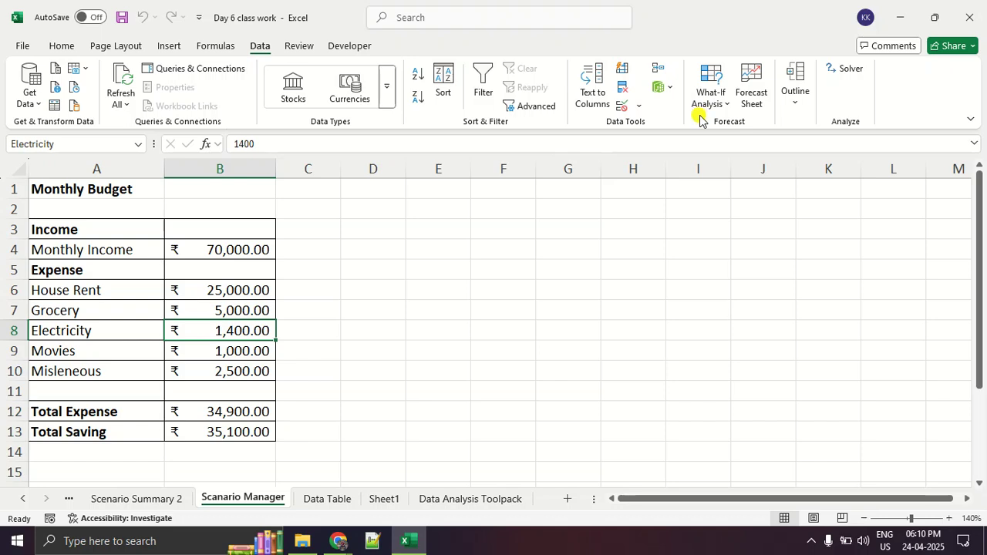
pyautogui.click(708, 92)
pyautogui.click(717, 126)
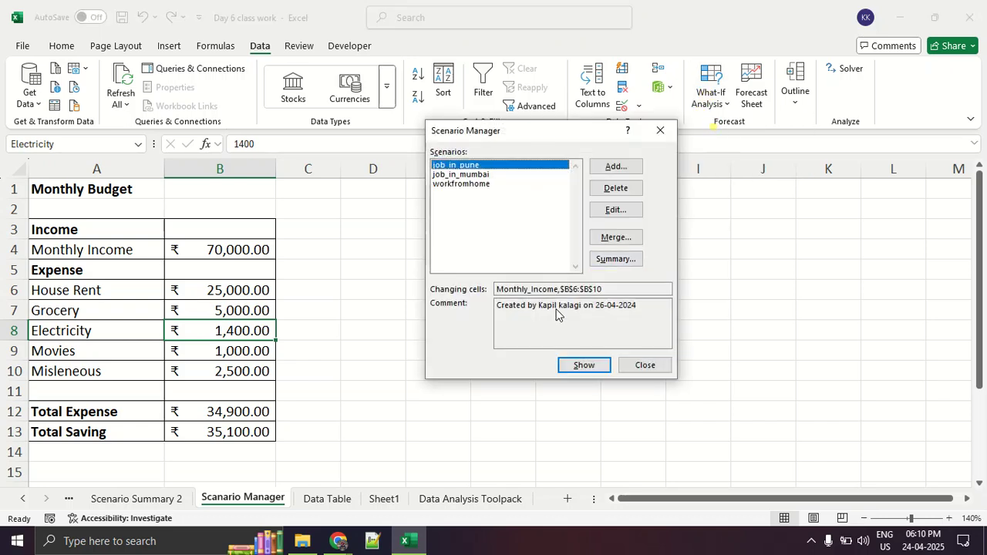
pyautogui.click(632, 188)
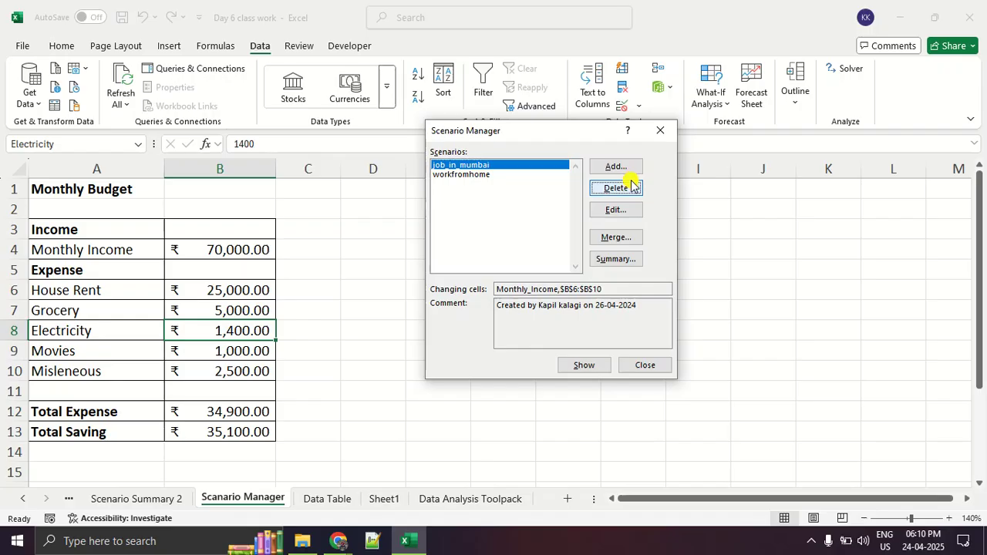
pyautogui.click(630, 191)
pyautogui.click(631, 191)
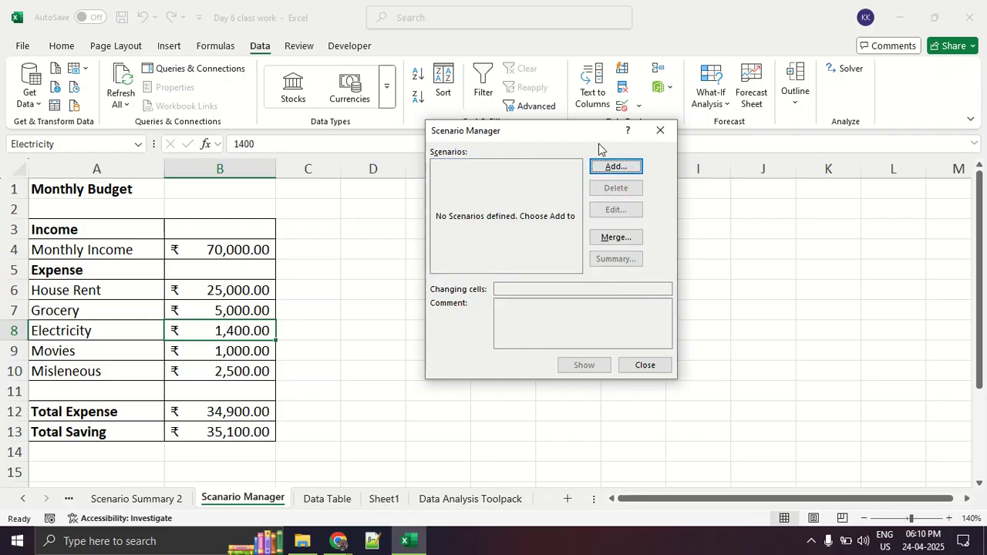
pyautogui.moveTo(622, 160)
pyautogui.mouseDown()
pyautogui.moveTo(577, 167)
pyautogui.moveTo(616, 158)
pyautogui.moveTo(591, 159)
pyautogui.mouseUp()
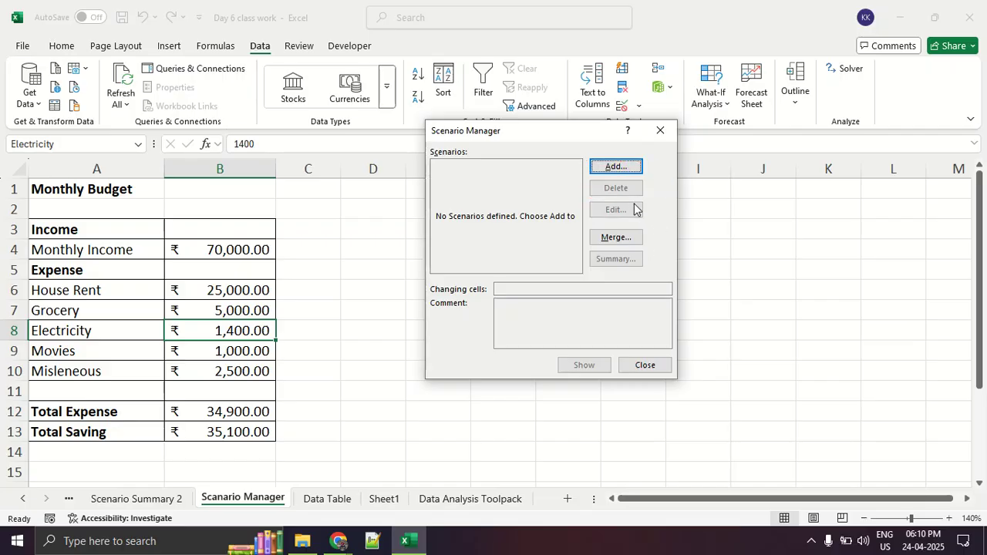
pyautogui.click(629, 167)
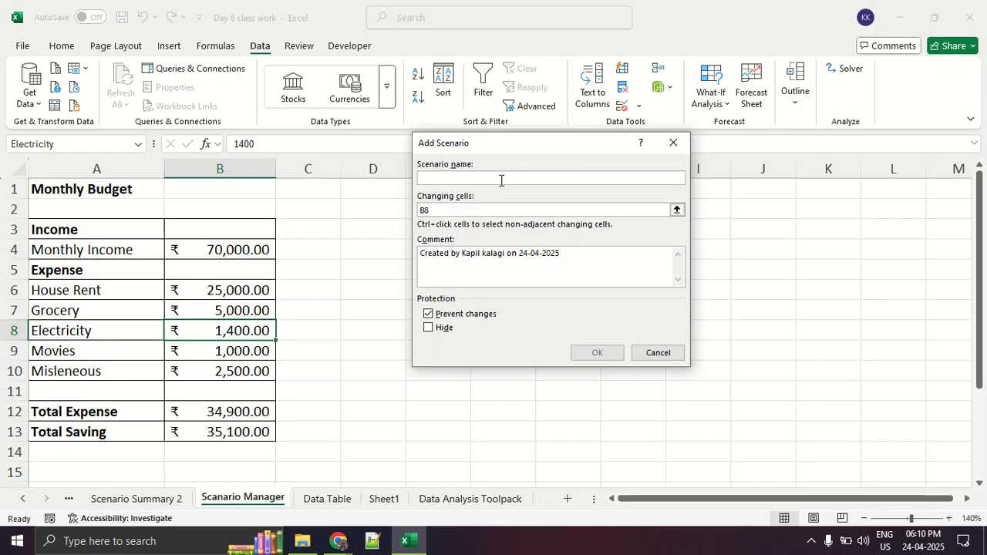
pyautogui.write('in_pune')
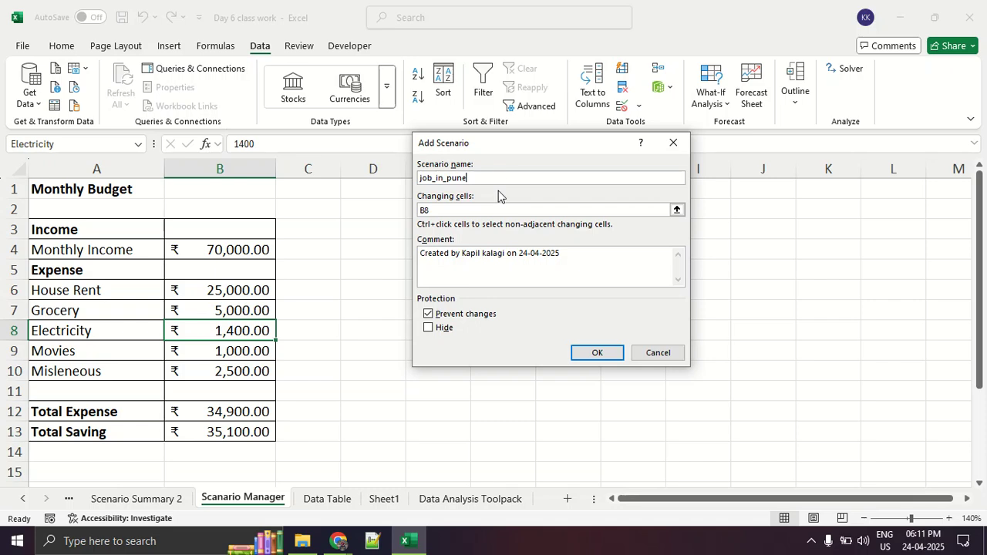
pyautogui.click(490, 209)
pyautogui.press('BackSpace')
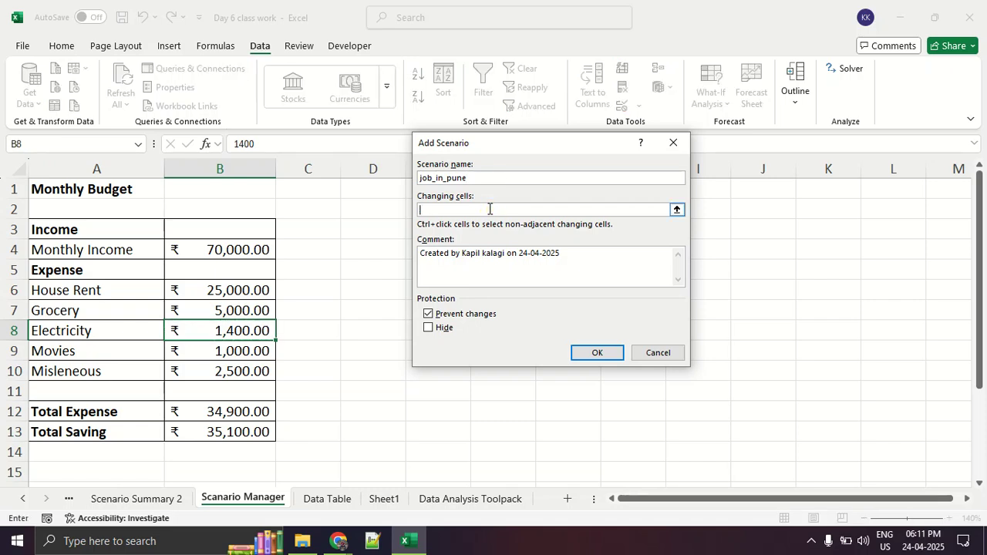
pyautogui.click(244, 249)
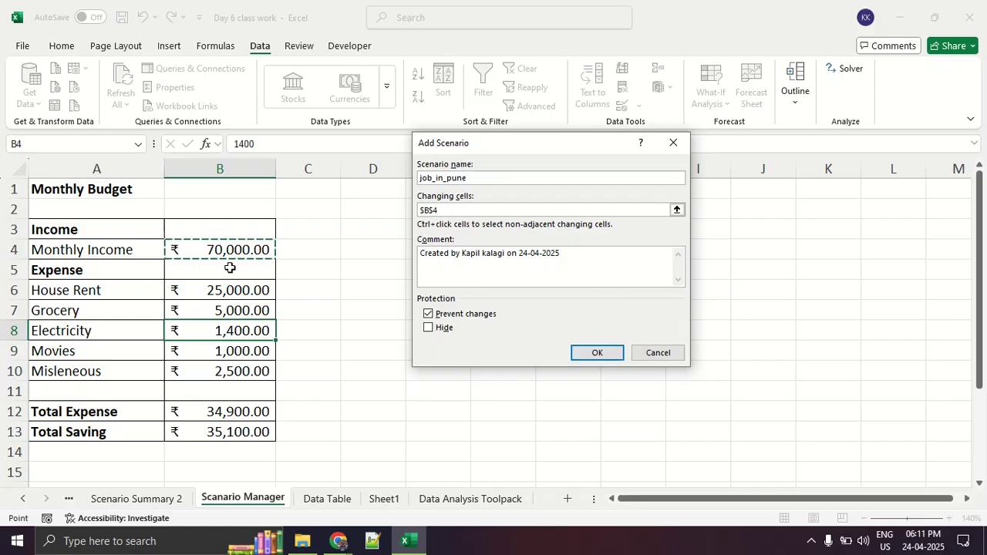
pyautogui.moveTo(212, 287); pyautogui.dragTo(214, 378)
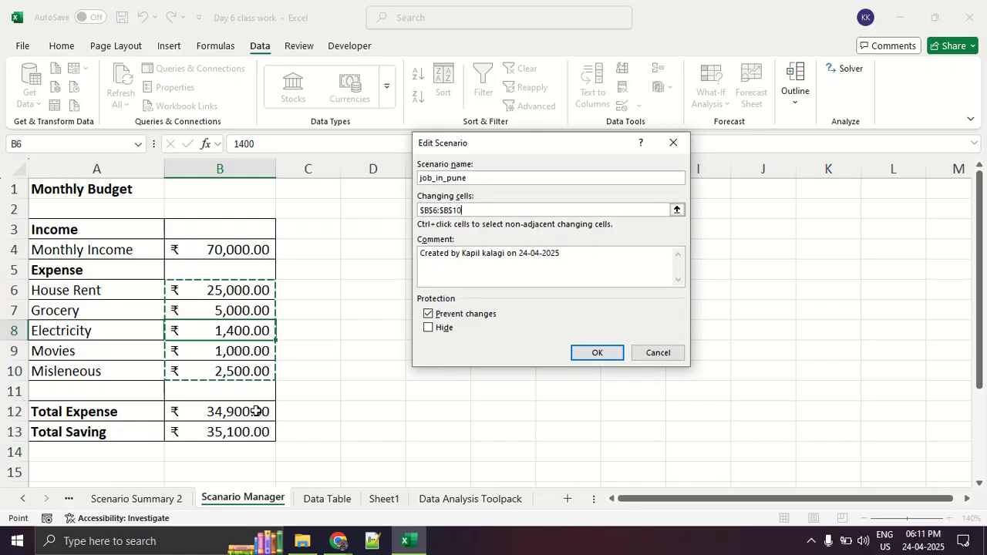
pyautogui.click(620, 359)
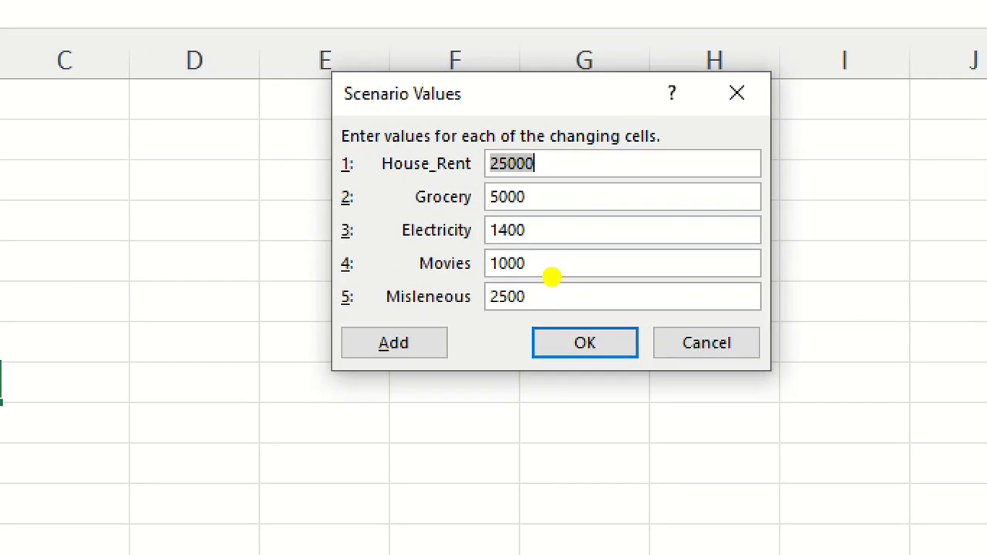
pyautogui.moveTo(471, 145)
pyautogui.mouseDown()
pyautogui.moveTo(443, 122)
pyautogui.moveTo(414, 231)
pyautogui.moveTo(494, 287)
pyautogui.mouseUp()
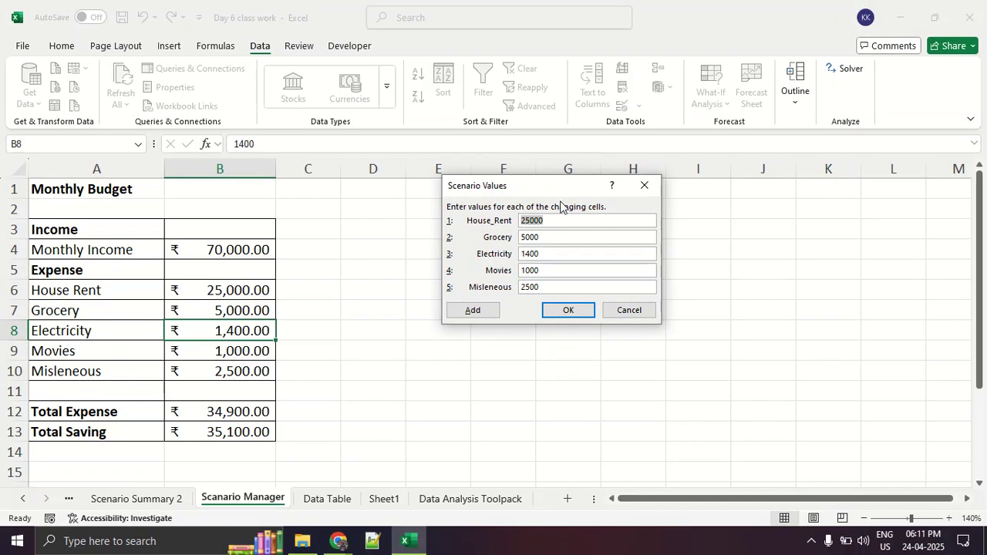
pyautogui.moveTo(507, 189); pyautogui.dragTo(386, 213)
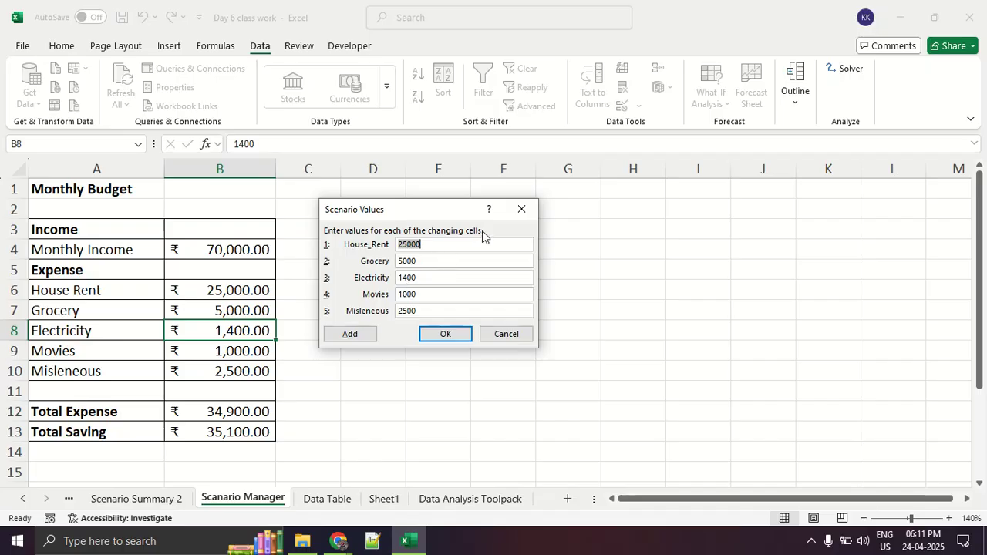
pyautogui.click(522, 209)
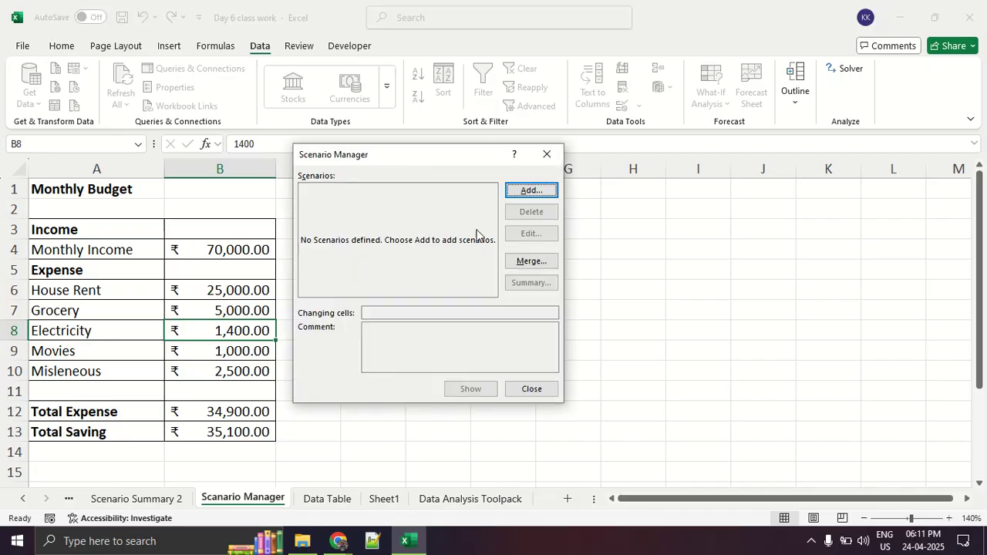
# Add a scenario named job_in_pune with the monthly income B4 and the expenses B6:B10 as changing cells.
pyautogui.click(519, 194)
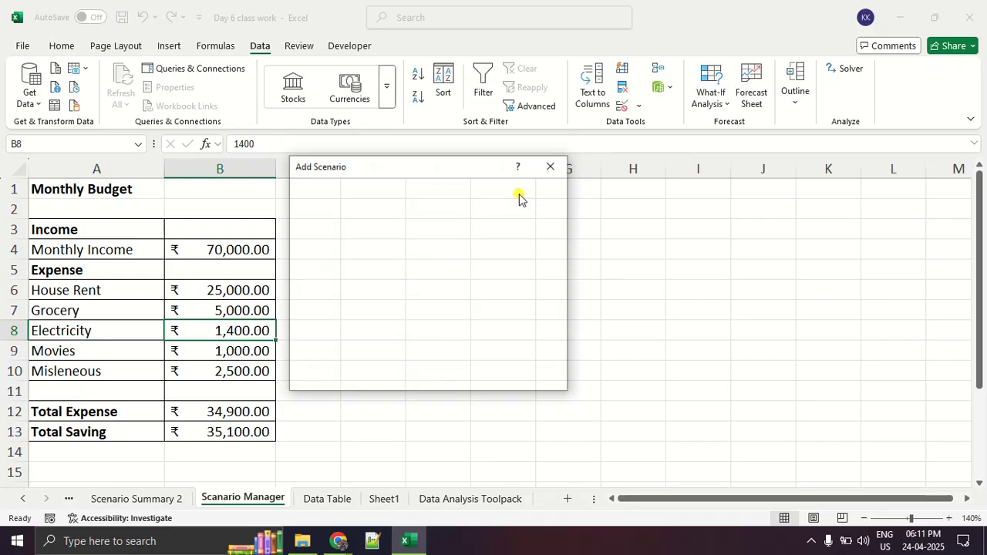
pyautogui.write('job_in_pune')
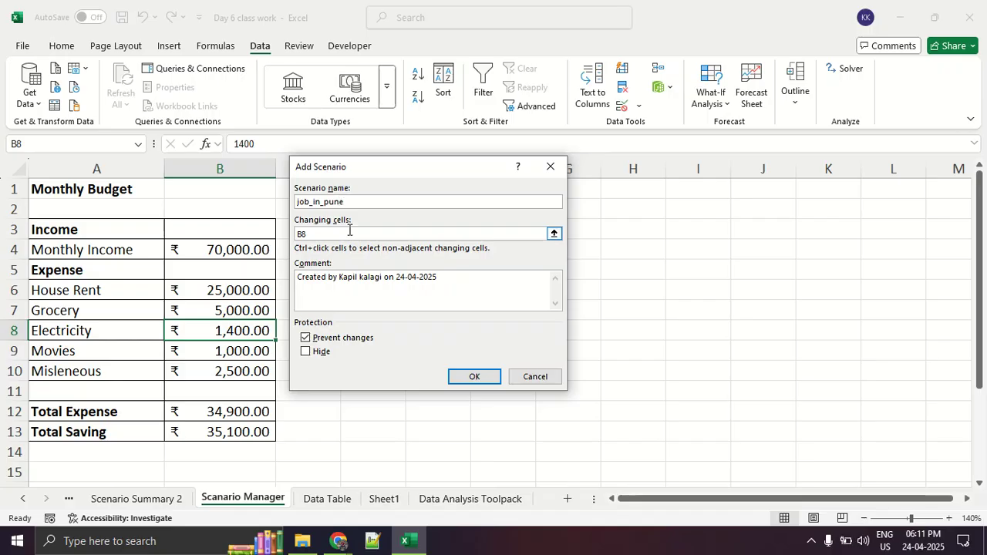
pyautogui.click(350, 233)
pyautogui.press('BackSpace')
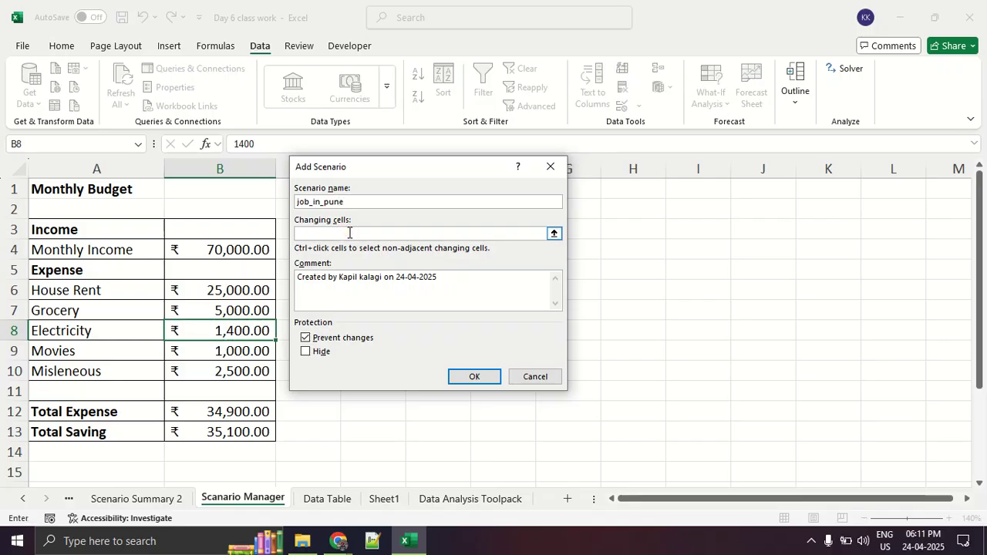
pyautogui.click(253, 249)
pyautogui.write(',')
pyautogui.click(245, 287)
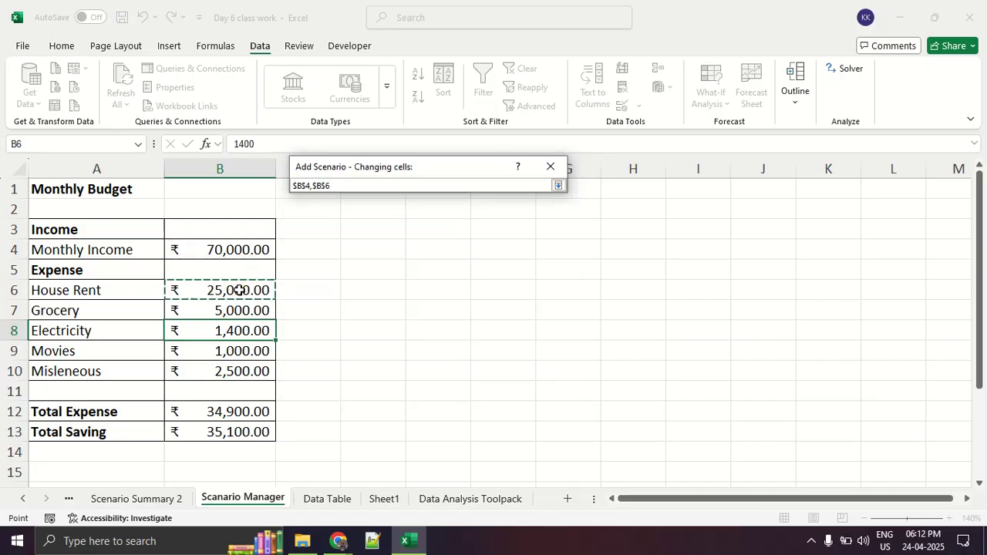
pyautogui.moveTo(239, 290); pyautogui.dragTo(214, 367)
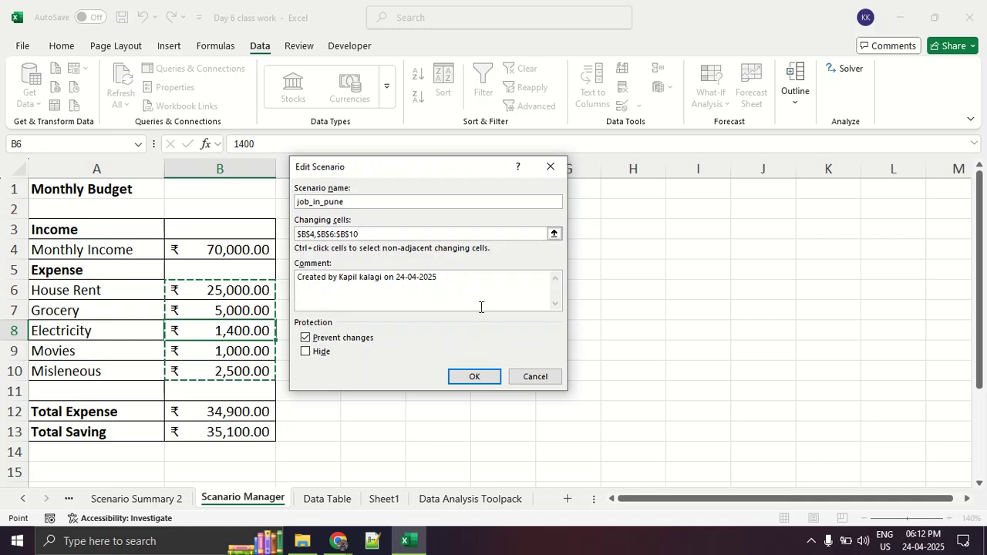
pyautogui.click(465, 377)
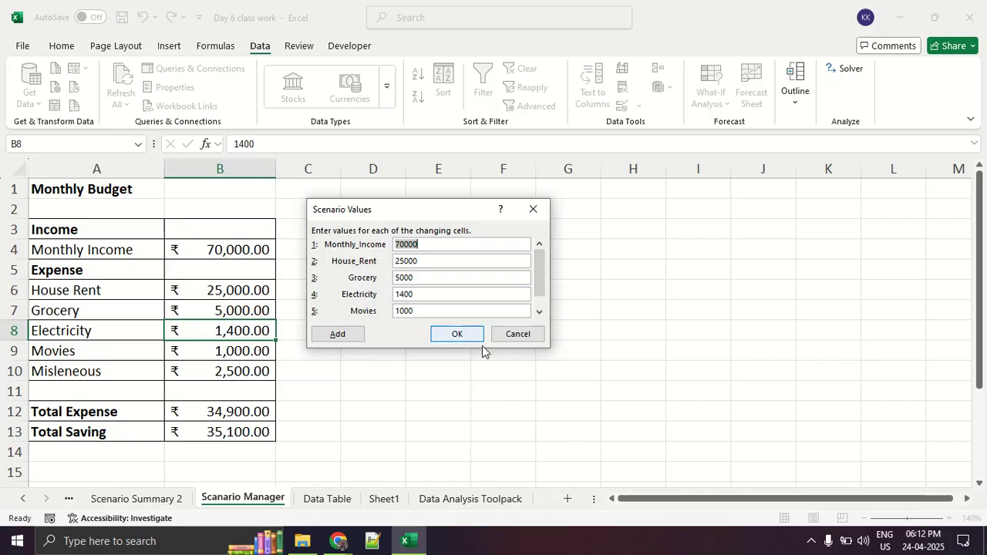
# Review the job_in_pune scenario values and save them as they stand.
pyautogui.click(405, 245)
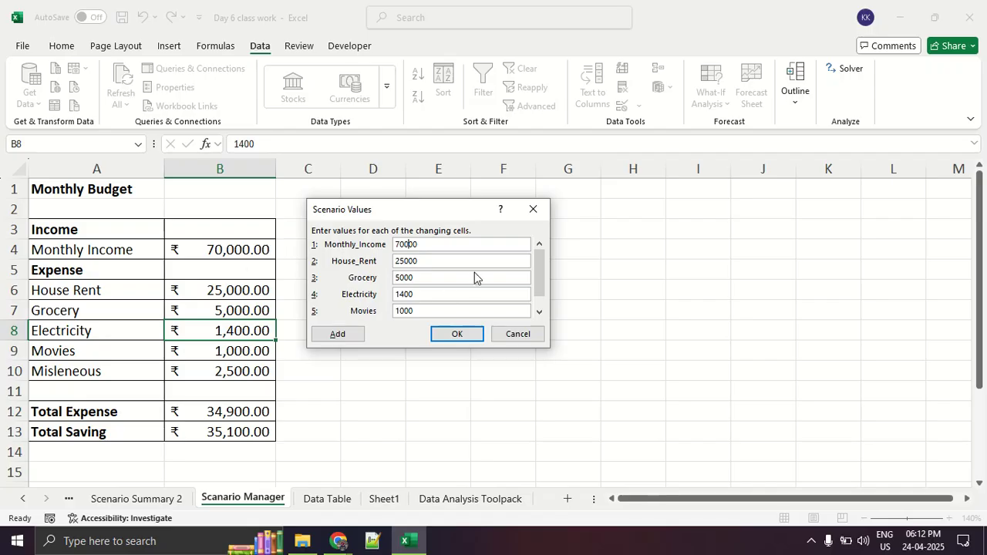
pyautogui.click(542, 270)
pyautogui.moveTo(543, 281); pyautogui.dragTo(543, 245)
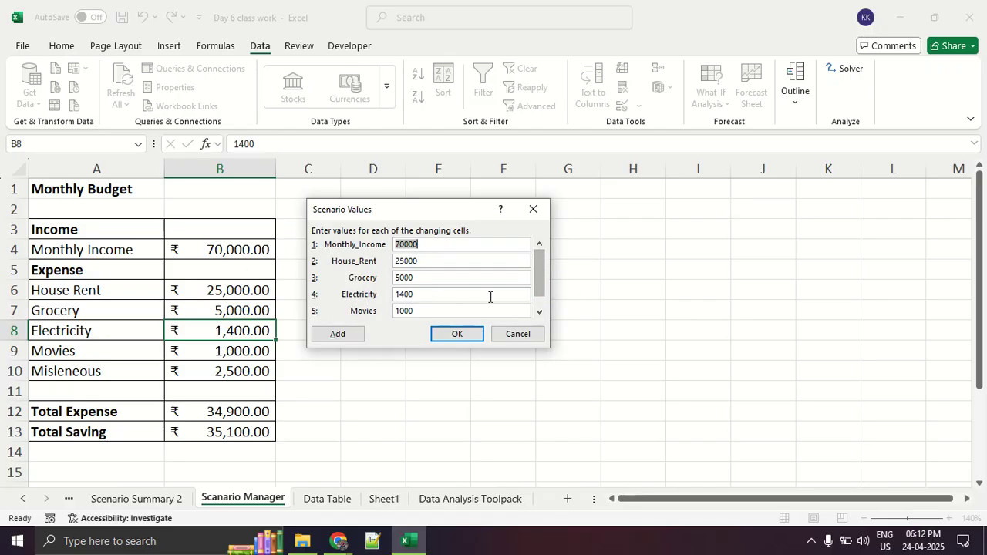
pyautogui.click(463, 333)
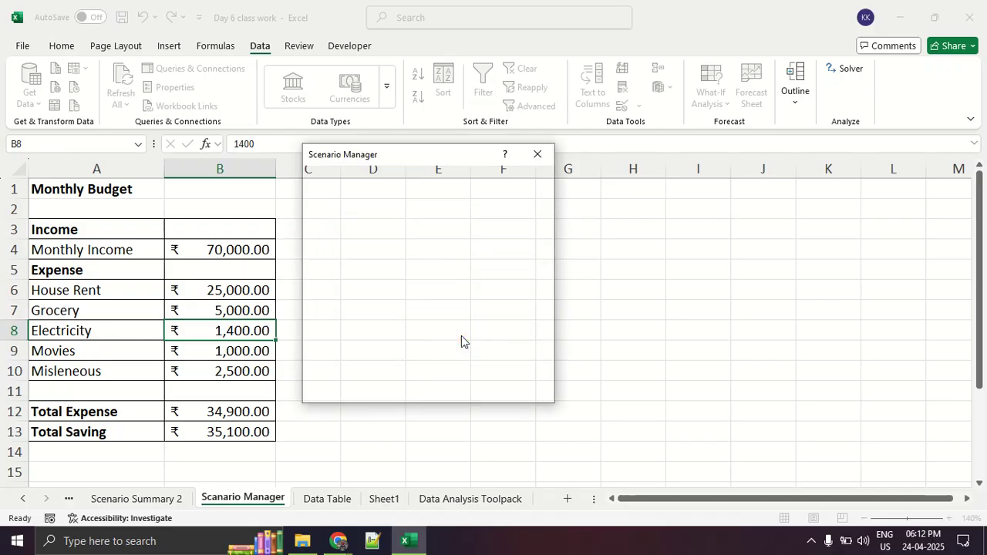
# Add a second scenario named "job_in chennai" with the changing cells B4 and B6:B10.
pyautogui.moveTo(401, 162)
pyautogui.mouseDown()
pyautogui.moveTo(350, 163)
pyautogui.moveTo(299, 195)
pyautogui.moveTo(370, 176)
pyautogui.moveTo(373, 167)
pyautogui.mouseUp()
pyautogui.click(482, 196)
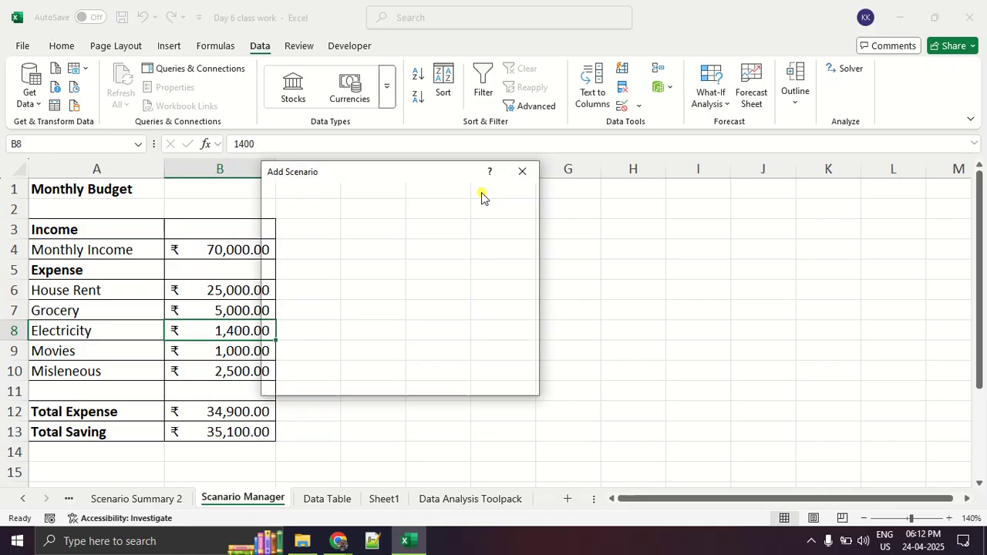
pyautogui.write('job_in')
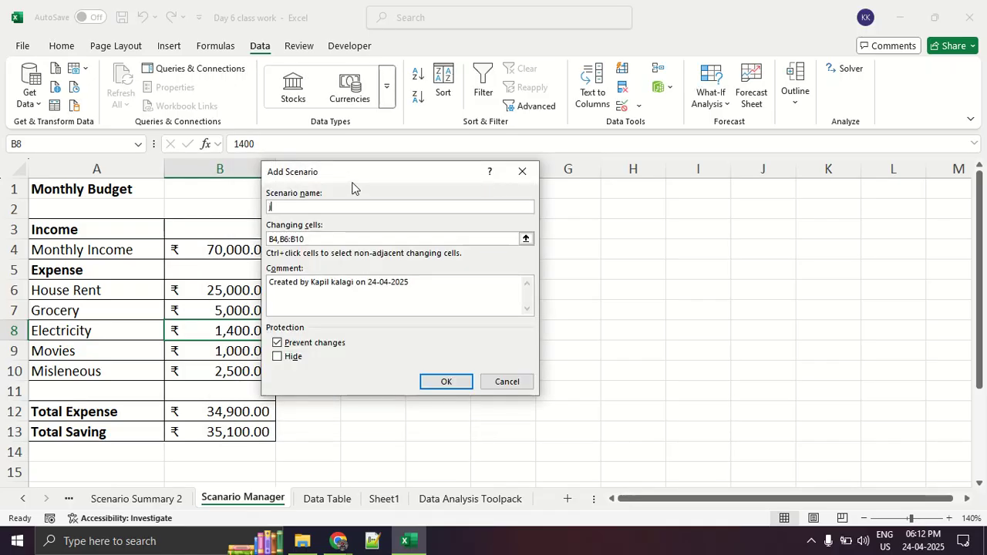
pyautogui.write(' chennai')
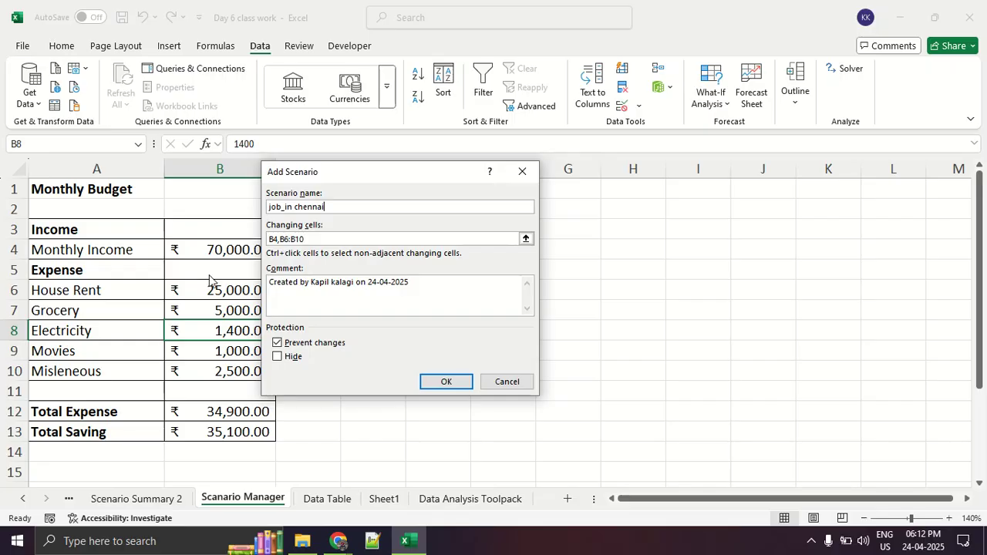
pyautogui.click(456, 385)
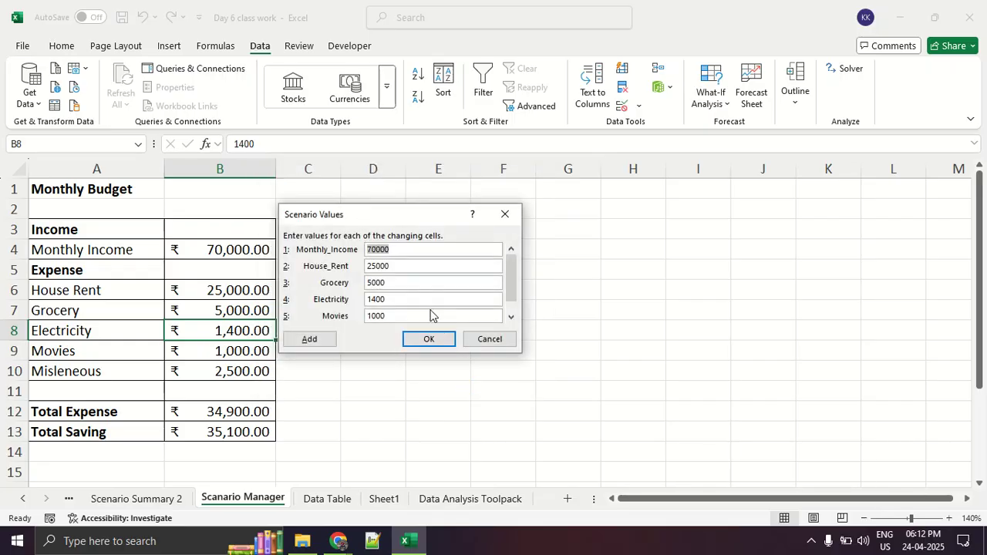
# Set the job_in chennai scenario's Monthly_Income to 120000 and House_Rent to 45000.
pyautogui.write('120000')
pyautogui.click(406, 269)
pyautogui.press('BackSpace')
pyautogui.press('BackSpace')
pyautogui.press('BackSpace')
pyautogui.press('BackSpace')
pyautogui.press('BackSpace')
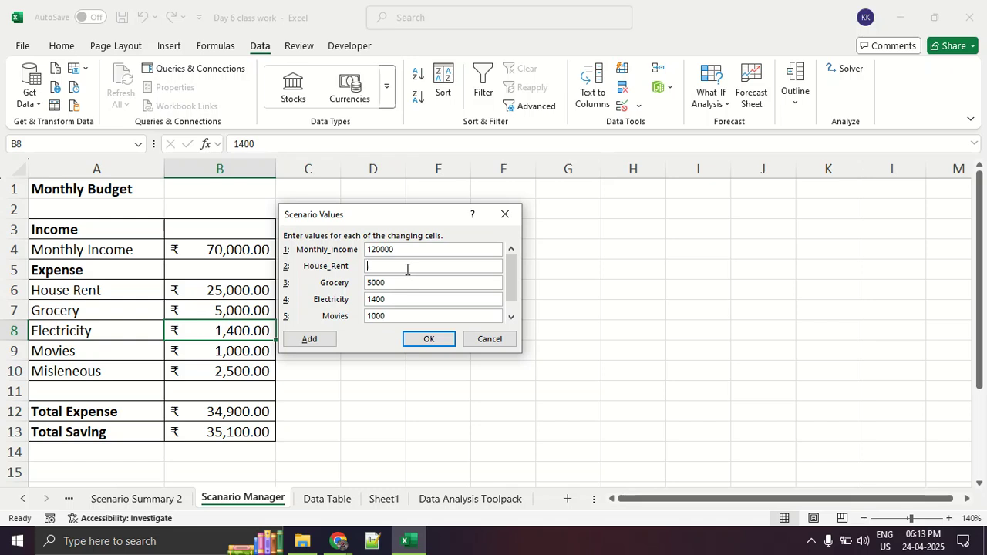
pyautogui.write('45000')
# Set the job_in chennai scenario's Grocery to 9000 and Electricity to 2500.
pyautogui.click(404, 282)
pyautogui.press('BackSpace')
pyautogui.press('BackSpace')
pyautogui.press('BackSpace')
pyautogui.press('BackSpace')
pyautogui.write('9000')
pyautogui.click(403, 299)
# Set the job_in chennai scenario's Movies to 2500 and Misleneous to 8000, and save the scenario.
pyautogui.press('BackSpace')
pyautogui.press('BackSpace')
pyautogui.press('BackSpace')
pyautogui.press('BackSpace')
pyautogui.write('2500')
pyautogui.click(396, 315)
pyautogui.press('BackSpace')
pyautogui.press('BackSpace')
pyautogui.press('BackSpace')
pyautogui.press('BackSpace')
pyautogui.write('2500')
pyautogui.click(511, 317)
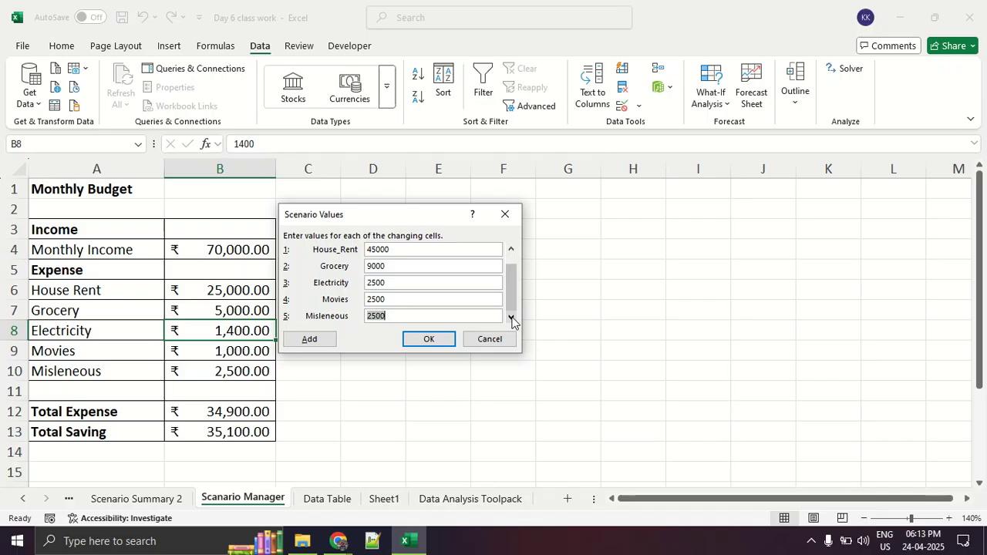
pyautogui.write('8000')
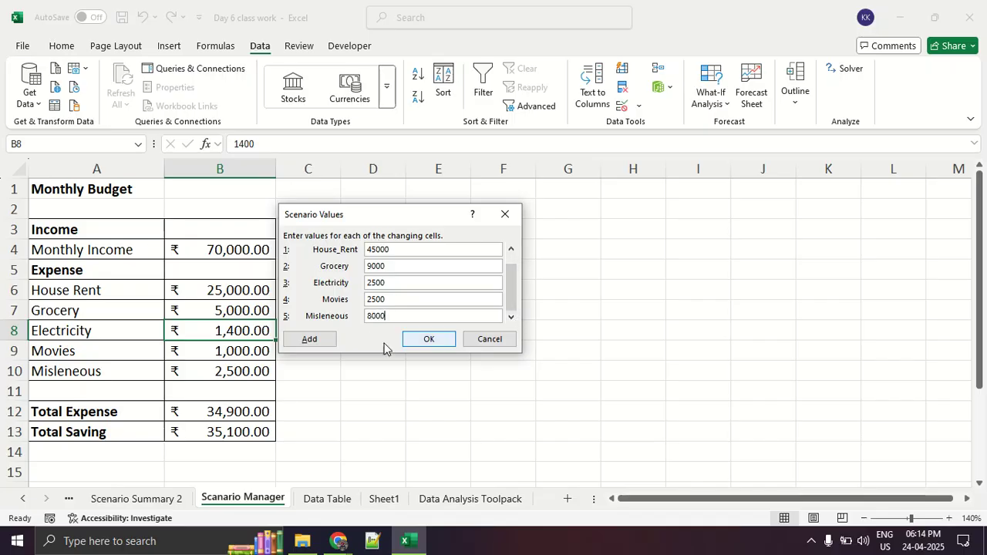
pyautogui.click(418, 336)
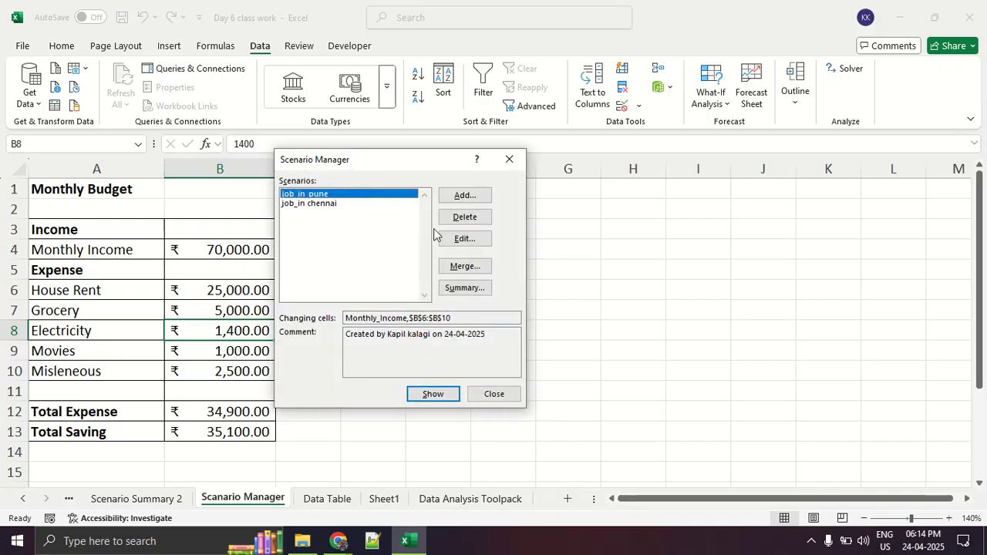
# Add a third scenario named Wrok_From_Home with the changing cells B4 and B6:B10.
pyautogui.click(451, 197)
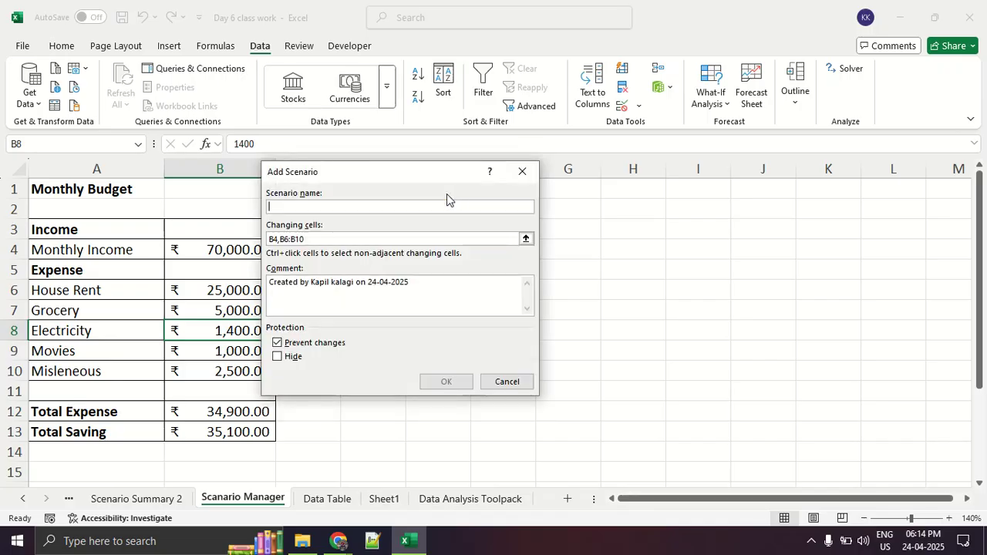
pyautogui.write('Wrokfrom')
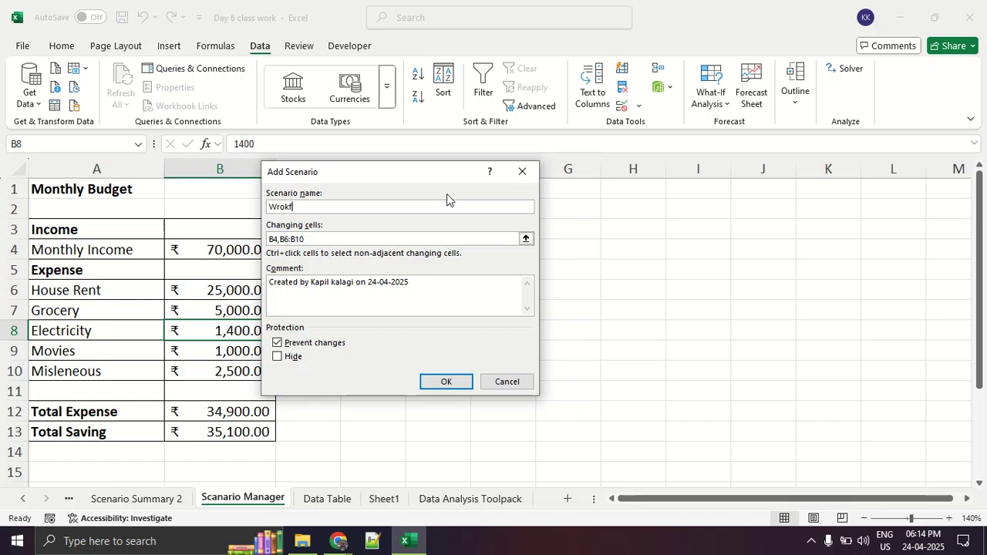
pyautogui.press('BackSpace')
pyautogui.press('BackSpace')
pyautogui.press('BackSpace')
pyautogui.press('BackSpace')
pyautogui.write('_From_Home')
pyautogui.click(463, 387)
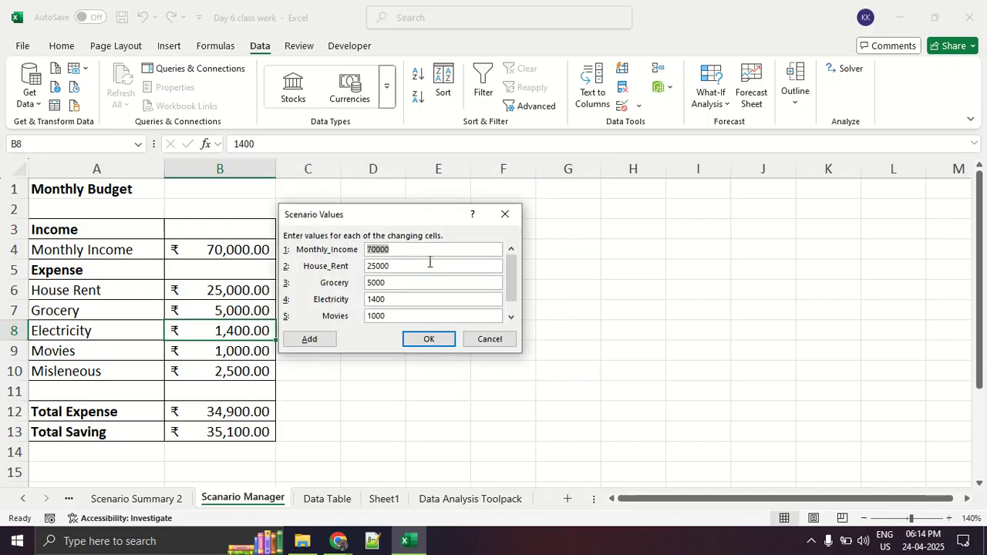
# Set the Wrok_From_Home scenario's Monthly_Income to 60000 and House_Rent to 0.
pyautogui.write('60000')
pyautogui.press('Tab')
pyautogui.write('00')
pyautogui.press('Tab')
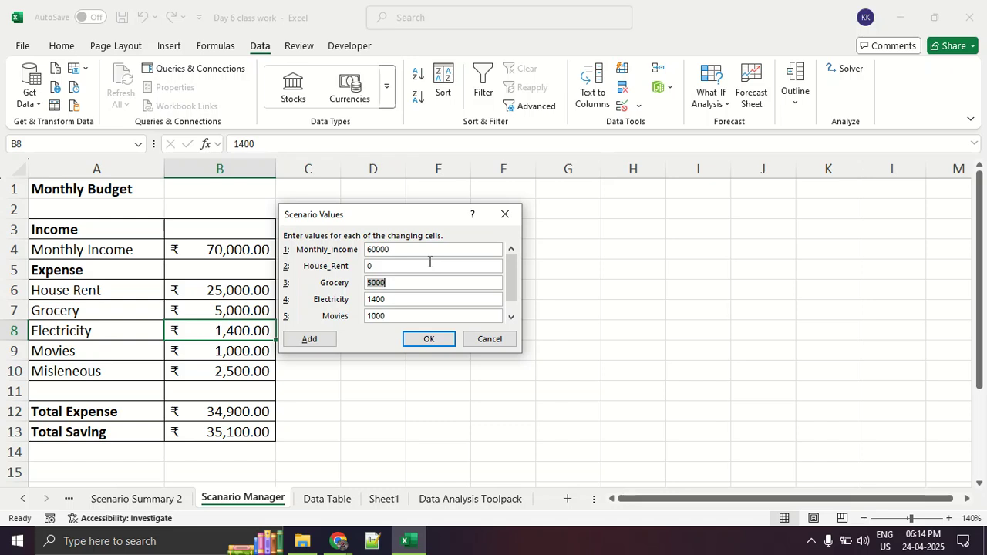
# Set the Wrok_From_Home scenario's Grocery to 1000, Electricity to 0 and Movies to 700.
pyautogui.write('1000')
pyautogui.press('Tab')
pyautogui.write('0')
pyautogui.press('Tab')
pyautogui.press('BackSpace')
pyautogui.write('700')
pyautogui.press('Tab')
pyautogui.press('Tab')
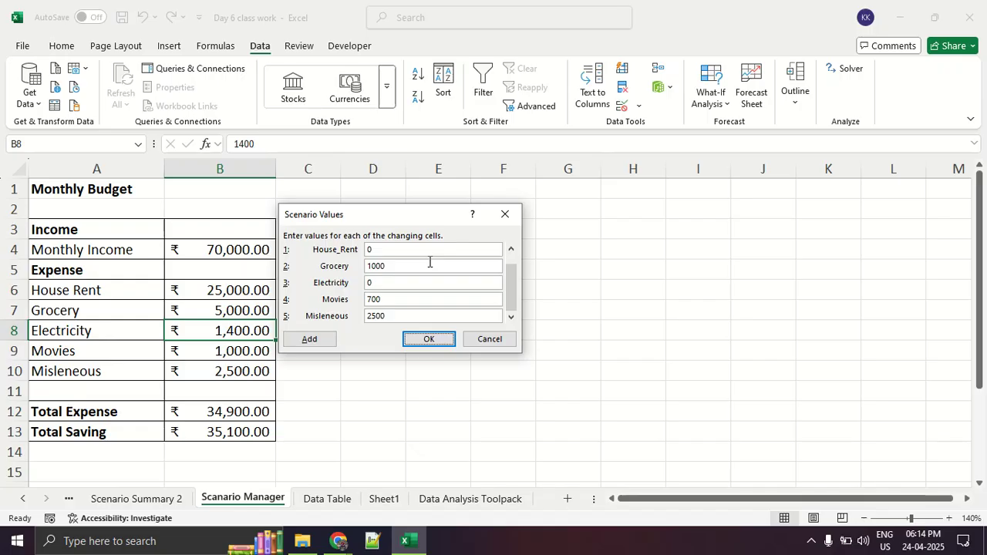
# Set the Wrok_From_Home scenario's Misleneous to 1000 and save the scenario.
pyautogui.click(404, 318)
pyautogui.press('BackSpace')
pyautogui.press('BackSpace')
pyautogui.press('BackSpace')
pyautogui.press('BackSpace')
pyautogui.write('1000')
pyautogui.click(421, 338)
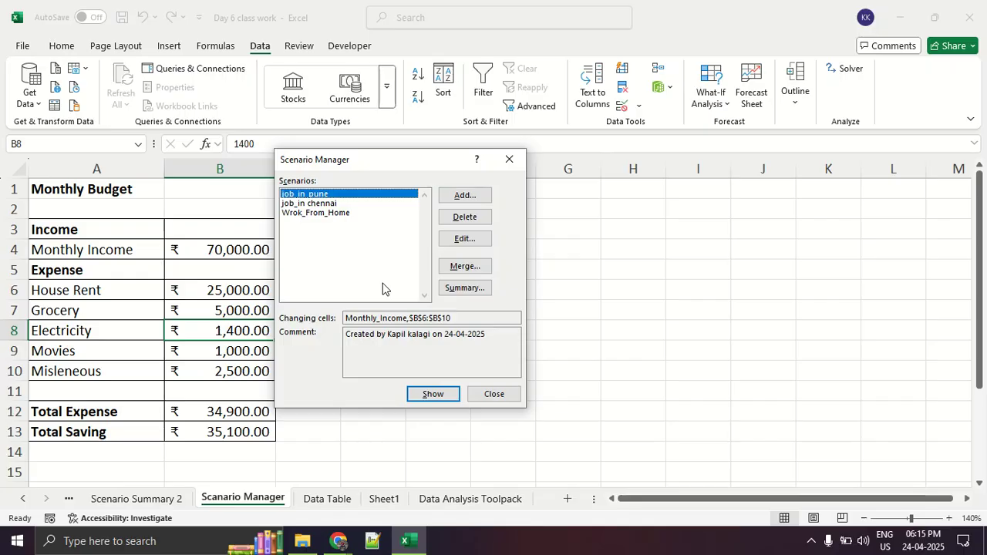
# Show the Wrok_From_Home, job_in chennai and job_in_pune scenarios one after another in the budget table.
pyautogui.moveTo(344, 165); pyautogui.dragTo(399, 126)
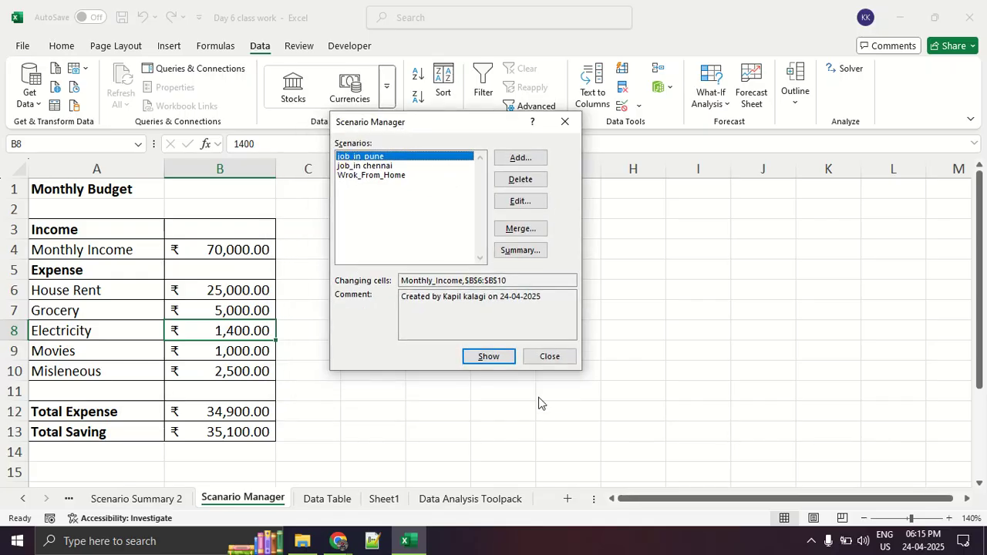
pyautogui.hotkey('ctrl', '2')
pyautogui.moveTo(527, 355)
pyautogui.mouseDown()
pyautogui.moveTo(517, 340)
pyautogui.moveTo(517, 374)
pyautogui.moveTo(532, 372)
pyautogui.mouseUp()
pyautogui.press('Escape')
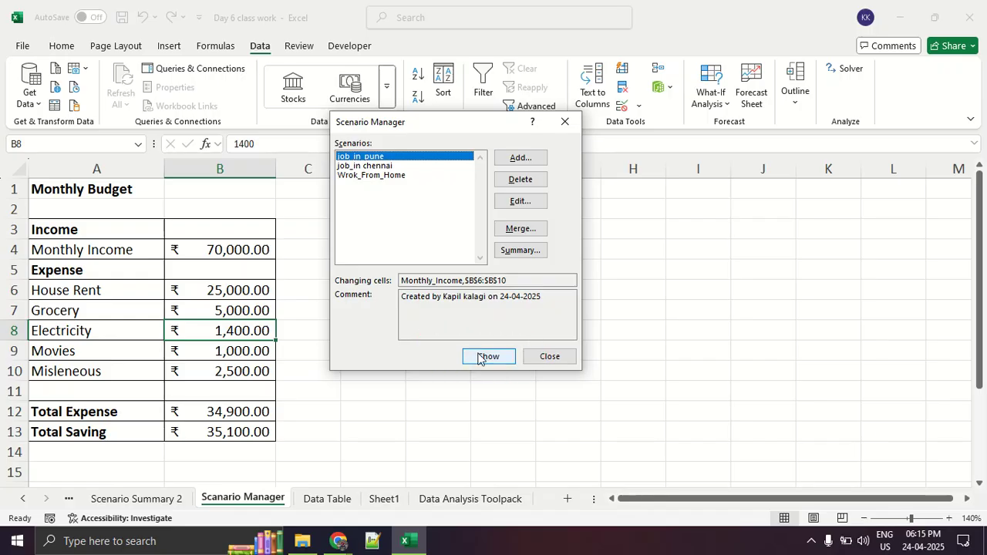
pyautogui.click(399, 175)
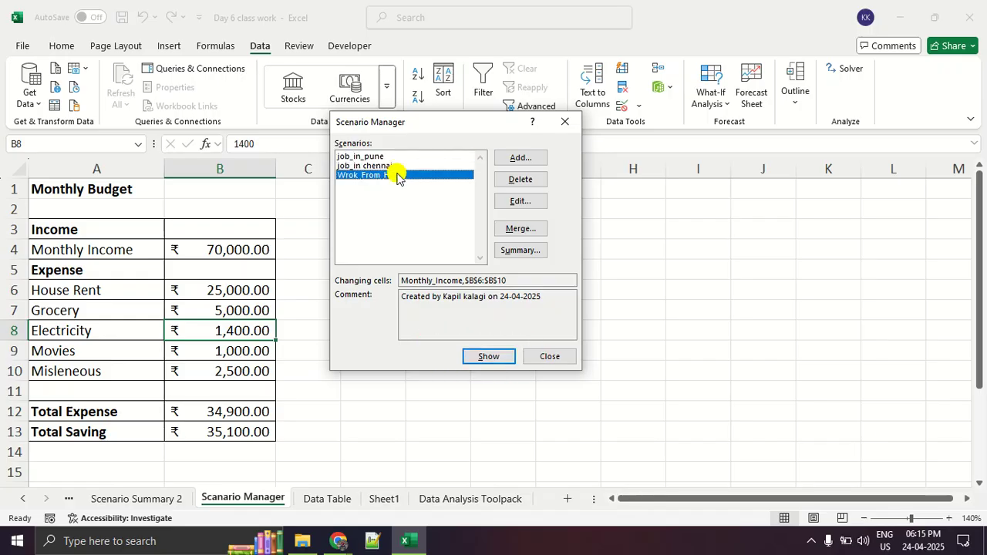
pyautogui.click(485, 359)
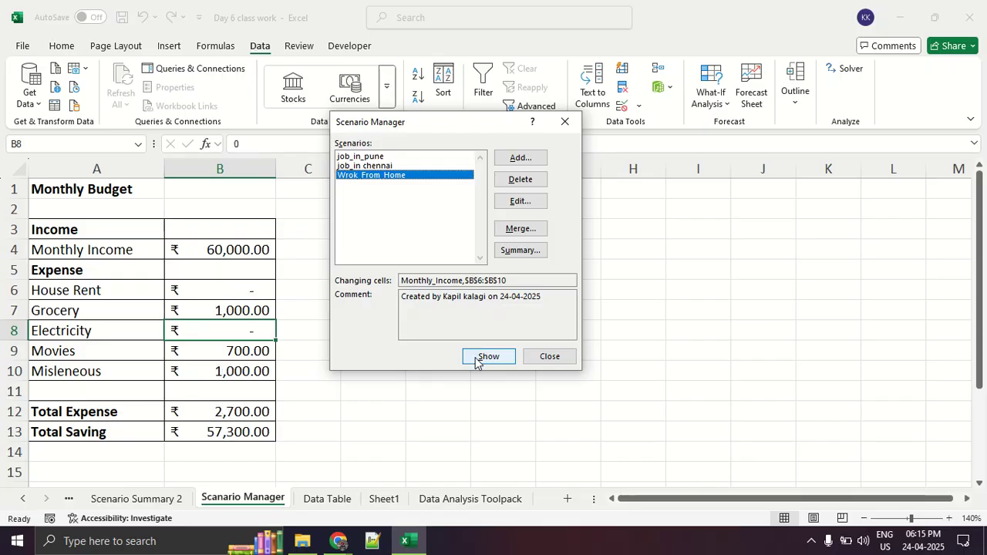
pyautogui.click(371, 166)
pyautogui.click(477, 357)
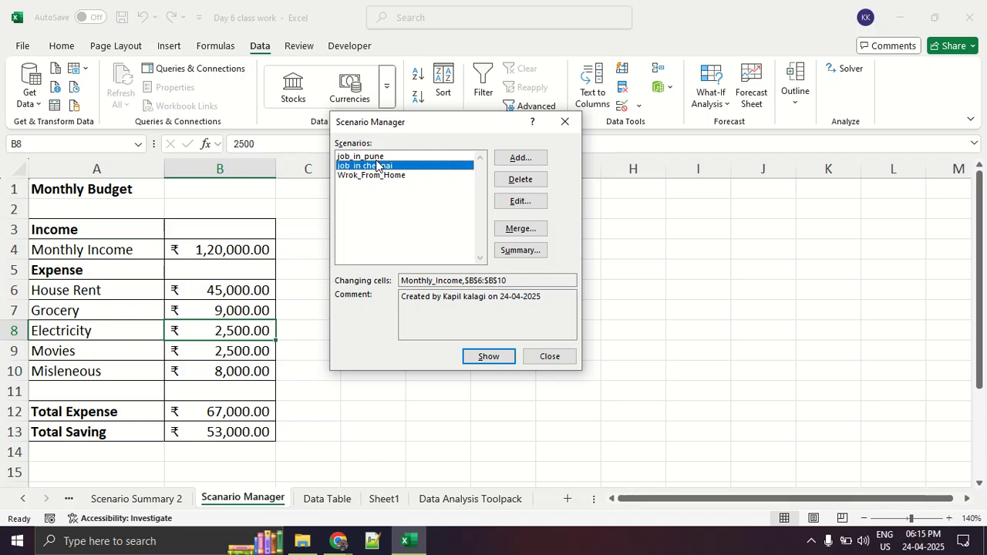
pyautogui.click(374, 157)
pyautogui.click(476, 356)
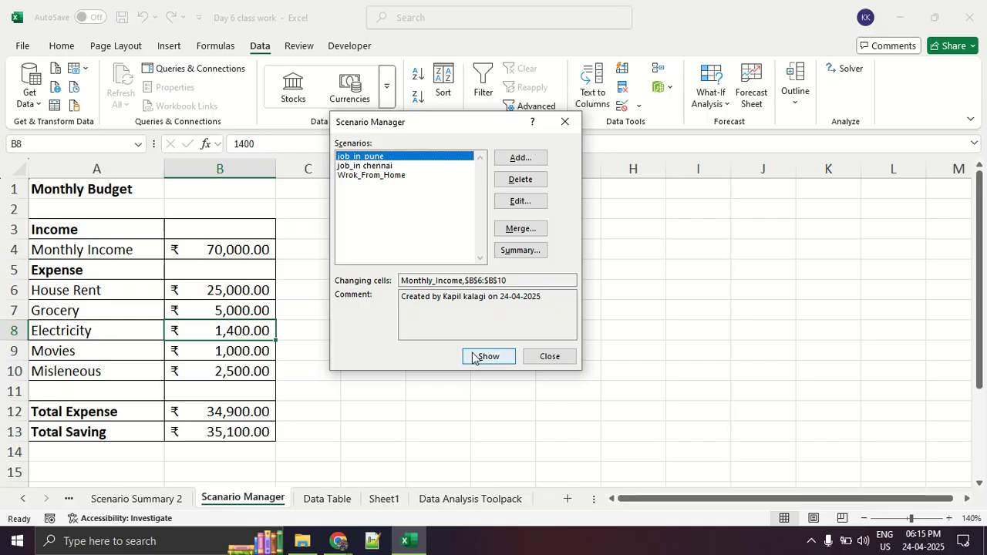
# Create a Scenario summary report for the budget scenarios with Total Saving in cell B13 as the result cell.
pyautogui.click(527, 254)
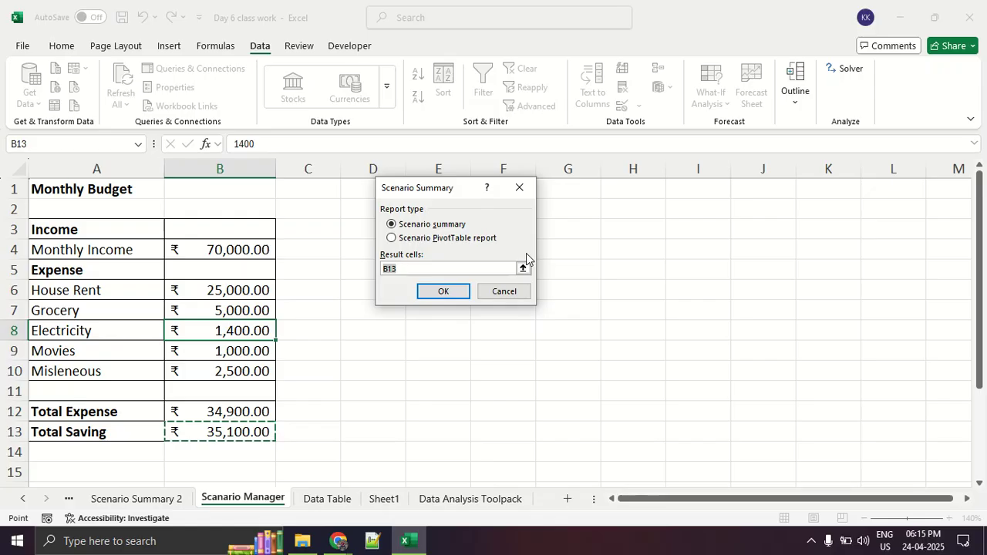
pyautogui.click(439, 241)
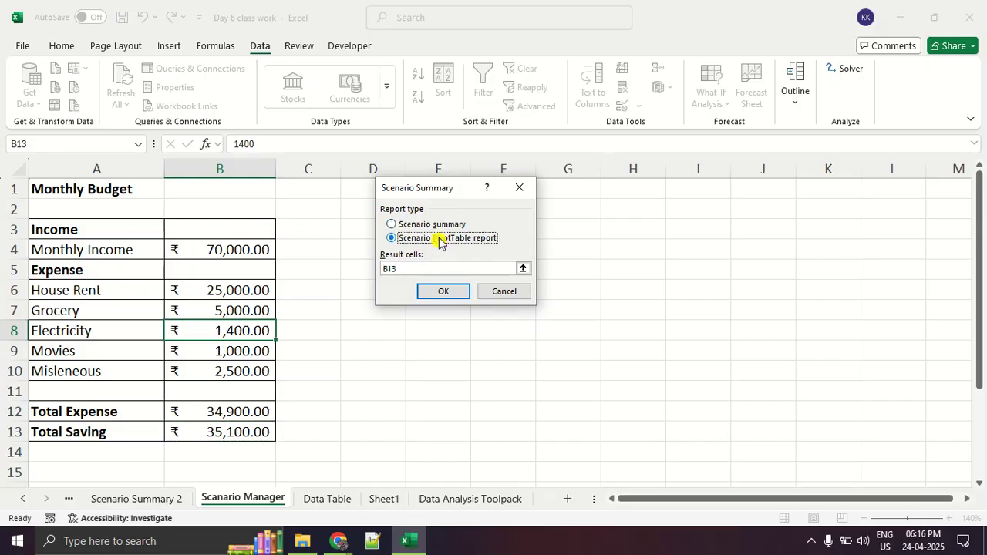
pyautogui.click(438, 229)
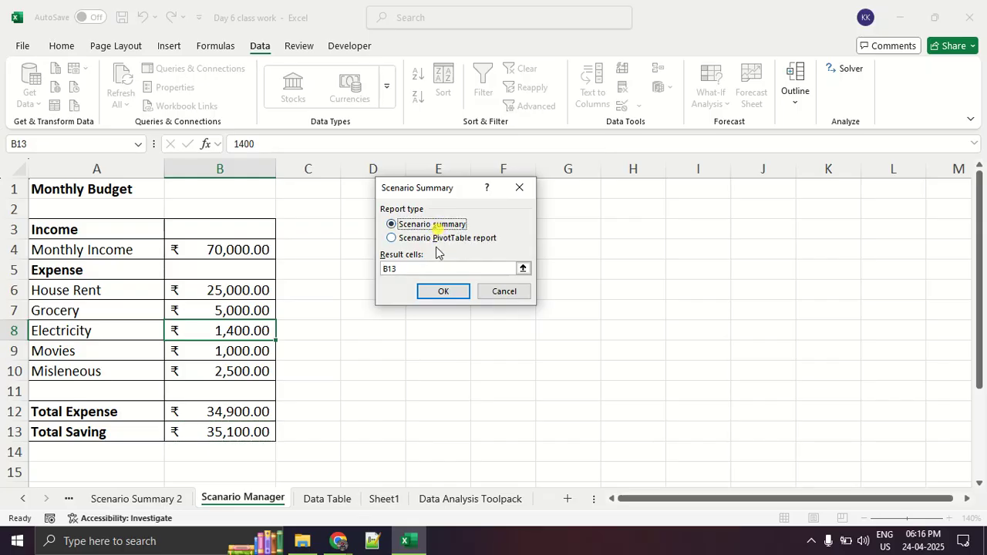
pyautogui.click(401, 267)
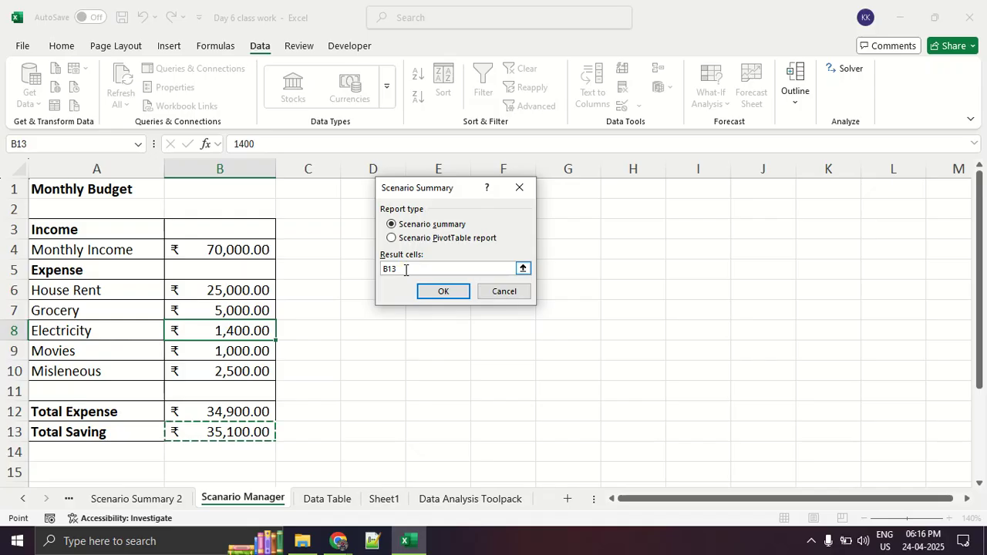
pyautogui.press('BackSpace')
pyautogui.click(268, 434)
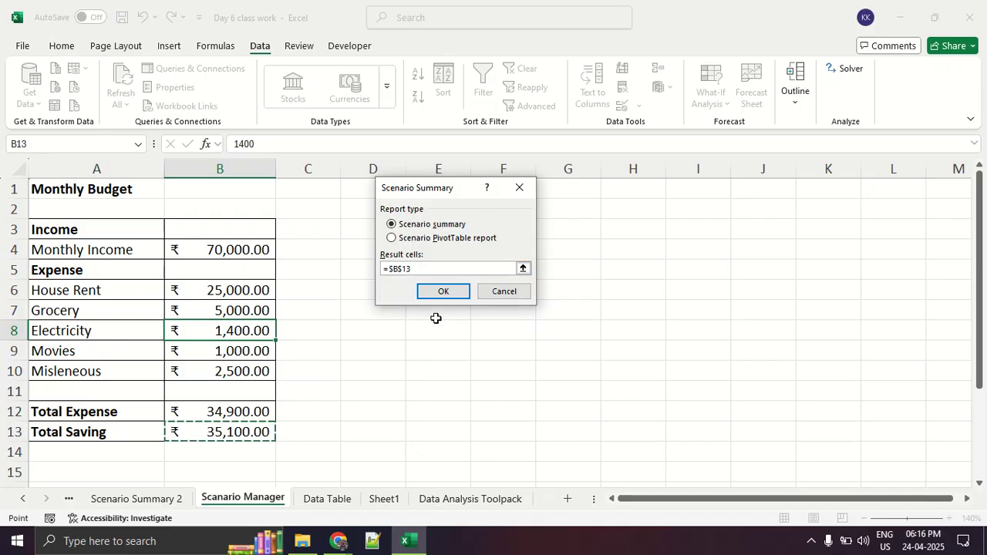
pyautogui.click(444, 292)
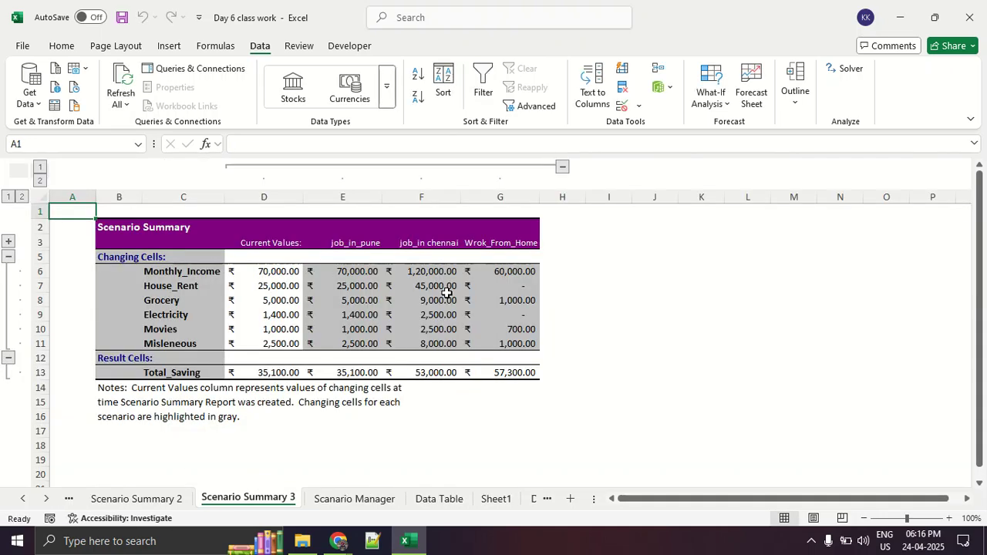
# Mark up the scenario names, changing cells, scenario values and Total_Saving row in the scenario summary.
pyautogui.click(447, 293)
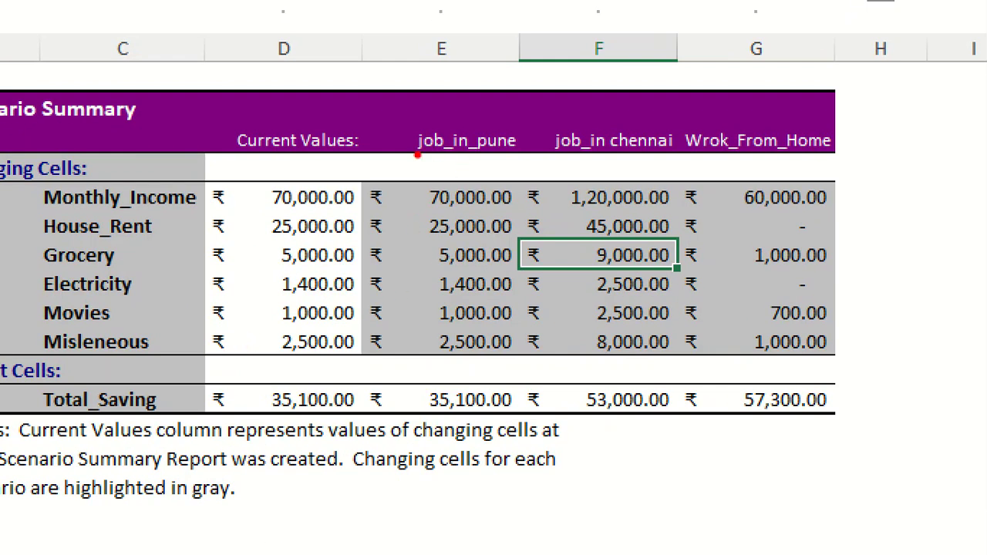
pyautogui.moveTo(382, 155); pyautogui.dragTo(474, 154)
pyautogui.moveTo(549, 163); pyautogui.dragTo(985, 158)
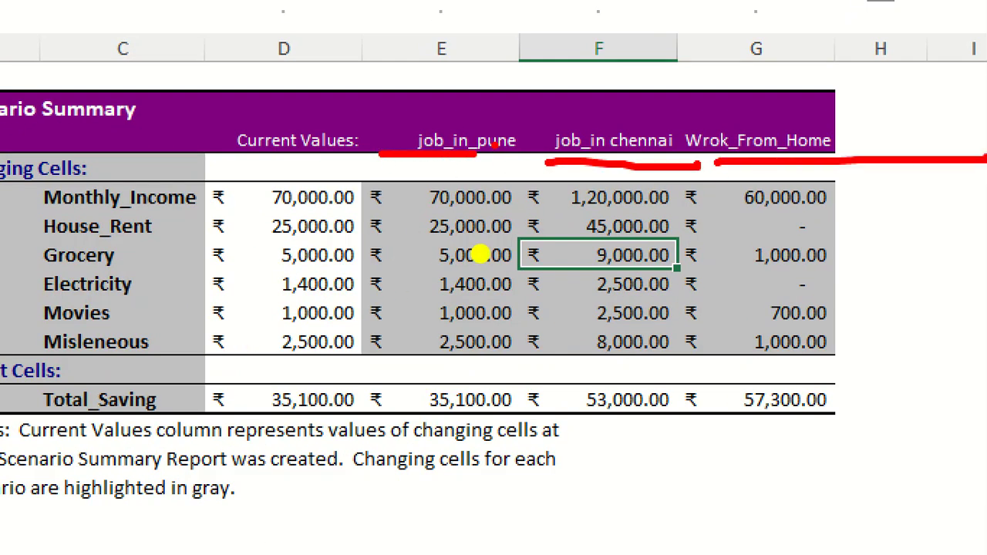
pyautogui.moveTo(23, 209); pyautogui.dragTo(102, 202)
pyautogui.moveTo(2, 252); pyautogui.dragTo(181, 243)
pyautogui.moveTo(1, 275); pyautogui.dragTo(137, 279)
pyautogui.moveTo(58, 303); pyautogui.dragTo(216, 303)
pyautogui.moveTo(54, 351); pyautogui.dragTo(147, 349)
pyautogui.moveTo(559, 189)
pyautogui.mouseDown()
pyautogui.moveTo(369, 286)
pyautogui.moveTo(937, 246)
pyautogui.moveTo(597, 166)
pyautogui.mouseUp()
pyautogui.moveTo(342, 381)
pyautogui.mouseDown()
pyautogui.moveTo(153, 382)
pyautogui.moveTo(433, 438)
pyautogui.moveTo(854, 401)
pyautogui.moveTo(533, 377)
pyautogui.moveTo(341, 389)
pyautogui.mouseUp()
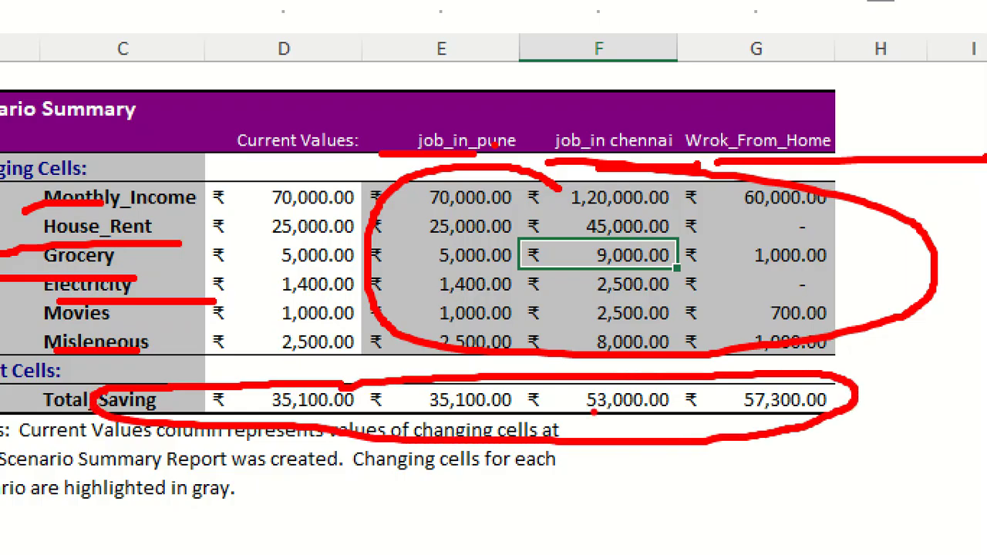
pyautogui.press('Escape')
# Circle the Wrok_From_Home scenario and its Total_Saving amount in the magnified scenario summary.
pyautogui.hotkey('ctrl', '1')
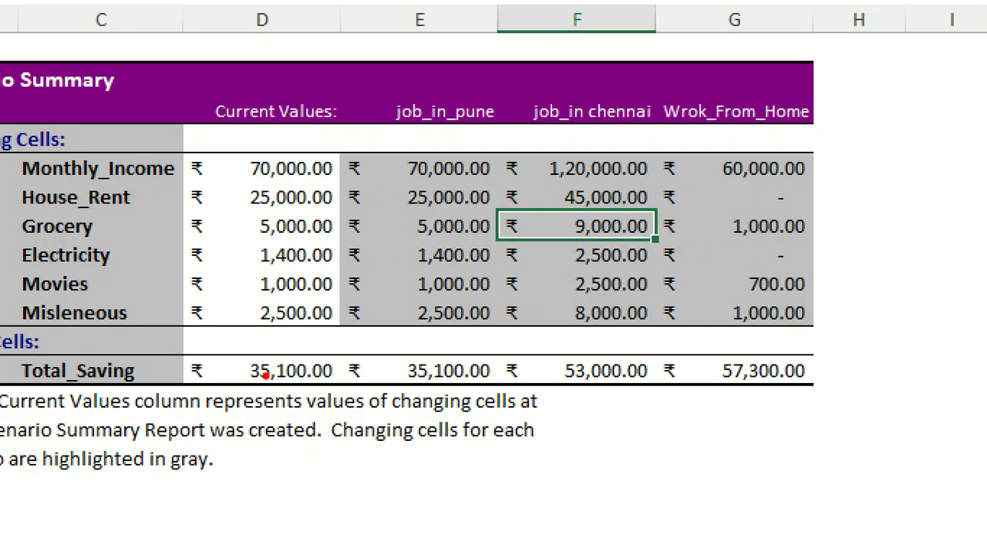
pyautogui.moveTo(882, 99)
pyautogui.mouseDown()
pyautogui.moveTo(634, 108)
pyautogui.moveTo(657, 417)
pyautogui.moveTo(784, 135)
pyautogui.moveTo(769, 129)
pyautogui.mouseUp()
pyautogui.moveTo(676, 426)
pyautogui.mouseDown()
pyautogui.moveTo(679, 446)
pyautogui.moveTo(759, 371)
pyautogui.mouseUp()
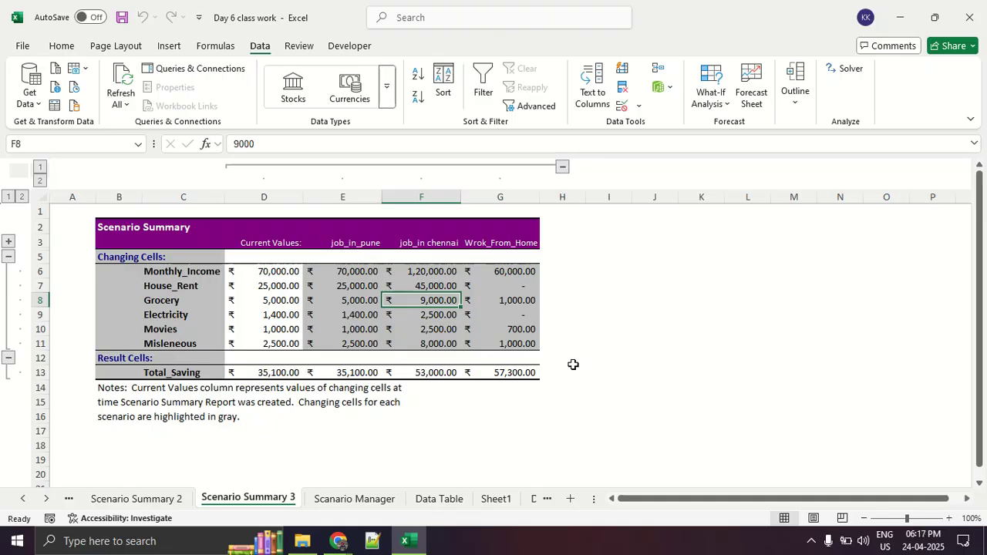
pyautogui.hotkey('alt', 'Tab')
pyautogui.hotkey('alt', 'Tab')
pyautogui.hotkey('alt', 'Tab')
pyautogui.hotkey('alt', 'Tab')
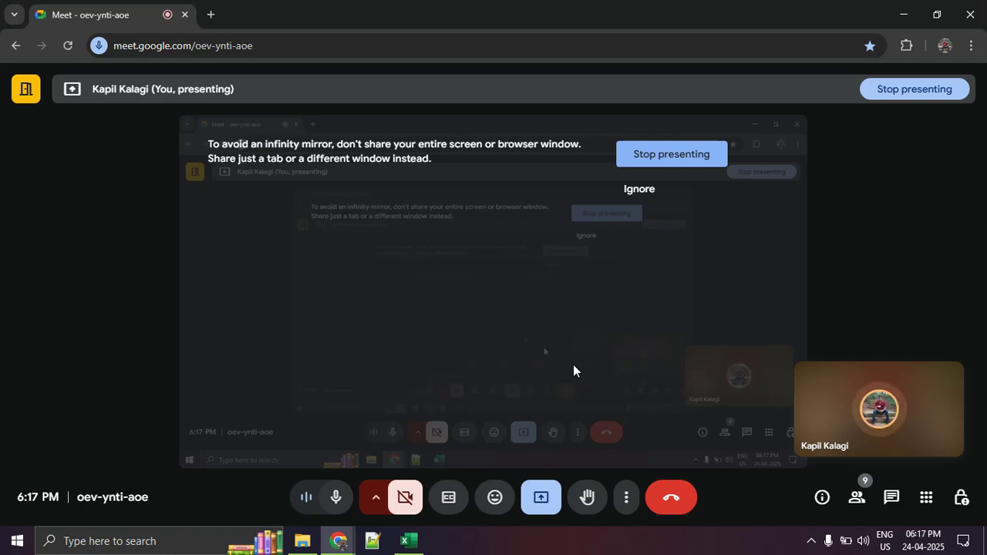
pyautogui.hotkey('alt', 'Tab')
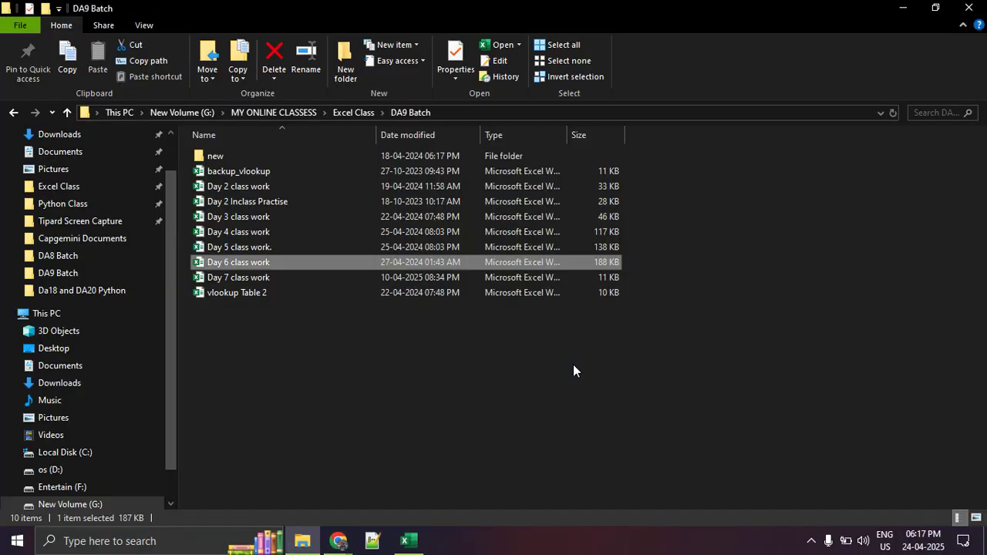
pyautogui.hotkey('alt', 'Tab')
pyautogui.hotkey('alt', 'Tab')
pyautogui.hotkey('alt', 'Tab')
pyautogui.press('Tab')
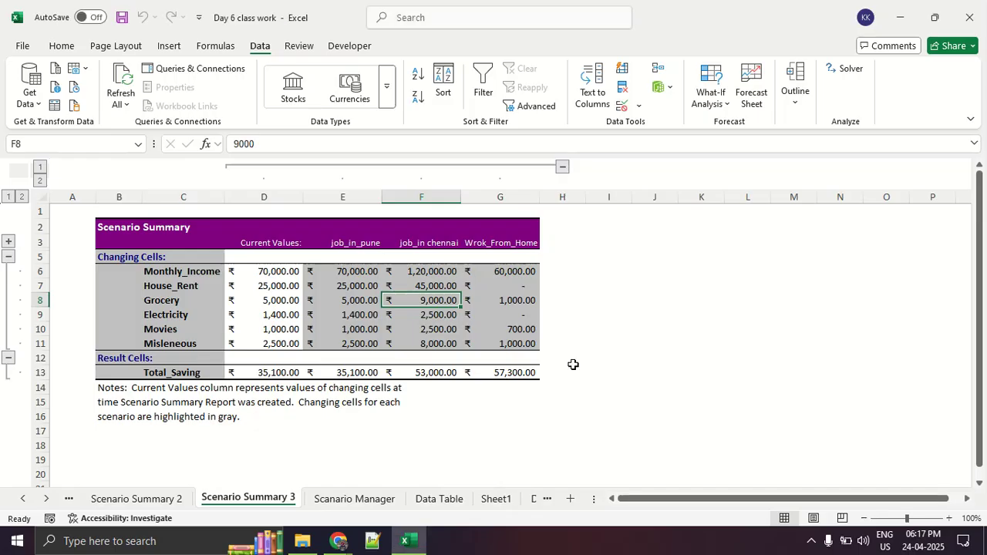
# Copy the budget table A3:B13 on the Scanario Manager sheet and paste it at cell F3.
pyautogui.click(399, 498)
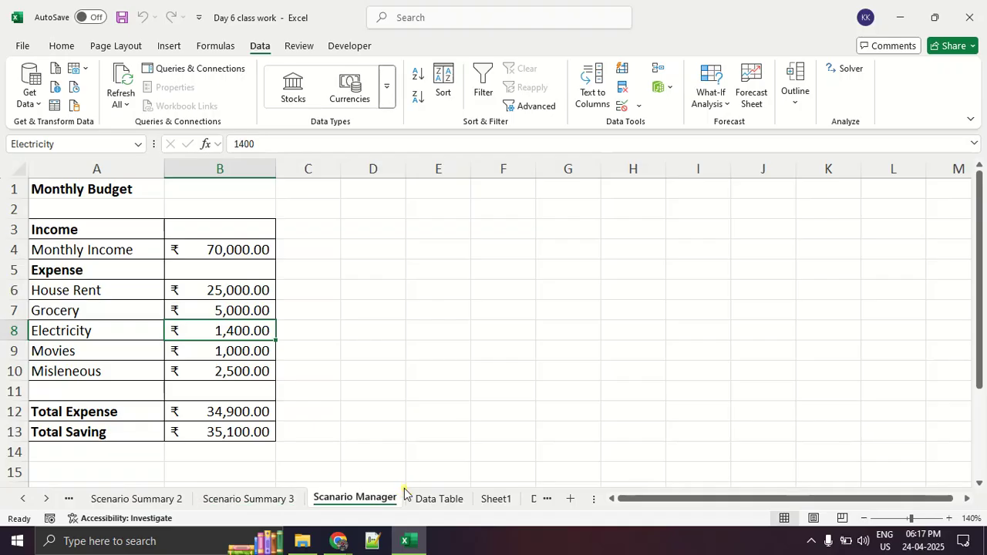
pyautogui.click(402, 377)
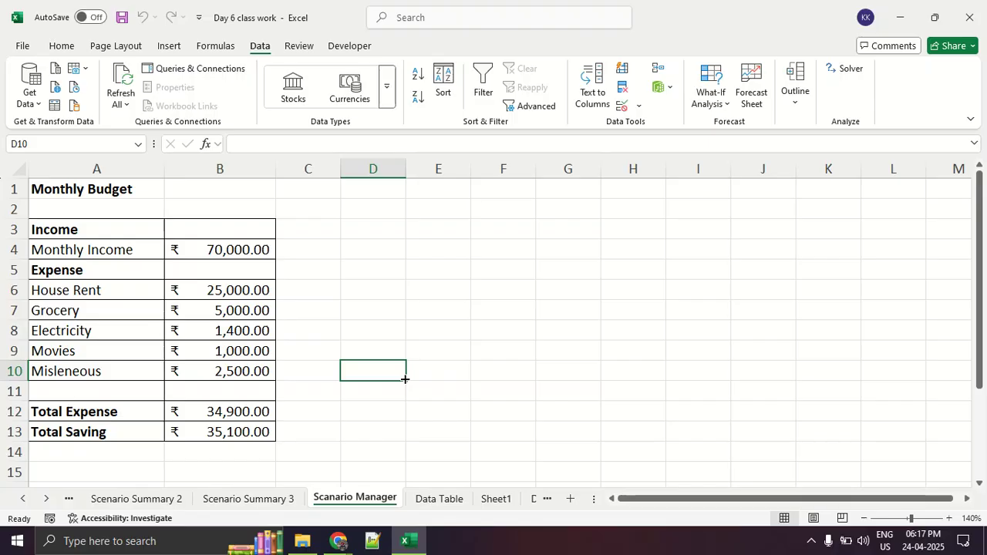
pyautogui.moveTo(80, 229); pyautogui.dragTo(200, 421)
pyautogui.hotkey('ctrl', 'c')
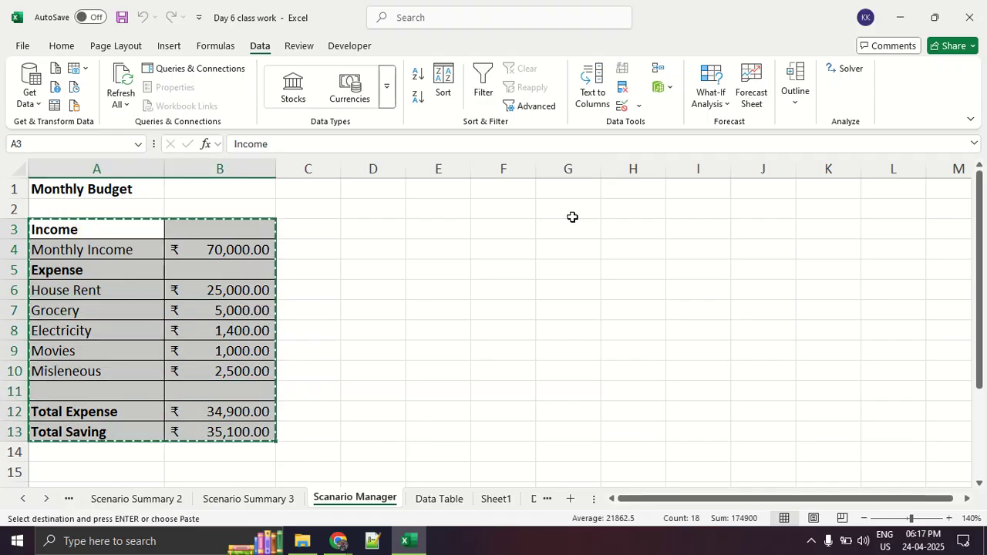
pyautogui.click(503, 223)
pyautogui.hotkey('ctrl', 'v')
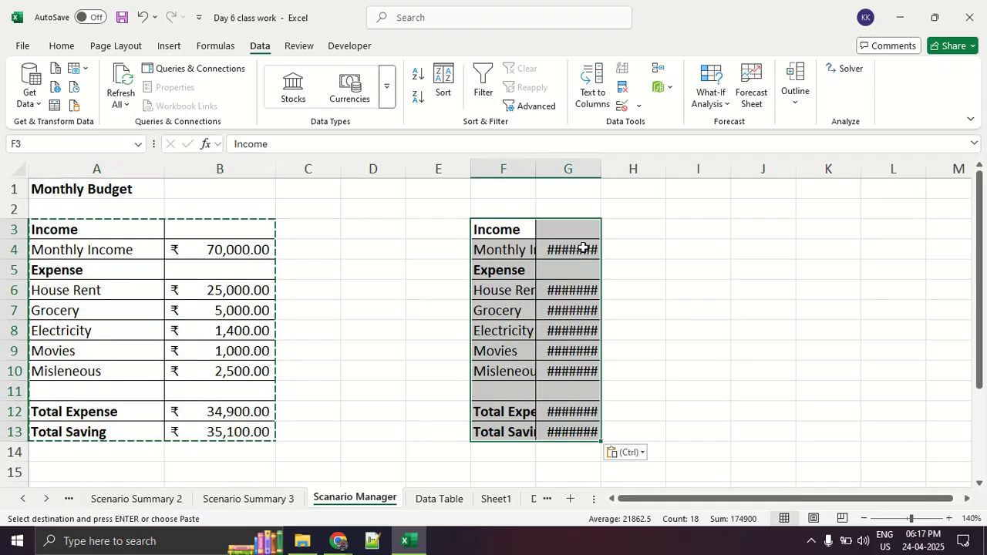
# Widen columns F and G so the pasted budget table's labels and amounts fit.
pyautogui.click(638, 291)
pyautogui.moveTo(601, 168); pyautogui.dragTo(696, 182)
pyautogui.click(733, 312)
pyautogui.moveTo(531, 164); pyautogui.dragTo(580, 173)
pyautogui.click(651, 248)
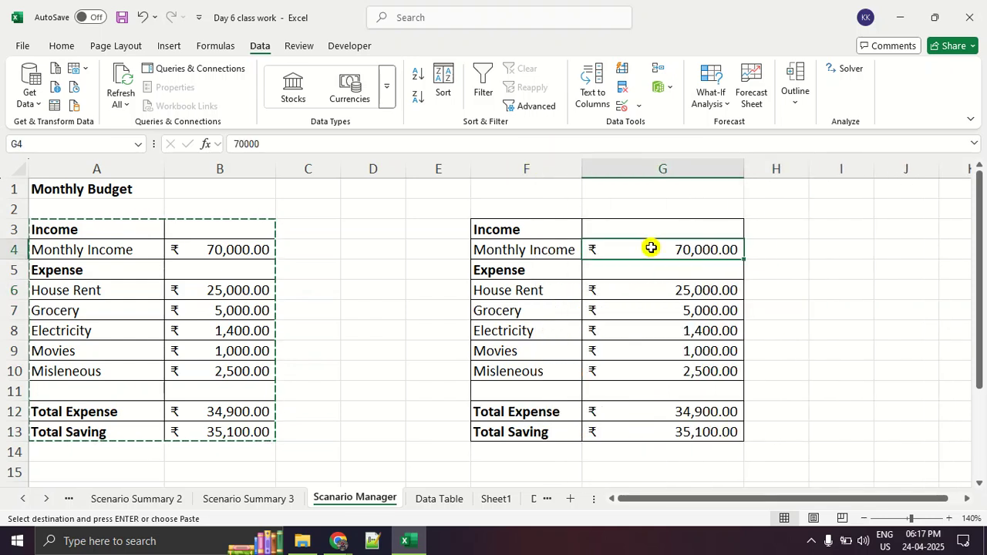
pyautogui.click(565, 251)
pyautogui.click(671, 293)
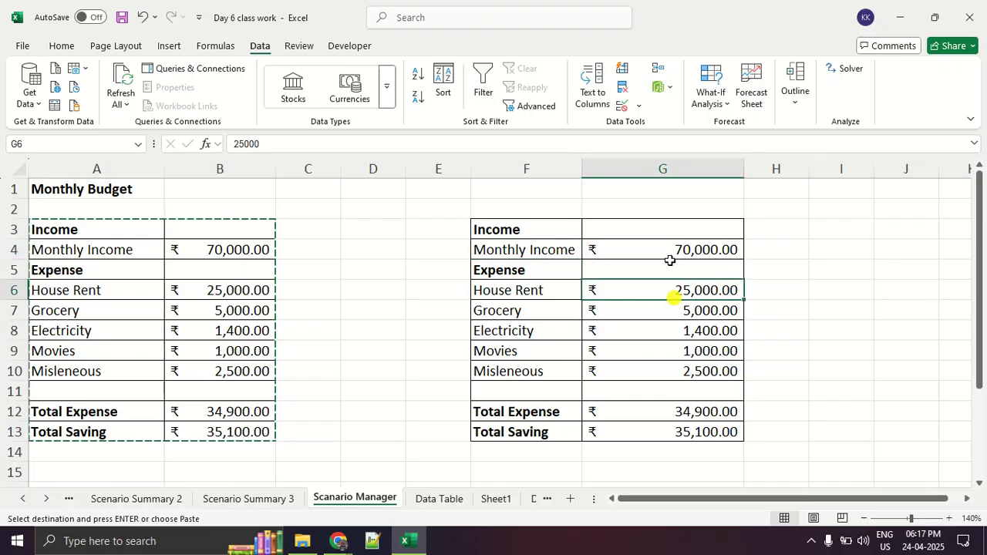
pyautogui.click(674, 235)
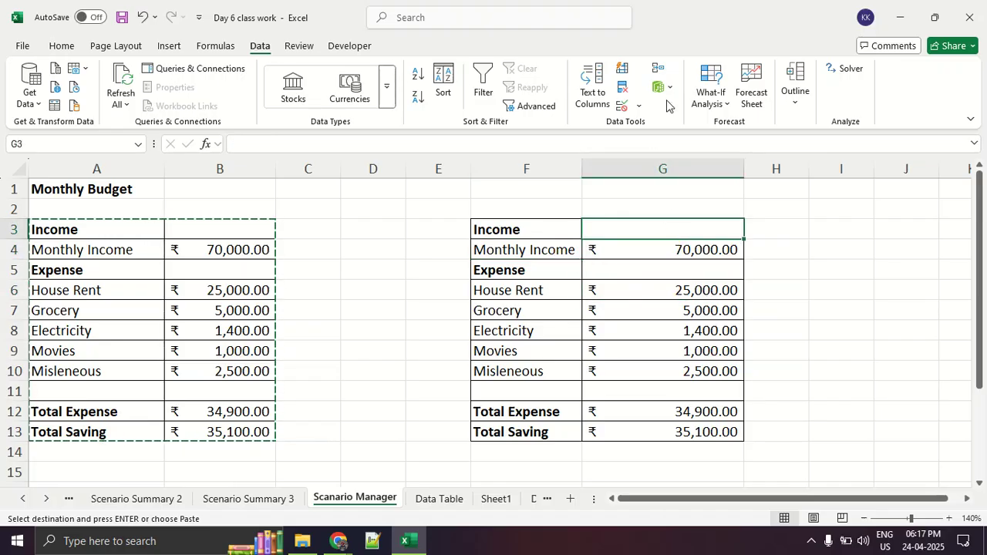
# Define a new scenario named test in Scenario Manager with changing cells G4 and G6:G10, proceeding to its values.
pyautogui.click(708, 98)
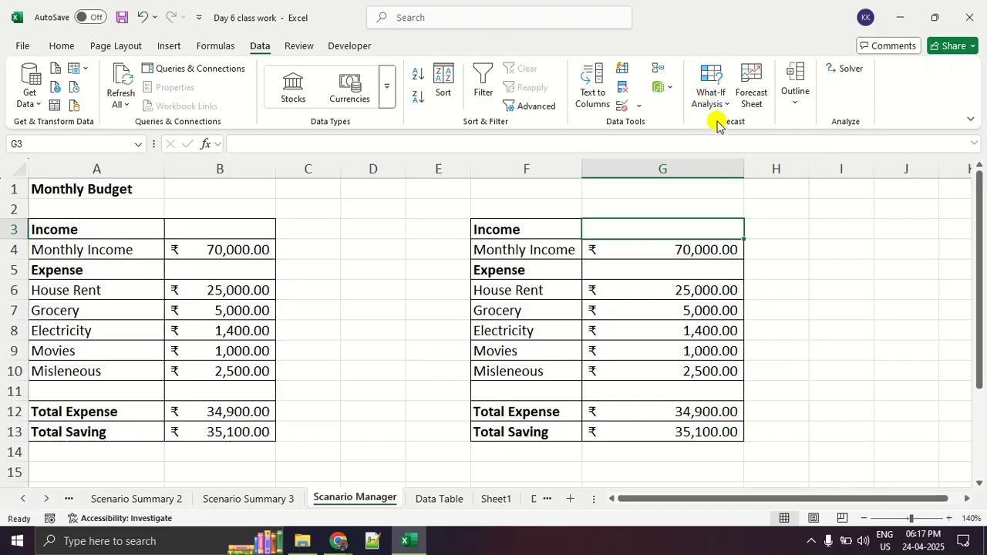
pyautogui.click(752, 125)
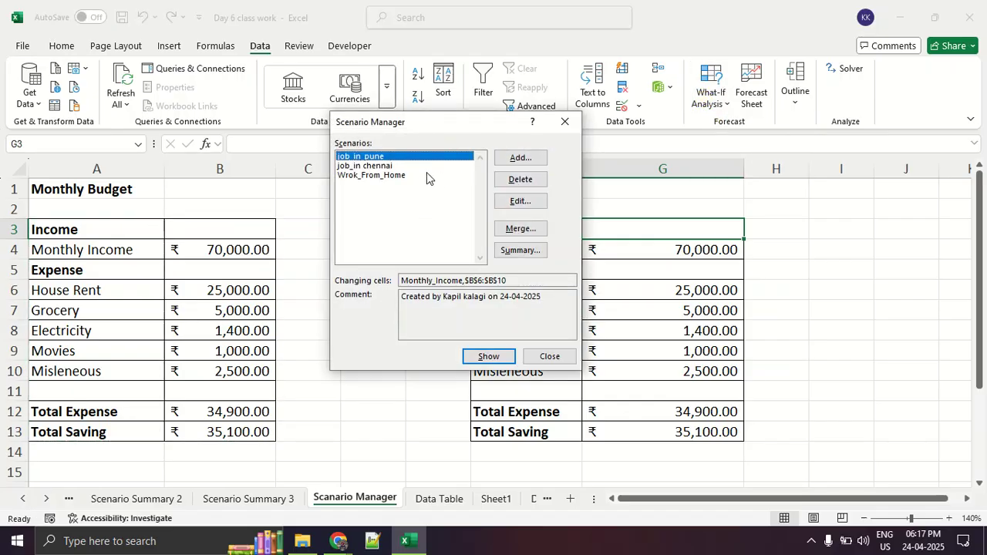
pyautogui.click(510, 158)
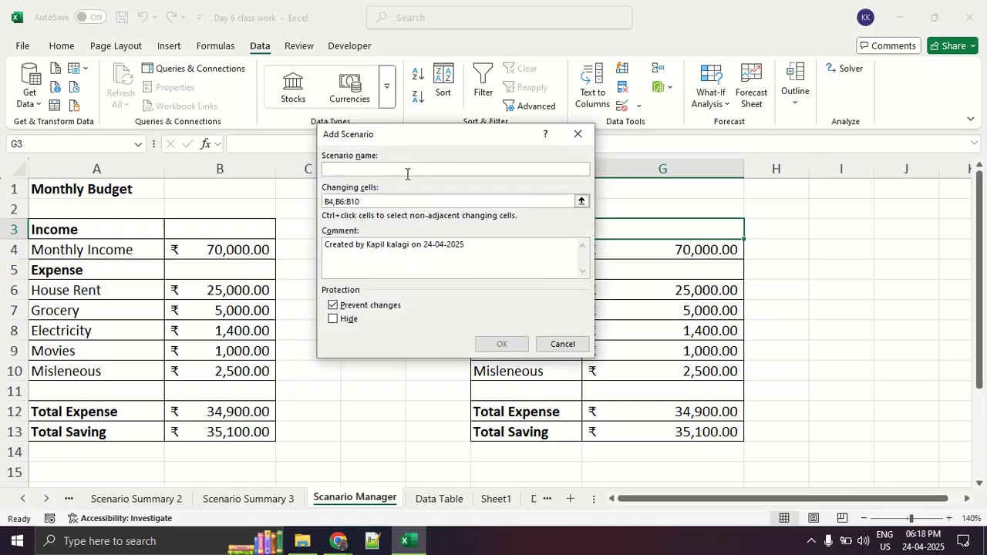
pyautogui.write('test')
pyautogui.moveTo(379, 202); pyautogui.dragTo(203, 183)
pyautogui.press('BackSpace')
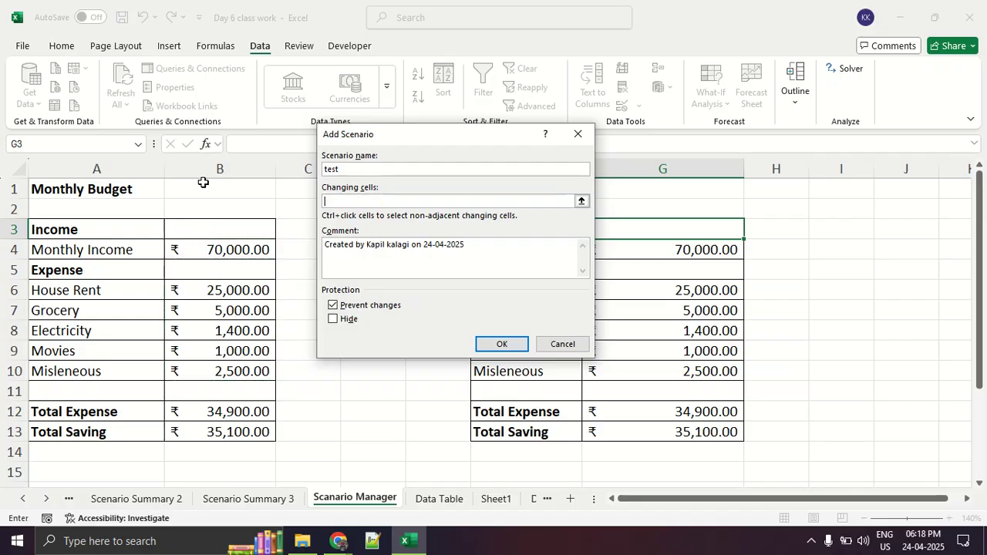
pyautogui.click(687, 249)
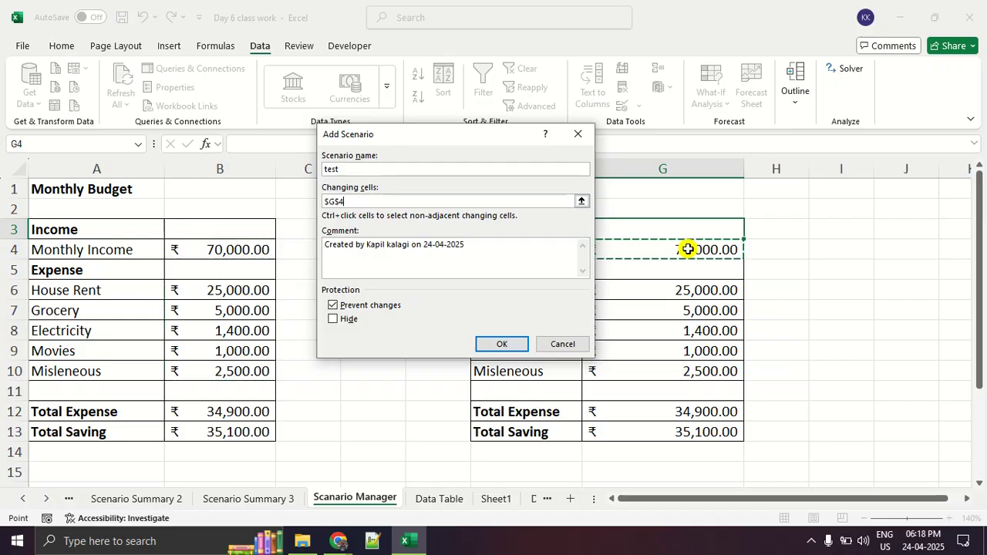
pyautogui.write(',')
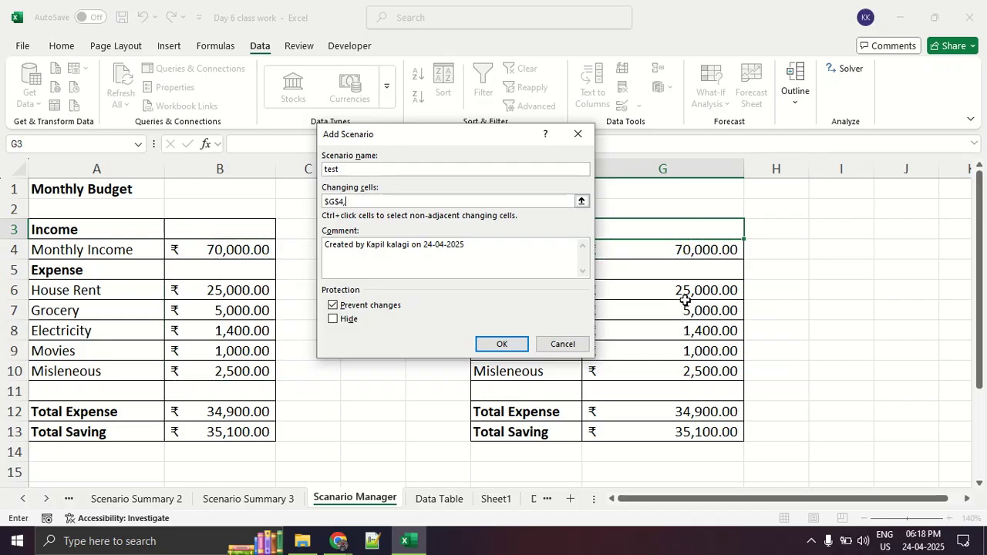
pyautogui.moveTo(683, 290); pyautogui.dragTo(687, 361)
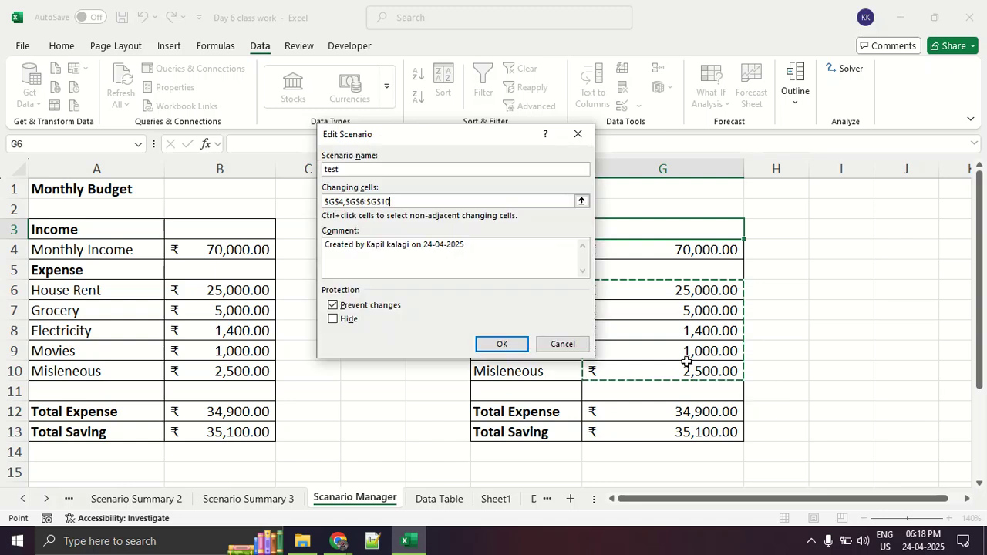
pyautogui.click(489, 342)
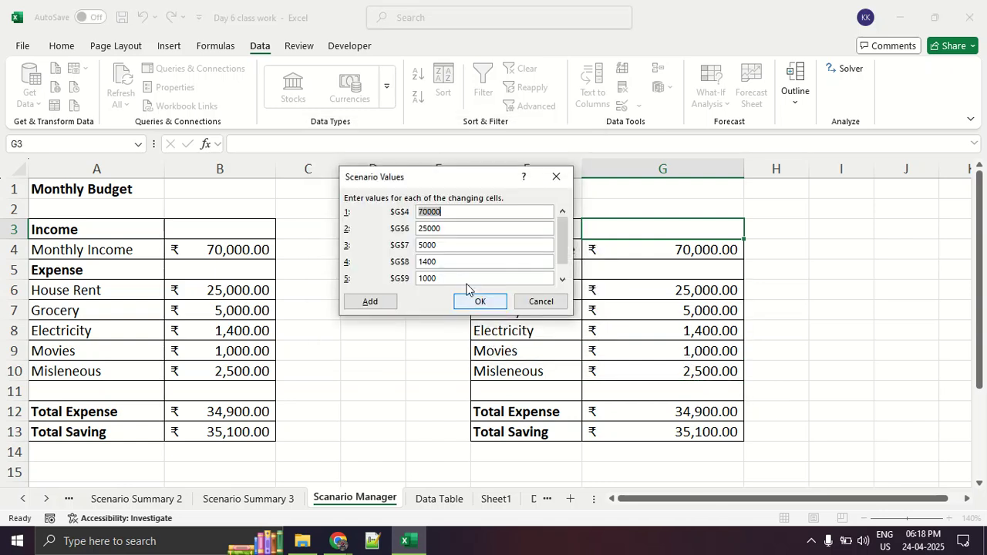
# Move the Scenario Values dialog lower and underline the Monthly Income label and the dialog's cell references.
pyautogui.moveTo(436, 179); pyautogui.dragTo(421, 224)
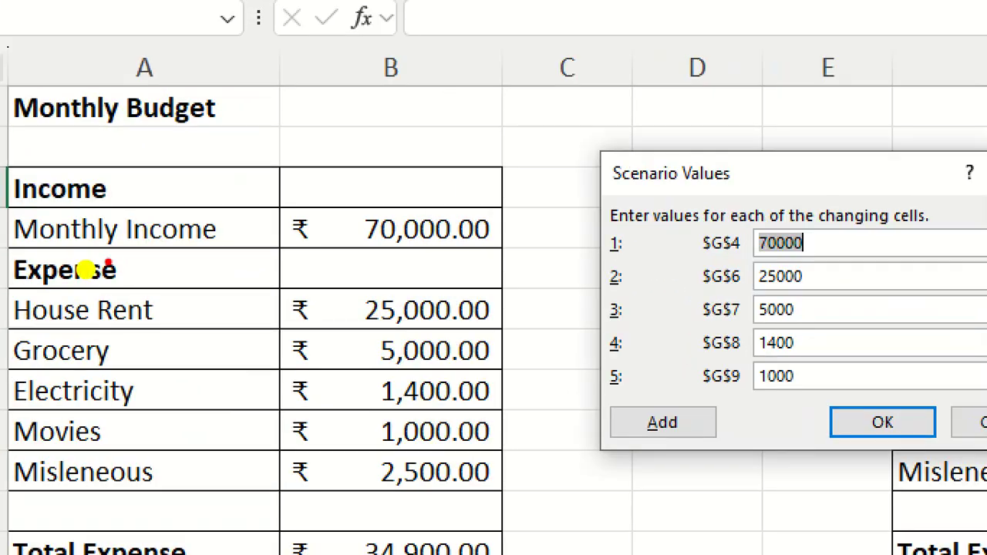
pyautogui.moveTo(51, 258); pyautogui.dragTo(233, 248)
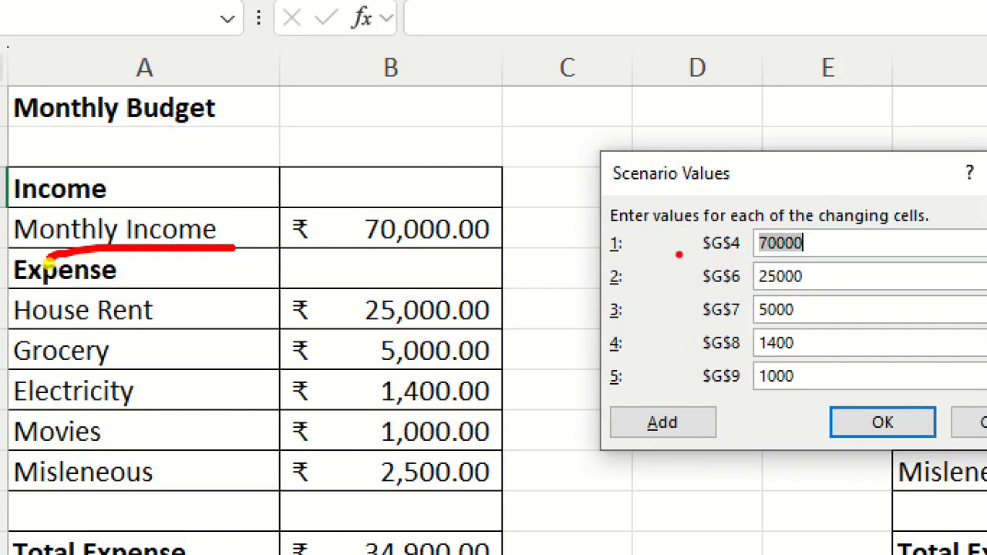
pyautogui.moveTo(672, 251); pyautogui.dragTo(754, 251)
pyautogui.moveTo(706, 278); pyautogui.dragTo(776, 282)
pyautogui.moveTo(654, 331); pyautogui.dragTo(718, 344)
pyautogui.moveTo(670, 391); pyautogui.dragTo(717, 399)
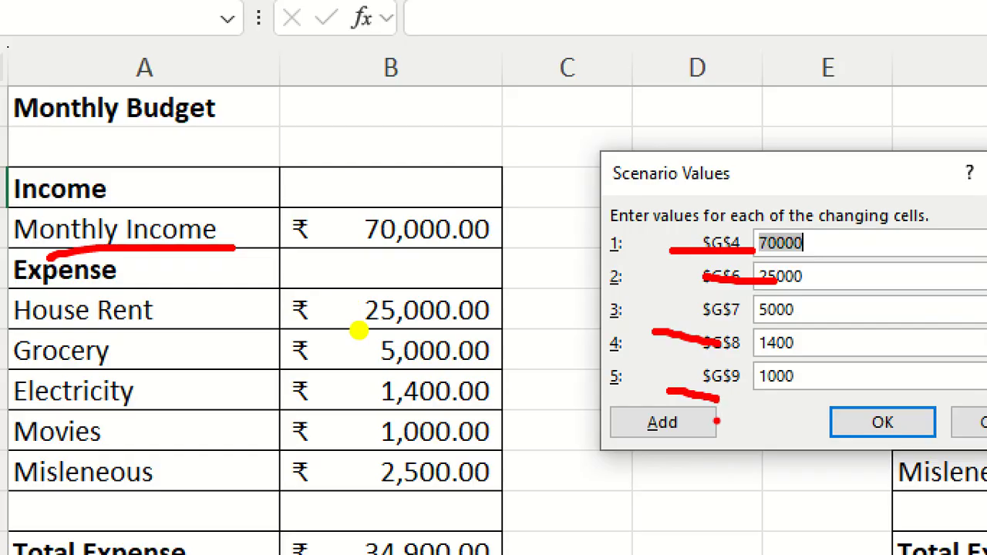
pyautogui.press('Escape')
# Circle the House Rent and Monthly Income amounts in the copied budget table.
pyautogui.click(425, 255)
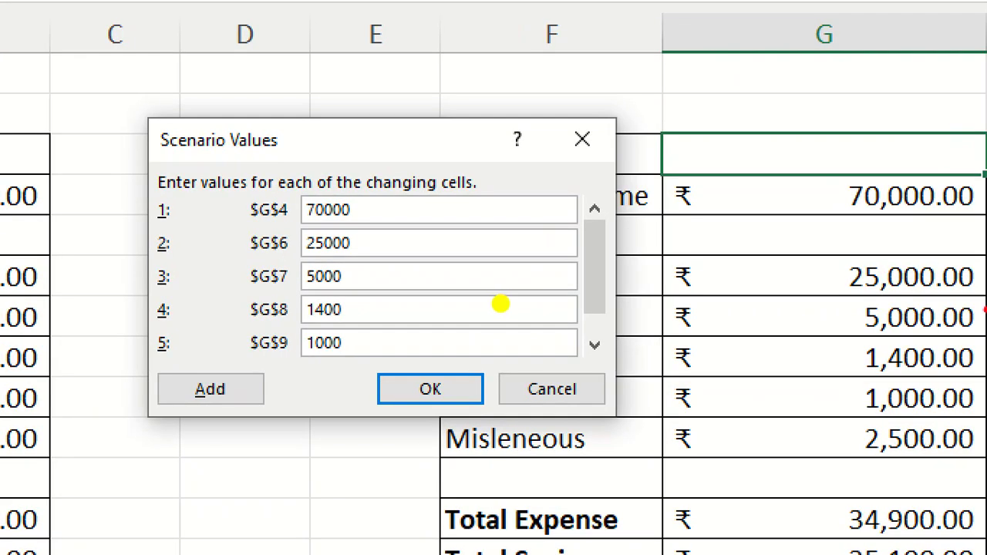
pyautogui.moveTo(717, 280); pyautogui.dragTo(724, 300)
pyautogui.moveTo(950, 297); pyautogui.dragTo(895, 241)
pyautogui.moveTo(929, 197)
pyautogui.mouseDown()
pyautogui.moveTo(891, 181)
pyautogui.moveTo(980, 172)
pyautogui.moveTo(896, 168)
pyautogui.mouseUp()
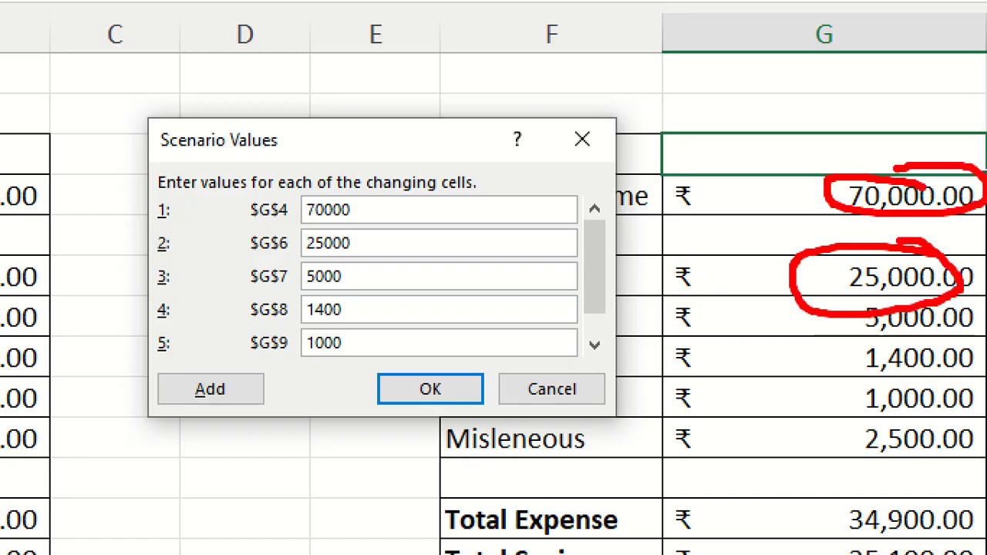
pyautogui.press('Escape')
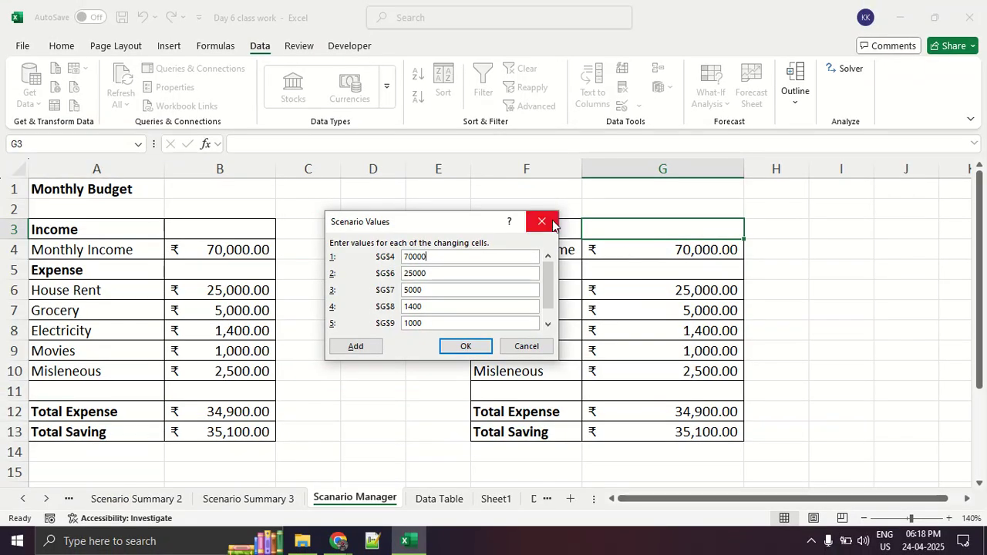
# Close the scenario dialogs without adding the test scenario and select the copied Monthly Income amount in G4.
pyautogui.click(549, 223)
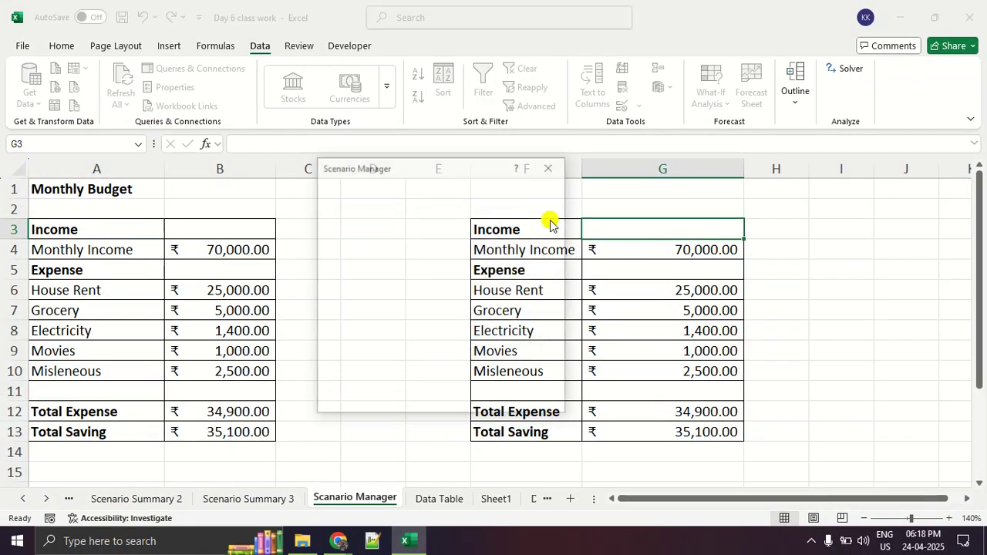
pyautogui.click(552, 166)
pyautogui.click(671, 254)
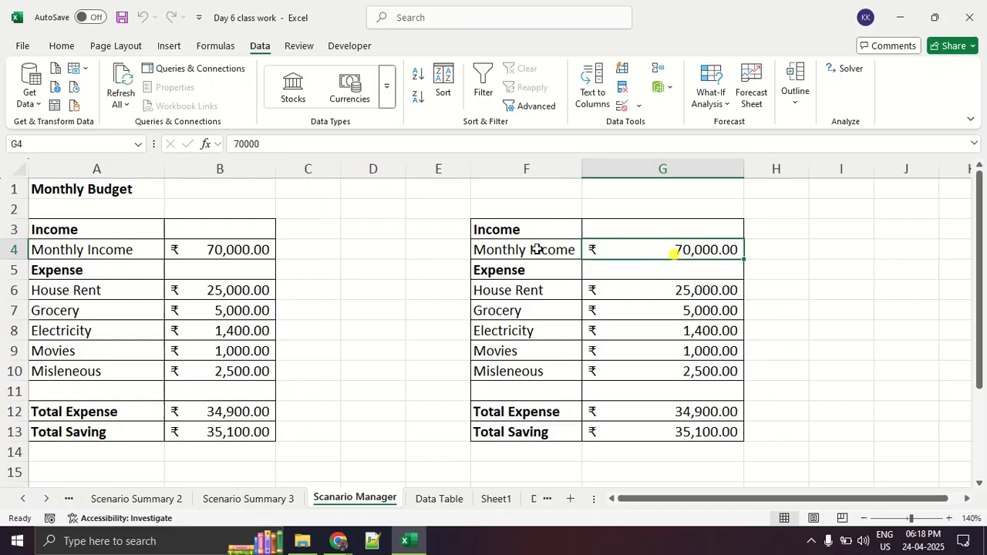
# Select the copied Monthly Income label and amount in F4:G4, and mark the Formulas and Defined Names headings for the class.
pyautogui.moveTo(534, 249); pyautogui.dragTo(627, 249)
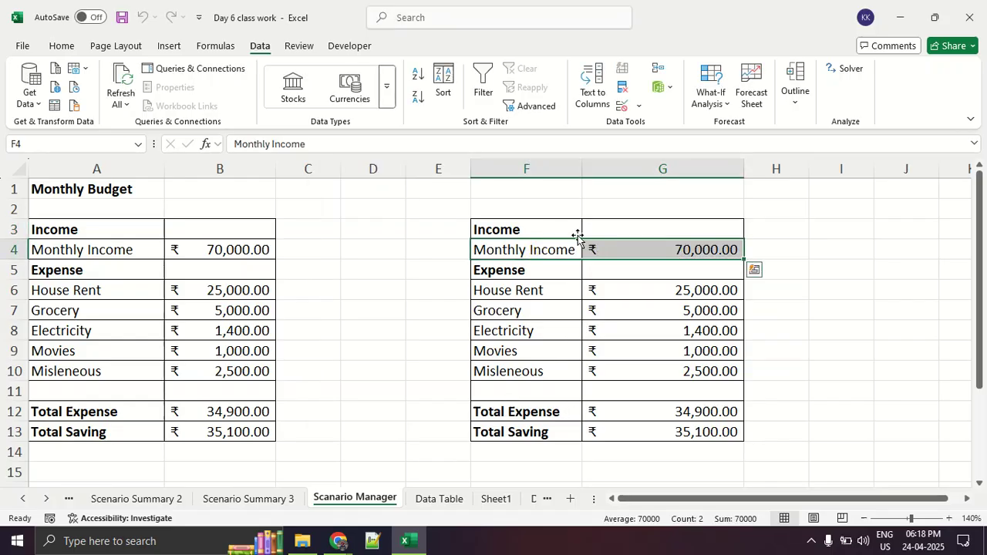
pyautogui.click(170, 45)
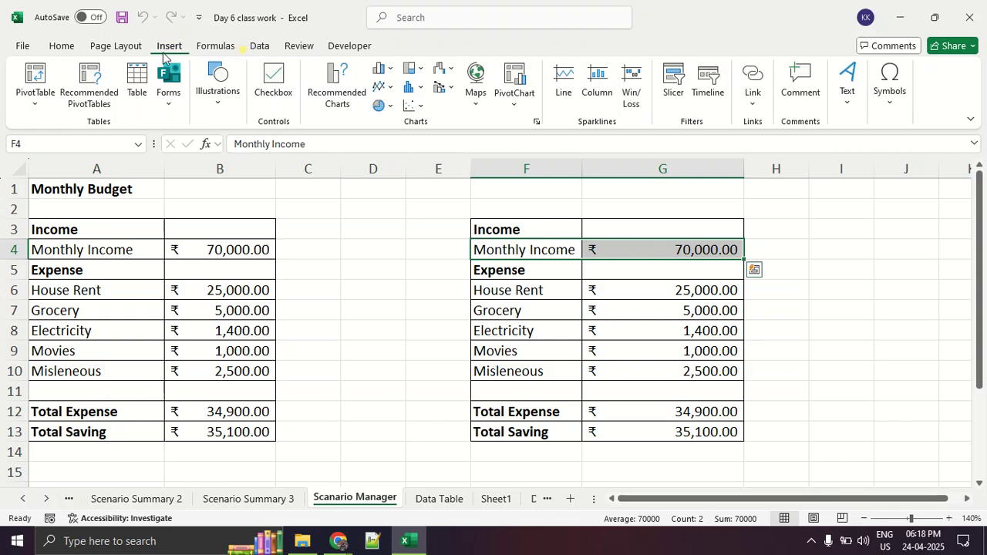
pyautogui.click(260, 46)
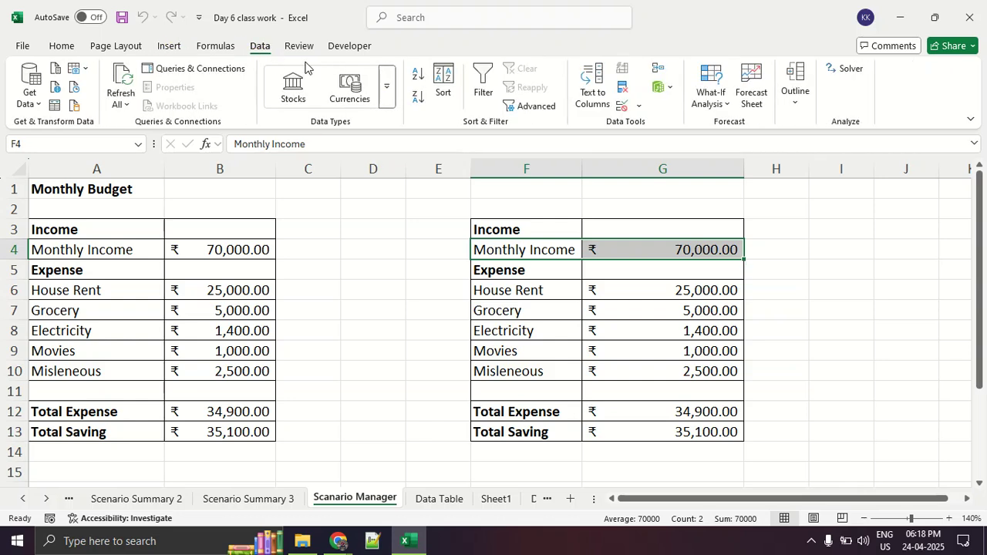
pyautogui.click(238, 49)
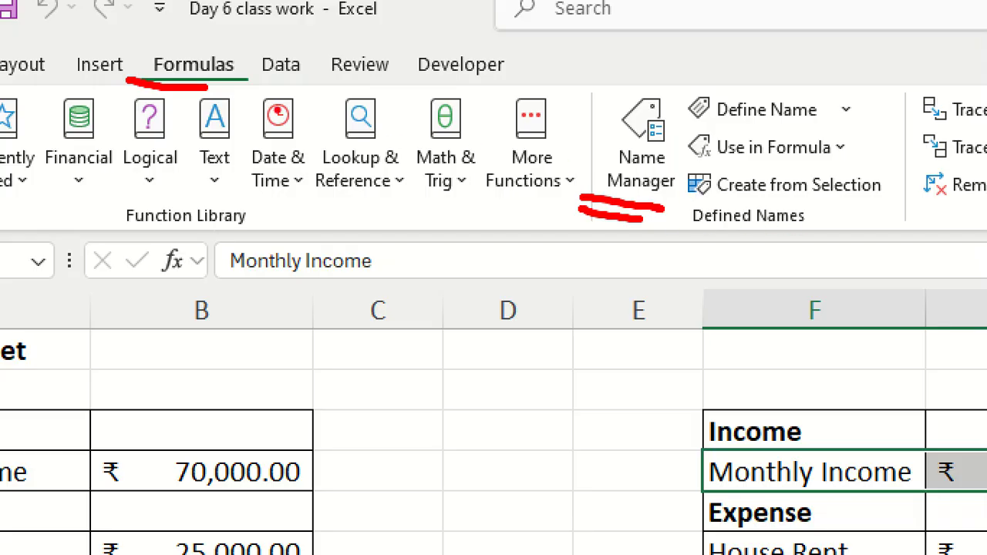
pyautogui.moveTo(243, 52)
pyautogui.mouseDown()
pyautogui.moveTo(226, 112)
pyautogui.moveTo(234, 39)
pyautogui.mouseUp()
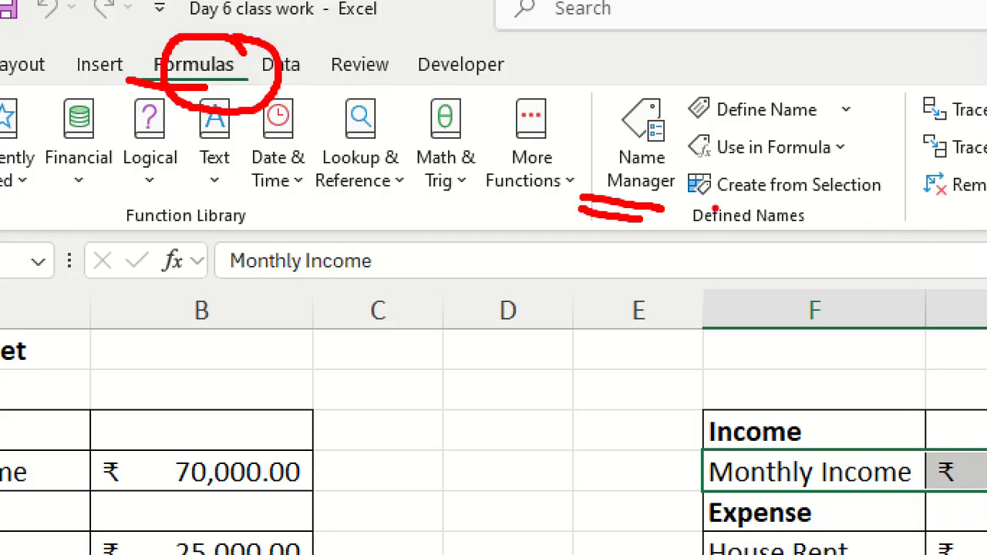
pyautogui.moveTo(701, 206); pyautogui.dragTo(833, 212)
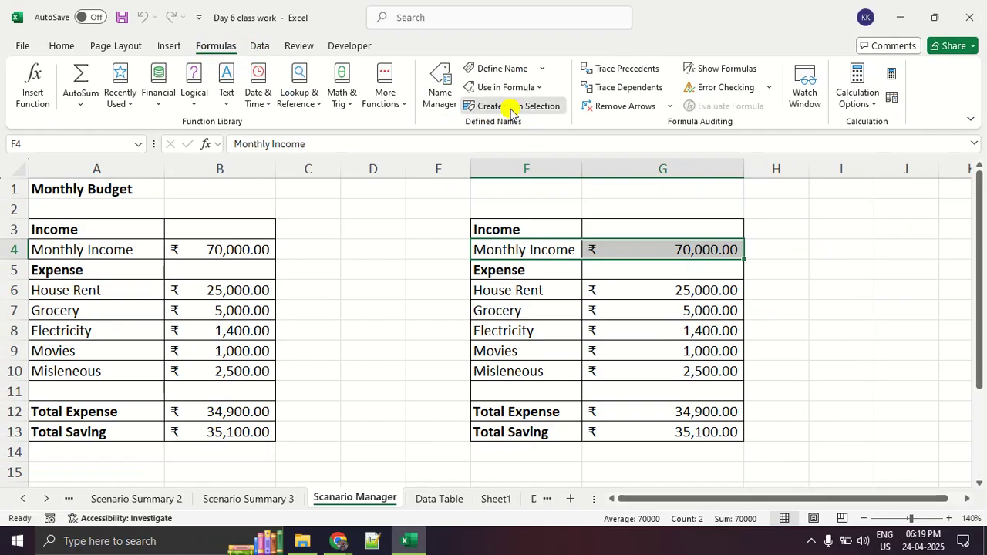
# Name cell G4 from its left-column label, underlining that option and replacing the existing Monthly_Income definition.
pyautogui.click(784, 192)
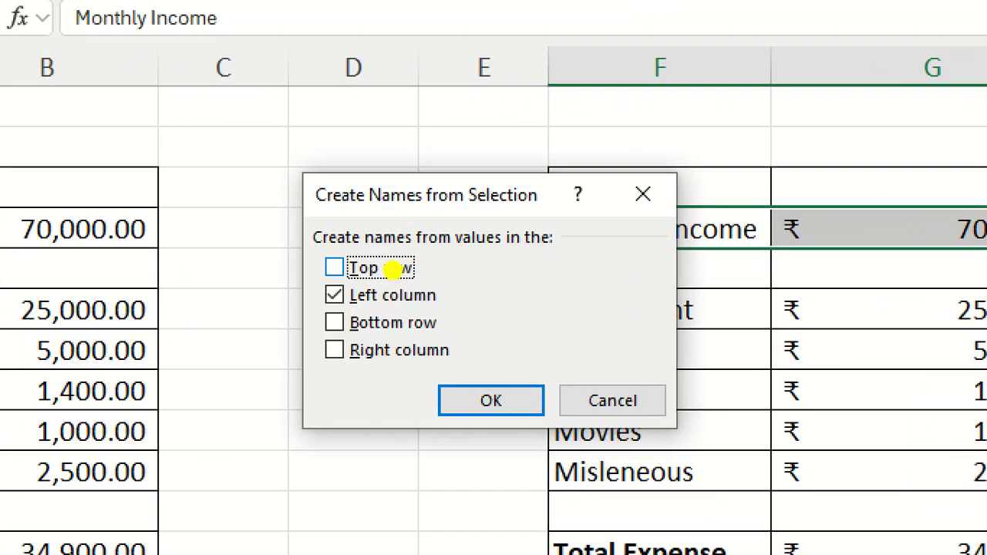
pyautogui.moveTo(276, 307); pyautogui.dragTo(515, 308)
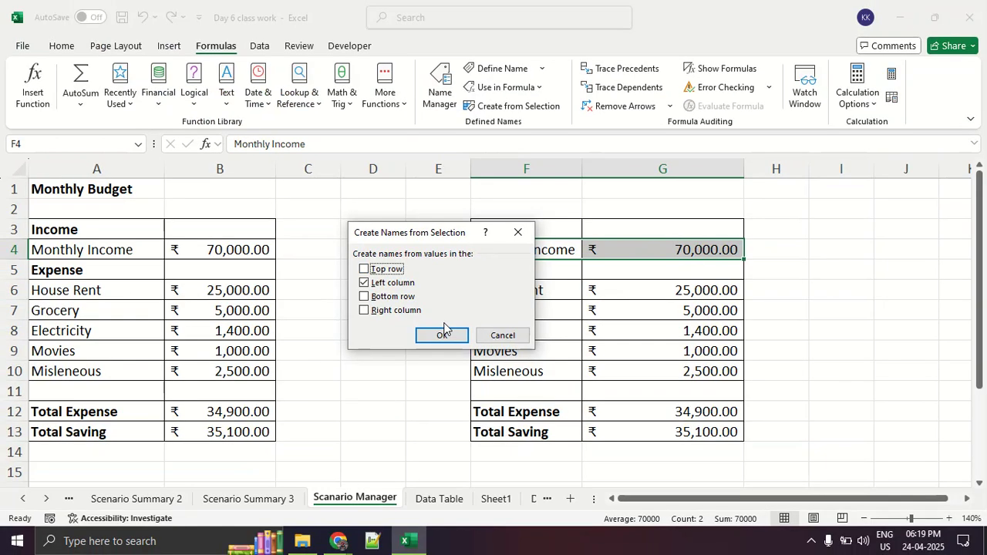
pyautogui.click(444, 333)
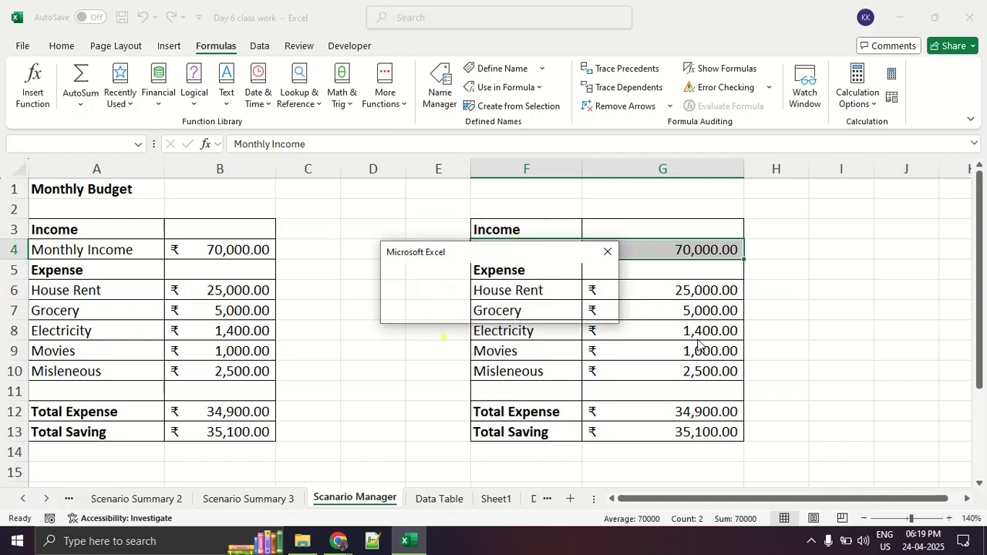
pyautogui.moveTo(532, 256); pyautogui.dragTo(407, 265)
pyautogui.click(313, 315)
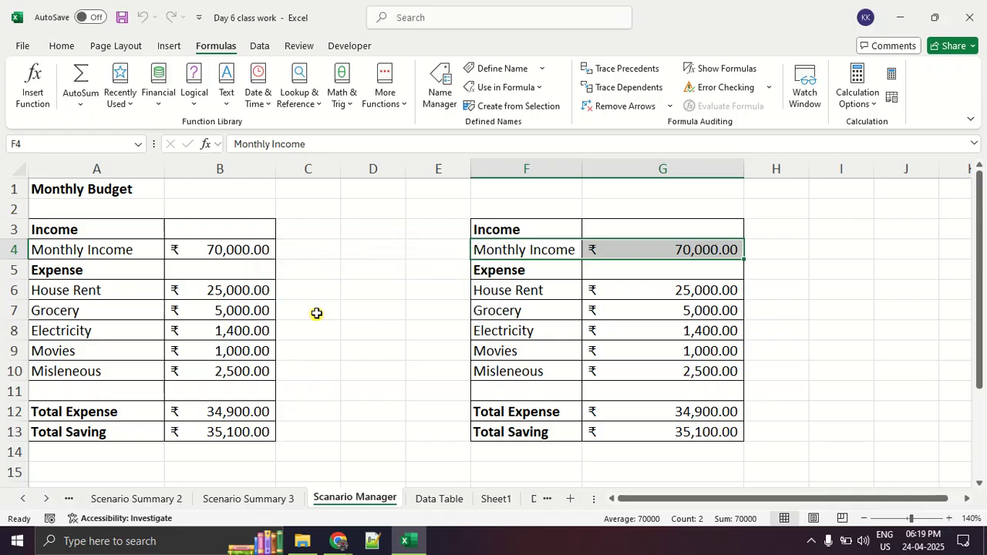
# Compare the cell names of the Monthly Income amount in G4 and the House Rent amount in G6.
pyautogui.click(563, 312)
pyautogui.click(567, 253)
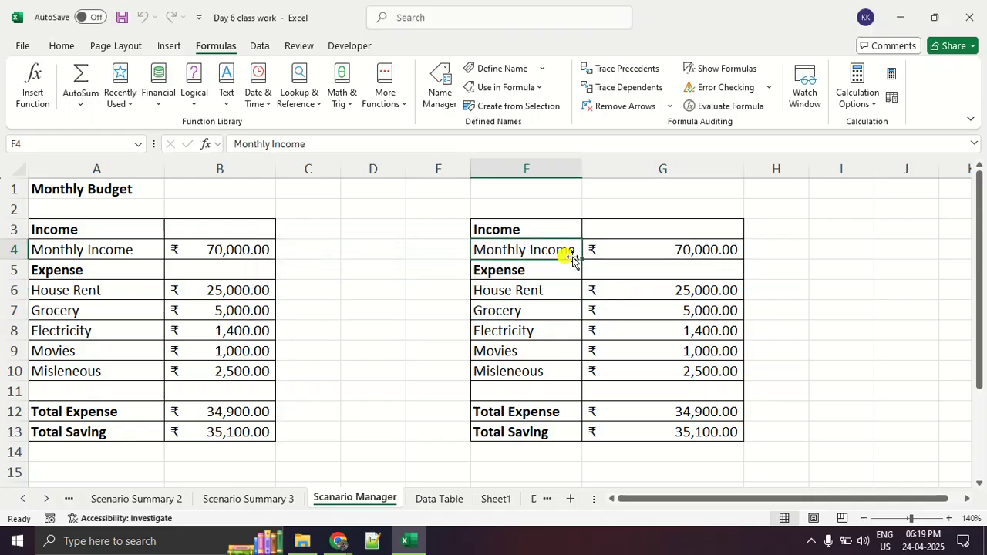
pyautogui.click(644, 250)
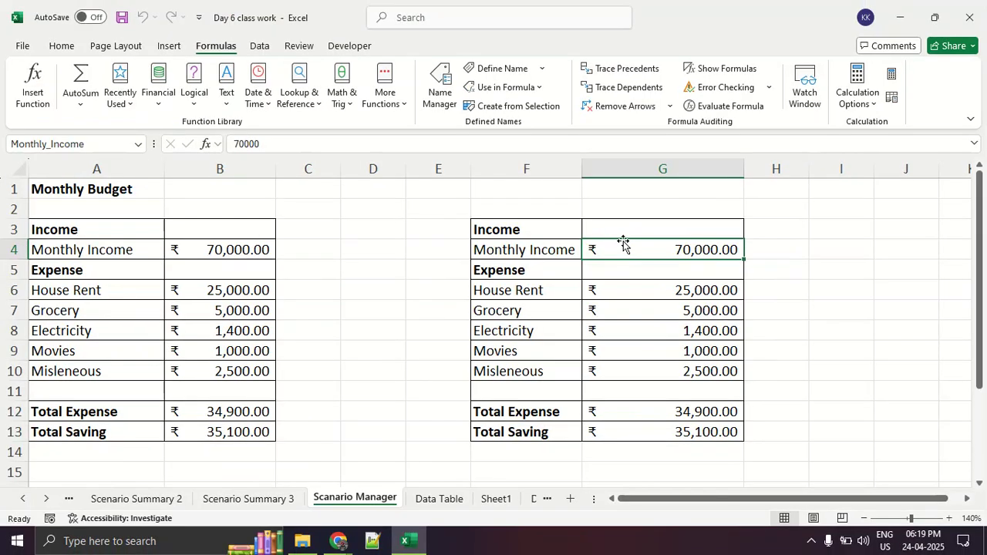
pyautogui.click(561, 290)
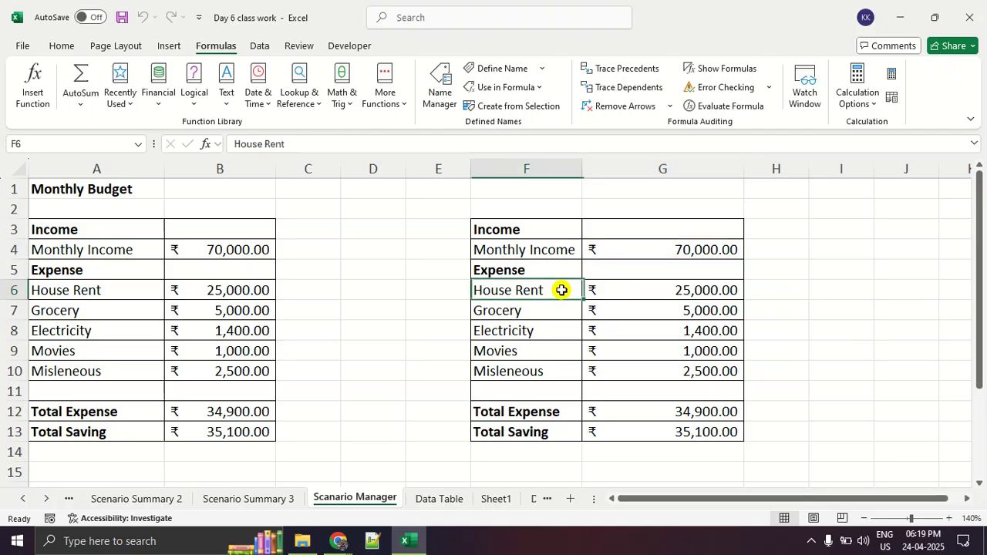
pyautogui.click(612, 313)
pyautogui.click(665, 284)
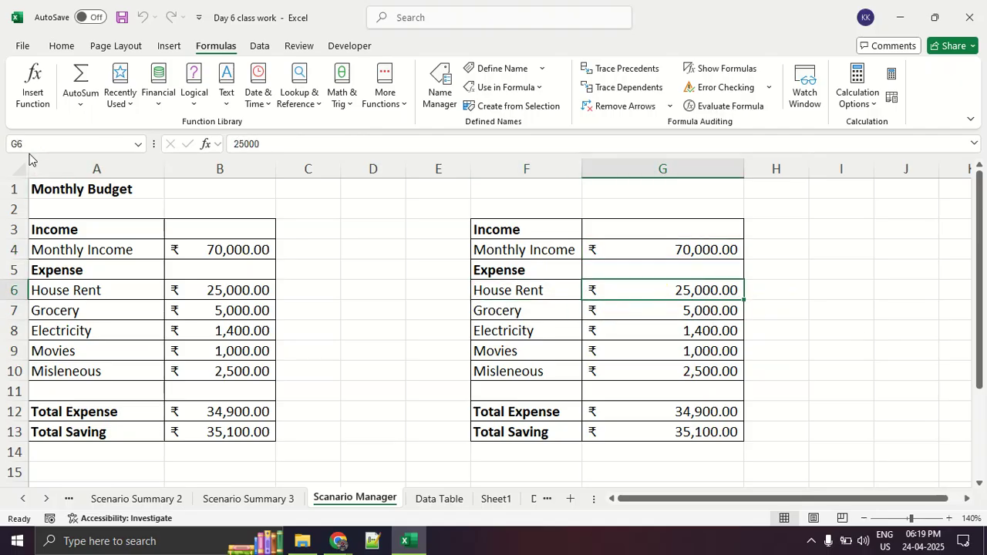
# Create names for the expense amounts in G6:G10 from their left-column labels, replacing the existing definitions.
pyautogui.moveTo(497, 287); pyautogui.dragTo(645, 373)
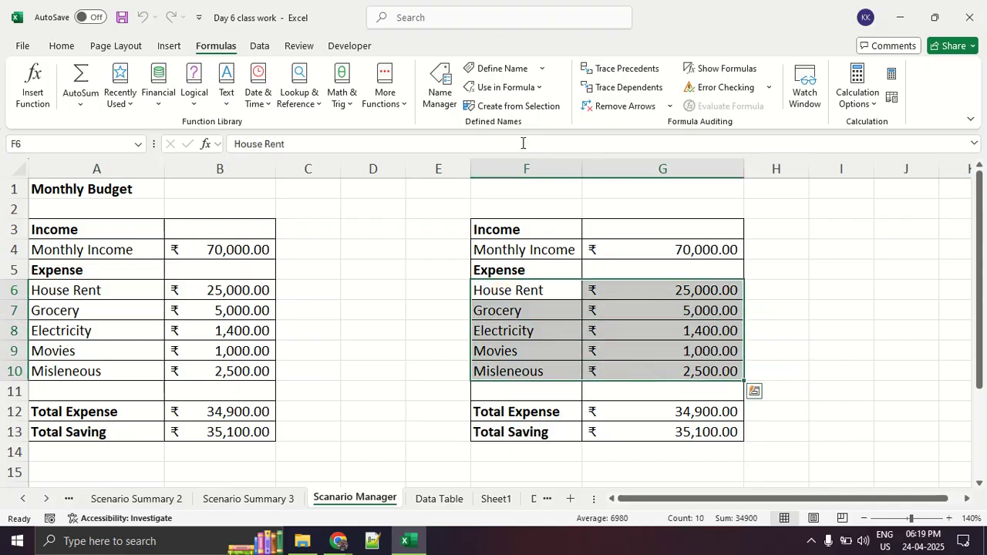
pyautogui.click(528, 107)
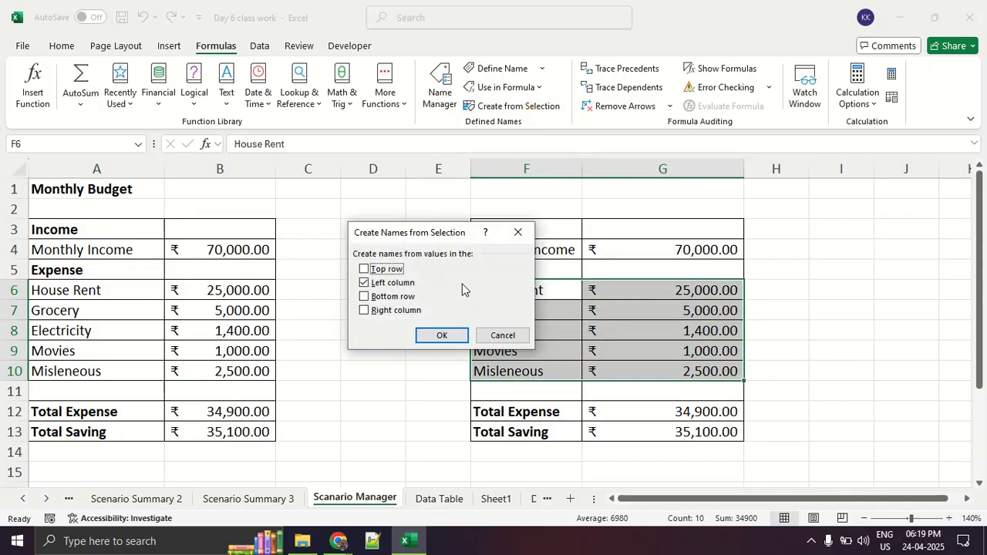
pyautogui.click(442, 335)
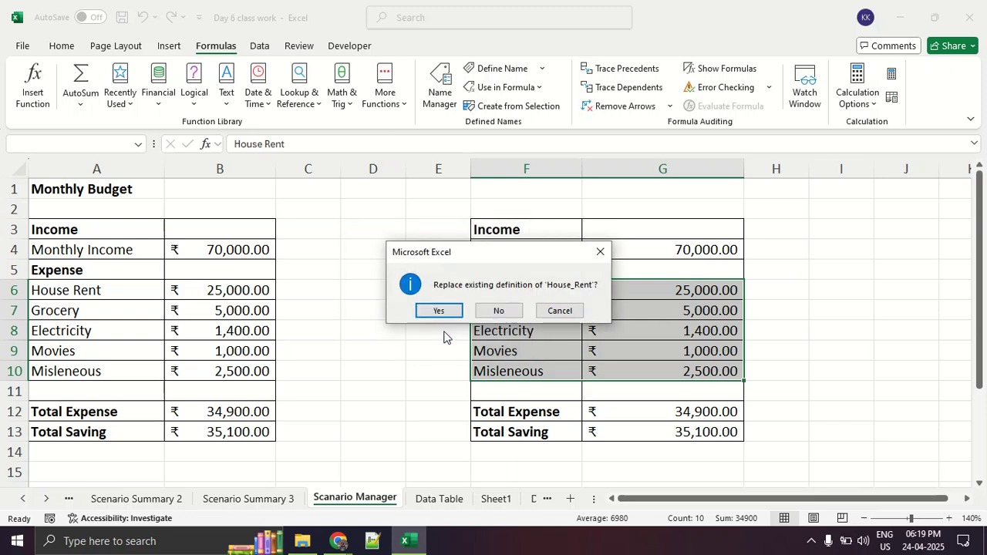
pyautogui.click(447, 307)
pyautogui.click(439, 310)
pyautogui.click(439, 310)
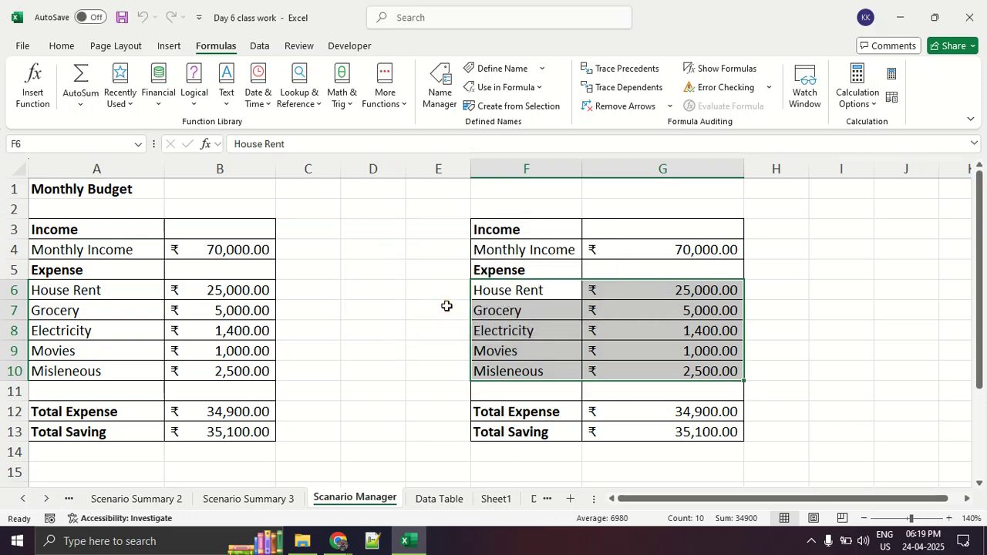
# Check the cell names of the copied Movies and House Rent amounts against cells in the original budget table.
pyautogui.click(652, 357)
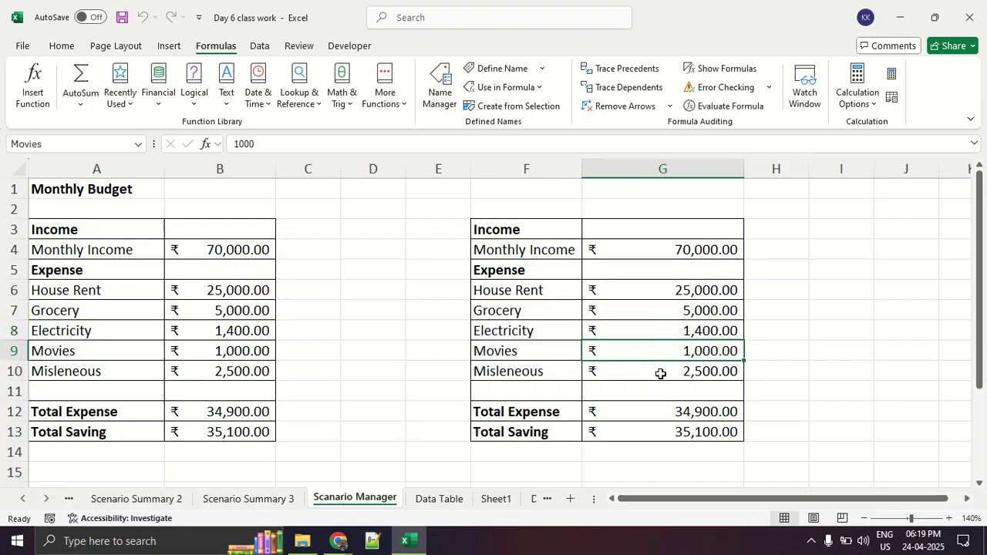
pyautogui.click(254, 327)
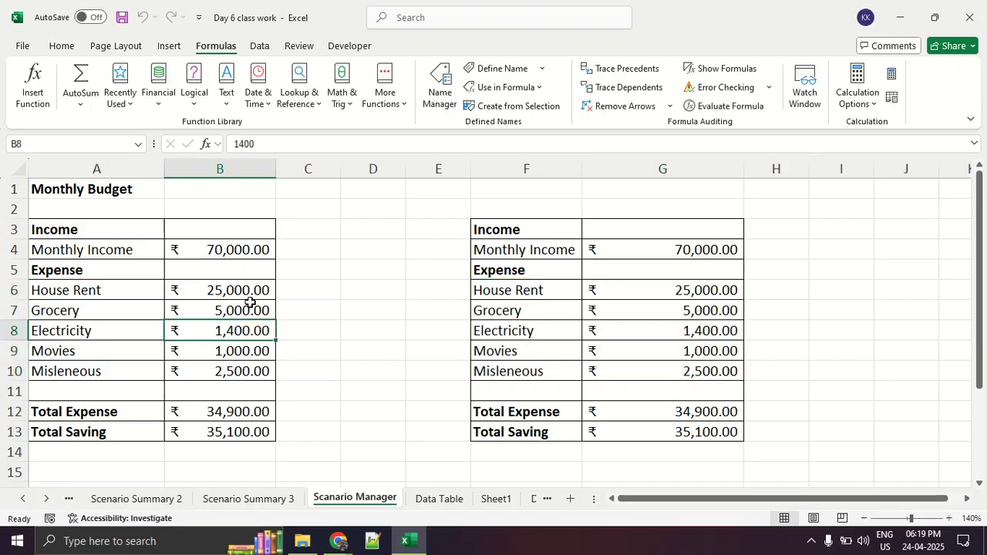
pyautogui.moveTo(245, 269)
pyautogui.mouseDown()
pyautogui.moveTo(232, 393)
pyautogui.moveTo(246, 257)
pyautogui.mouseUp()
pyautogui.moveTo(616, 307)
pyautogui.mouseDown()
pyautogui.moveTo(608, 328)
pyautogui.moveTo(661, 306)
pyautogui.moveTo(456, 329)
pyautogui.mouseUp()
pyautogui.click(687, 298)
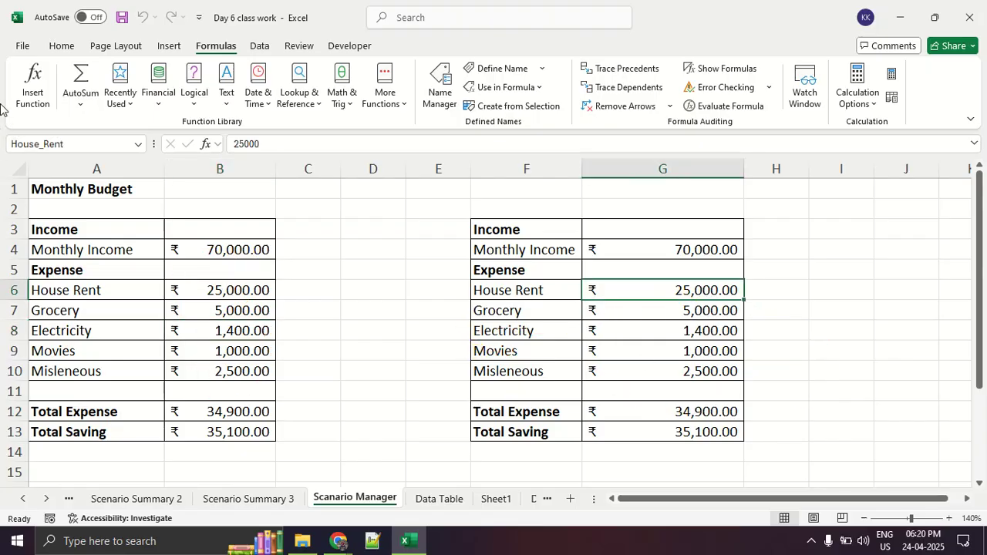
pyautogui.moveTo(66, 117); pyautogui.dragTo(64, 104)
# Start a new scenario in Scenario Manager and name it test.
pyautogui.click(263, 45)
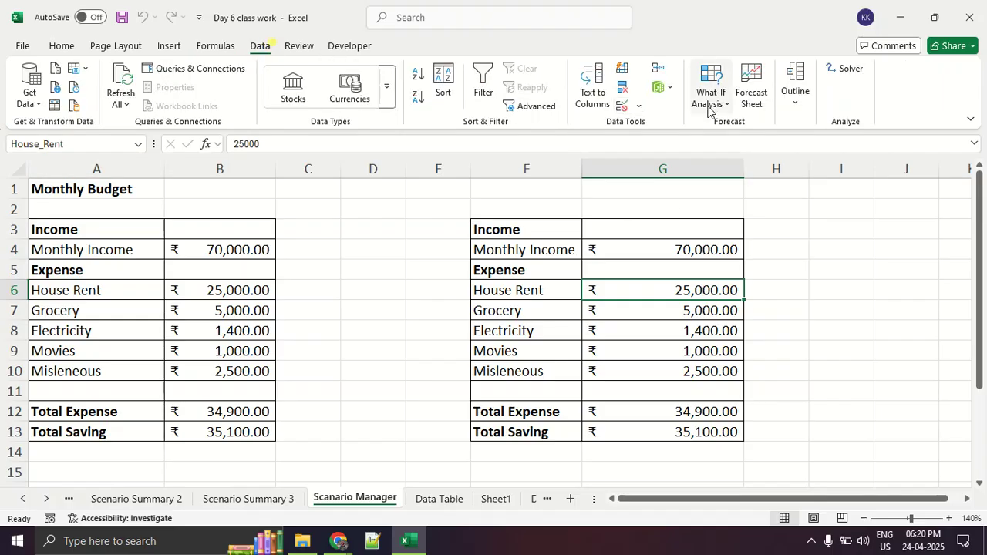
pyautogui.click(711, 97)
pyautogui.click(718, 127)
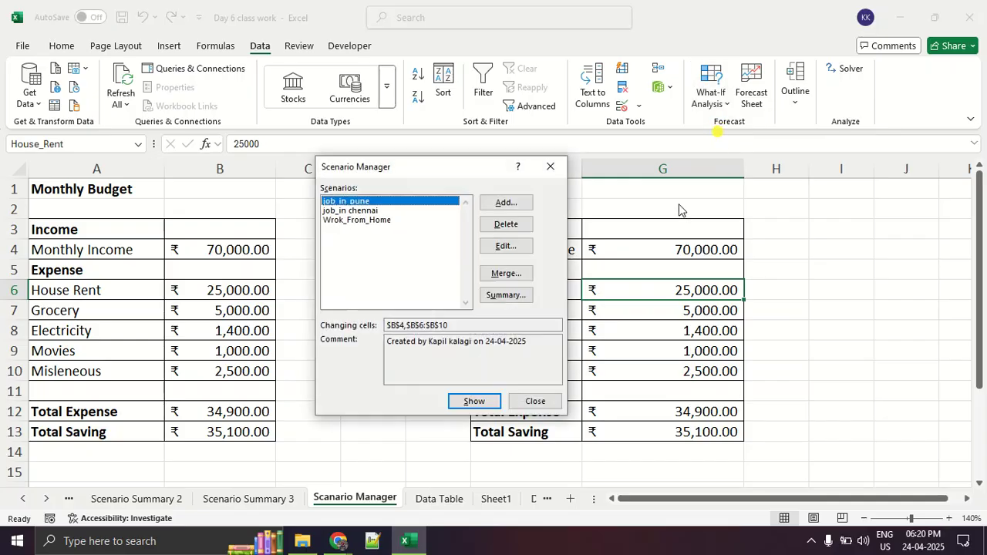
pyautogui.click(489, 204)
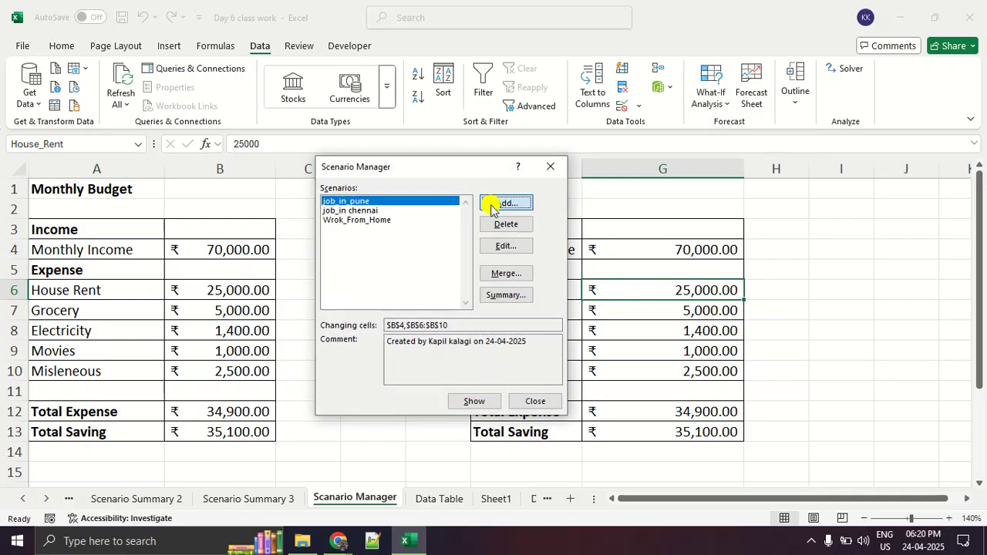
pyautogui.write('test')
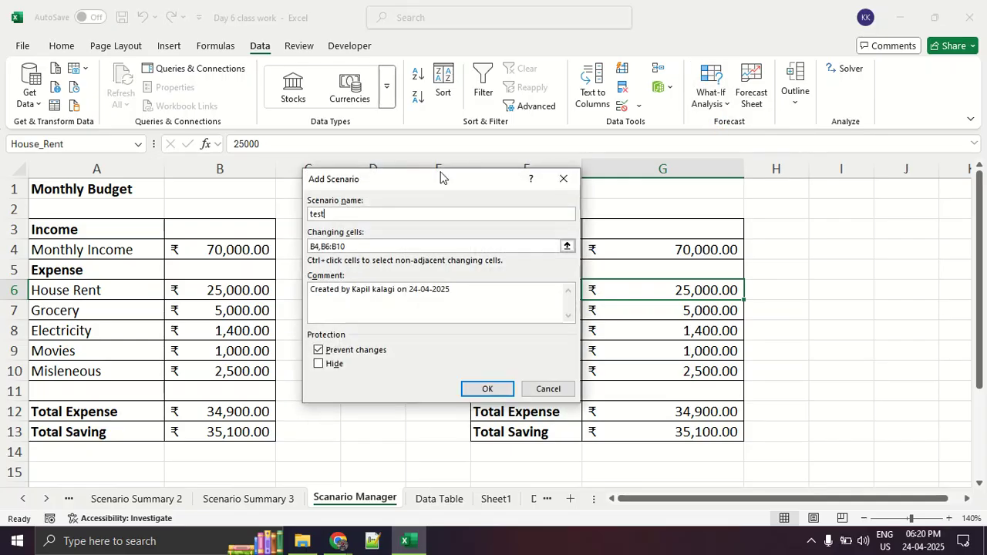
# Replace the test scenario's changing cells with G4 and G6:G10 and proceed to its values.
pyautogui.click(390, 247)
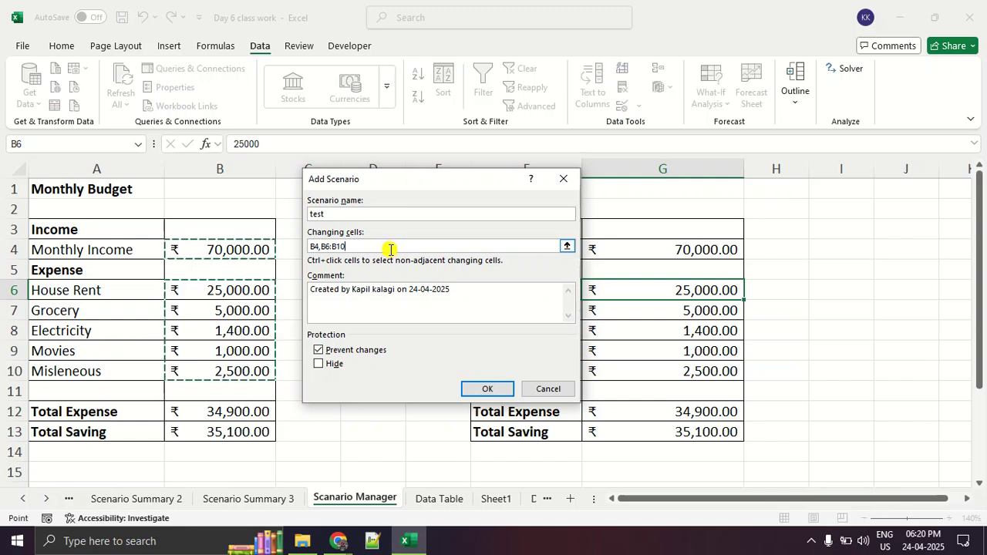
pyautogui.doubleClick(379, 247)
pyautogui.press('BackSpace')
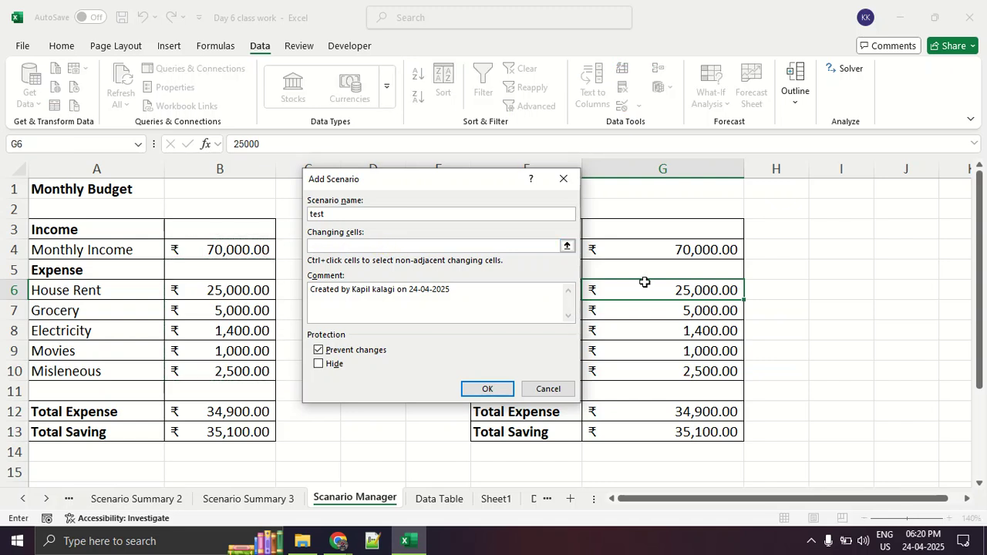
pyautogui.click(641, 249)
pyautogui.write(',')
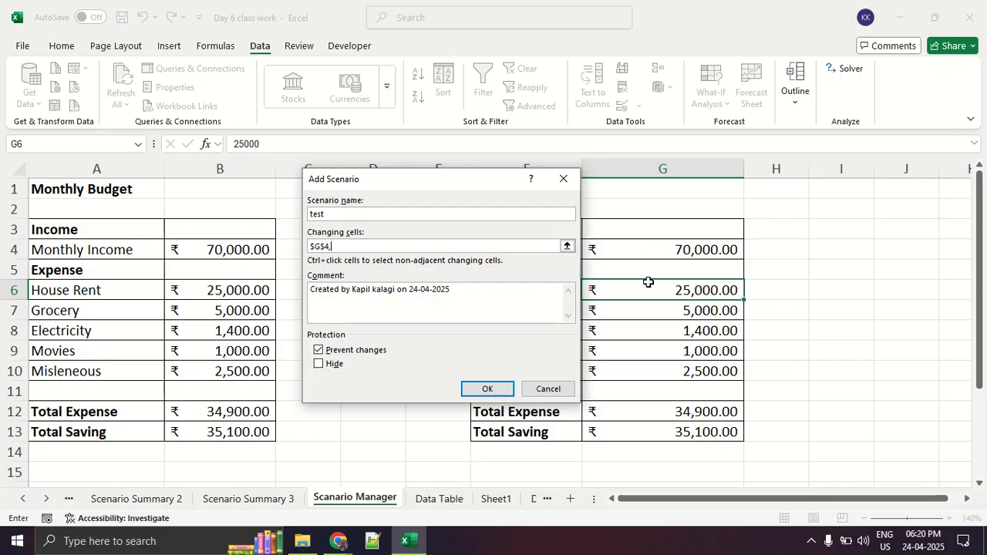
pyautogui.moveTo(650, 290); pyautogui.dragTo(653, 373)
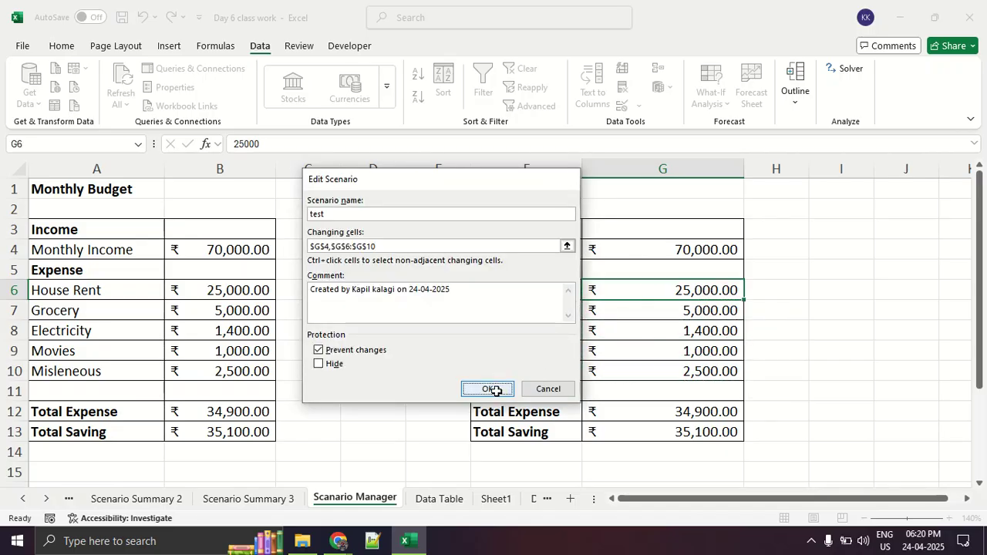
pyautogui.click(491, 389)
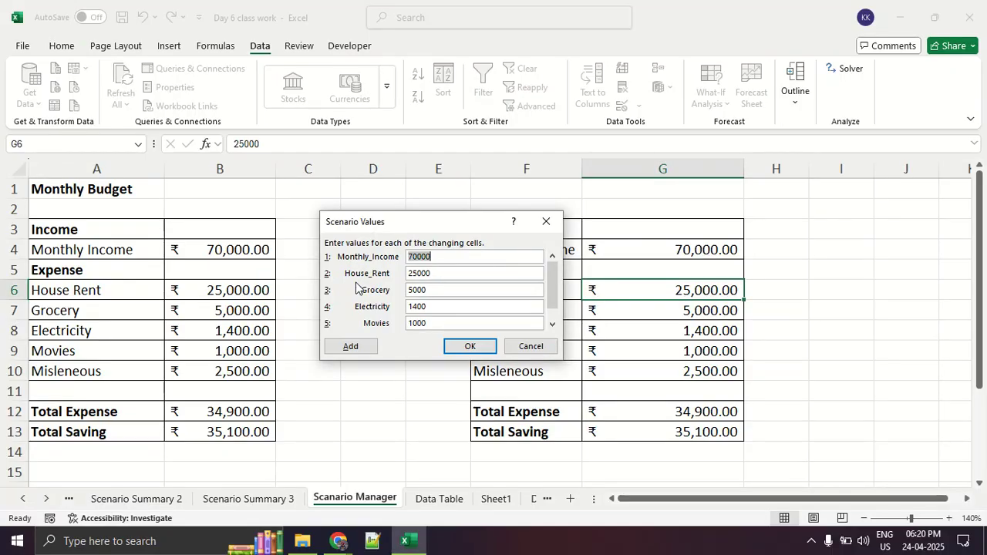
# Dismiss the scenario values and Scenario Manager without adding the scenario, and switch to the Google Meet call in Chrome.
pyautogui.click(535, 227)
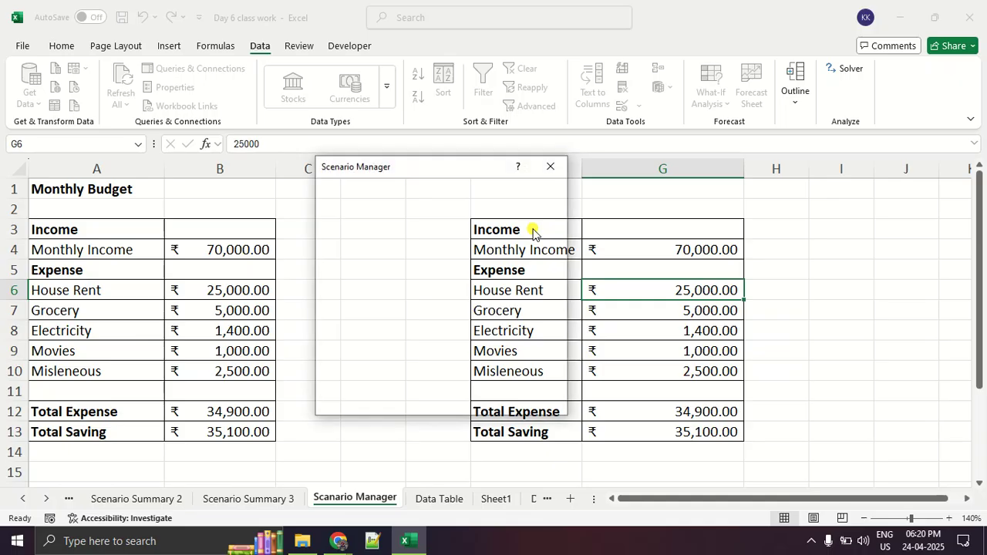
pyautogui.click(551, 166)
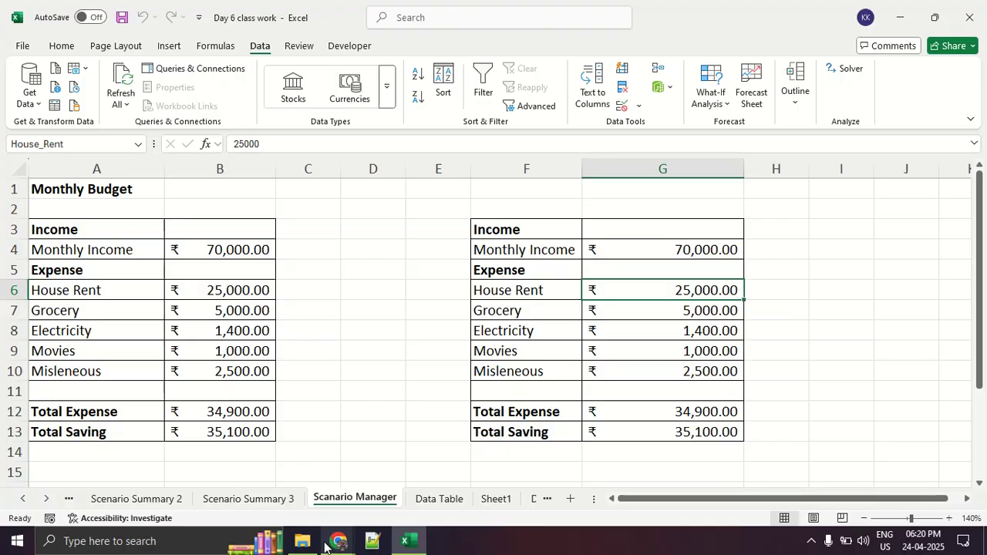
pyautogui.moveTo(338, 541)
pyautogui.click(299, 500)
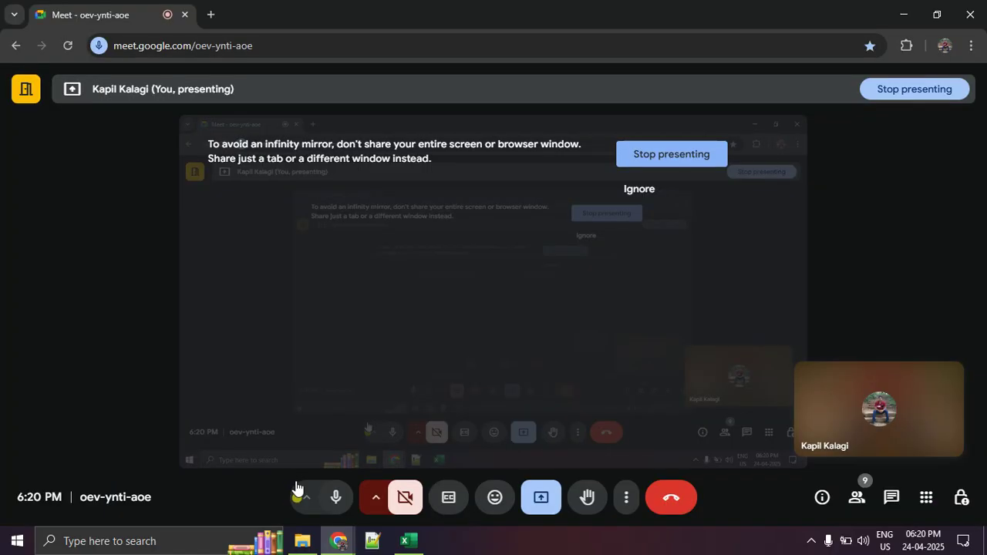